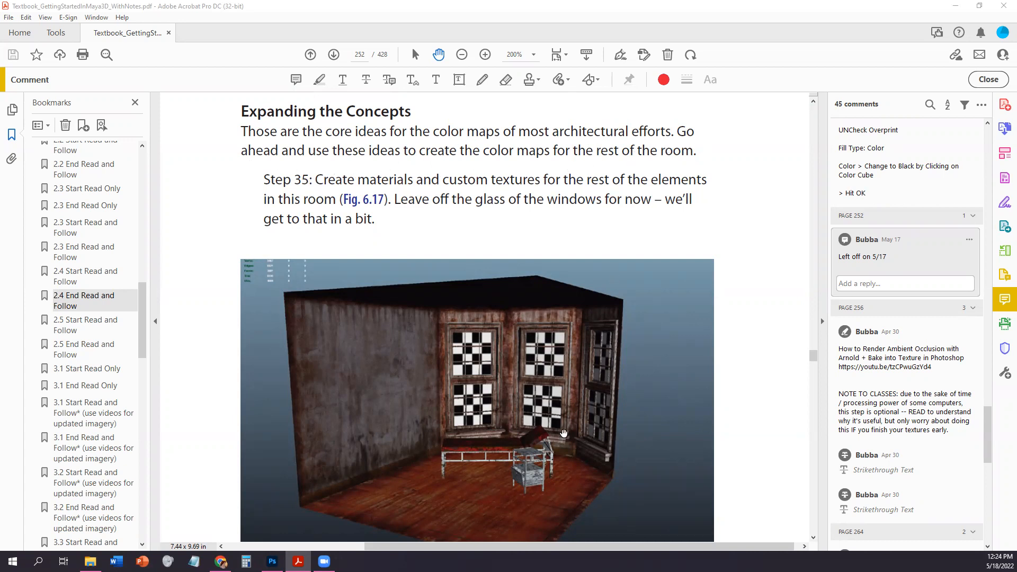
Read from Step 35 and Fig. 6.17 through the Ambient Occlusion for Texturing section to Steps 36 and 37
{"action": "scroll", "coordinate": [564, 433], "scroll_direction": "down", "scroll_amount": 3}
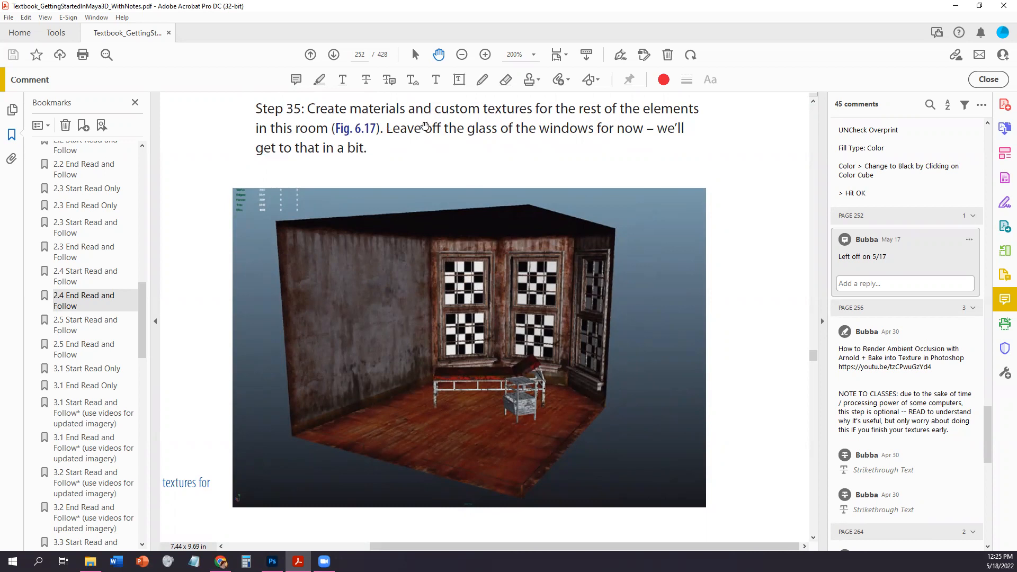
{"action": "left_click_drag", "start_coordinate": [461, 306], "coordinate": [479, 328]}
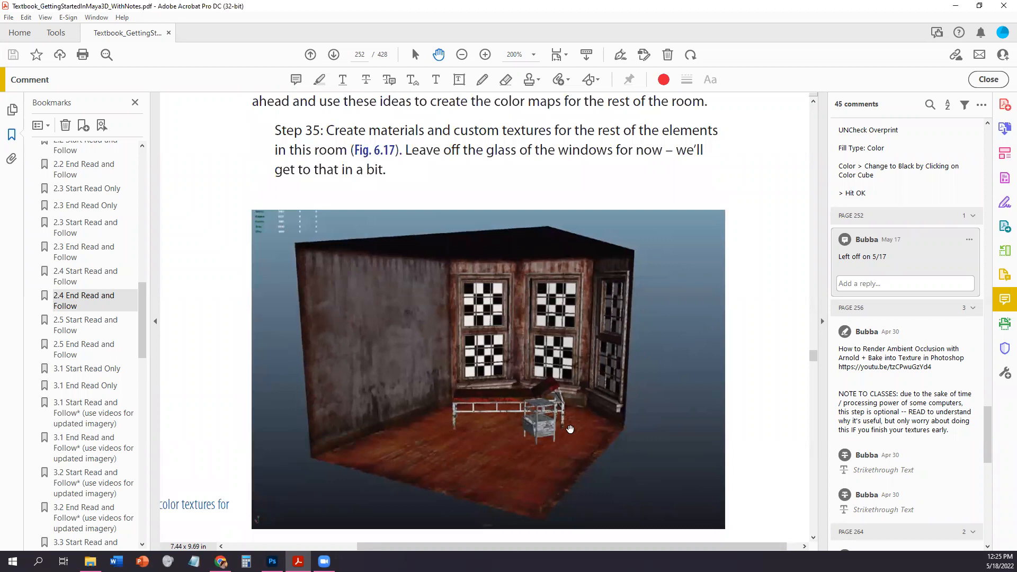
{"action": "left_click_drag", "start_coordinate": [538, 486], "coordinate": [558, 433]}
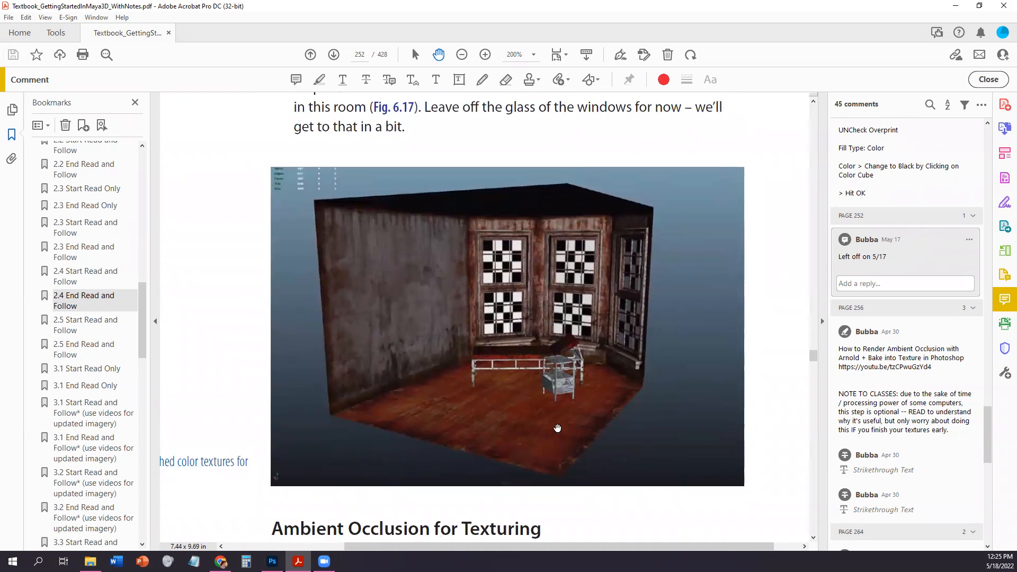
{"action": "left_click_drag", "start_coordinate": [545, 471], "coordinate": [581, 421]}
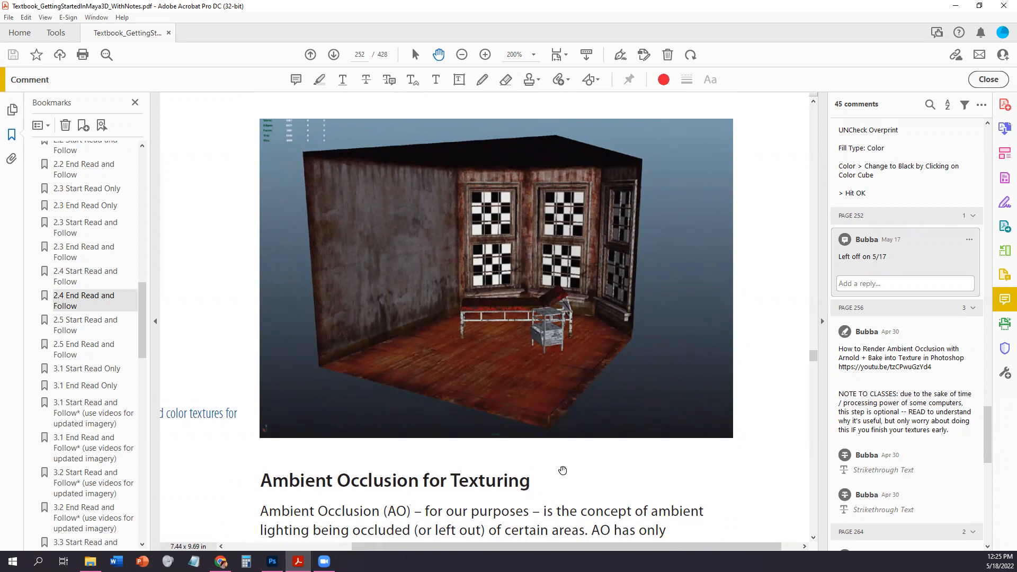
{"action": "scroll", "coordinate": [562, 494], "scroll_direction": "down", "scroll_amount": 6}
{"action": "scroll", "coordinate": [557, 295], "scroll_direction": "down", "scroll_amount": 1}
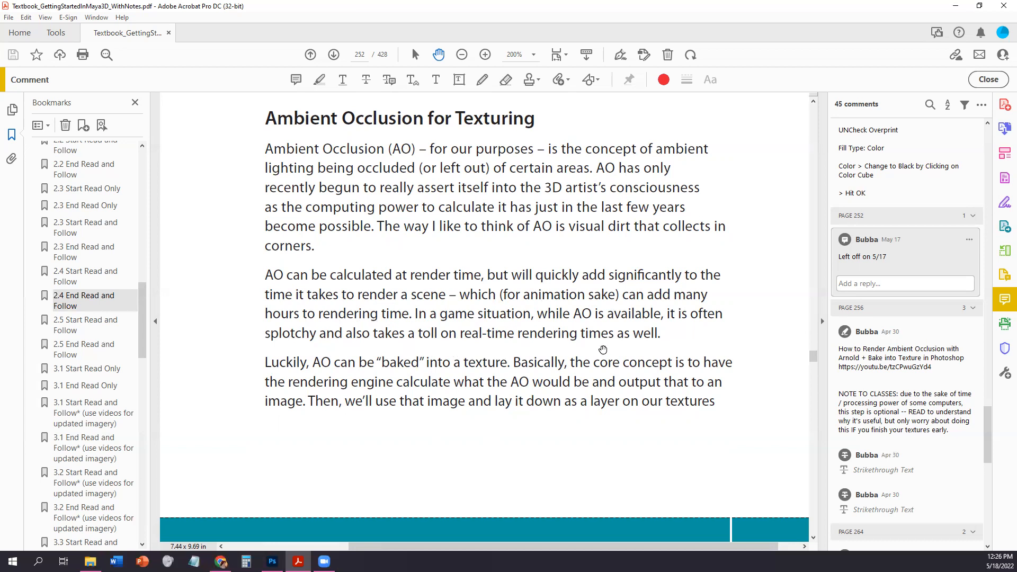
{"action": "scroll", "coordinate": [599, 430], "scroll_direction": "down", "scroll_amount": 5}
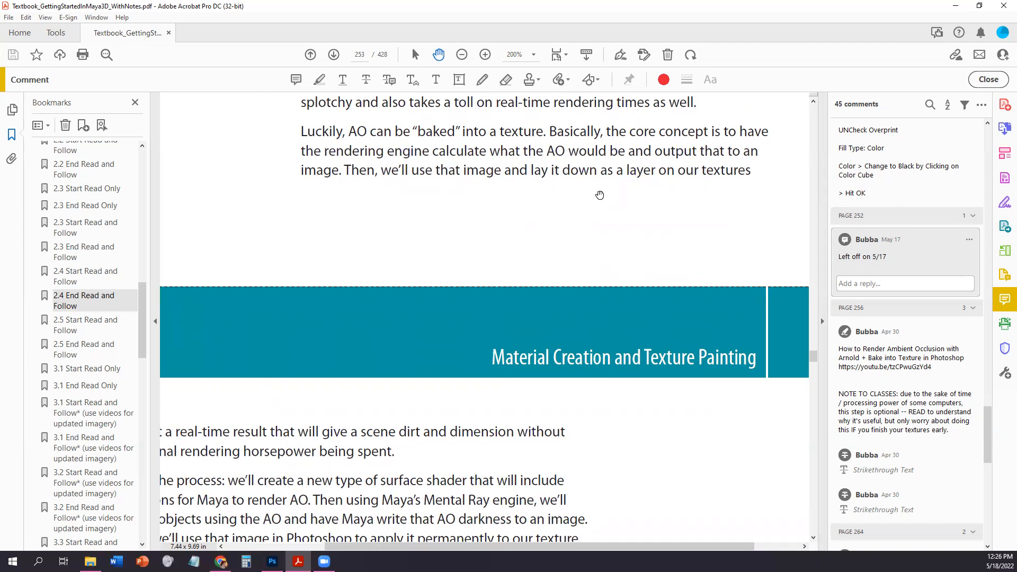
{"action": "scroll", "coordinate": [424, 353], "scroll_direction": "down", "scroll_amount": 5}
{"action": "scroll", "coordinate": [424, 353], "scroll_direction": "left", "scroll_amount": 2}
{"action": "left_click_drag", "start_coordinate": [416, 296], "coordinate": [402, 253]}
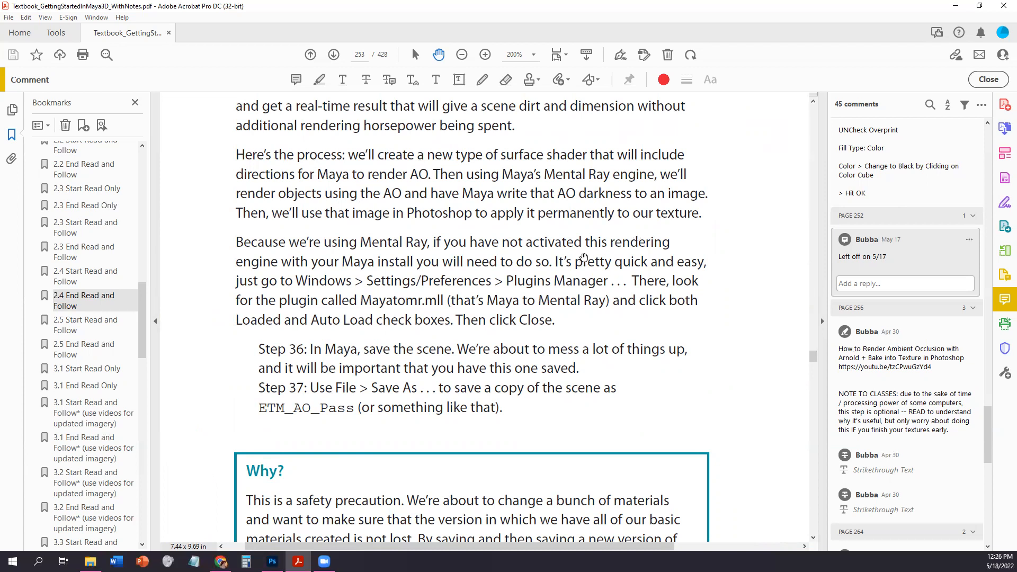
{"action": "left_click_drag", "start_coordinate": [423, 291], "coordinate": [435, 250]}
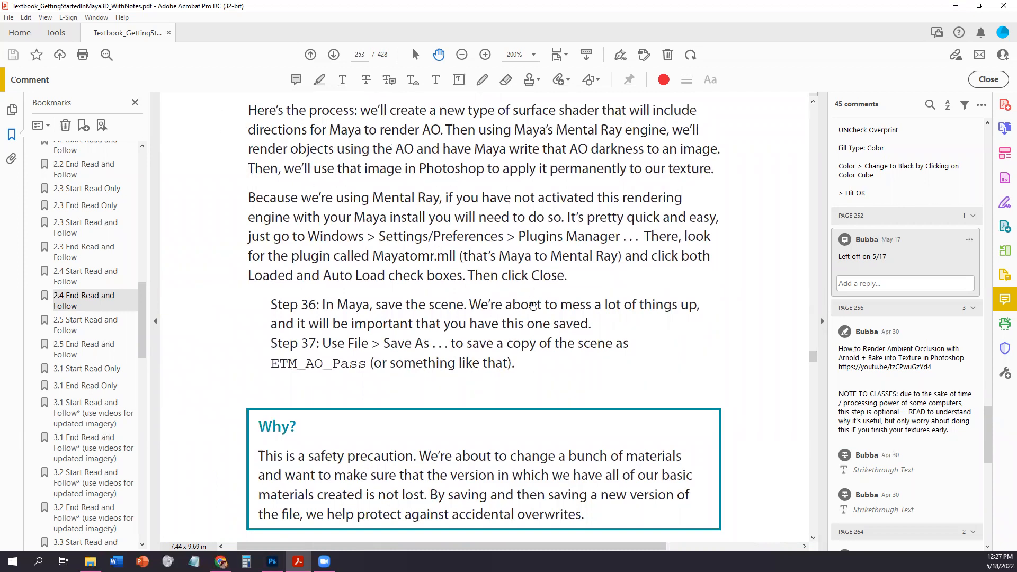
{"action": "left_click", "coordinate": [536, 343]}
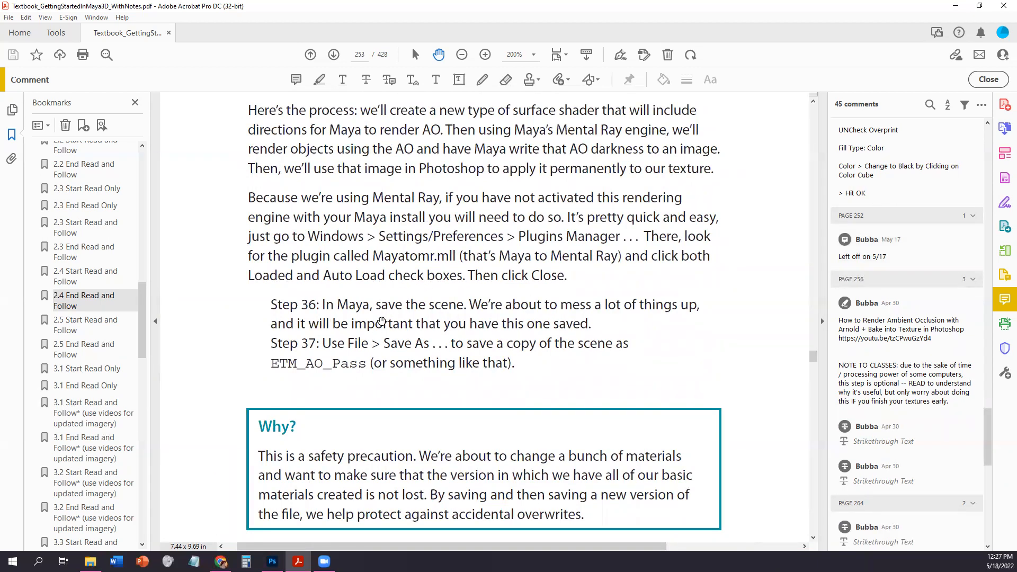
{"action": "left_click_drag", "start_coordinate": [444, 425], "coordinate": [445, 273]}
Skim past Step 40 and examine the ambient occlusion render of the room in Fig. 6.19
{"action": "scroll", "coordinate": [433, 404], "scroll_direction": "down", "scroll_amount": 8}
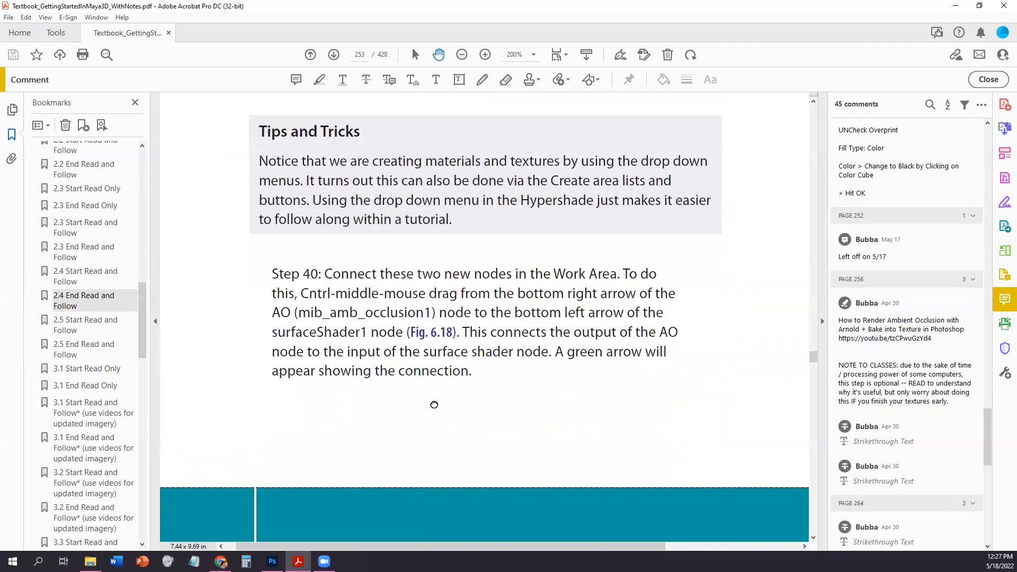
{"action": "scroll", "coordinate": [434, 405], "scroll_direction": "down", "scroll_amount": 20}
{"action": "scroll", "coordinate": [477, 264], "scroll_direction": "down", "scroll_amount": 15}
{"action": "scroll", "coordinate": [535, 178], "scroll_direction": "down", "scroll_amount": 10}
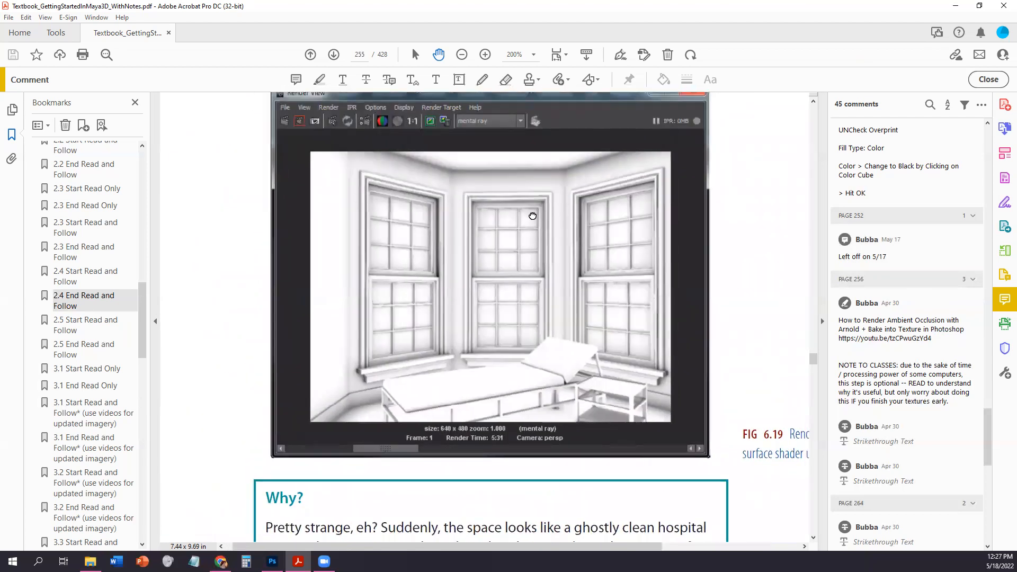
{"action": "left_click_drag", "start_coordinate": [535, 193], "coordinate": [527, 232]}
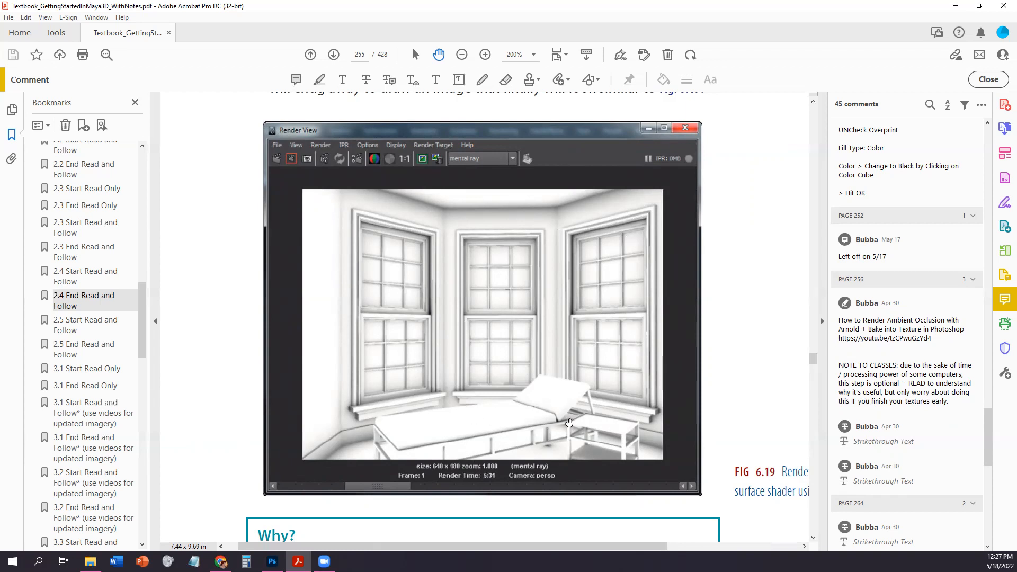
Look through the Baking the AO section, from its highlighted paragraph to Fig. 6.20 and Step 44 on the baked textures
{"action": "scroll", "coordinate": [539, 415], "scroll_direction": "down", "scroll_amount": 10}
{"action": "scroll", "coordinate": [541, 450], "scroll_direction": "down", "scroll_amount": 3}
{"action": "left_click", "coordinate": [535, 490]}
{"action": "left_click_drag", "start_coordinate": [603, 419], "coordinate": [470, 242]}
{"action": "left_click", "coordinate": [566, 185]}
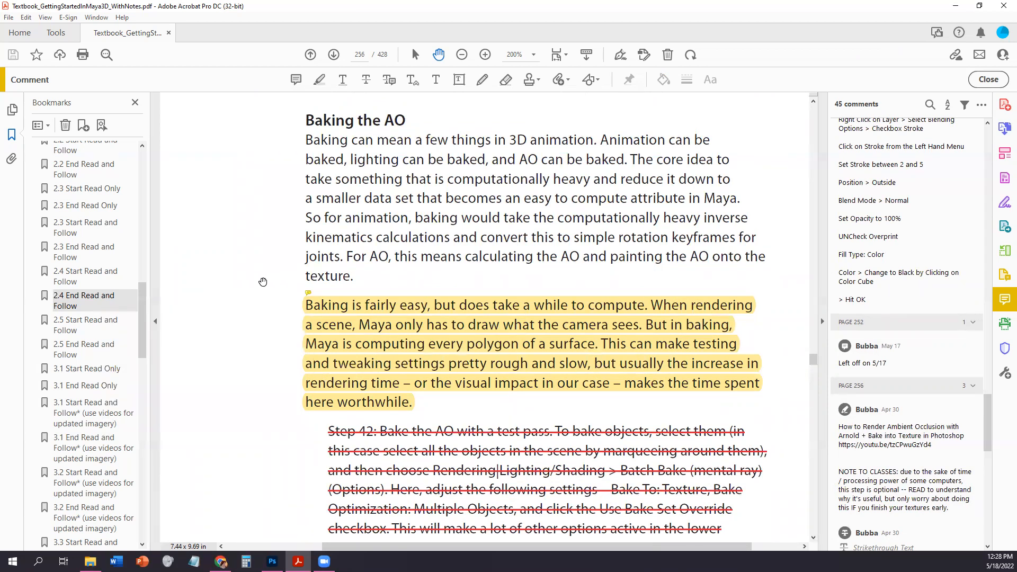
{"action": "scroll", "coordinate": [296, 291], "scroll_direction": "down", "scroll_amount": 5}
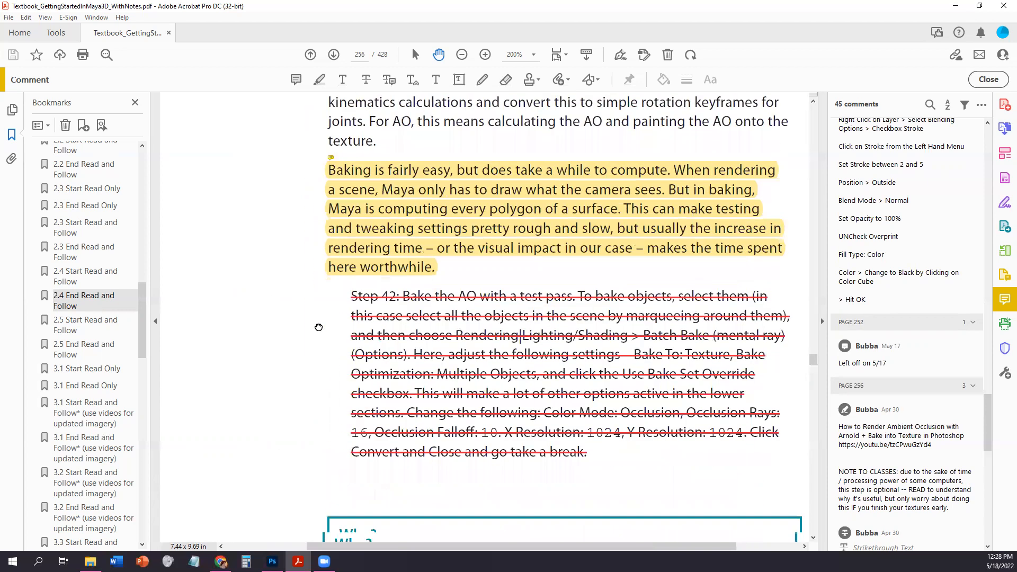
{"action": "scroll", "coordinate": [344, 306], "scroll_direction": "down", "scroll_amount": 6}
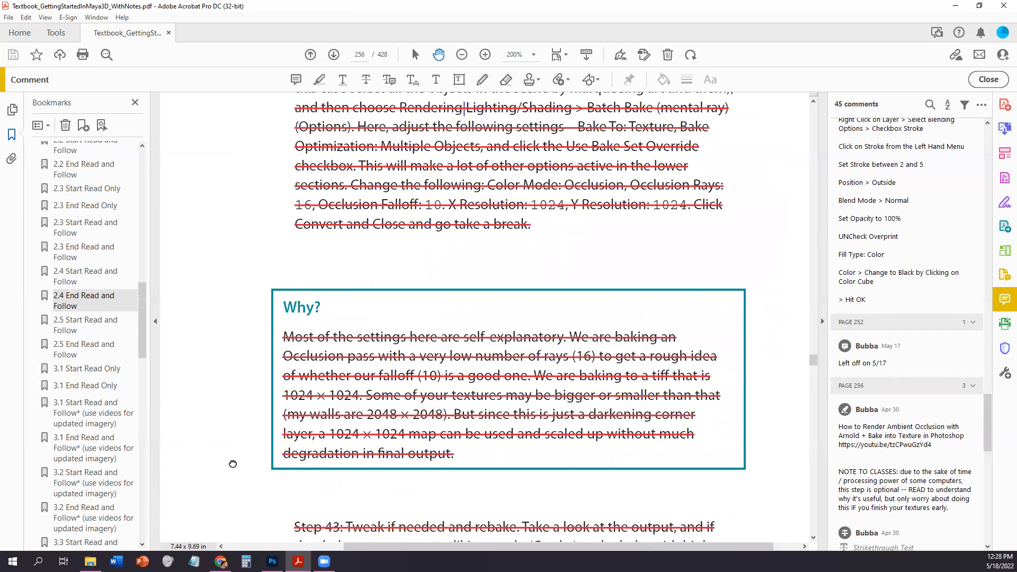
{"action": "scroll", "coordinate": [233, 464], "scroll_direction": "down", "scroll_amount": 20}
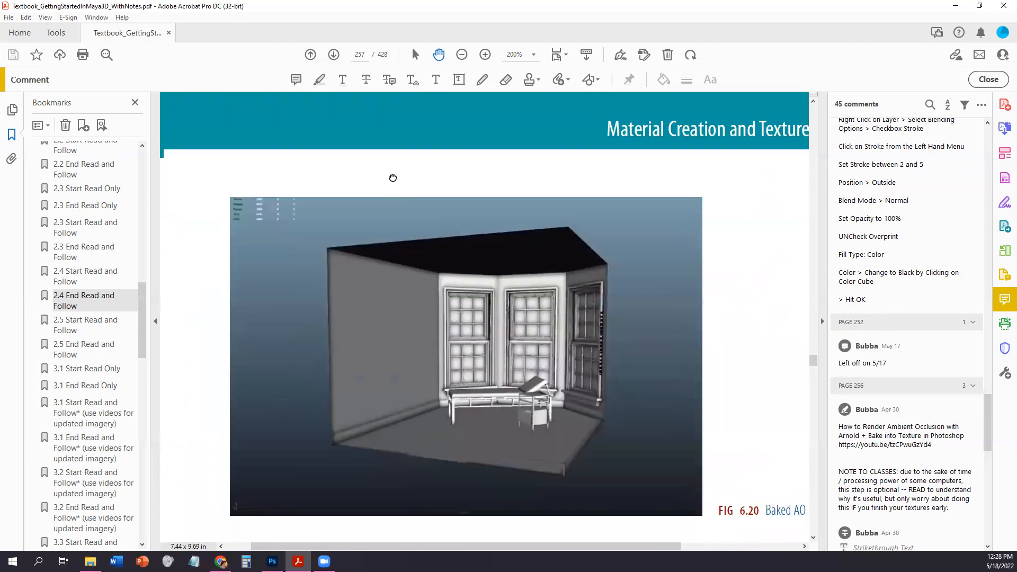
{"action": "scroll", "coordinate": [386, 200], "scroll_direction": "down", "scroll_amount": 3}
{"action": "scroll", "coordinate": [435, 354], "scroll_direction": "down", "scroll_amount": 1}
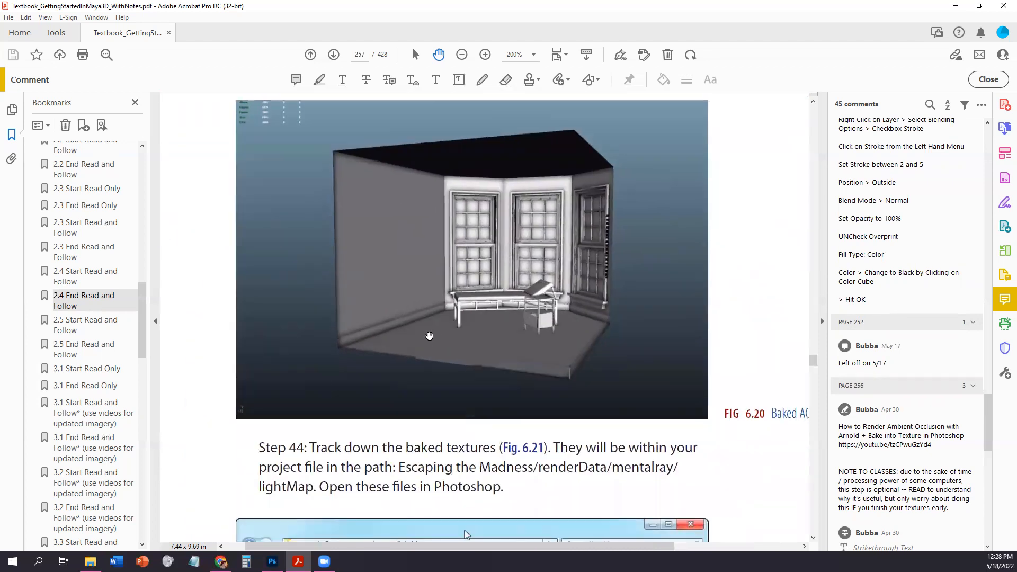
In File Explorer, show the BakedOcclusion folder's files as a list, select ETM_Windows_GlassShape, and return to the textbook
{"action": "left_click", "coordinate": [90, 561]}
{"action": "double_click", "coordinate": [221, 211]}
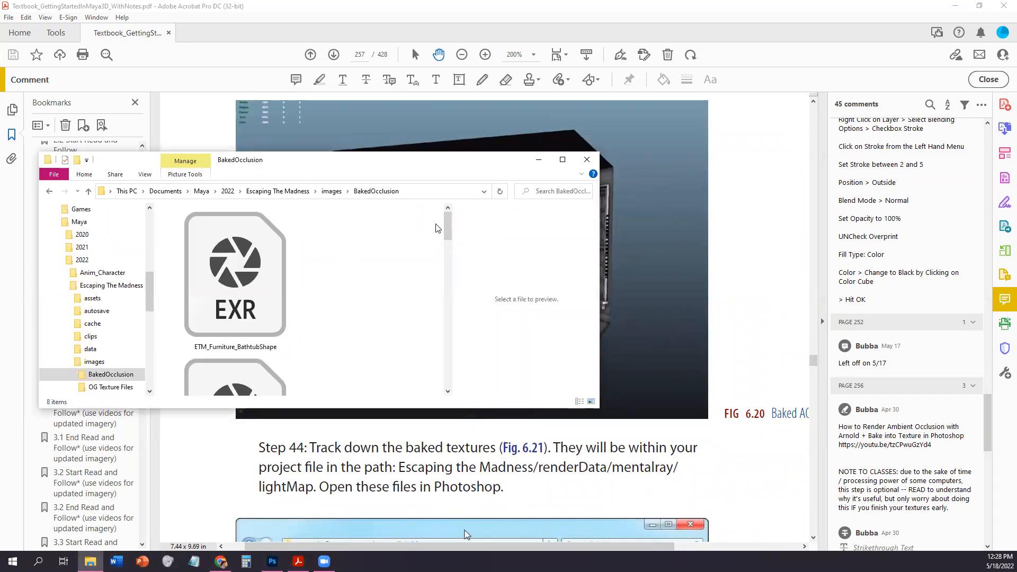
{"action": "left_click", "coordinate": [145, 174]}
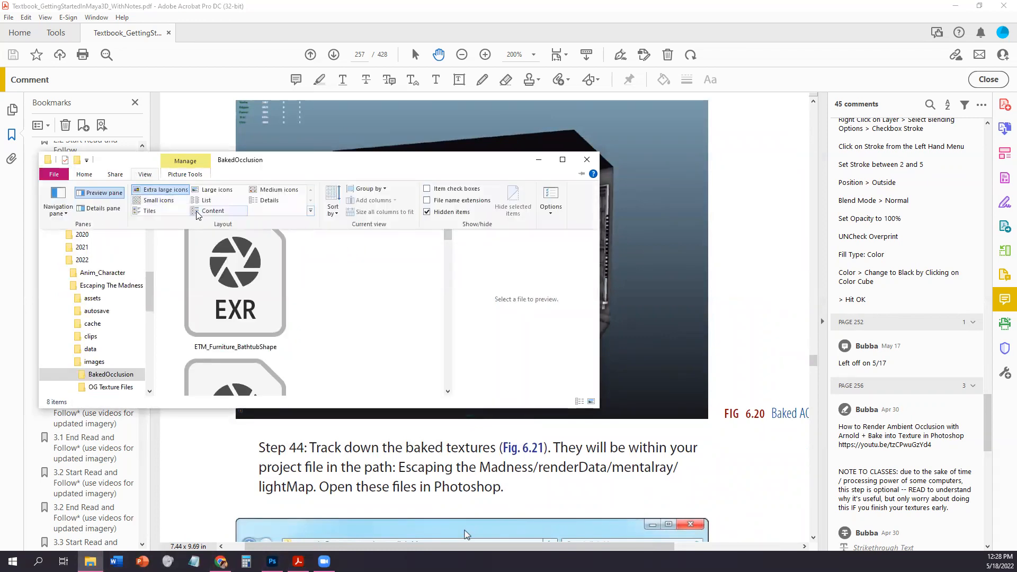
{"action": "left_click", "coordinate": [198, 212]}
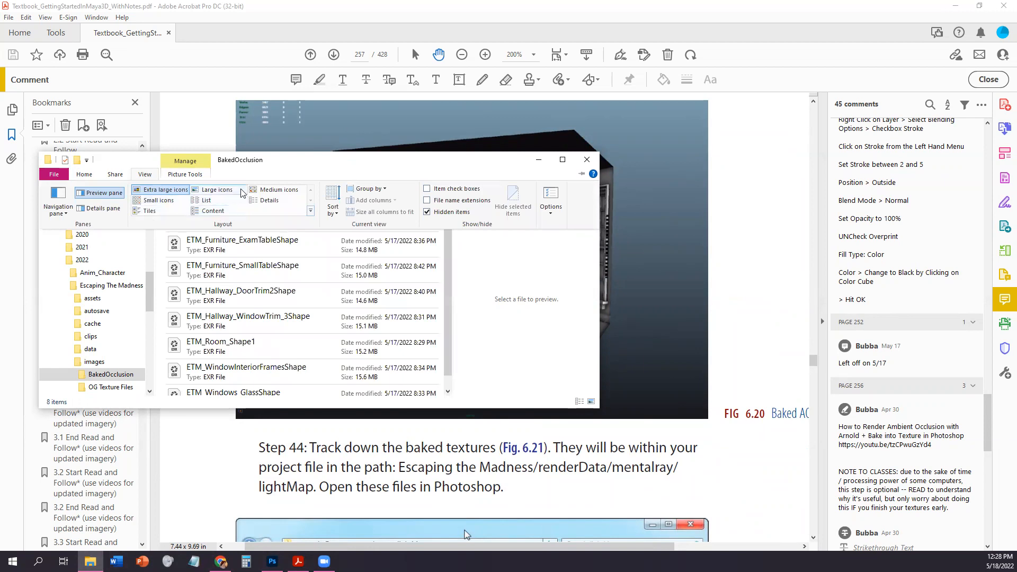
{"action": "left_click", "coordinate": [206, 200]}
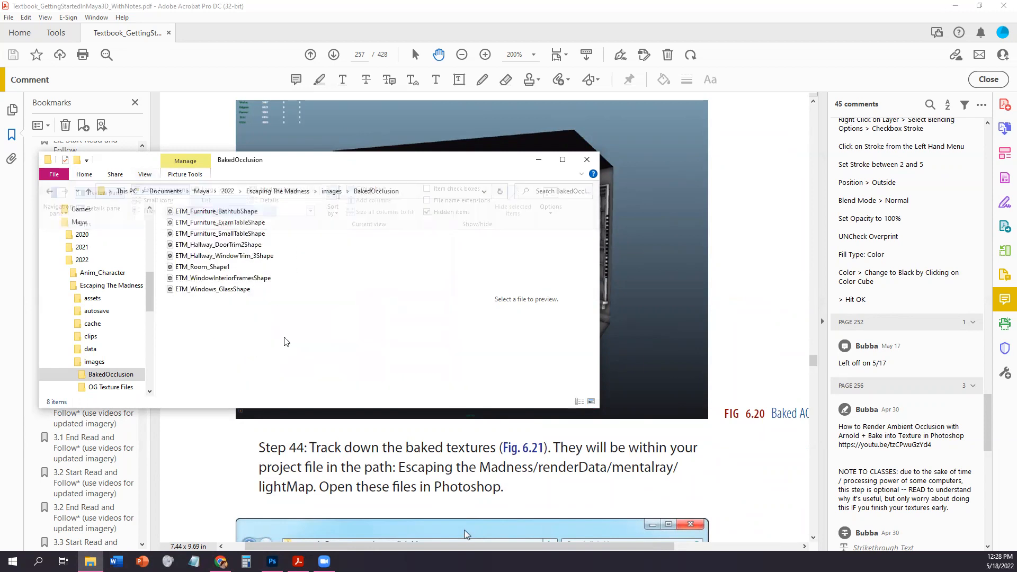
{"action": "left_click", "coordinate": [259, 290]}
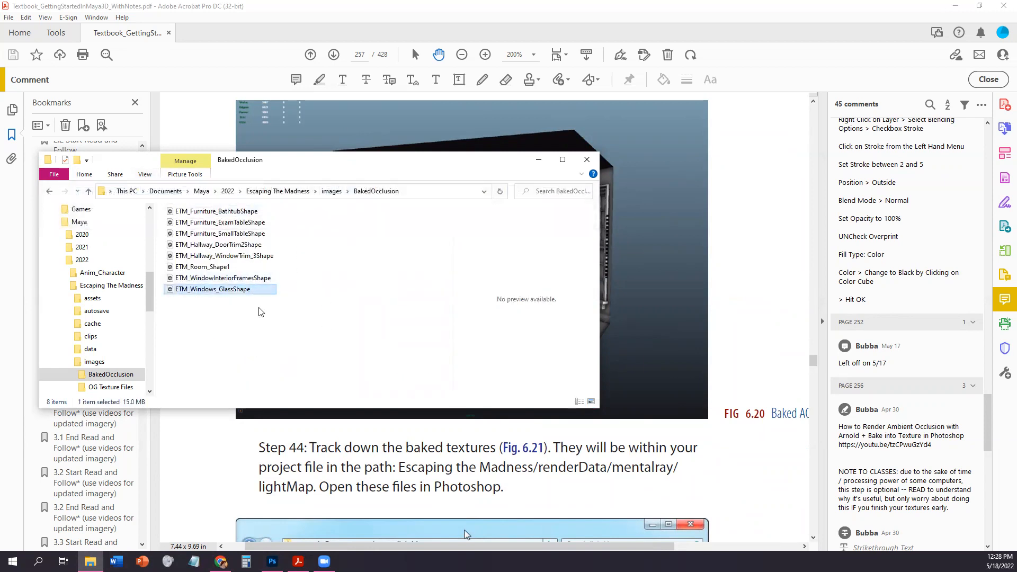
{"action": "left_click", "coordinate": [538, 160]}
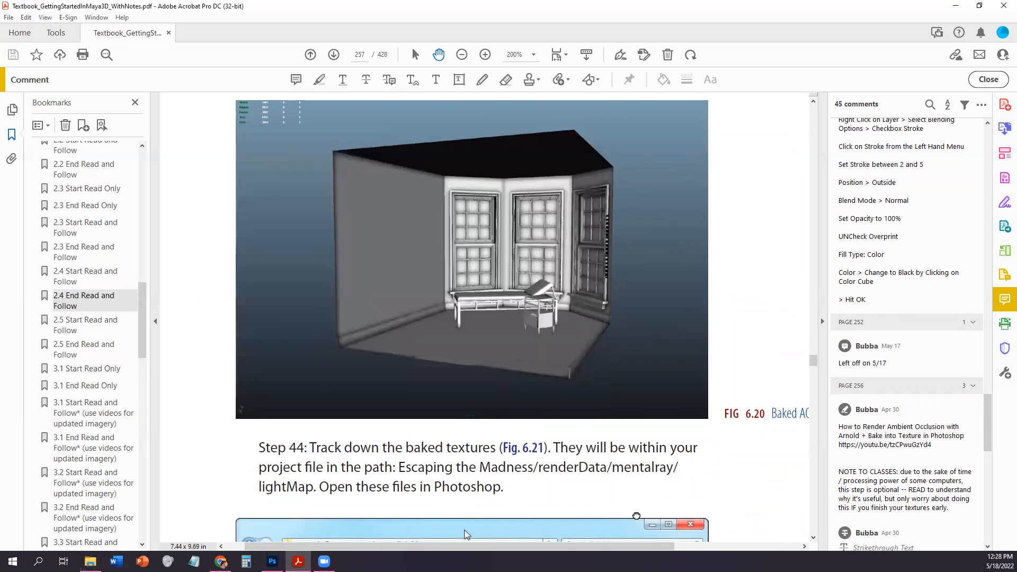
Review Steps 45 to 47 on applying the AO pass to the color textures, including Figs. 6.21 to 6.24
{"action": "scroll", "coordinate": [664, 315], "scroll_direction": "down", "scroll_amount": 4}
{"action": "scroll", "coordinate": [631, 286], "scroll_direction": "down", "scroll_amount": 3}
{"action": "left_click_drag", "start_coordinate": [651, 320], "coordinate": [638, 344]}
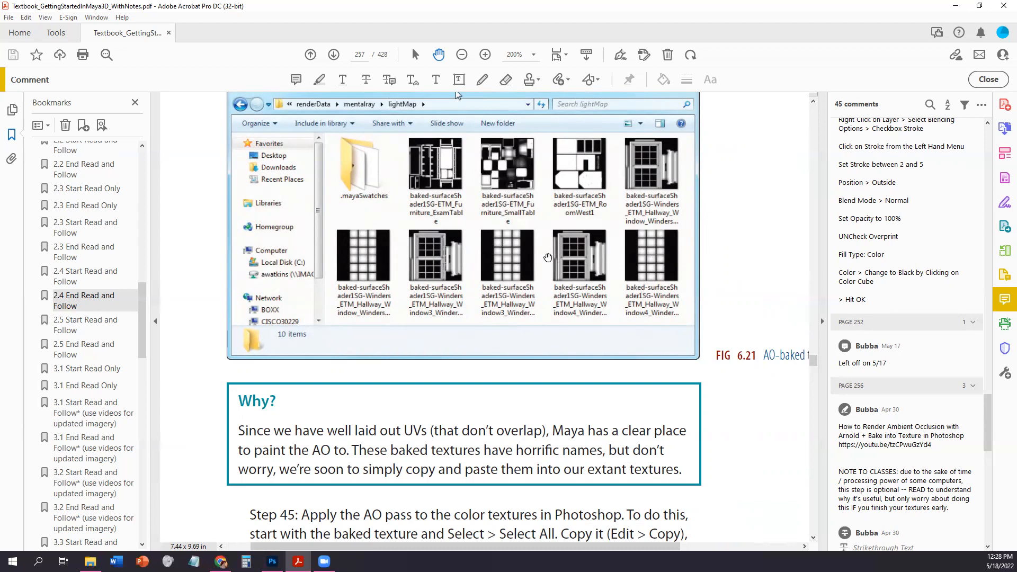
{"action": "scroll", "coordinate": [411, 418], "scroll_direction": "down", "scroll_amount": 10}
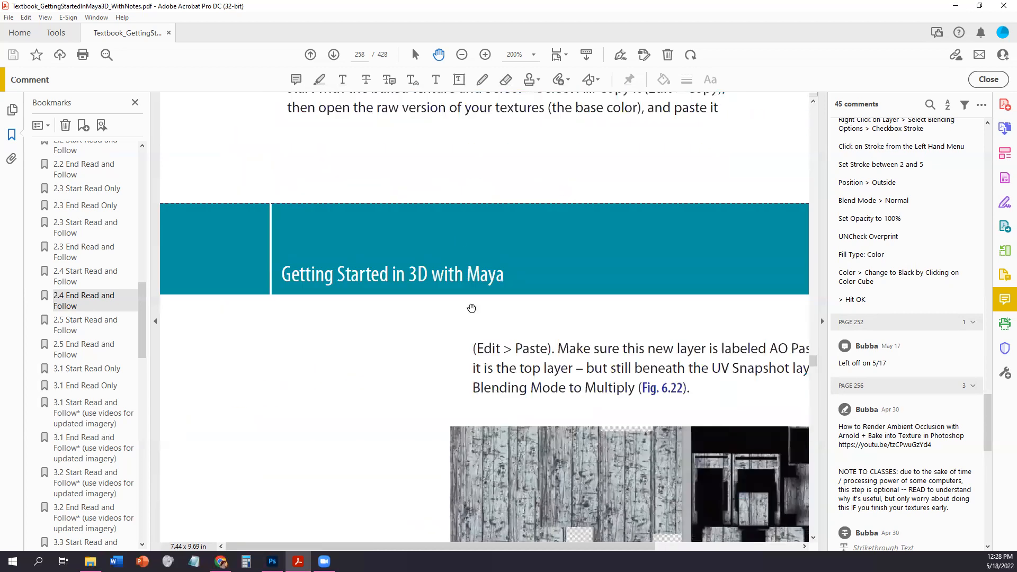
{"action": "scroll", "coordinate": [471, 308], "scroll_direction": "down", "scroll_amount": 7}
{"action": "scroll", "coordinate": [471, 308], "scroll_direction": "right", "scroll_amount": 4}
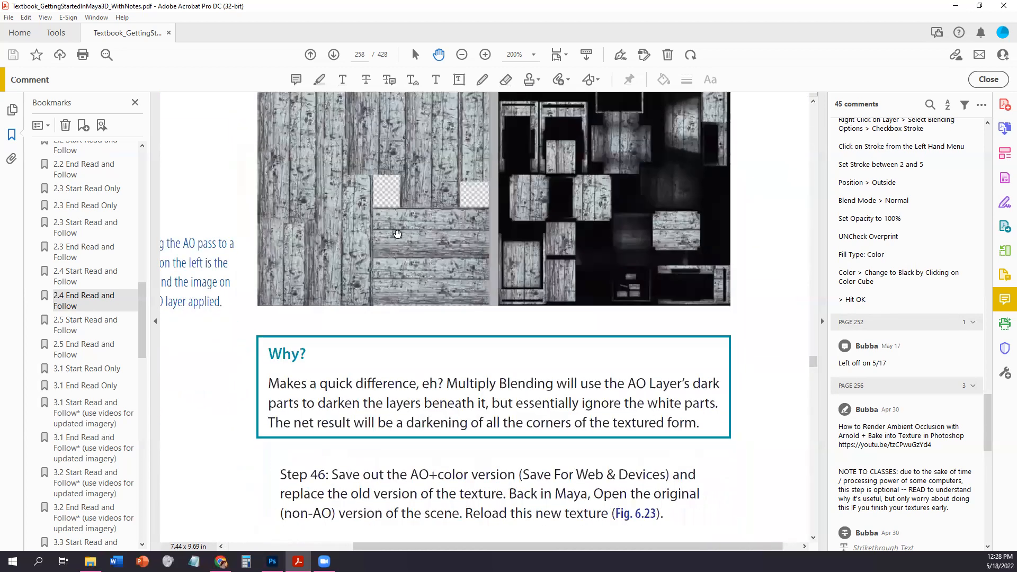
{"action": "scroll", "coordinate": [445, 362], "scroll_direction": "down", "scroll_amount": 7}
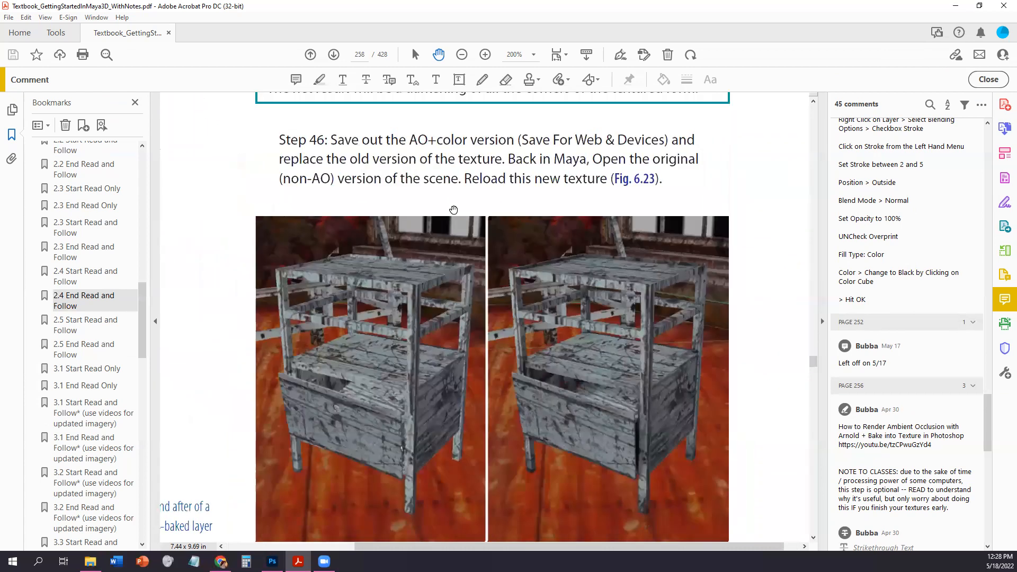
{"action": "scroll", "coordinate": [453, 209], "scroll_direction": "down", "scroll_amount": 3}
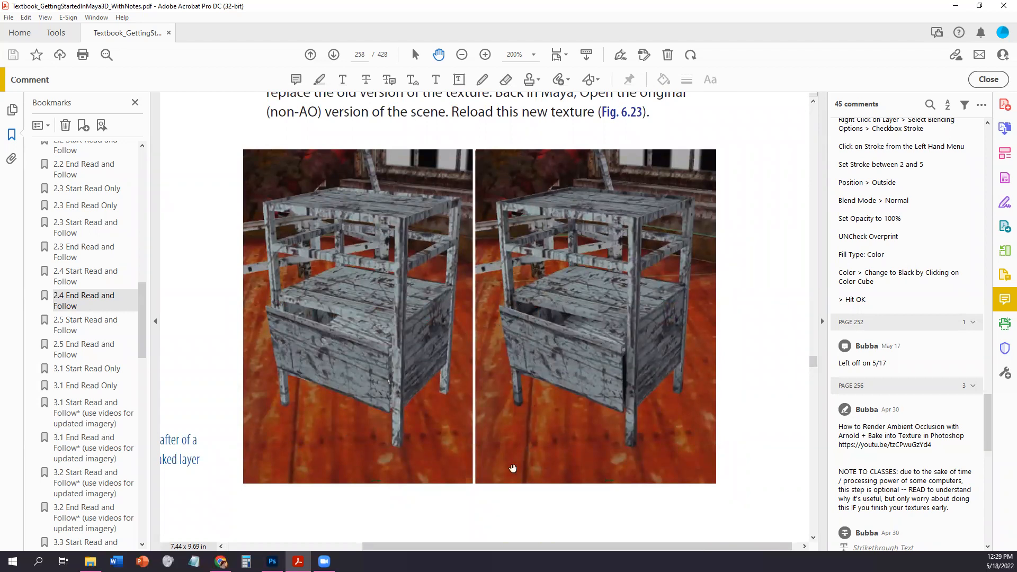
{"action": "scroll", "coordinate": [517, 454], "scroll_direction": "down", "scroll_amount": 20}
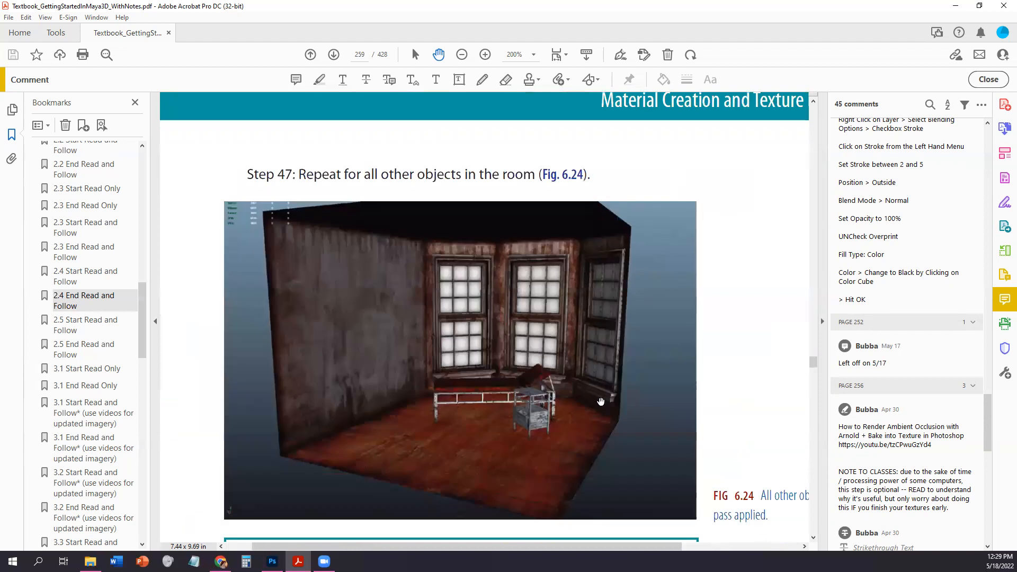
{"action": "scroll", "coordinate": [548, 423], "scroll_direction": "down", "scroll_amount": 10}
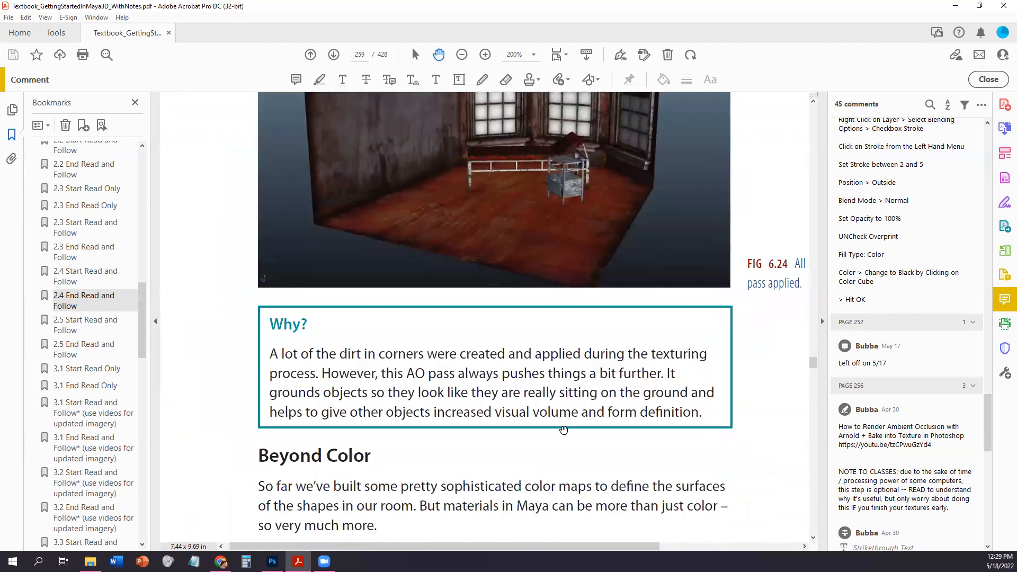
Read the Beyond Color and Transparency sections through the explanation of transparency maps above the window-pane AO image
{"action": "scroll", "coordinate": [529, 302], "scroll_direction": "down", "scroll_amount": 2}
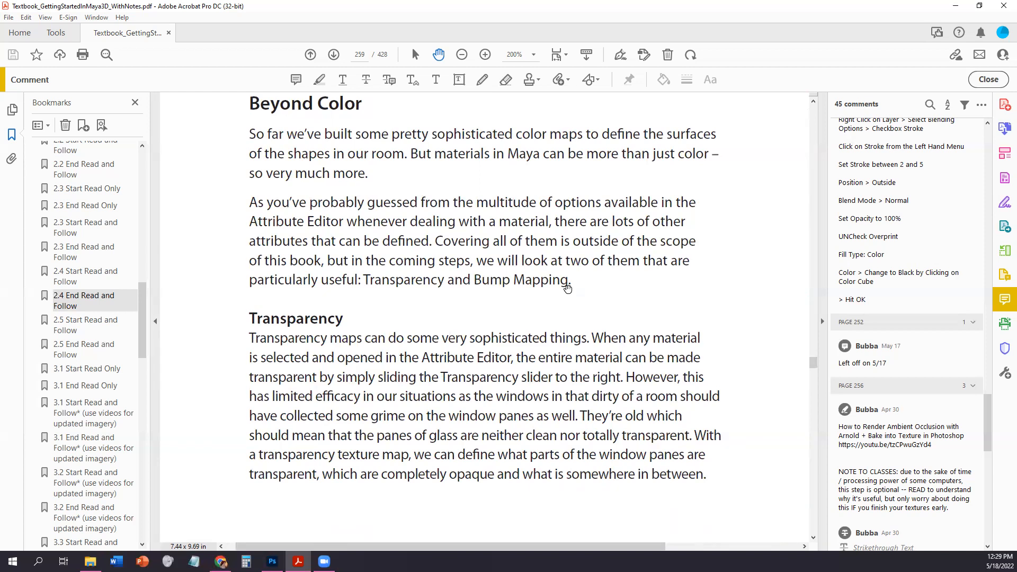
{"action": "left_click_drag", "start_coordinate": [406, 371], "coordinate": [345, 159]}
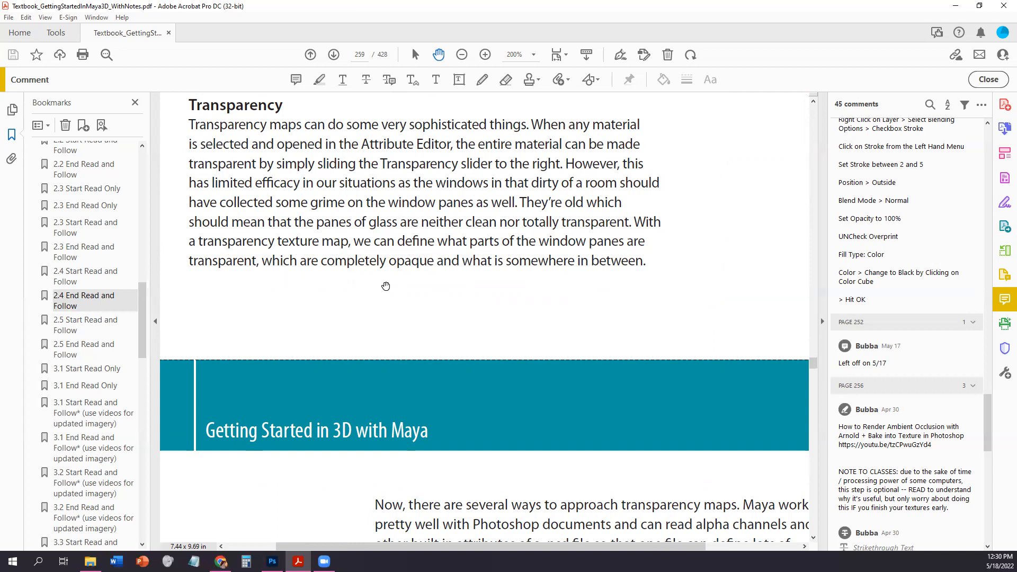
{"action": "left_click_drag", "start_coordinate": [590, 415], "coordinate": [511, 329]}
{"action": "scroll", "coordinate": [487, 266], "scroll_direction": "down", "scroll_amount": 10}
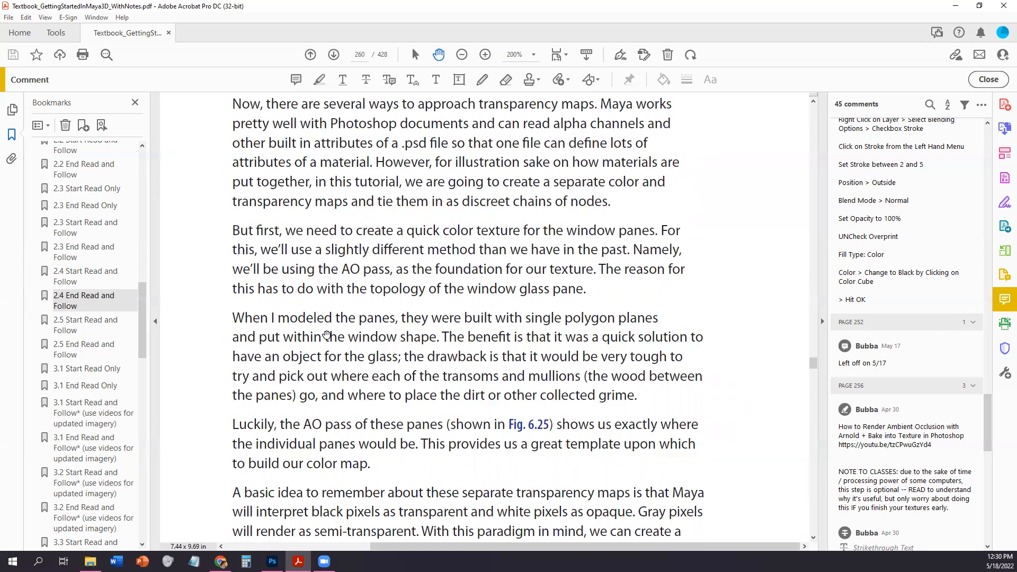
{"action": "left_click_drag", "start_coordinate": [440, 424], "coordinate": [436, 306]}
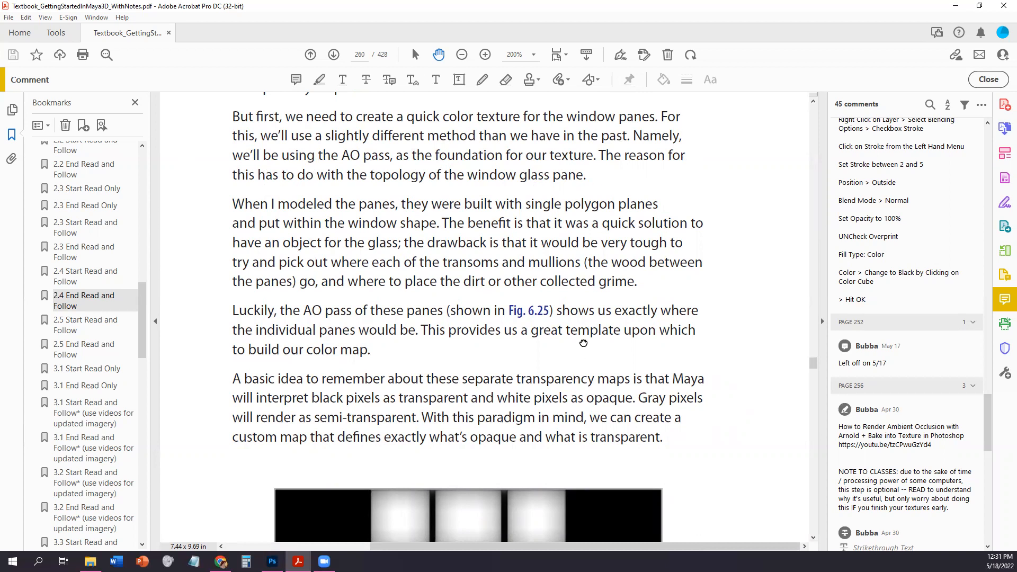
{"action": "scroll", "coordinate": [583, 343], "scroll_direction": "down", "scroll_amount": 3}
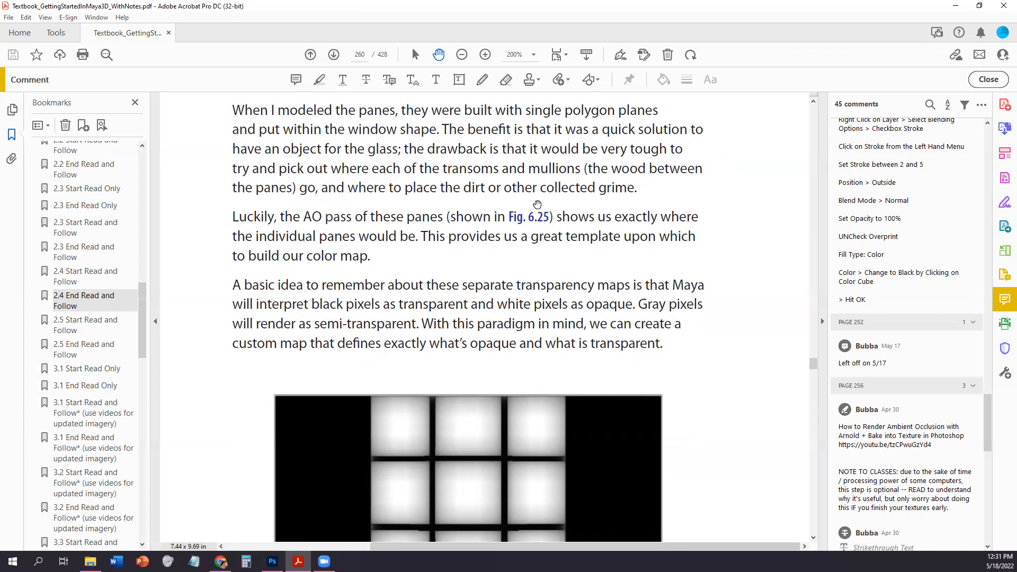
Highlight the textbook sentences explaining that Maya reads black pixels as transparent, white as opaque and gray as semi-transparent
{"action": "scroll", "coordinate": [381, 357], "scroll_direction": "down", "scroll_amount": 3}
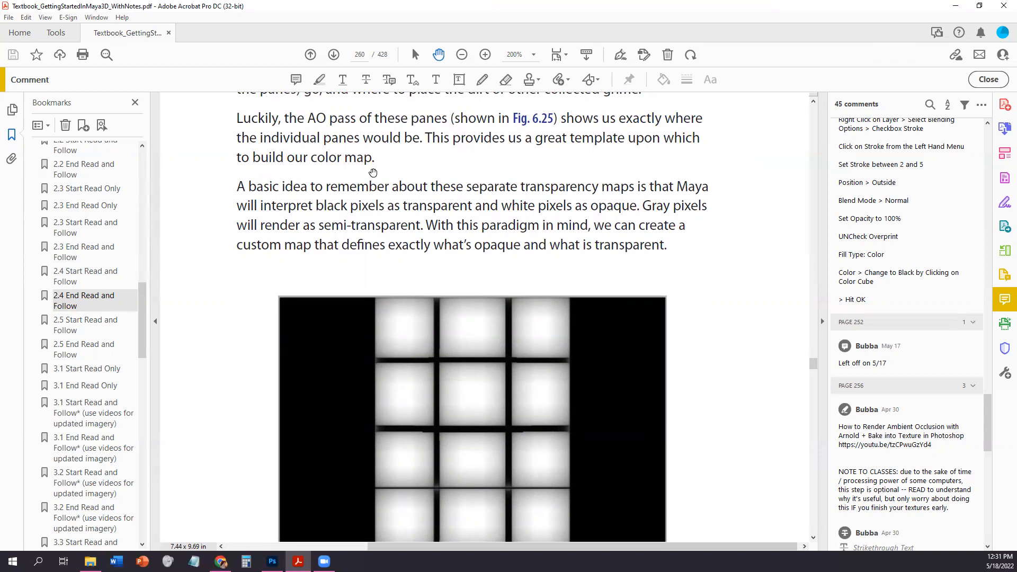
{"action": "scroll", "coordinate": [315, 313], "scroll_direction": "down", "scroll_amount": 3}
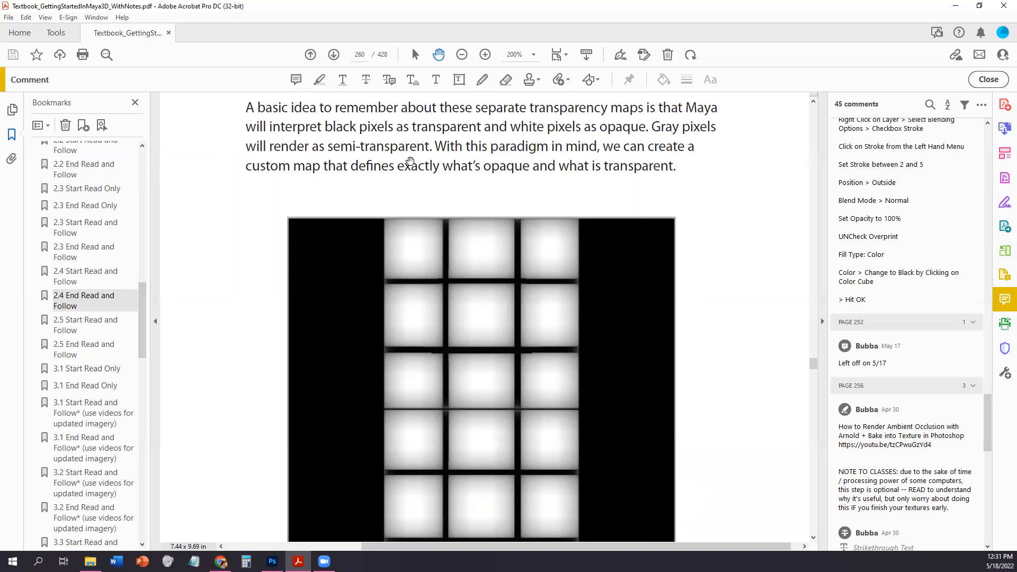
{"action": "left_click", "coordinate": [320, 79]}
{"action": "left_click_drag", "start_coordinate": [246, 108], "coordinate": [432, 149]}
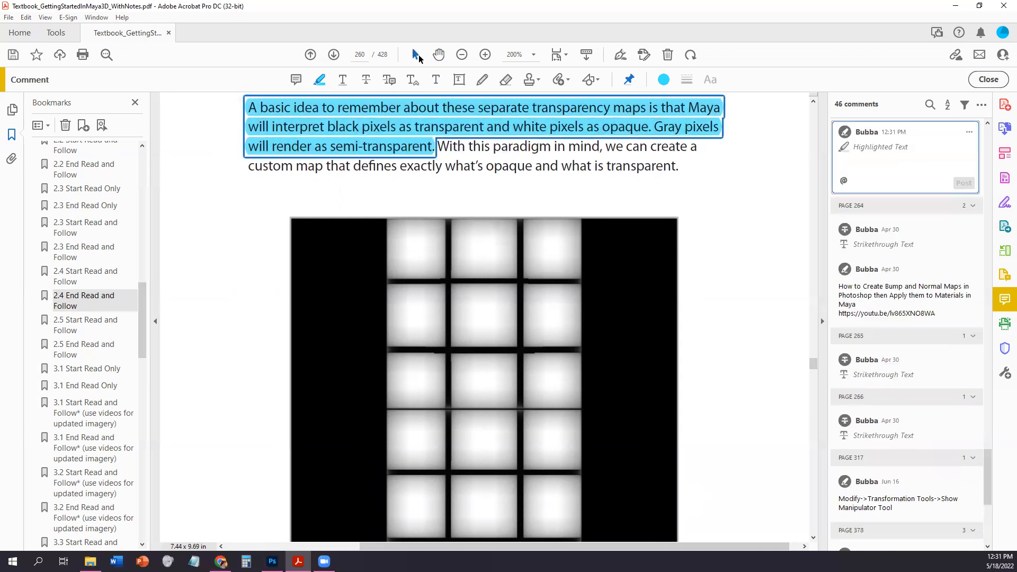
{"action": "left_click", "coordinate": [438, 55]}
Read through Steps 48 to 51 on the window-pane color and transparency maps, and return to the AO image of the panes
{"action": "left_click_drag", "start_coordinate": [495, 244], "coordinate": [497, 212]}
{"action": "mouse_move", "coordinate": [510, 370]}
{"action": "left_mouse_down"}
{"action": "mouse_move", "coordinate": [510, 346]}
{"action": "mouse_move", "coordinate": [508, 383]}
{"action": "mouse_move", "coordinate": [510, 170]}
{"action": "mouse_move", "coordinate": [519, 358]}
{"action": "left_mouse_up"}
{"action": "scroll", "coordinate": [520, 358], "scroll_direction": "down", "scroll_amount": 10}
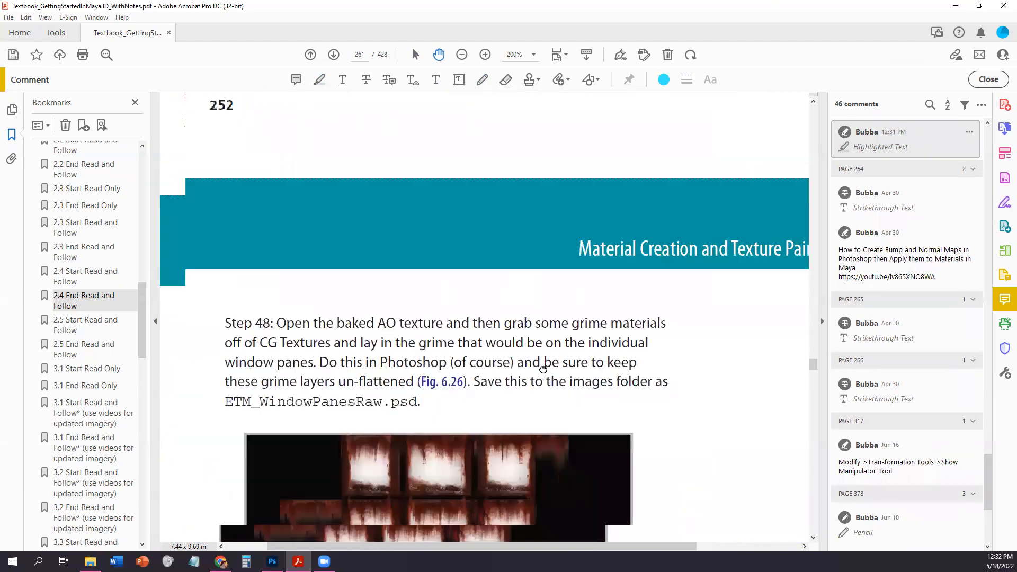
{"action": "scroll", "coordinate": [551, 295], "scroll_direction": "down", "scroll_amount": 1}
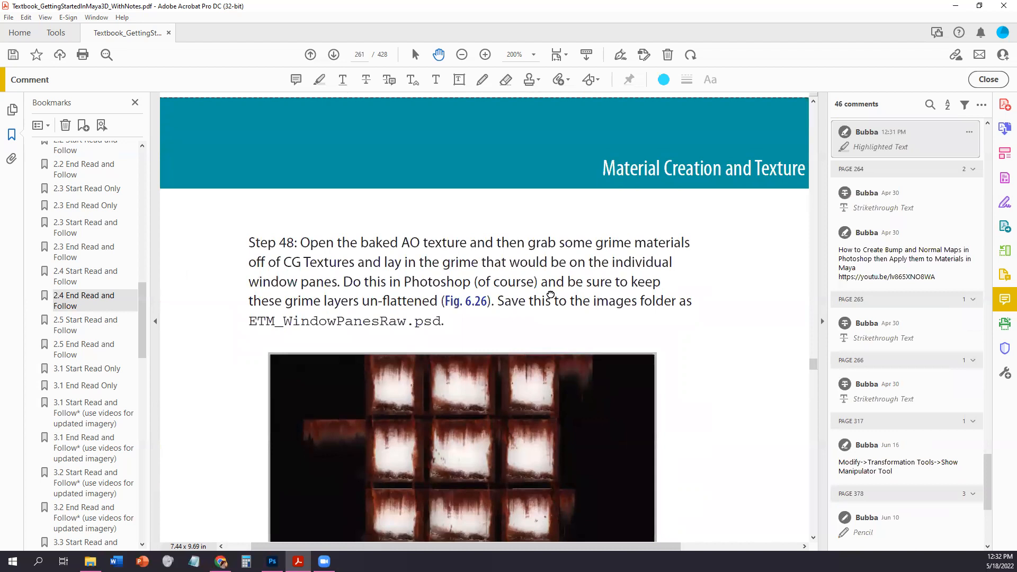
{"action": "scroll", "coordinate": [551, 294], "scroll_direction": "down", "scroll_amount": 15}
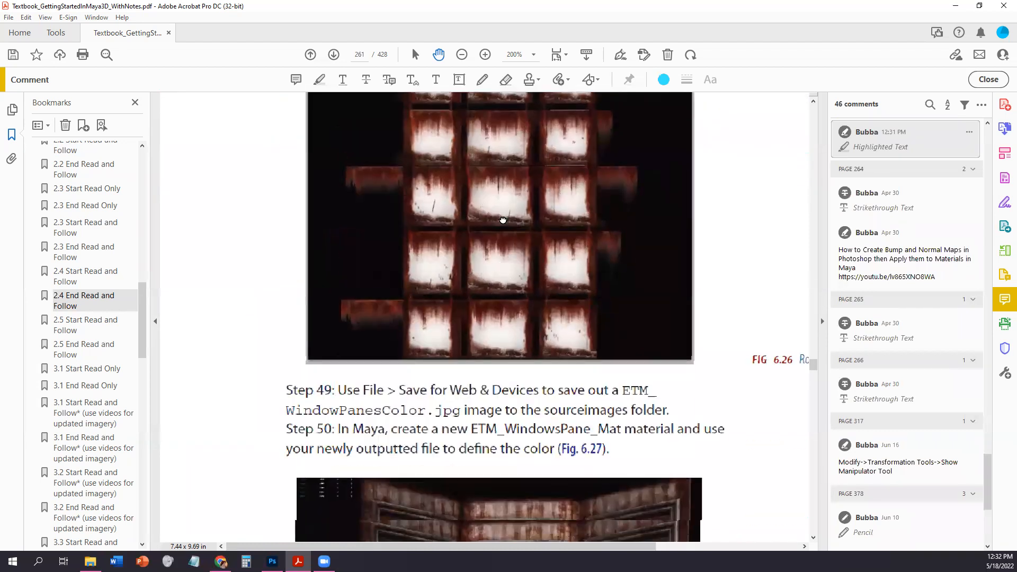
{"action": "scroll", "coordinate": [488, 313], "scroll_direction": "down", "scroll_amount": 14}
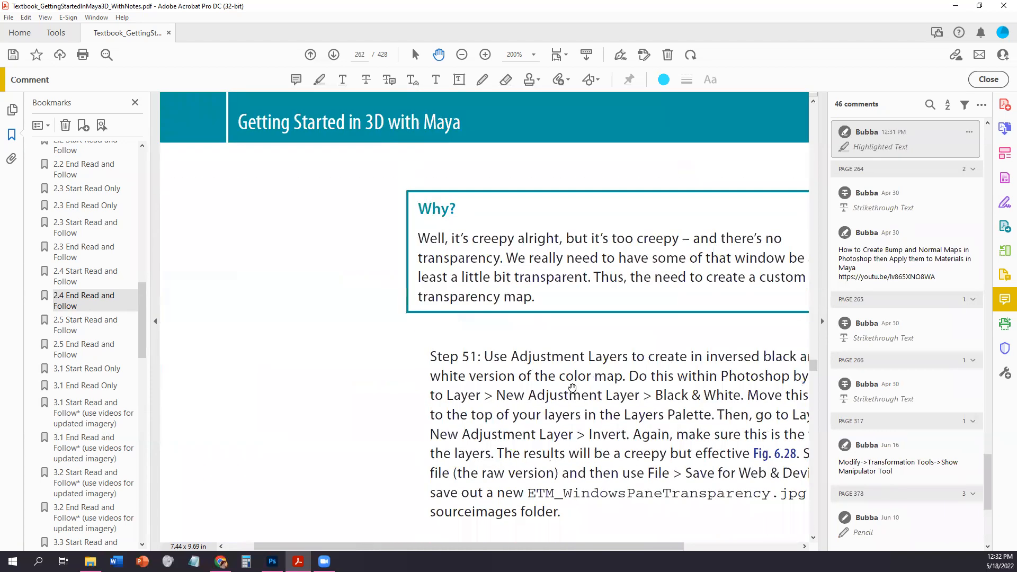
{"action": "scroll", "coordinate": [393, 182], "scroll_direction": "up", "scroll_amount": 12}
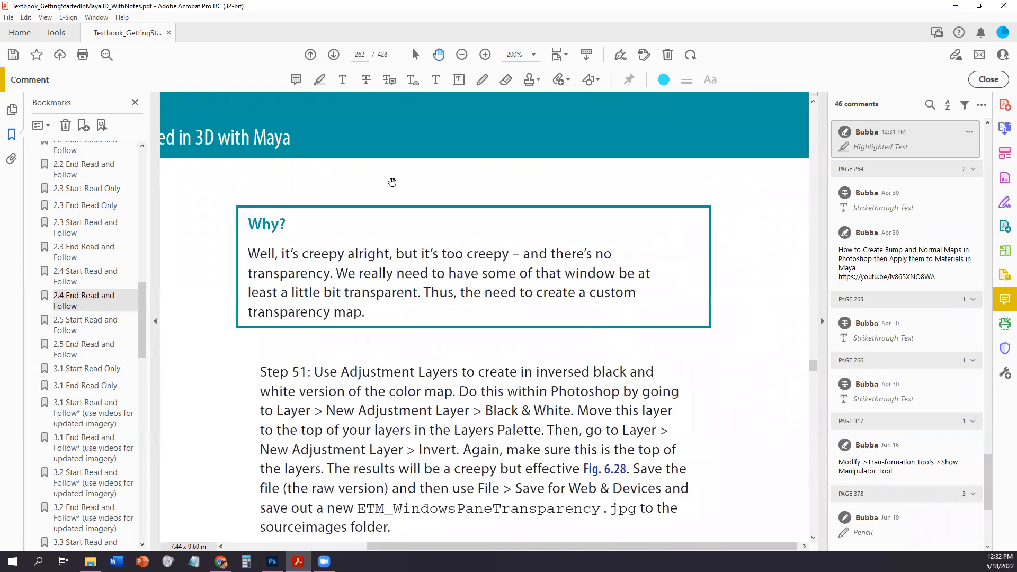
{"action": "scroll", "coordinate": [431, 267], "scroll_direction": "up", "scroll_amount": 20}
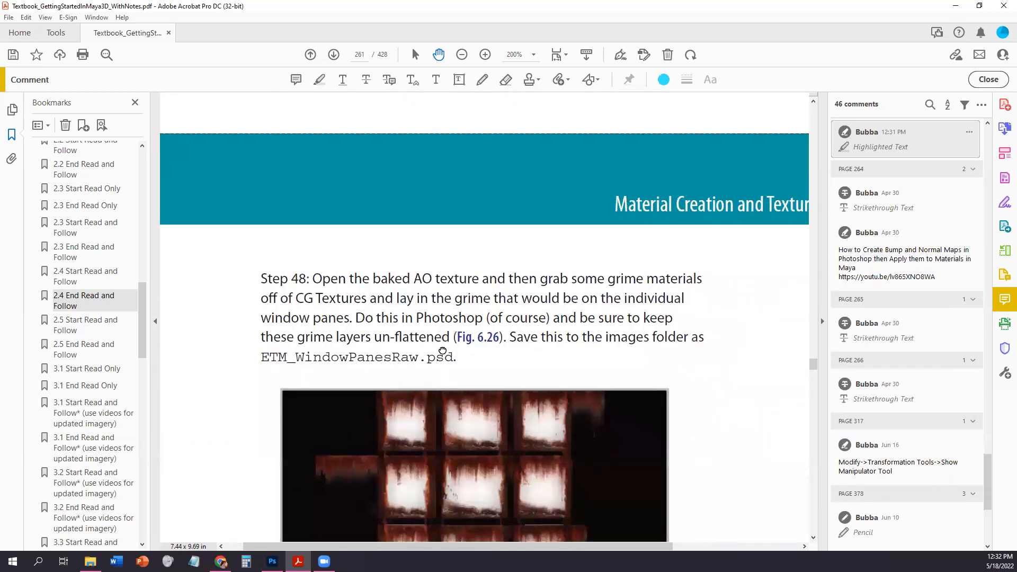
{"action": "scroll", "coordinate": [454, 425], "scroll_direction": "up", "scroll_amount": 5}
{"action": "scroll", "coordinate": [450, 470], "scroll_direction": "right", "scroll_amount": 5}
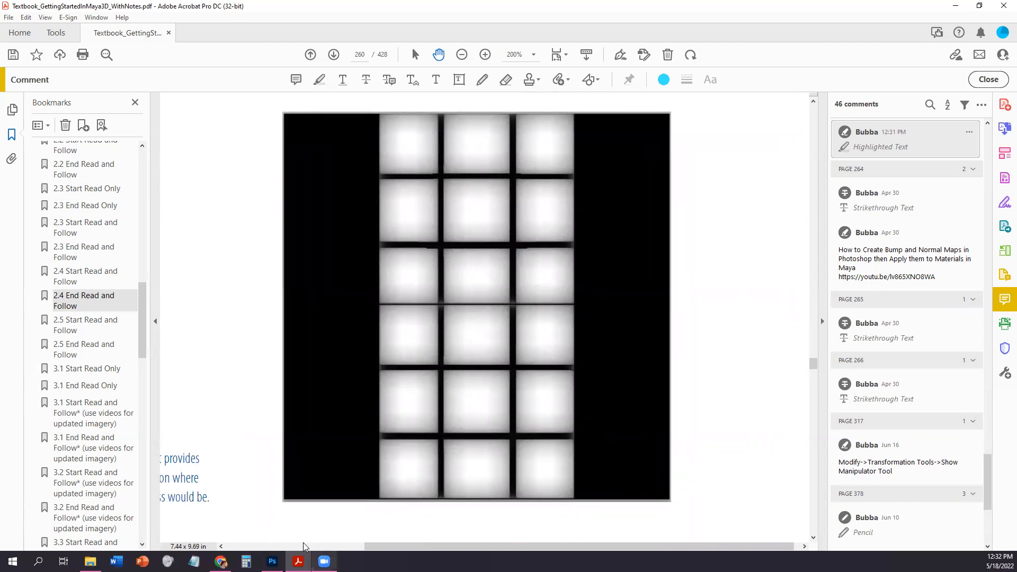
Switch to Photoshop, close the Maya folder window, and open ETM_Windows_GlassShape from the BakedOcclusion folder
{"action": "left_click", "coordinate": [272, 560]}
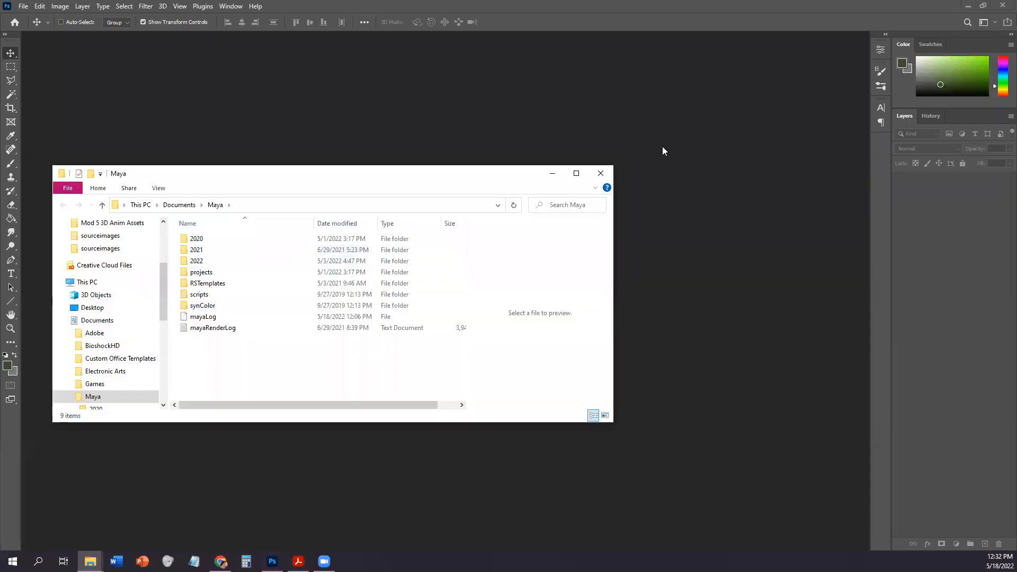
{"action": "left_click", "coordinate": [599, 174]}
{"action": "left_click", "coordinate": [90, 561]}
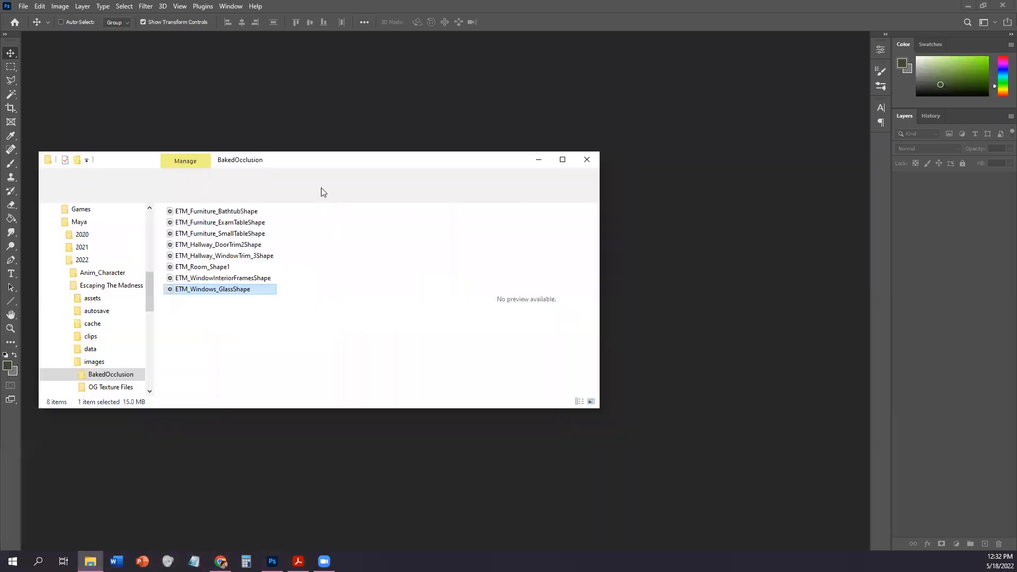
{"action": "left_click_drag", "start_coordinate": [236, 295], "coordinate": [670, 245]}
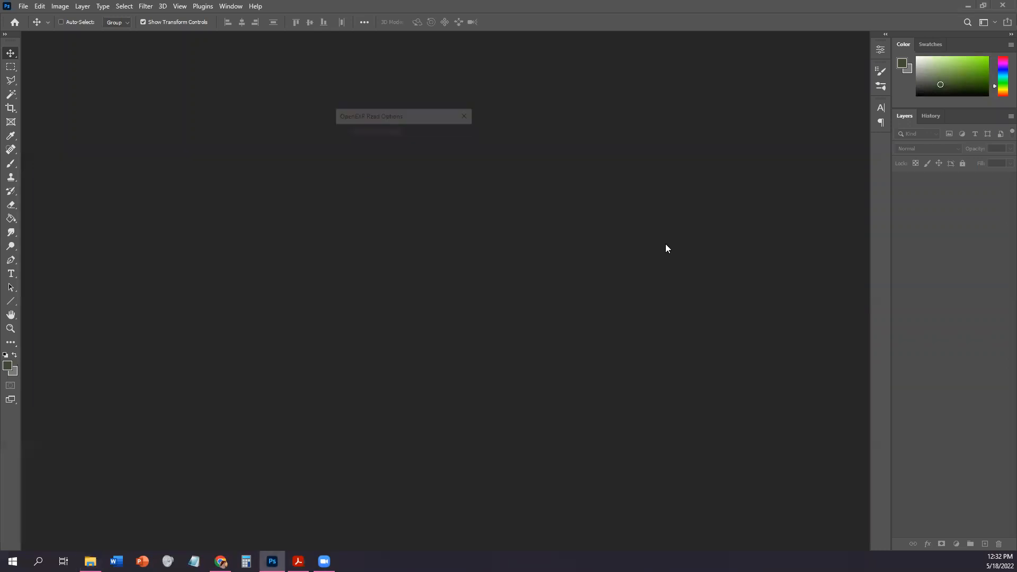
{"action": "left_click", "coordinate": [440, 138]}
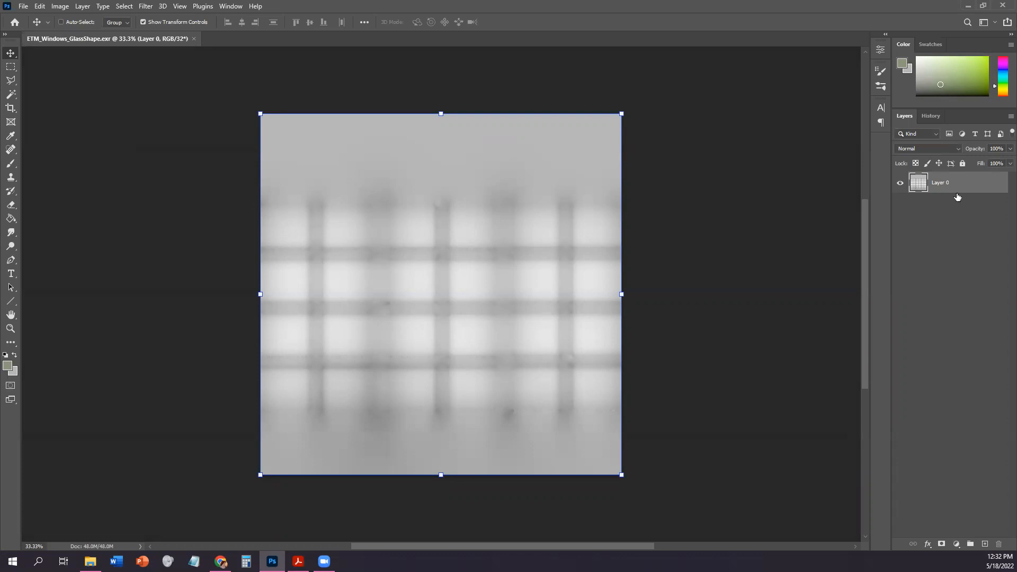
Place 05-13-22_ETM_WindowGlass_UVs_V1 from the images folder over the baked window-glass occlusion image
{"action": "mouse_move", "coordinate": [90, 561]}
{"action": "left_click", "coordinate": [90, 561]}
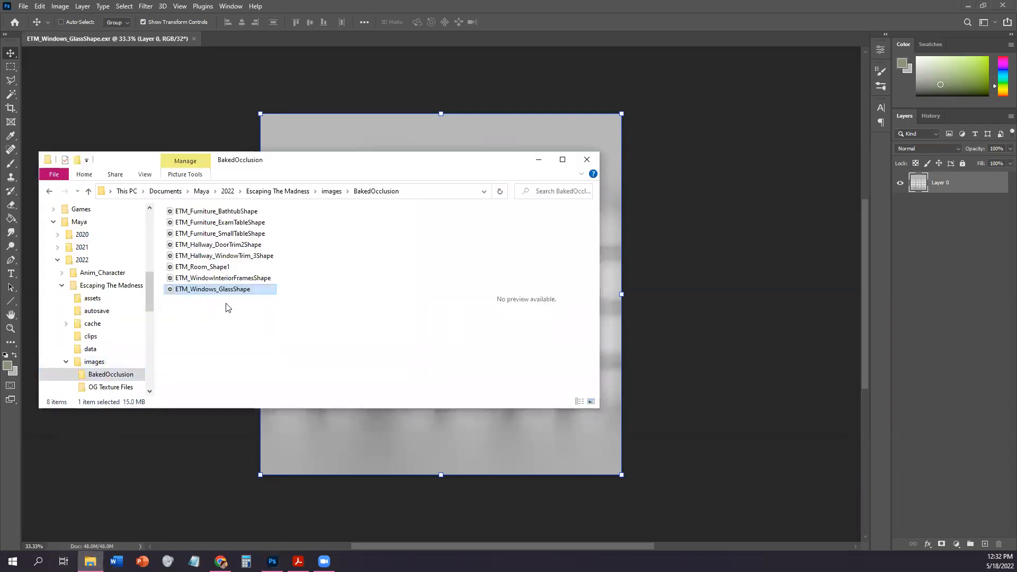
{"action": "left_click", "coordinate": [331, 191]}
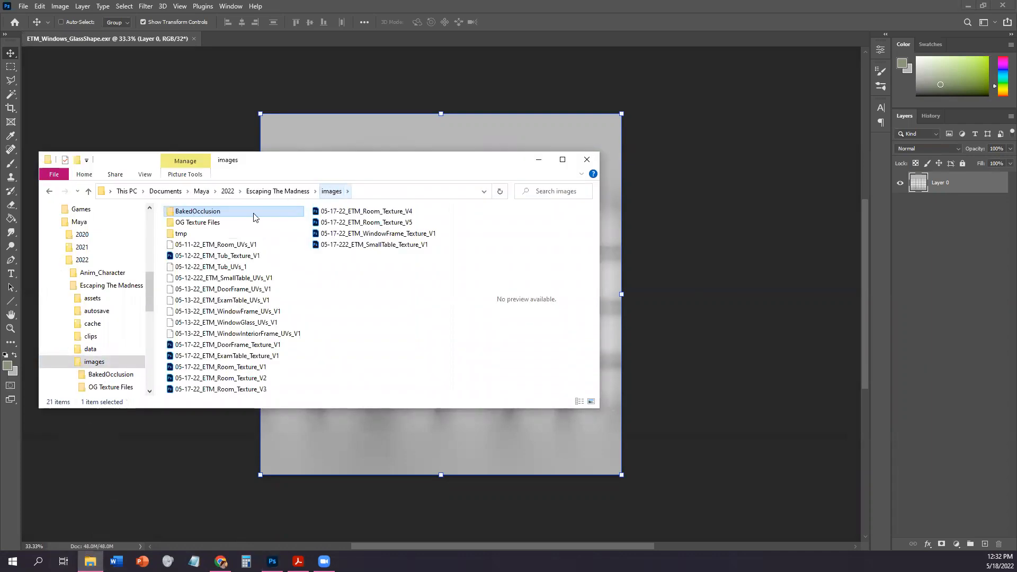
{"action": "left_click_drag", "start_coordinate": [267, 324], "coordinate": [477, 447]}
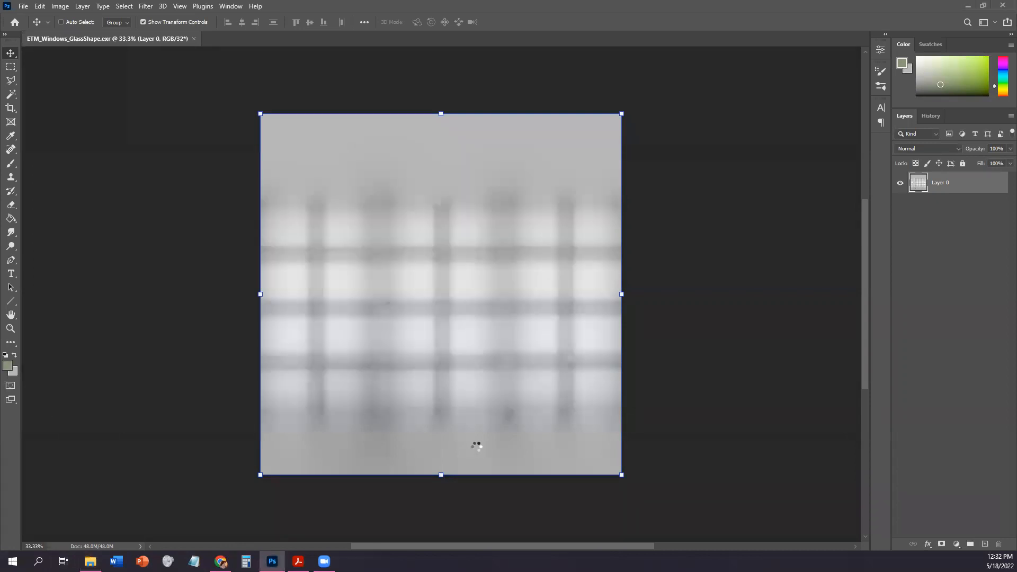
{"action": "left_click", "coordinate": [507, 21]}
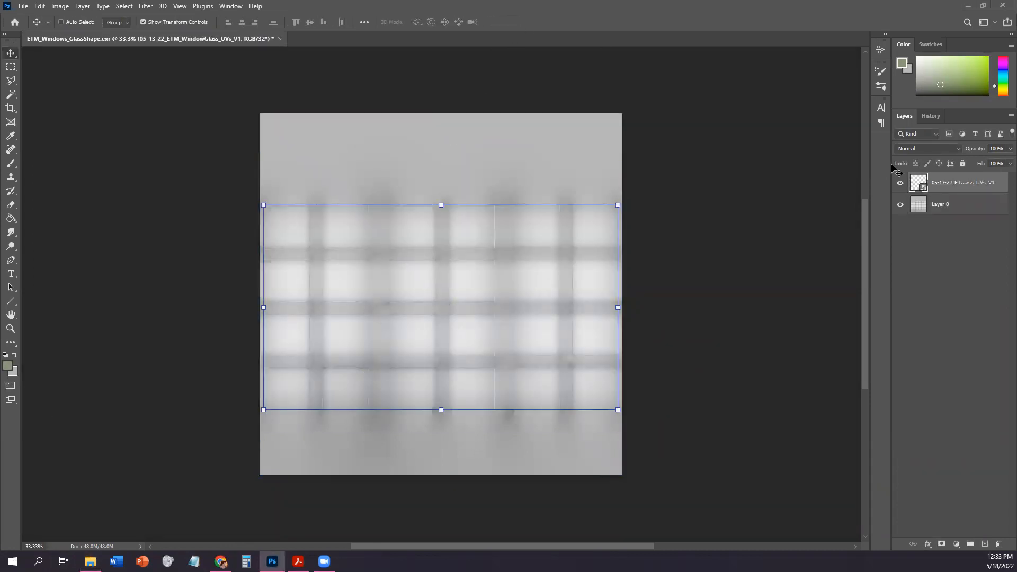
Add a Stroke layer style to the placed window-glass UV layer and inspect its pane outlines against the occlusion layer
{"action": "right_click", "coordinate": [950, 187]}
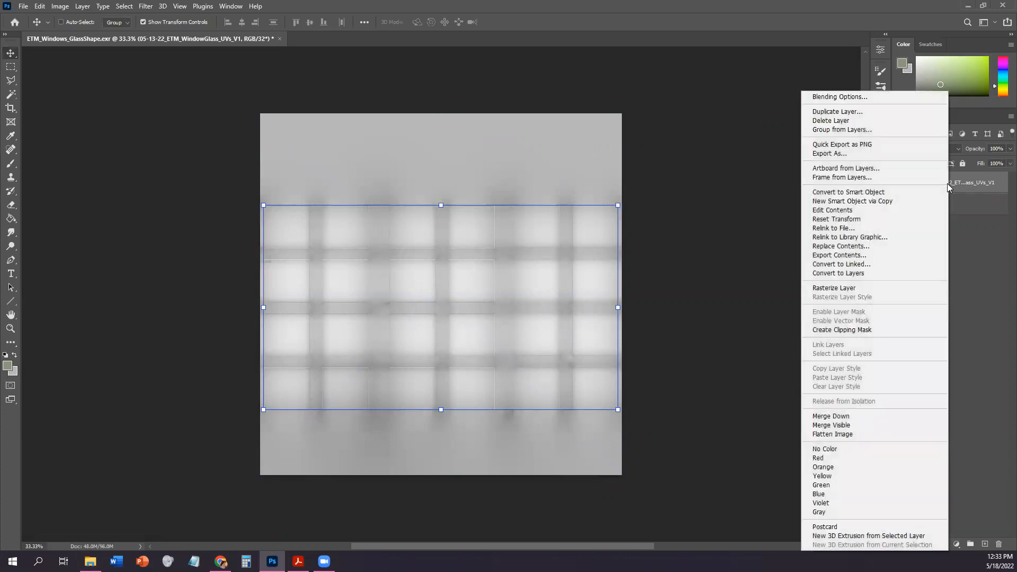
{"action": "left_click", "coordinate": [860, 97]}
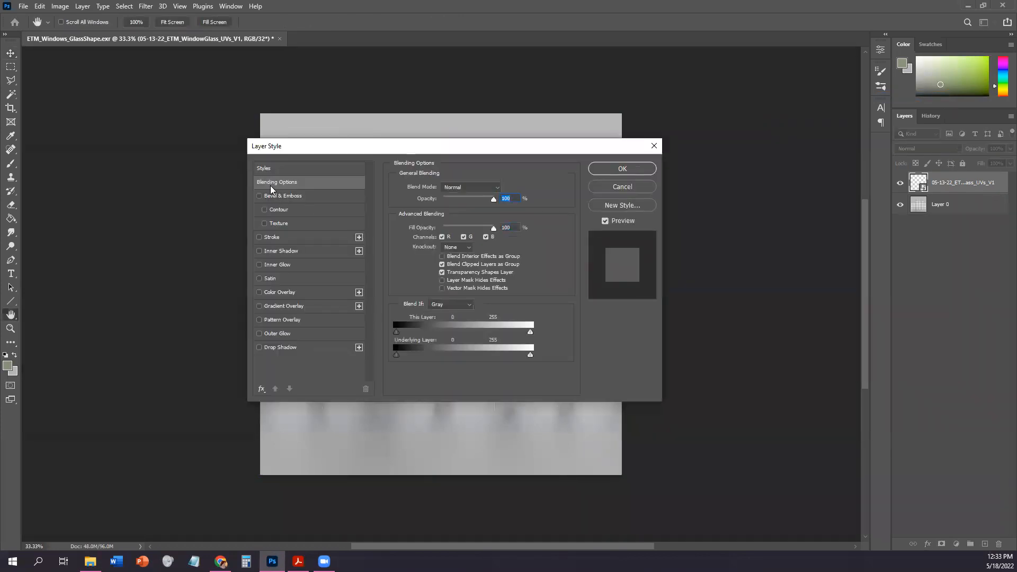
{"action": "left_click", "coordinate": [259, 238]}
{"action": "left_click", "coordinate": [646, 168]}
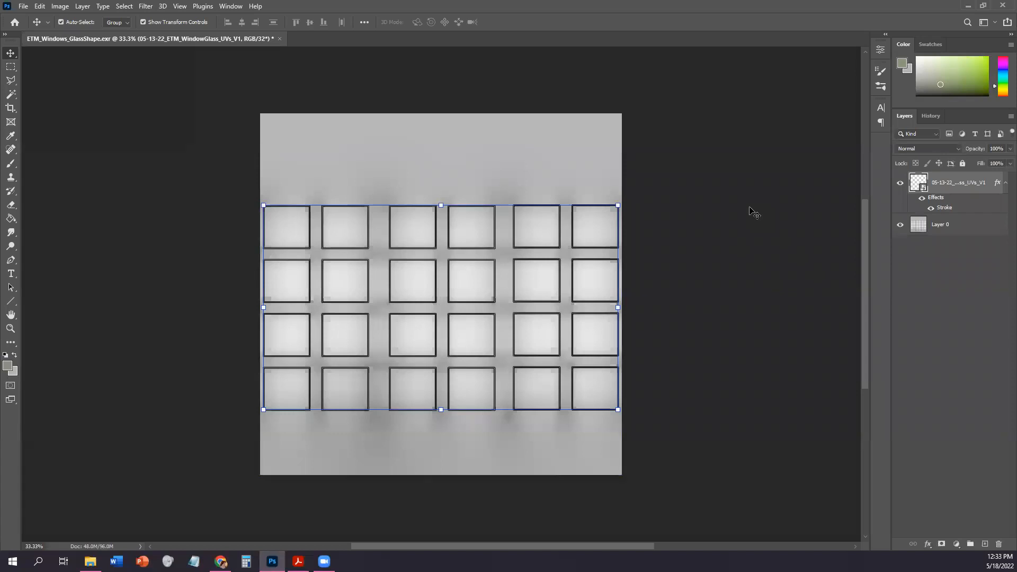
{"action": "key", "text": "ctrl+plus"}
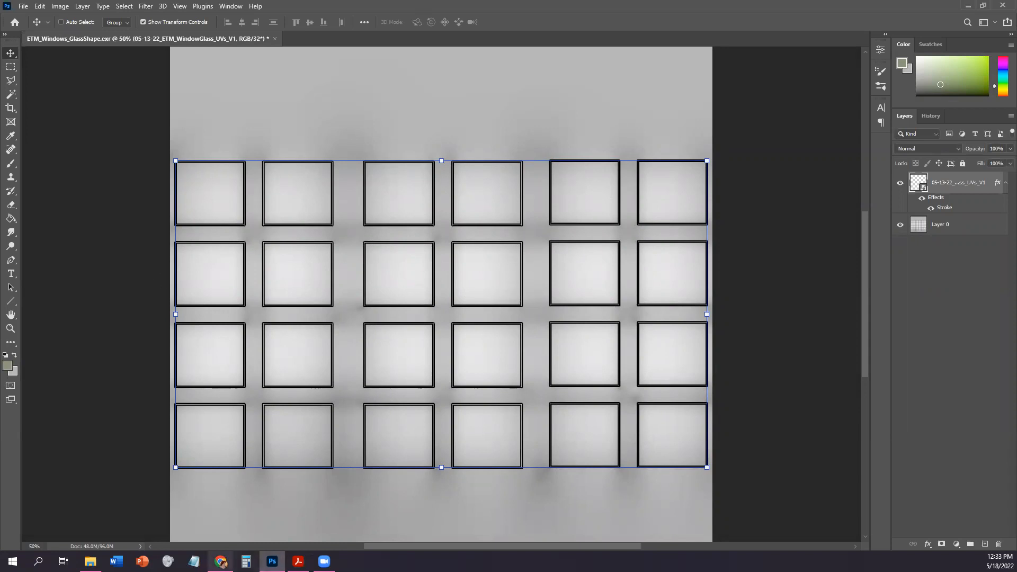
{"action": "left_click", "coordinate": [900, 225]}
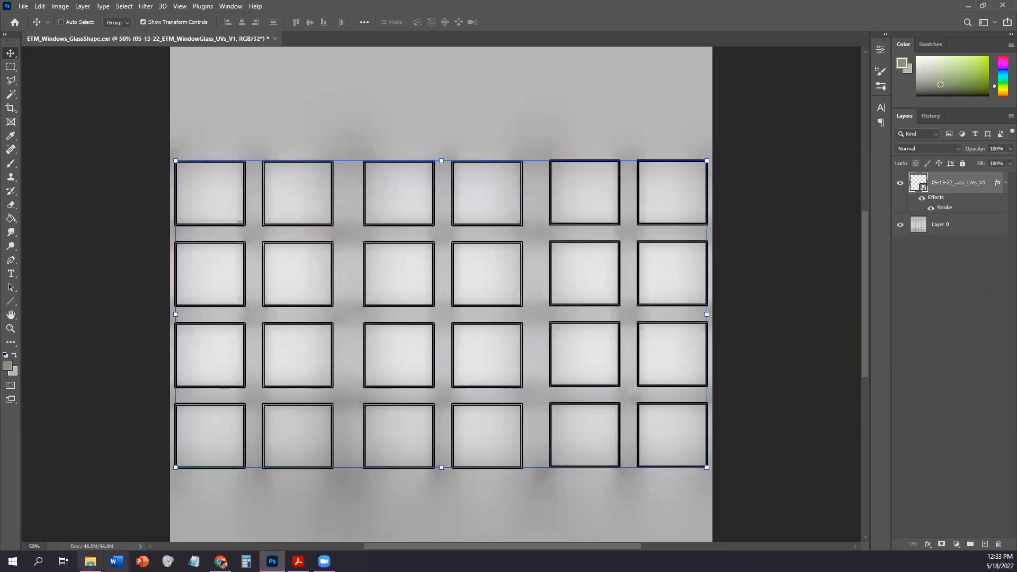
Open 05-13-22_ETM_WindowGlass_UVs_V1 as a separate document and add a Stroke layer style to its UV layer
{"action": "left_click", "coordinate": [91, 562]}
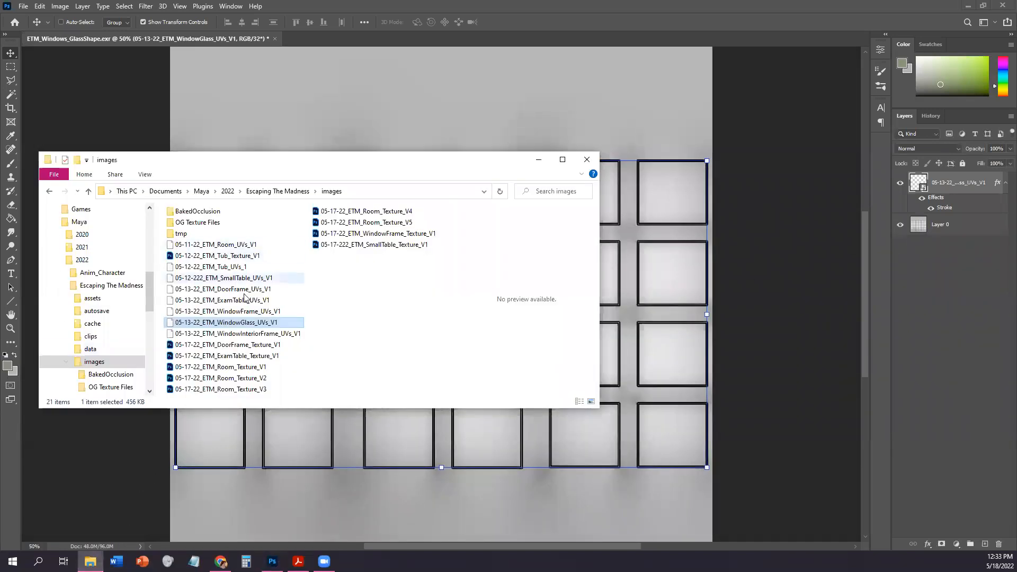
{"action": "left_click_drag", "start_coordinate": [243, 323], "coordinate": [369, 35]}
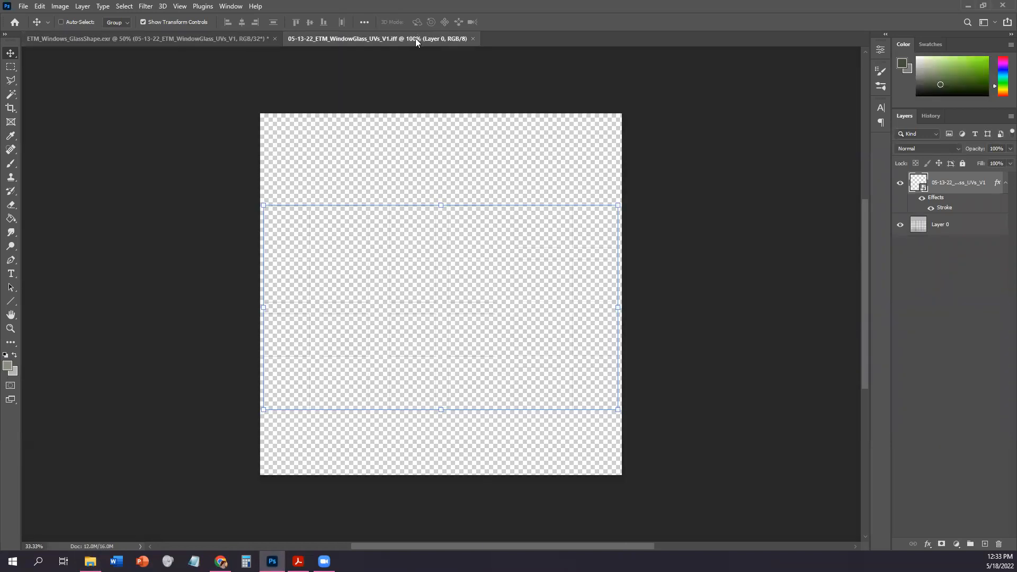
{"action": "right_click", "coordinate": [922, 180]}
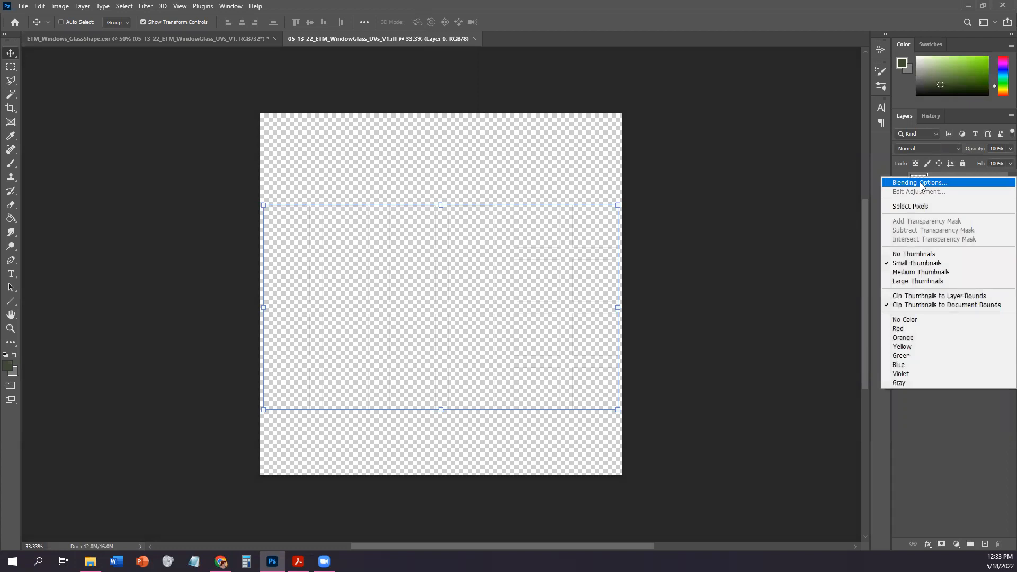
{"action": "left_click", "coordinate": [921, 183]}
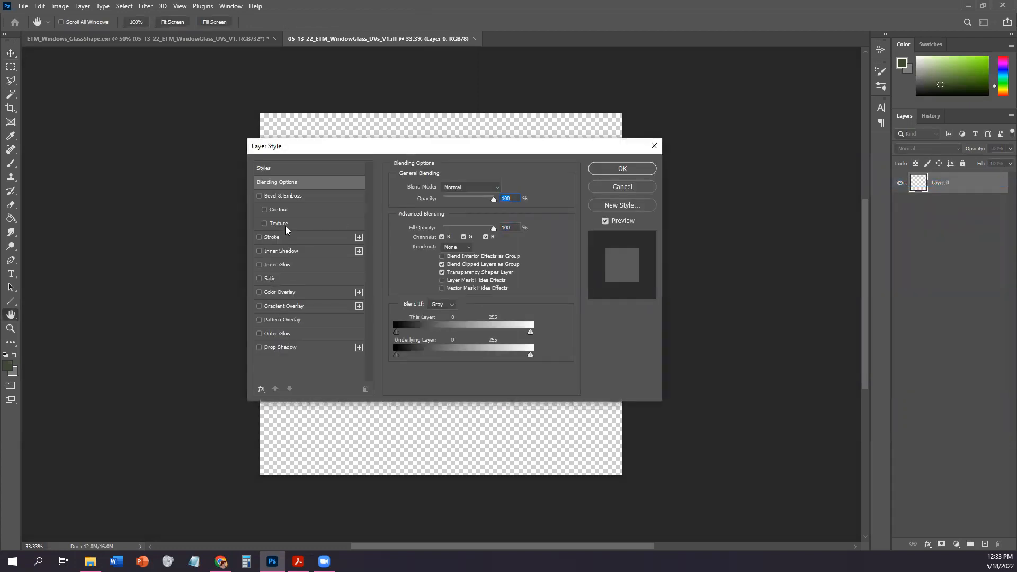
{"action": "left_click", "coordinate": [260, 238]}
{"action": "left_click", "coordinate": [629, 170]}
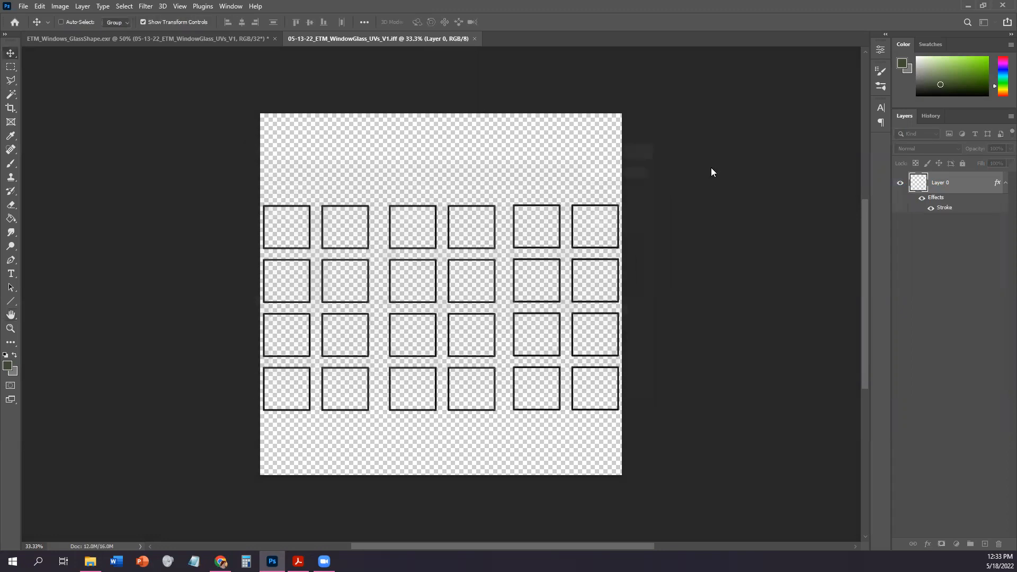
{"action": "key", "text": "ctrl+plus"}
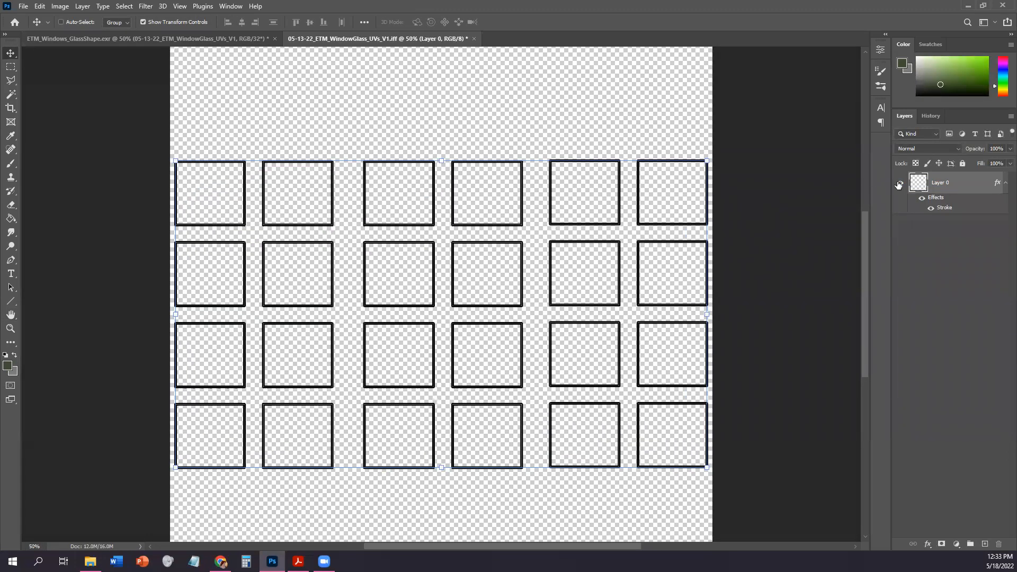
Rename the stroked layer as UV Snapshot and add a new empty layer beneath it
{"action": "double_click", "coordinate": [940, 181]}
{"action": "key", "text": "Return"}
{"action": "left_click", "coordinate": [985, 542]}
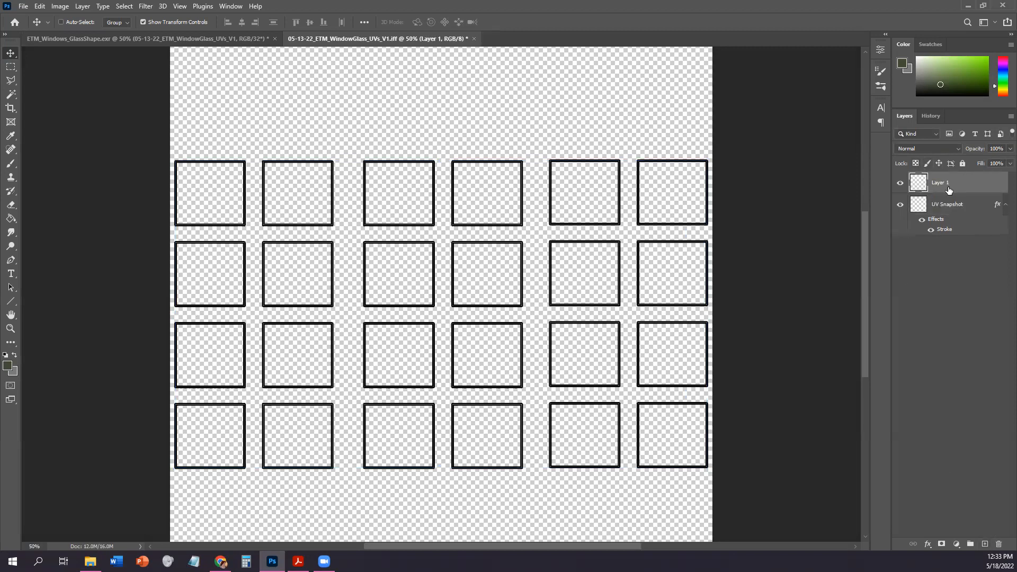
{"action": "left_click_drag", "start_coordinate": [944, 186], "coordinate": [943, 231]}
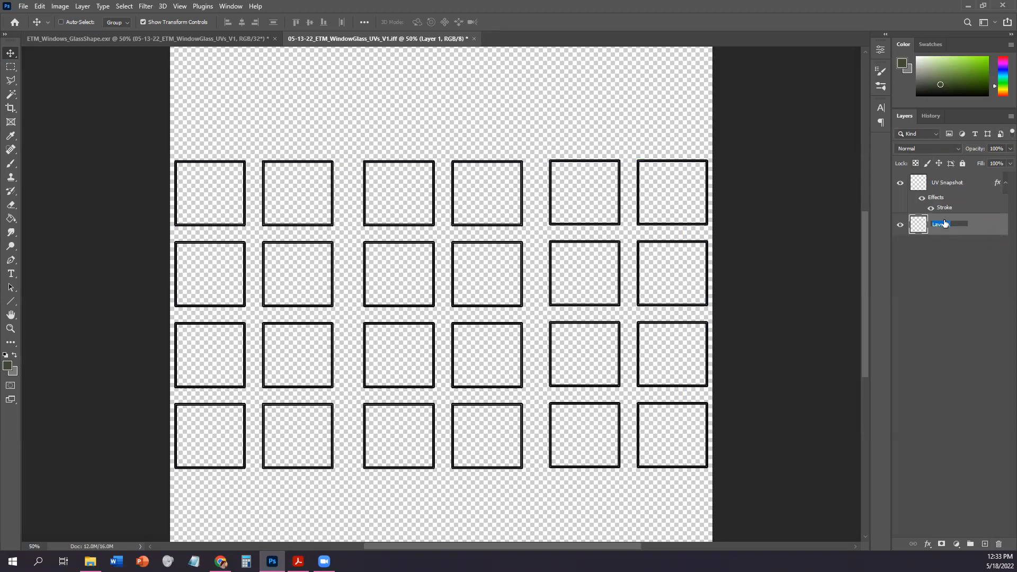
Select the interiors of all the window panes together on the UV Snapshot layer with the Magic Wand tool
{"action": "left_click", "coordinate": [10, 94]}
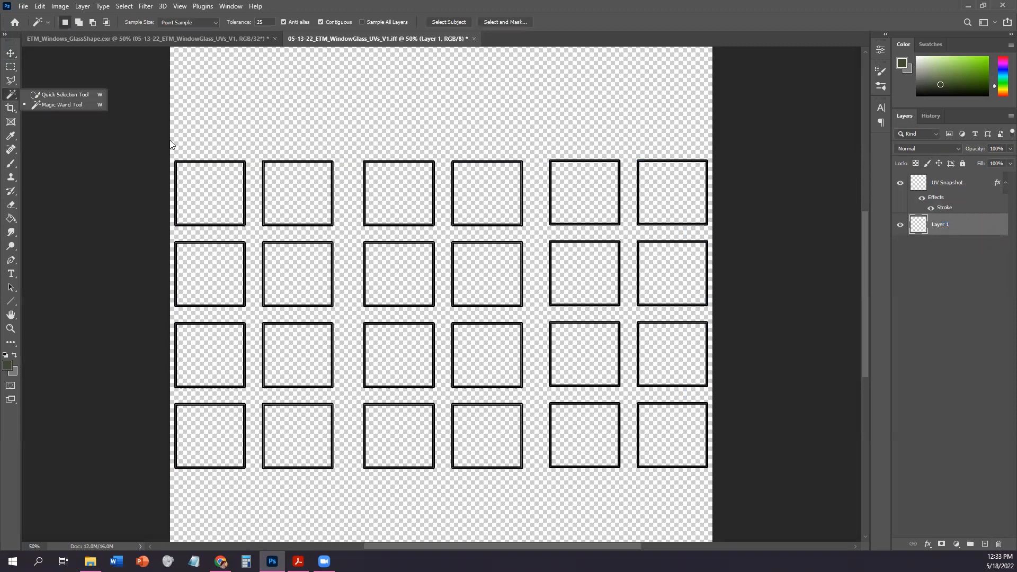
{"action": "key", "text": "ctrl+a"}
{"action": "left_click", "coordinate": [967, 188]}
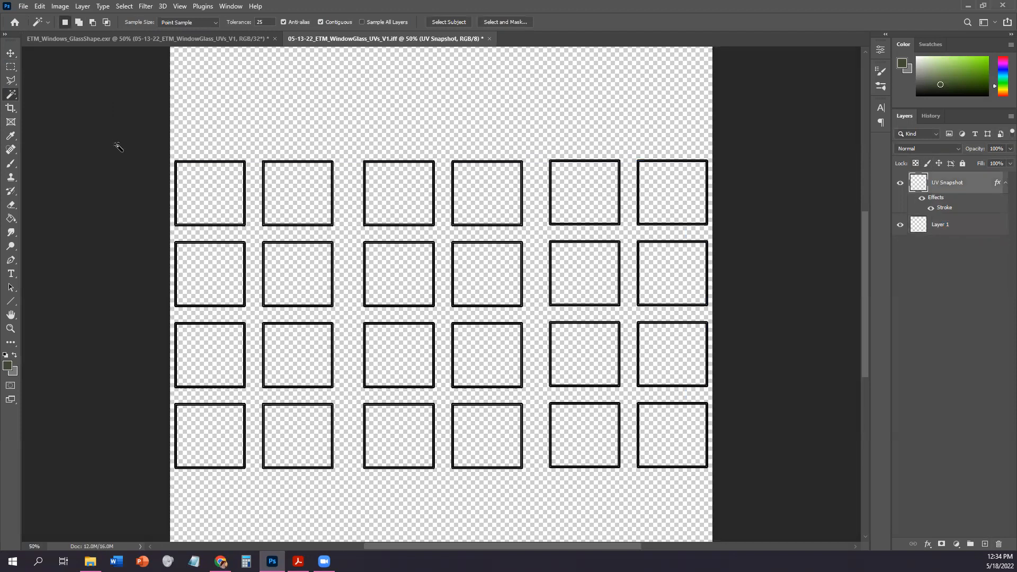
{"action": "left_click", "coordinate": [214, 201], "text": "shift"}
{"action": "left_click", "coordinate": [311, 197], "text": "shift"}
{"action": "left_click", "coordinate": [389, 199], "text": "shift"}
{"action": "left_click", "coordinate": [495, 204], "text": "shift"}
{"action": "left_click", "coordinate": [568, 205], "text": "shift"}
{"action": "left_click", "coordinate": [667, 203], "text": "shift"}
{"action": "left_click", "coordinate": [669, 261], "text": "shift"}
{"action": "left_click", "coordinate": [602, 275], "text": "shift"}
{"action": "left_click", "coordinate": [494, 279], "text": "shift"}
{"action": "left_click", "coordinate": [422, 280], "text": "shift"}
{"action": "left_click", "coordinate": [286, 277], "text": "shift"}
{"action": "left_click", "coordinate": [225, 275], "text": "shift"}
{"action": "left_click", "coordinate": [216, 329], "text": "shift"}
{"action": "left_click", "coordinate": [308, 352], "text": "shift"}
{"action": "left_click", "coordinate": [407, 353], "text": "shift"}
{"action": "left_click", "coordinate": [510, 354], "text": "shift"}
{"action": "left_click", "coordinate": [662, 365], "text": "shift"}
{"action": "left_click", "coordinate": [664, 447], "text": "shift"}
{"action": "left_click", "coordinate": [593, 445], "text": "shift"}
{"action": "left_click", "coordinate": [496, 439], "text": "shift"}
{"action": "left_click", "coordinate": [406, 438], "text": "shift"}
{"action": "left_click", "coordinate": [310, 439], "text": "shift"}
{"action": "left_click", "coordinate": [220, 440], "text": "shift"}
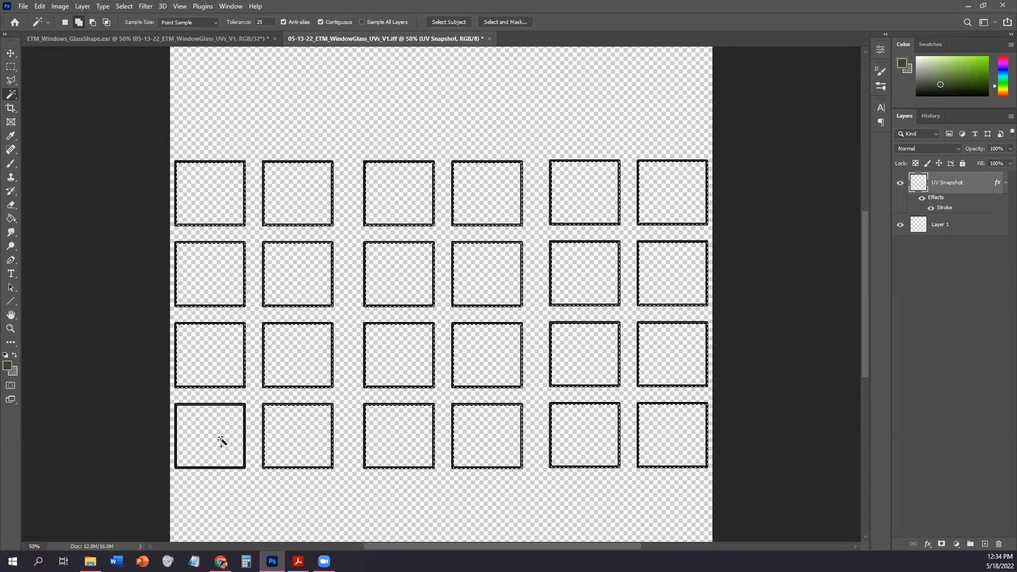
Expand the selection of all window panes by 6 pixels
{"action": "left_click", "coordinate": [126, 7]}
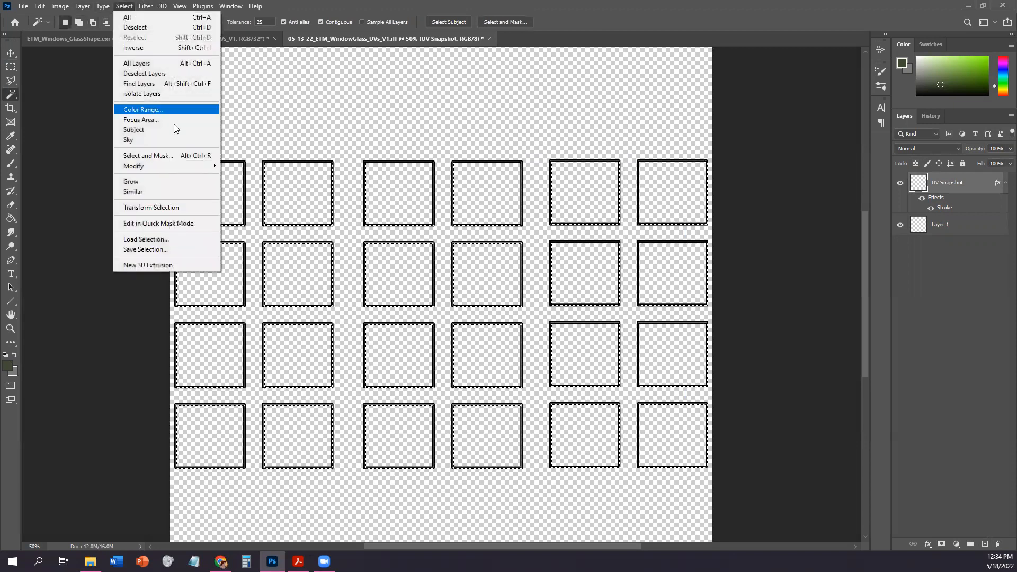
{"action": "mouse_move", "coordinate": [159, 162]}
{"action": "left_click", "coordinate": [233, 186]}
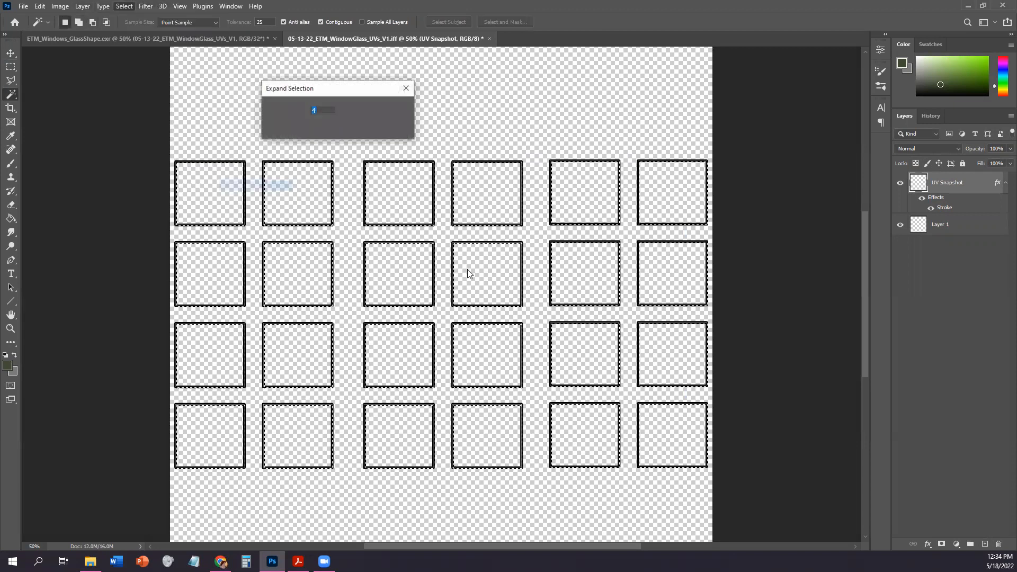
{"action": "type", "text": "6"}
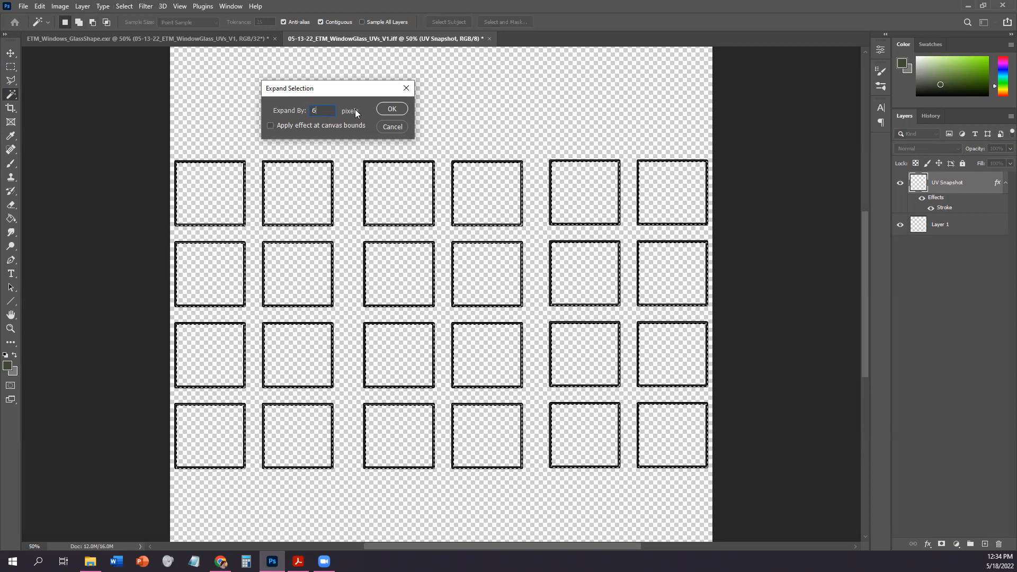
{"action": "left_click", "coordinate": [392, 109]}
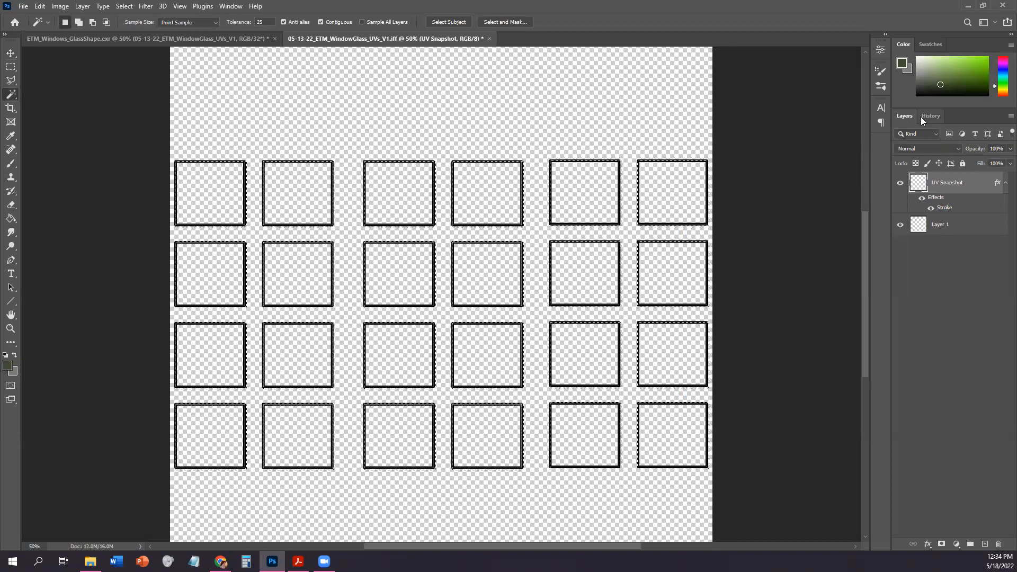
Fill the expanded pane selection on Layer 1 with bright green using the Paint Bucket tool, and deselect
{"action": "left_click", "coordinate": [969, 225]}
{"action": "left_click", "coordinate": [985, 65]}
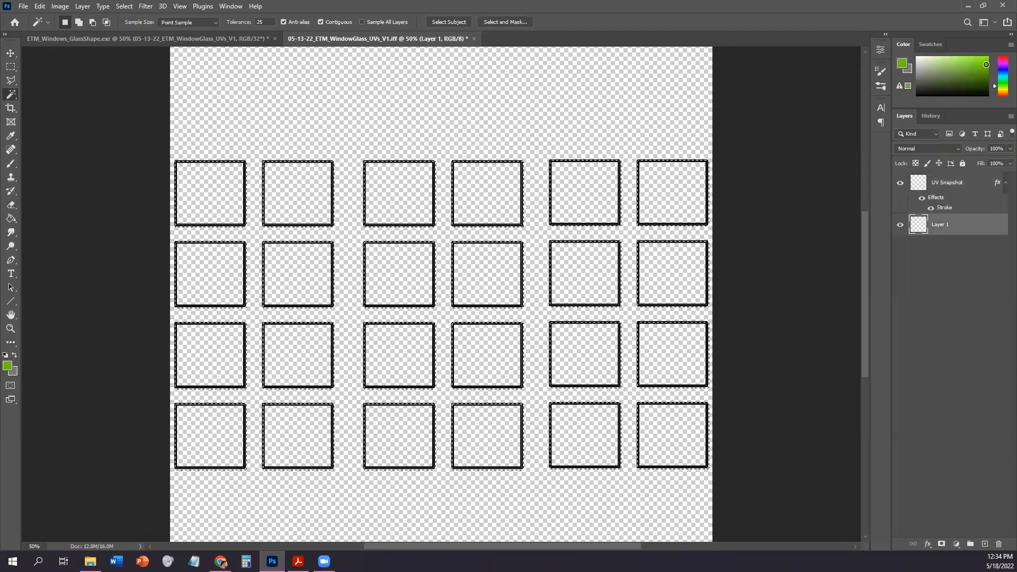
{"action": "left_click", "coordinate": [11, 218]}
{"action": "left_click", "coordinate": [300, 192]}
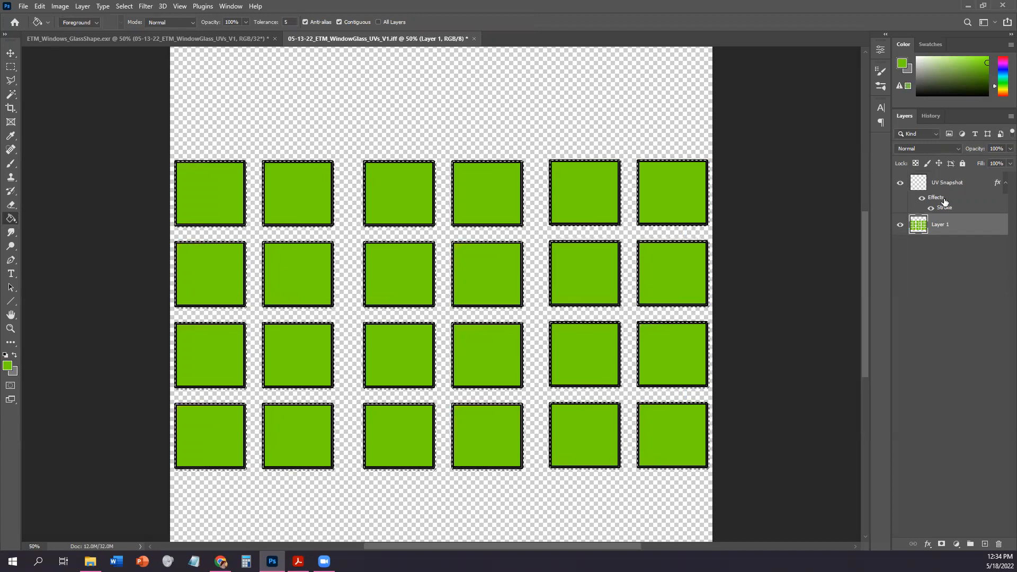
{"action": "key", "text": "ctrl+d"}
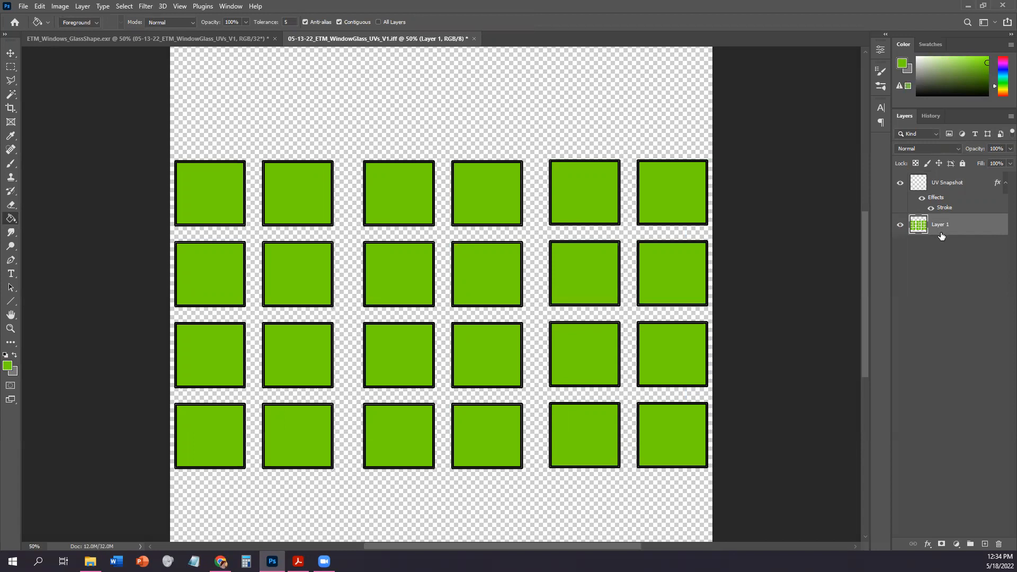
{"action": "left_click", "coordinate": [10, 66]}
{"action": "left_click_drag", "start_coordinate": [171, 151], "coordinate": [253, 230]}
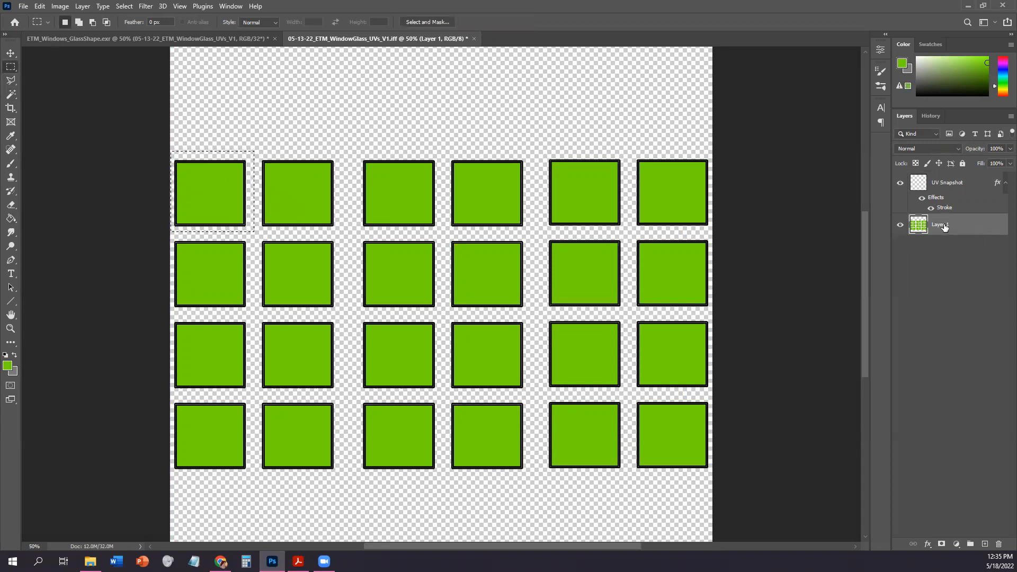
{"action": "right_click", "coordinate": [962, 223]}
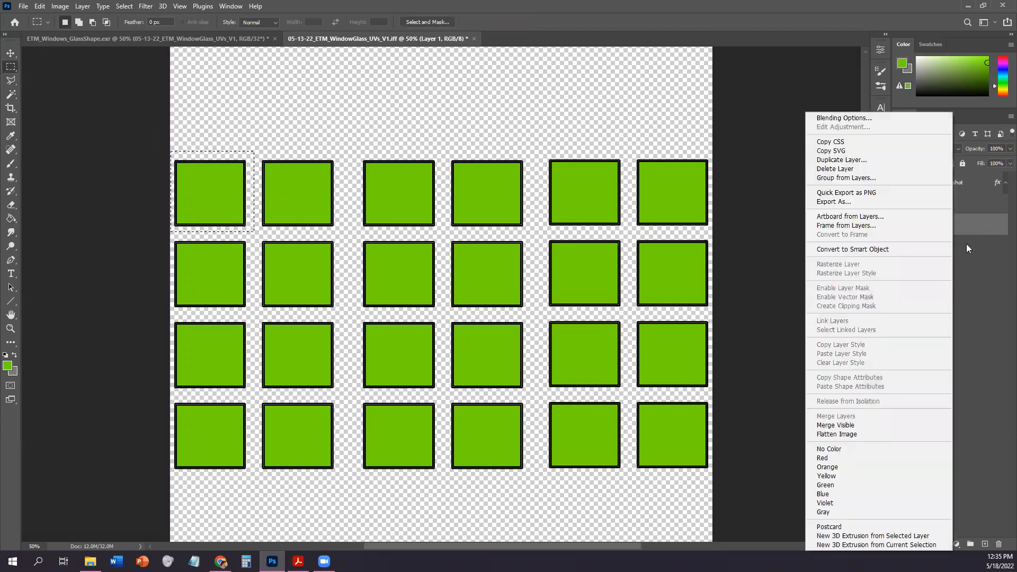
{"action": "left_click", "coordinate": [966, 244]}
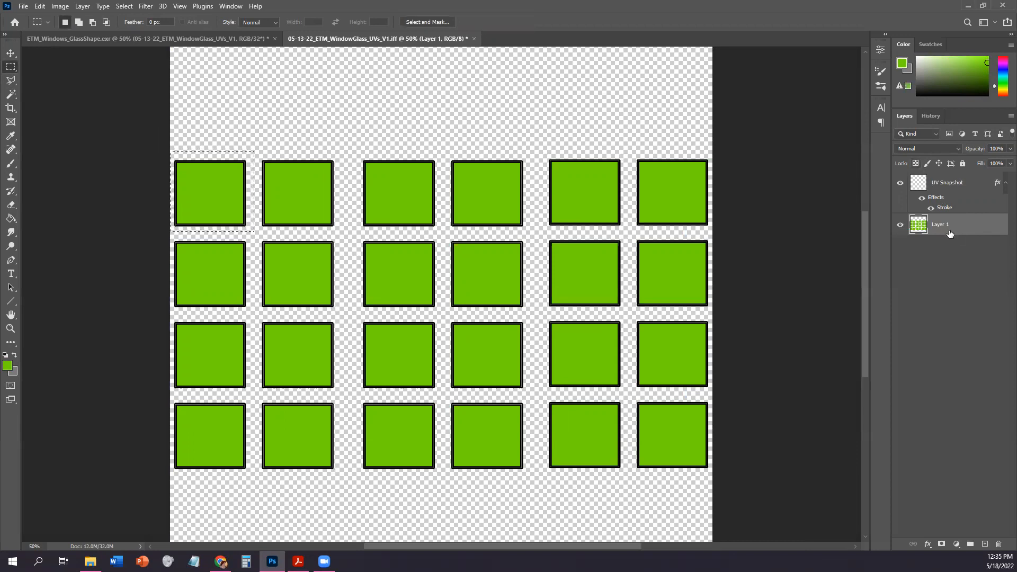
Lock the transparent pixels of Layer 1, clear the marquee selection and reset the foreground colour to black
{"action": "left_click", "coordinate": [916, 164]}
{"action": "key", "text": "ctrl+d"}
{"action": "key", "text": "d"}
Test the transparency lock with a stroke of the current grunge brush across the panes, and undo it
{"action": "key", "text": "b"}
{"action": "mouse_move", "coordinate": [317, 170]}
{"action": "left_mouse_down"}
{"action": "mouse_move", "coordinate": [381, 190]}
{"action": "mouse_move", "coordinate": [487, 434]}
{"action": "left_mouse_up"}
{"action": "key", "text": "ctrl+z"}
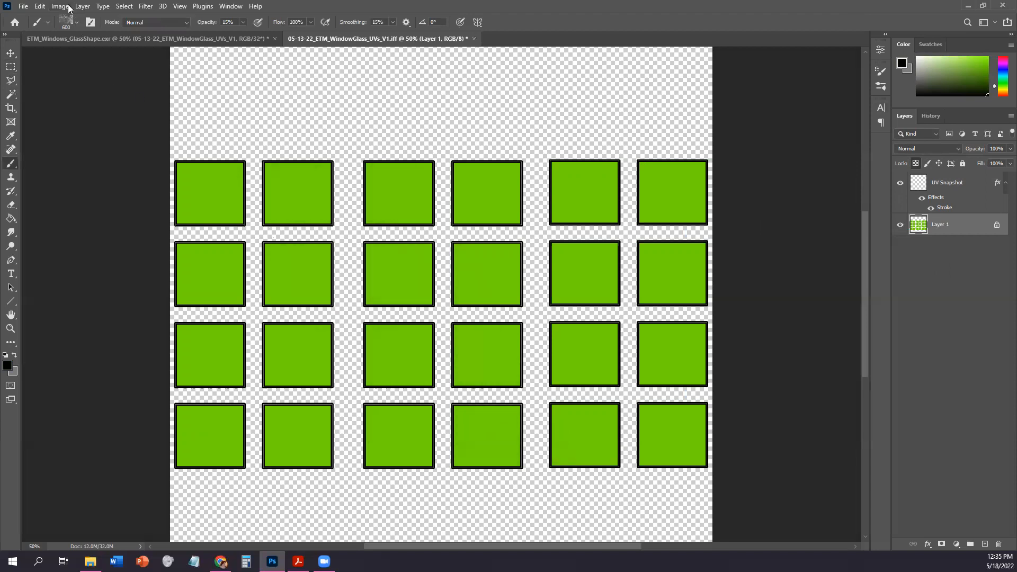
Test the transparency lock with a diagonal black stroke of the Hard Round brush at 100% opacity, and undo it
{"action": "left_click", "coordinate": [76, 23]}
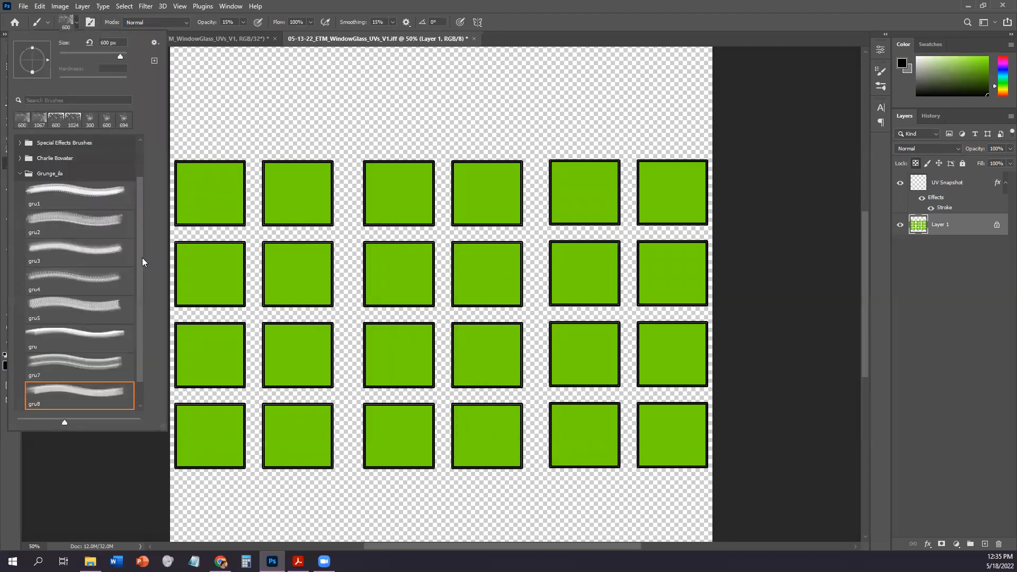
{"action": "scroll", "coordinate": [140, 233], "scroll_direction": "up", "scroll_amount": 1}
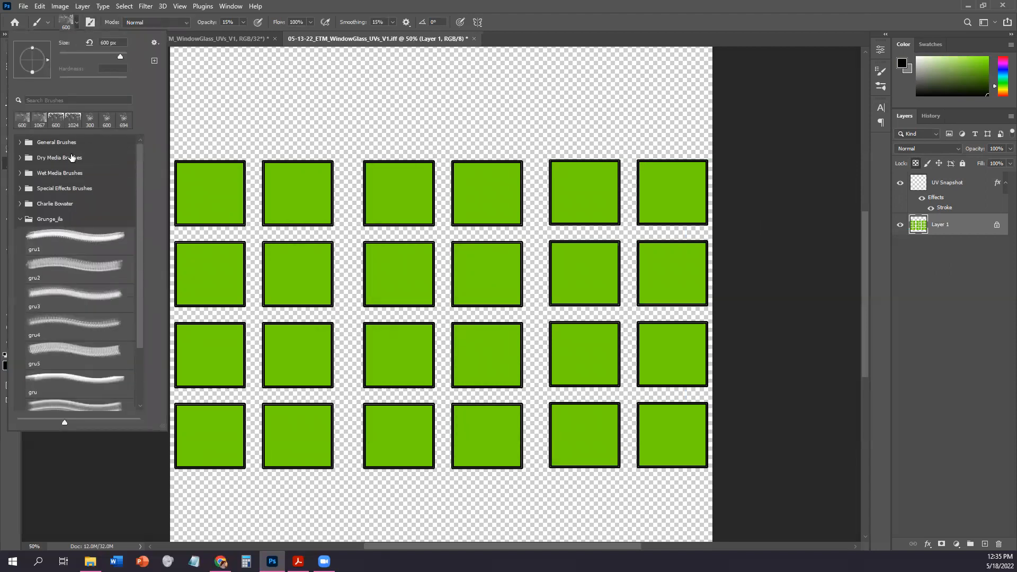
{"action": "left_click", "coordinate": [19, 142]}
{"action": "left_click", "coordinate": [68, 189]}
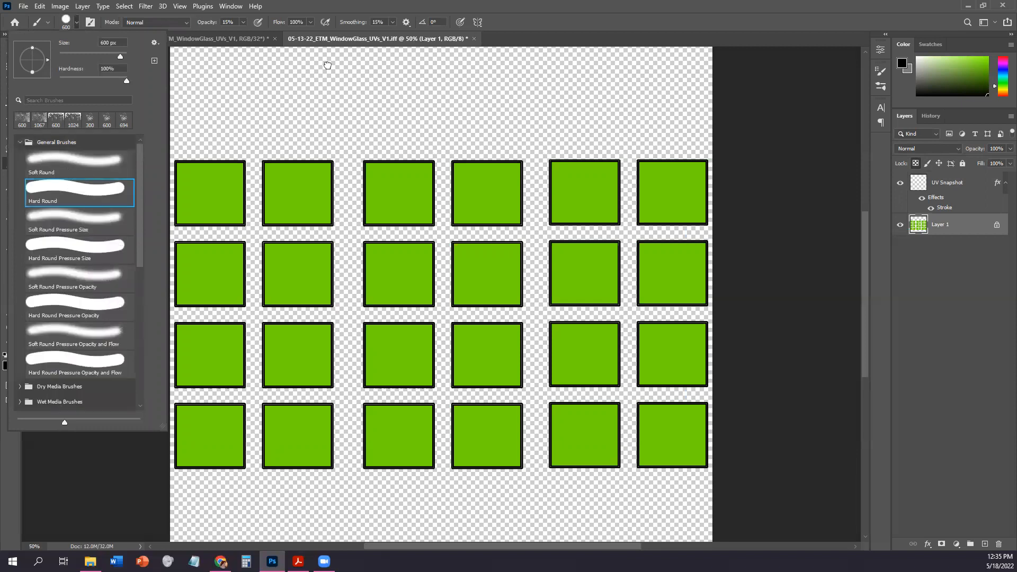
{"action": "key", "text": "Return"}
{"action": "left_click", "coordinate": [243, 22]}
{"action": "left_click_drag", "start_coordinate": [239, 37], "coordinate": [297, 35]}
{"action": "left_click_drag", "start_coordinate": [245, 143], "coordinate": [680, 500]}
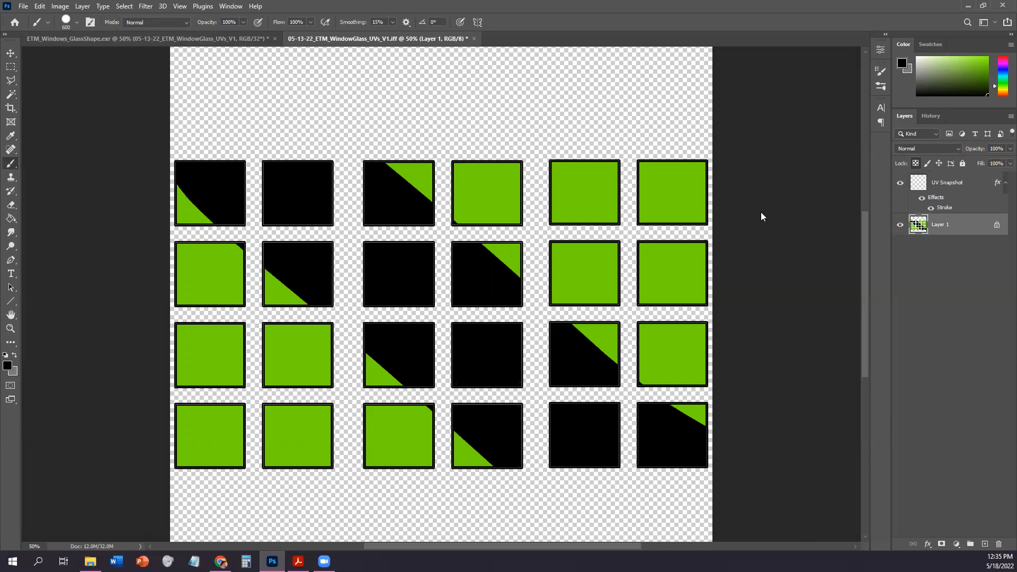
{"action": "key", "text": "ctrl+z"}
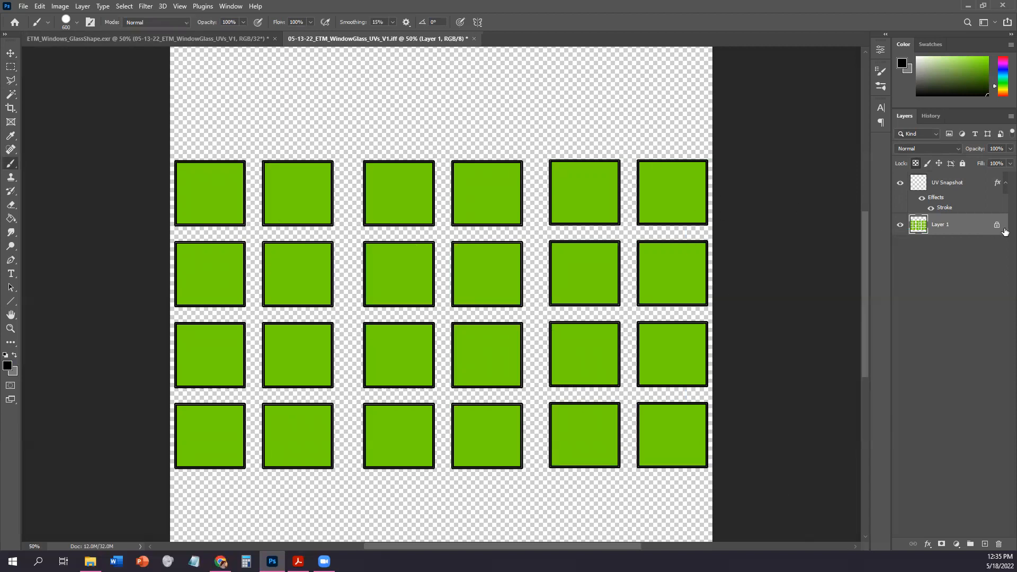
Marquee-select the first pane of the top row and set the Gradient tool to the black-to-white preset from Basics
{"action": "key", "text": "m"}
{"action": "left_click_drag", "start_coordinate": [170, 145], "coordinate": [254, 234]}
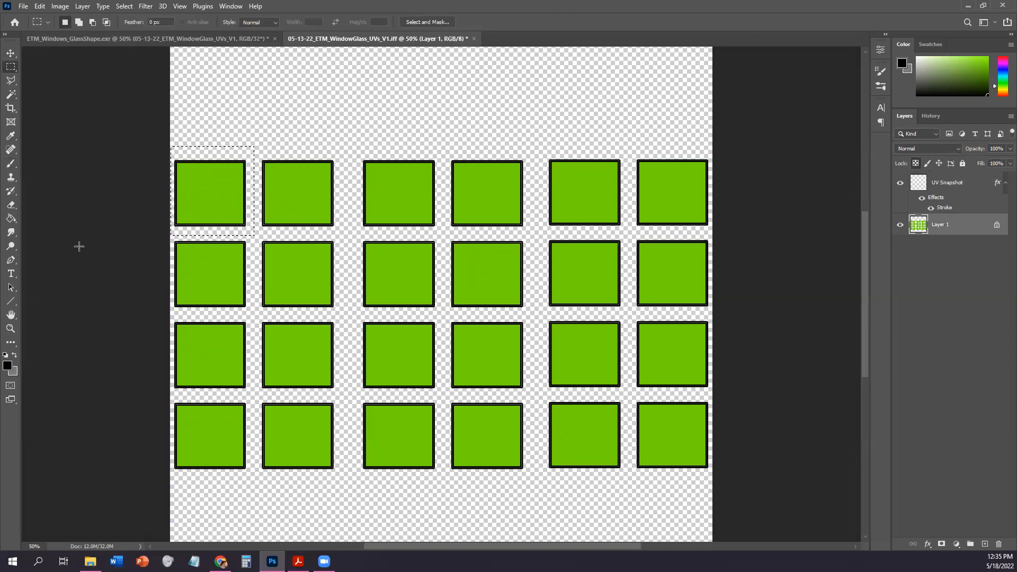
{"action": "left_click", "coordinate": [9, 222]}
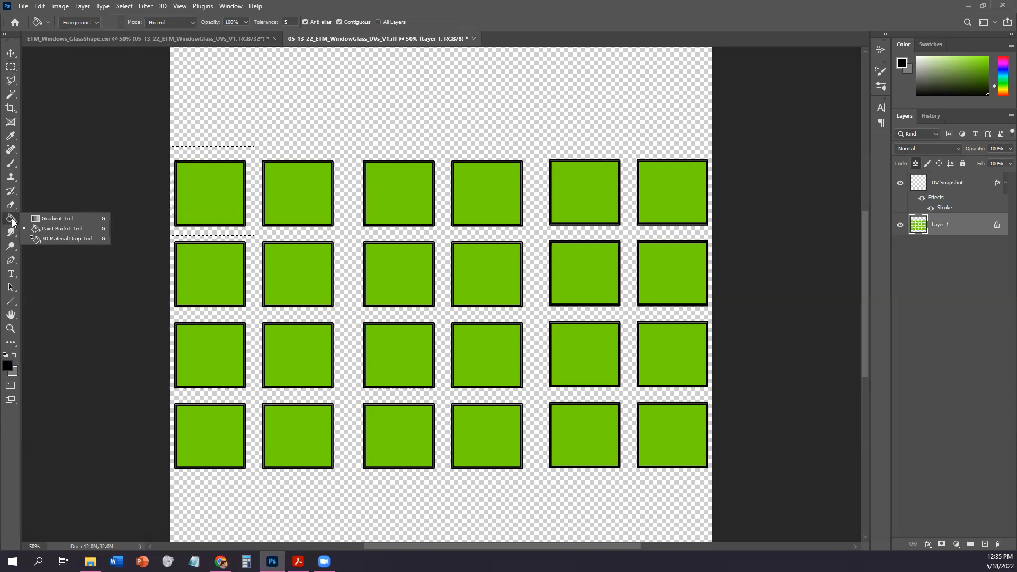
{"action": "left_click", "coordinate": [58, 221]}
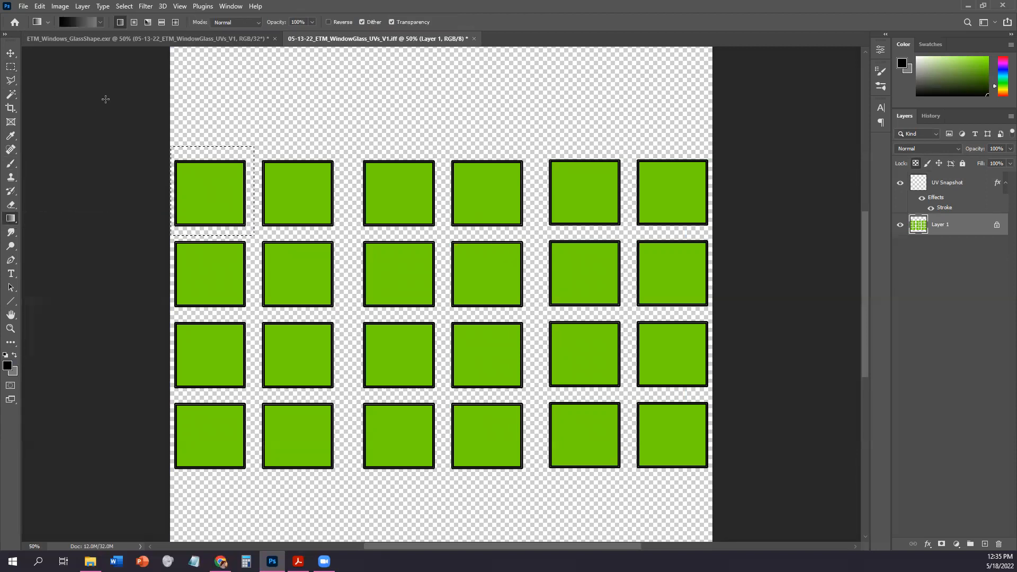
{"action": "left_click", "coordinate": [101, 22]}
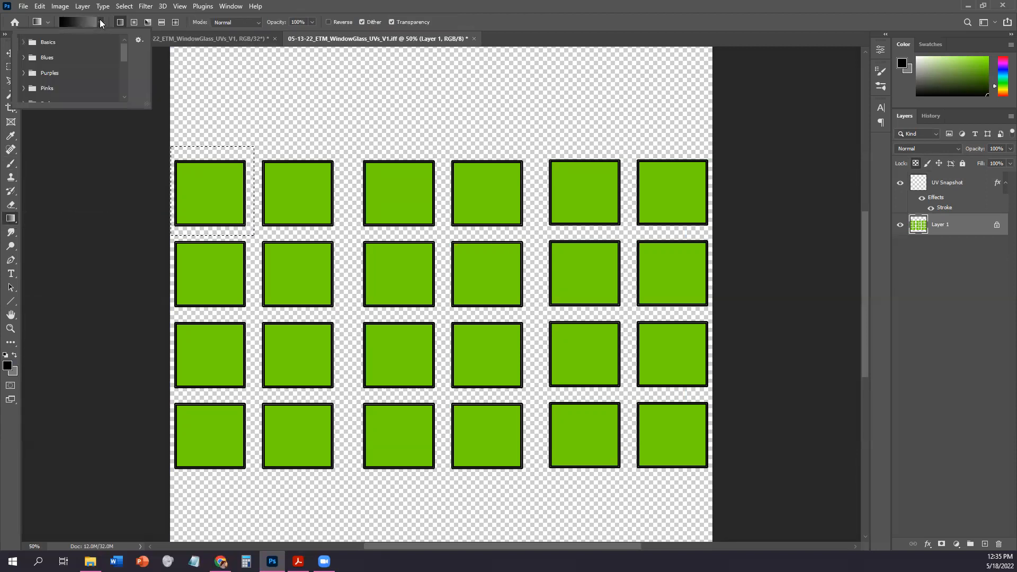
{"action": "left_click", "coordinate": [24, 42]}
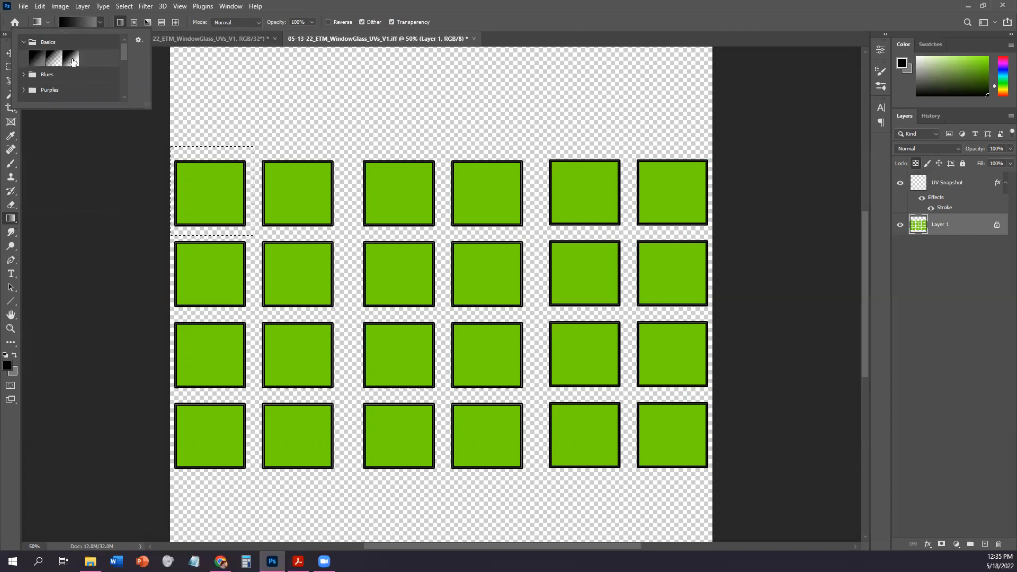
{"action": "left_click", "coordinate": [72, 59]}
Fill the selected first pane with a reversed radial gradient, white at its centre and darkening outward, and deselect
{"action": "left_click", "coordinate": [461, 1]}
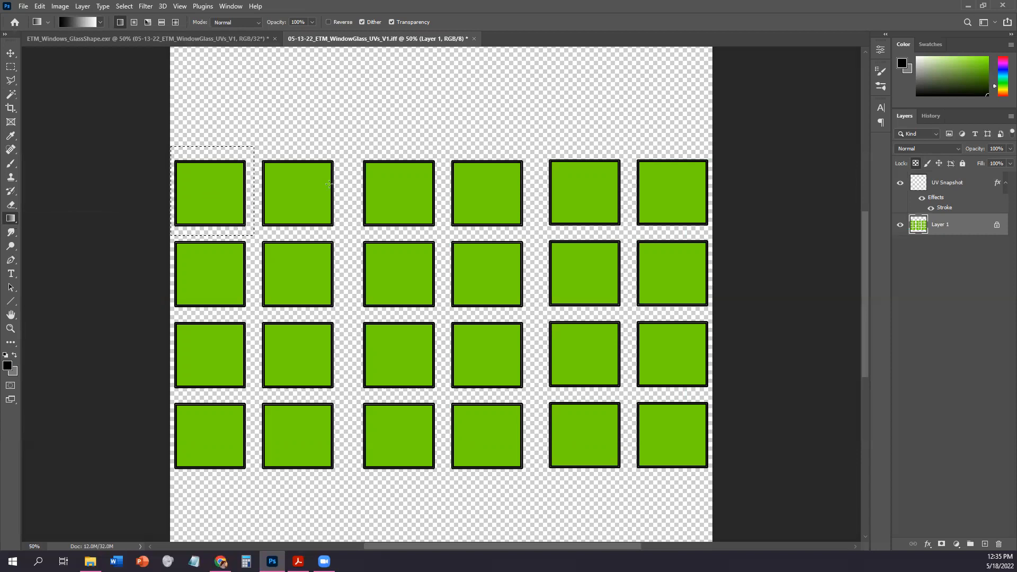
{"action": "key", "text": "ctrl+z"}
{"action": "left_click", "coordinate": [134, 23]}
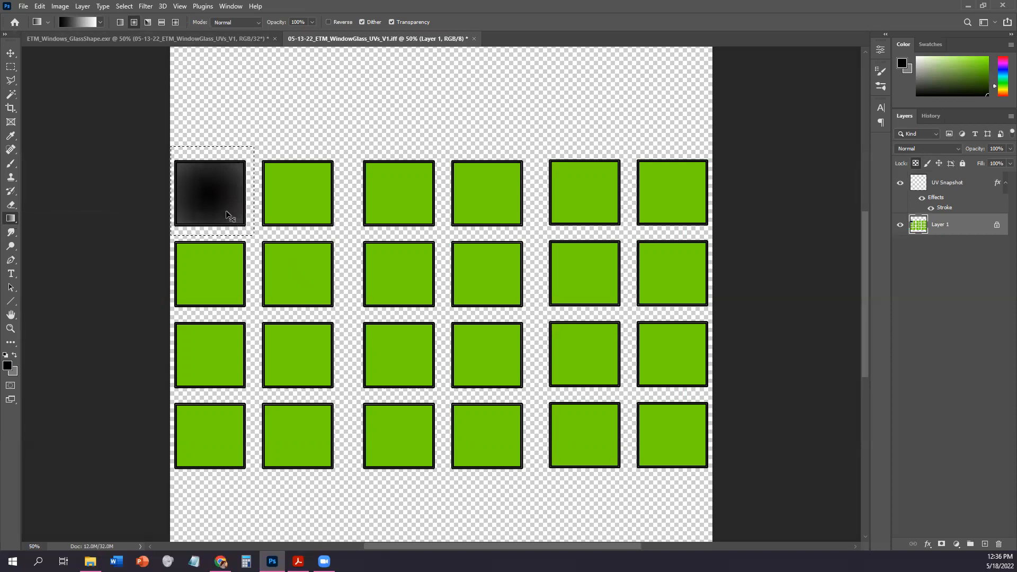
{"action": "left_click", "coordinate": [329, 23]}
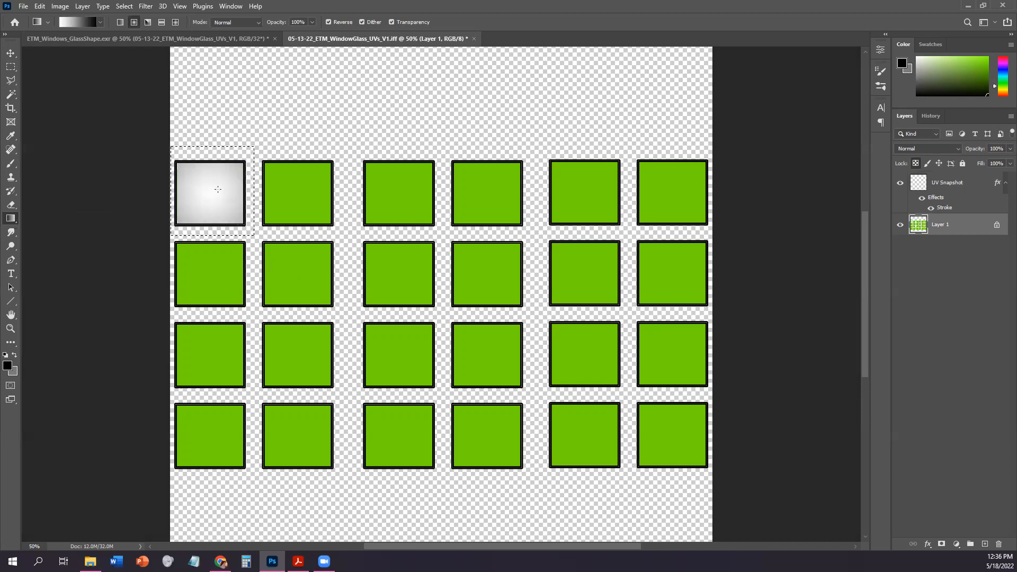
{"action": "left_click_drag", "start_coordinate": [210, 192], "coordinate": [301, 280]}
{"action": "key", "text": "ctrl+d"}
Select the second pane of the top row, fill it with the same reversed radial gradient, and deselect
{"action": "key", "text": "m"}
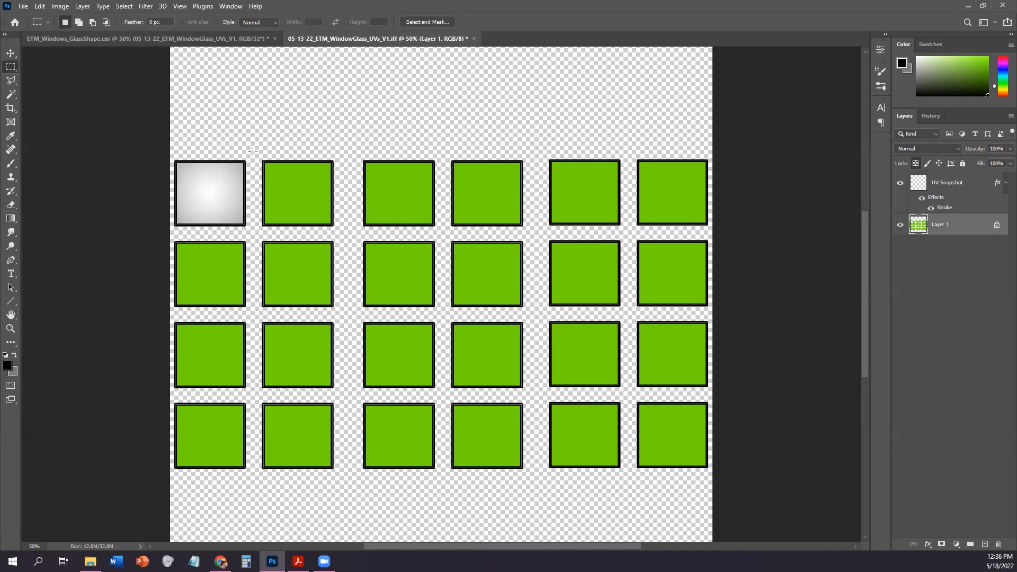
{"action": "left_click_drag", "start_coordinate": [251, 149], "coordinate": [346, 232]}
{"action": "key", "text": "g"}
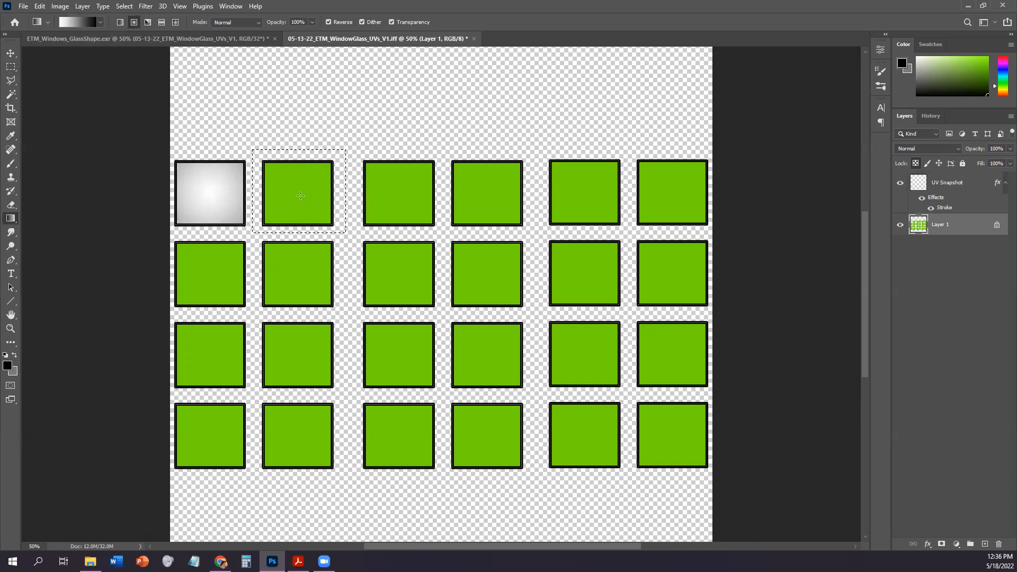
{"action": "left_click_drag", "start_coordinate": [359, 243], "coordinate": [403, 276]}
{"action": "key", "text": "ctrl+d"}
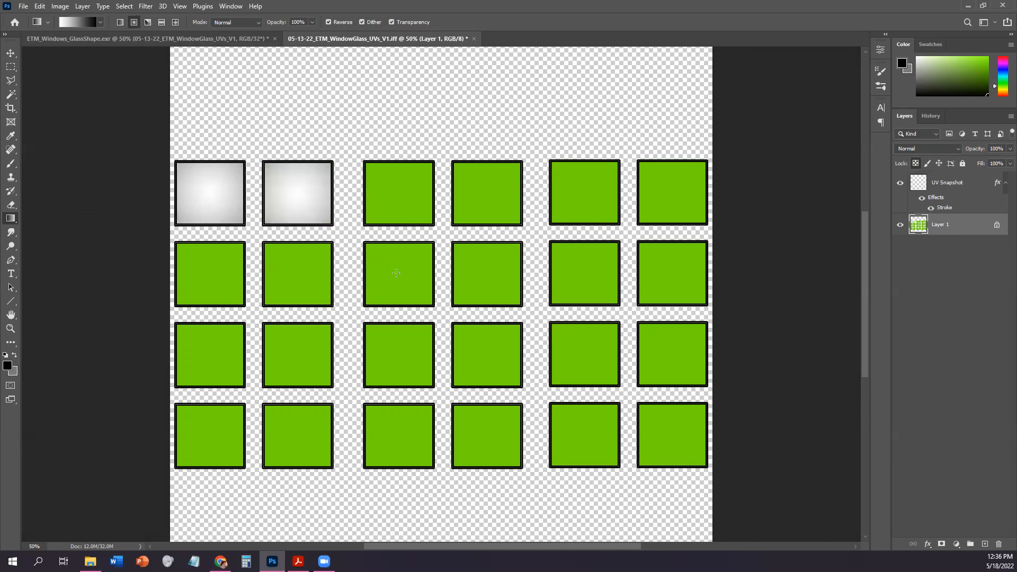
Select the first pane of the second row, fill it with the reversed radial gradient from its centre, and deselect
{"action": "key", "text": "m"}
{"action": "left_click_drag", "start_coordinate": [162, 236], "coordinate": [251, 312]}
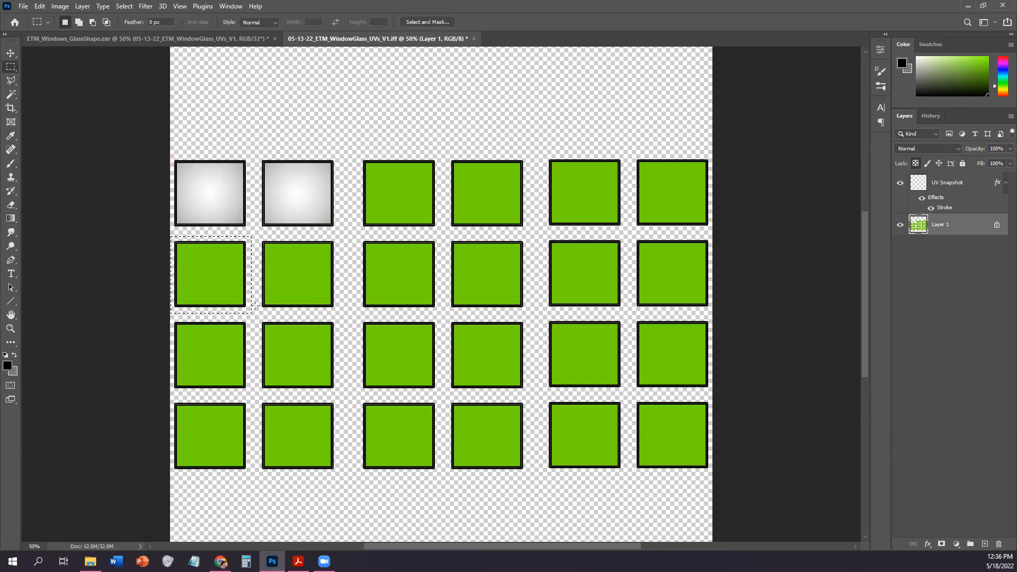
{"action": "key", "text": "g"}
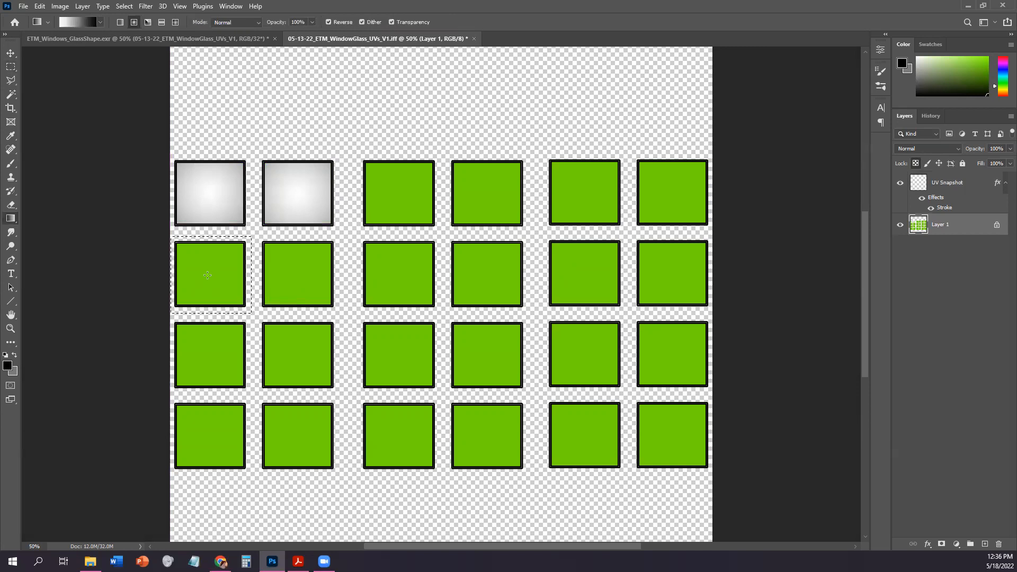
{"action": "left_click_drag", "start_coordinate": [209, 273], "coordinate": [309, 358]}
{"action": "key", "text": "ctrl+d"}
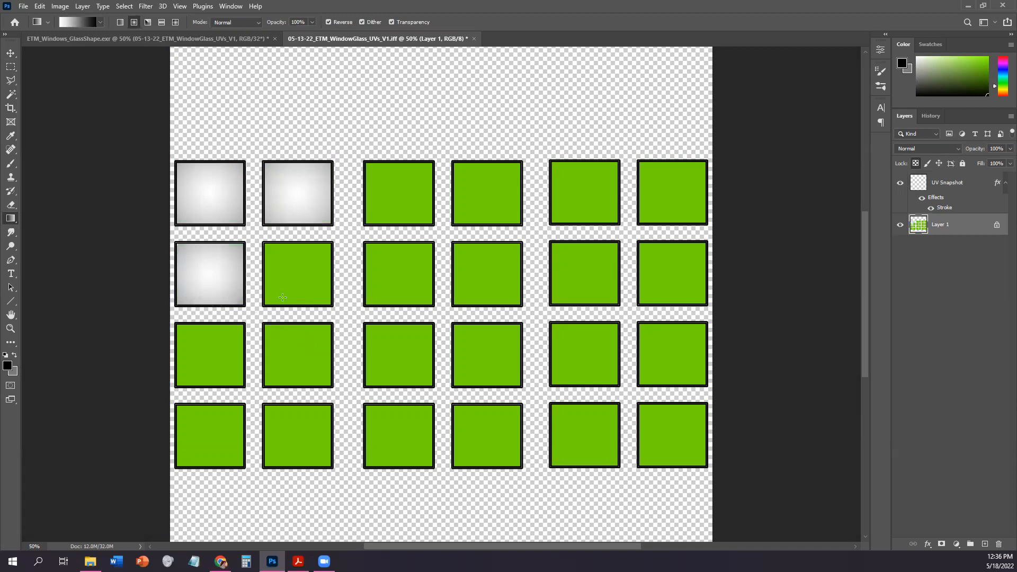
Select the second pane of the second row, fill it with the reversed radial gradient from its centre, and deselect
{"action": "key", "text": "m"}
{"action": "left_click_drag", "start_coordinate": [256, 236], "coordinate": [340, 313]}
{"action": "key", "text": "g"}
{"action": "left_click_drag", "start_coordinate": [296, 275], "coordinate": [395, 363]}
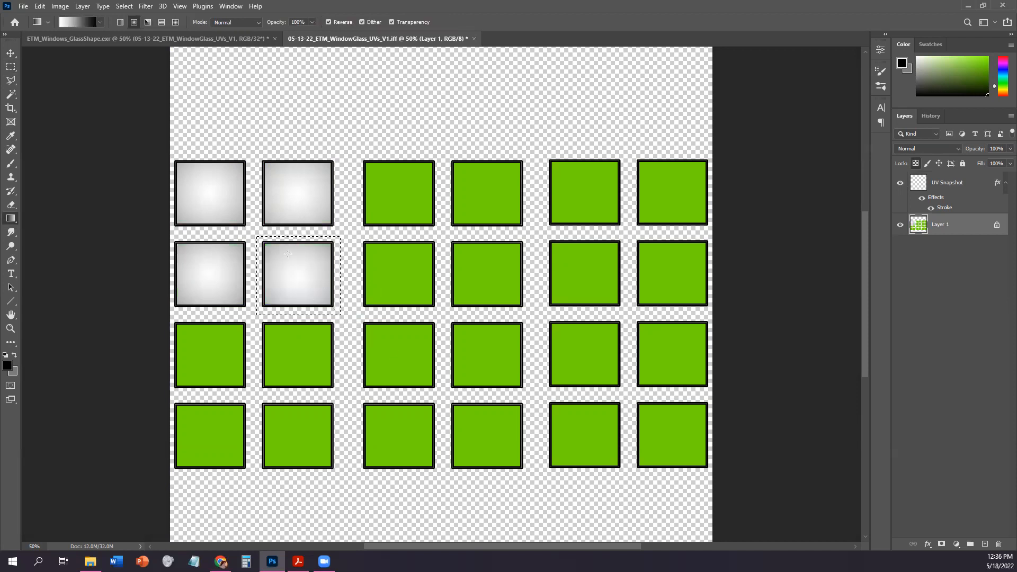
{"action": "key", "text": "ctrl+d"}
Select the first pane of the third row, fill it with the reversed radial gradient from its centre, and deselect
{"action": "key", "text": "m"}
{"action": "left_click_drag", "start_coordinate": [171, 317], "coordinate": [253, 394]}
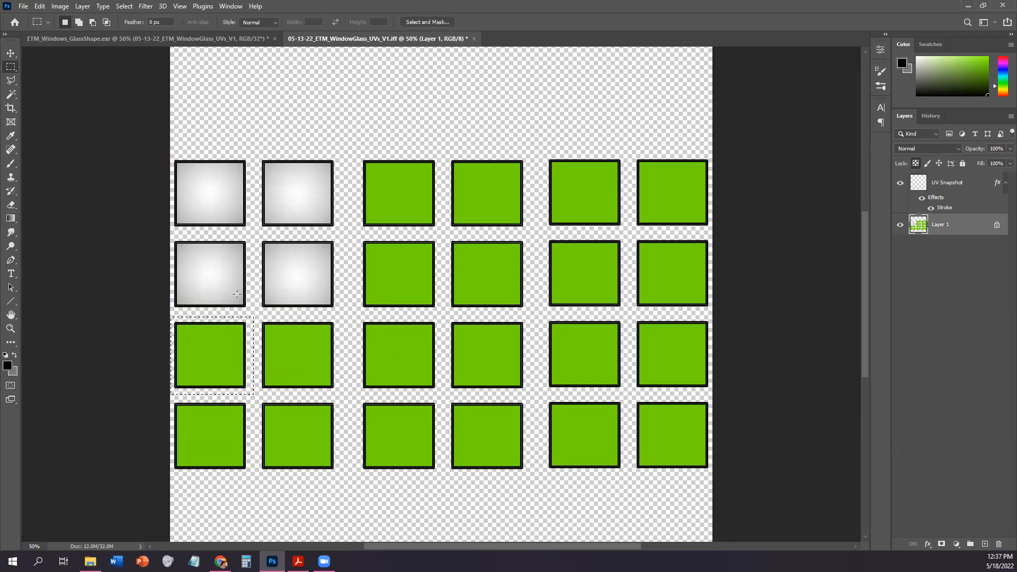
{"action": "key", "text": "g"}
{"action": "left_click_drag", "start_coordinate": [210, 352], "coordinate": [297, 432]}
{"action": "key", "text": "ctrl+d"}
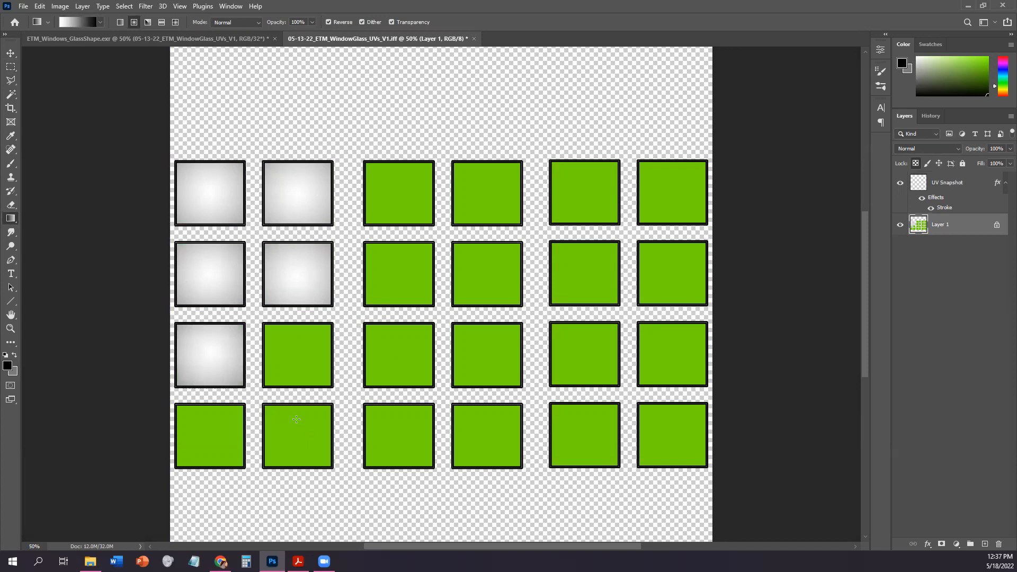
Select the second pane of the third row, fill it with the reversed radial gradient from its centre, and deselect
{"action": "key", "text": "m"}
{"action": "left_click_drag", "start_coordinate": [251, 312], "coordinate": [343, 394]}
{"action": "key", "text": "g"}
{"action": "left_click_drag", "start_coordinate": [296, 353], "coordinate": [389, 429]}
{"action": "key", "text": "ctrl+d"}
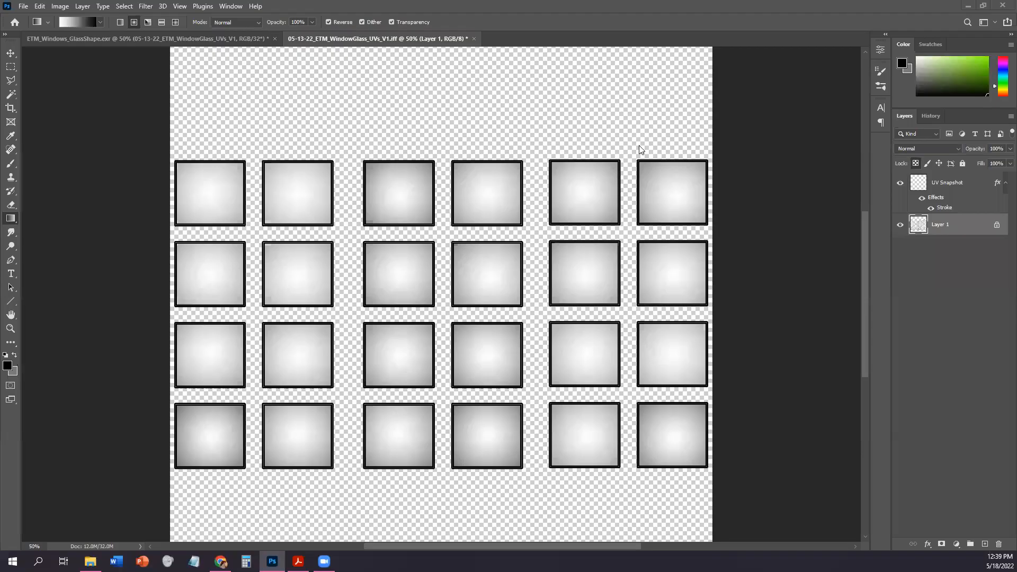
Rename the gradient-filled Layer 1 as FOAX and switch to the ETM_Windows_GlassShape.exr document
{"action": "double_click", "coordinate": [942, 225]}
{"action": "type", "text": "FOAX"}
{"action": "key", "text": "Return"}
{"action": "left_click_drag", "start_coordinate": [190, 46], "coordinate": [445, 248]}
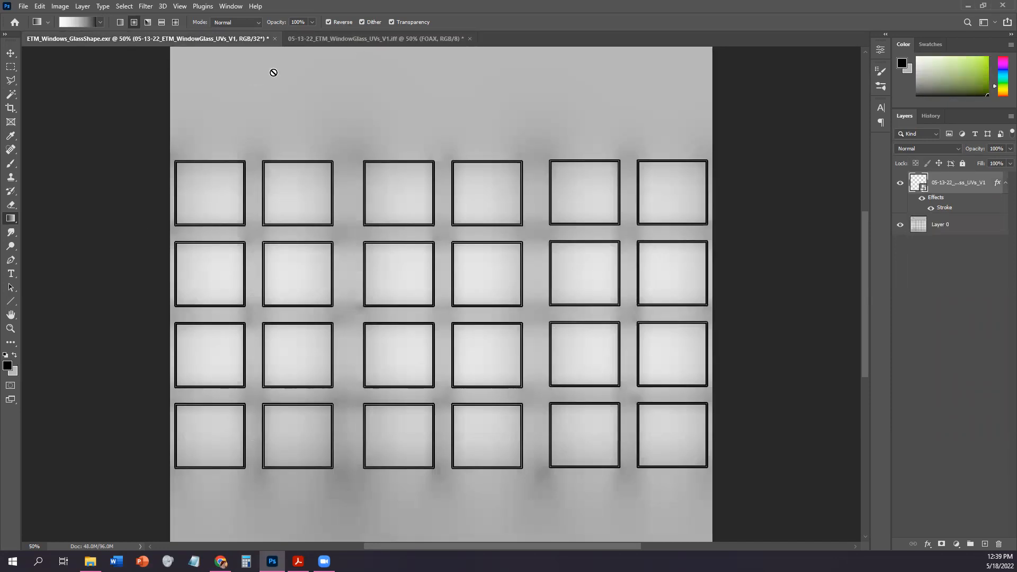
Compare the baked occlusion in ETM_Windows_GlassShape.exr with the FOAX pane gradients in the WindowGlass UVs document
{"action": "left_click", "coordinate": [353, 39]}
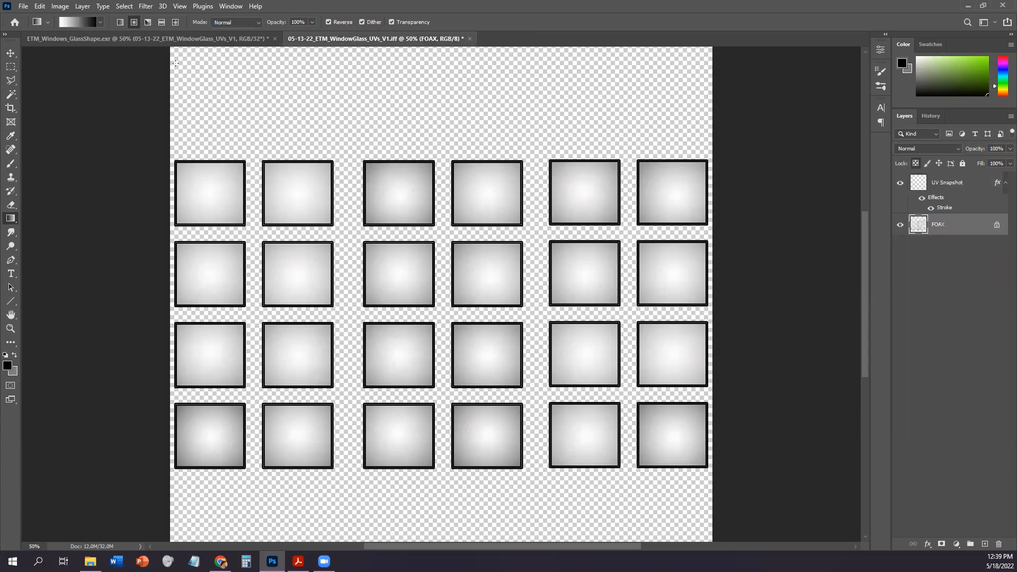
{"action": "left_click", "coordinate": [213, 39]}
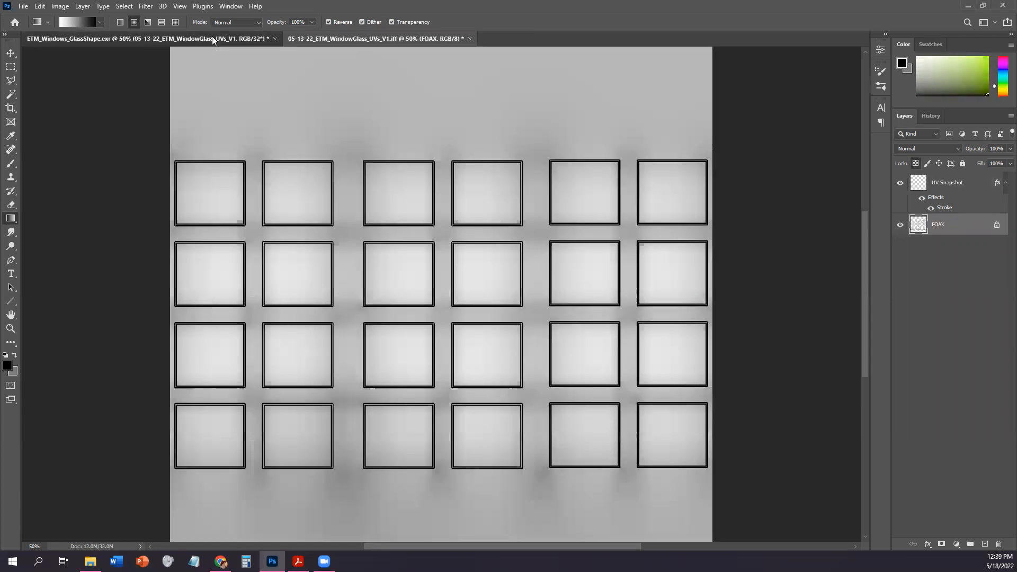
{"action": "left_click", "coordinate": [339, 39]}
{"action": "left_click", "coordinate": [193, 39]}
{"action": "left_click", "coordinate": [334, 41]}
{"action": "left_click", "coordinate": [175, 40]}
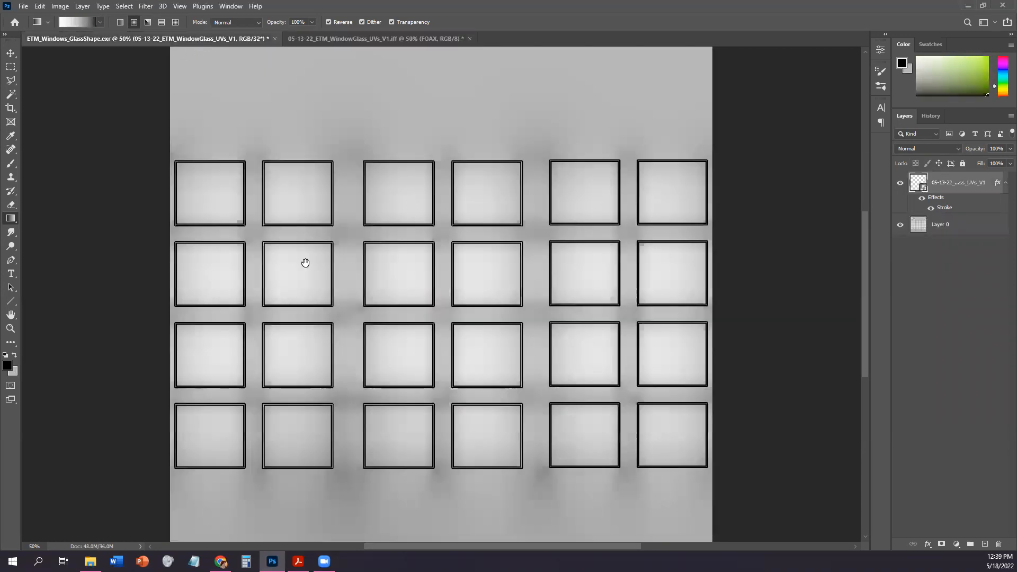
Switch to the textbook PDF in Acrobat and read Step 48 and Fig. 6.26 about the window-pane grime layers
{"action": "key", "text": "alt+Tab"}
{"action": "scroll", "coordinate": [561, 349], "scroll_direction": "down", "scroll_amount": 6}
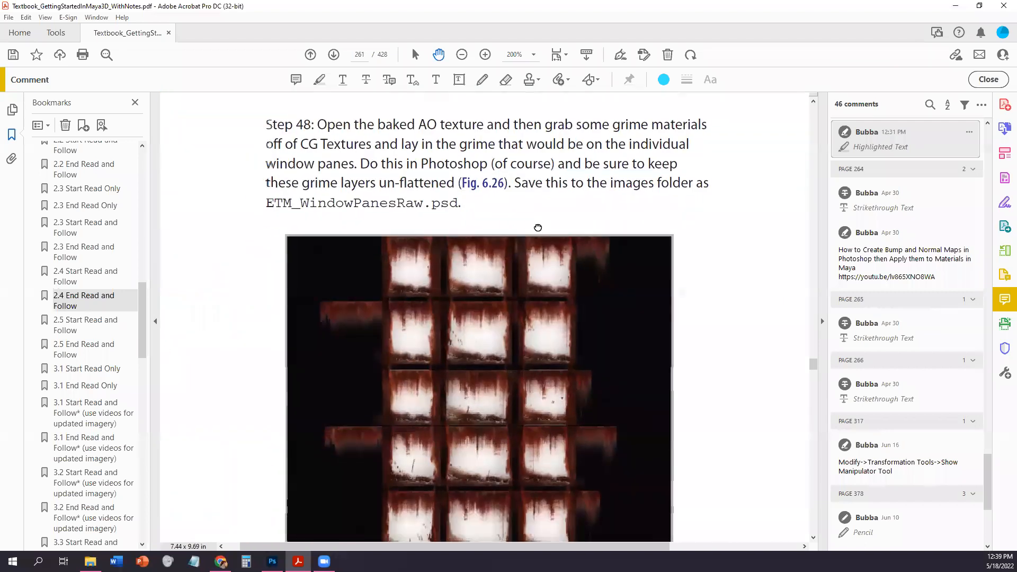
{"action": "scroll", "coordinate": [535, 344], "scroll_direction": "down", "scroll_amount": 1}
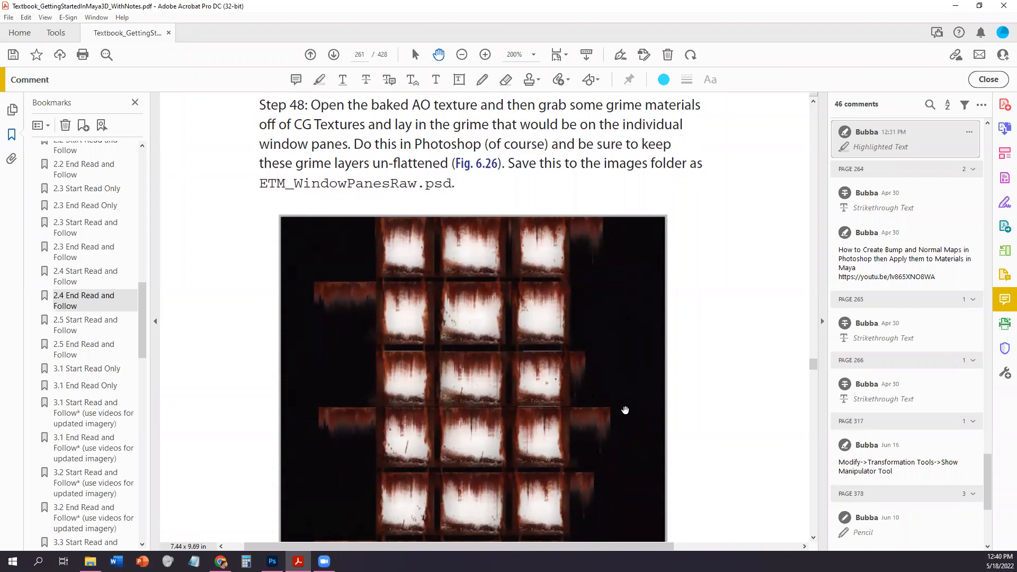
{"action": "left_click_drag", "start_coordinate": [620, 415], "coordinate": [611, 382]}
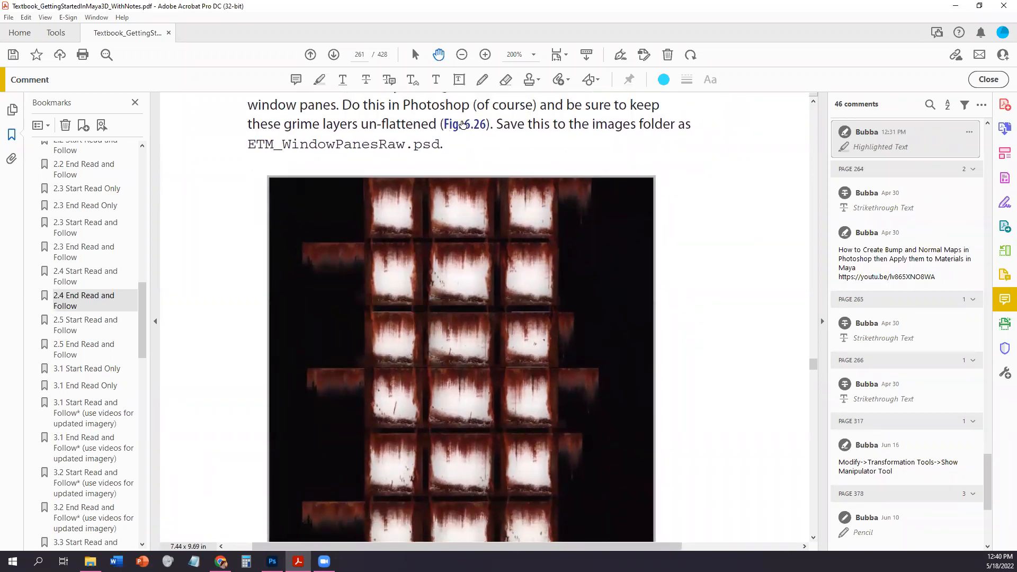
{"action": "mouse_move", "coordinate": [524, 359]}
{"action": "left_mouse_down"}
{"action": "mouse_move", "coordinate": [523, 347]}
{"action": "mouse_move", "coordinate": [516, 354]}
{"action": "left_mouse_up"}
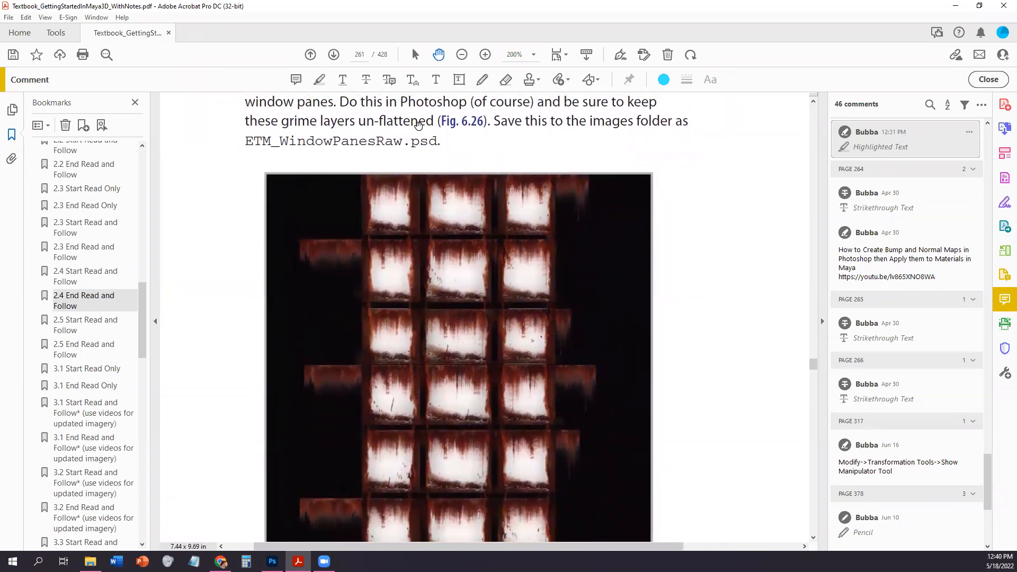
{"action": "left_click_drag", "start_coordinate": [571, 347], "coordinate": [574, 324]}
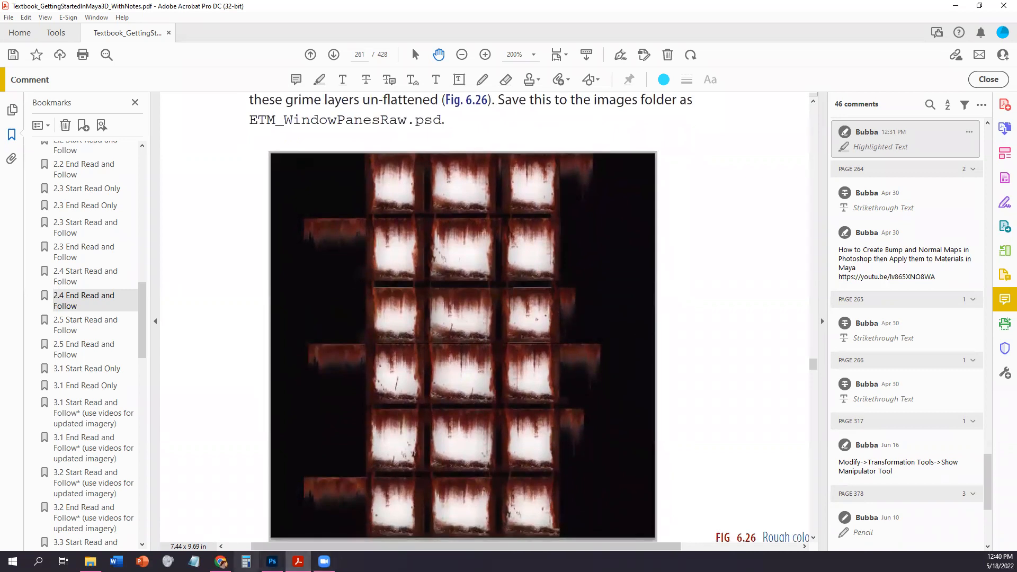
In File Explorer, open the OG Texture Files folder inside images and delete the ETM_Windows_LeakingTexture file
{"action": "left_click", "coordinate": [272, 561]}
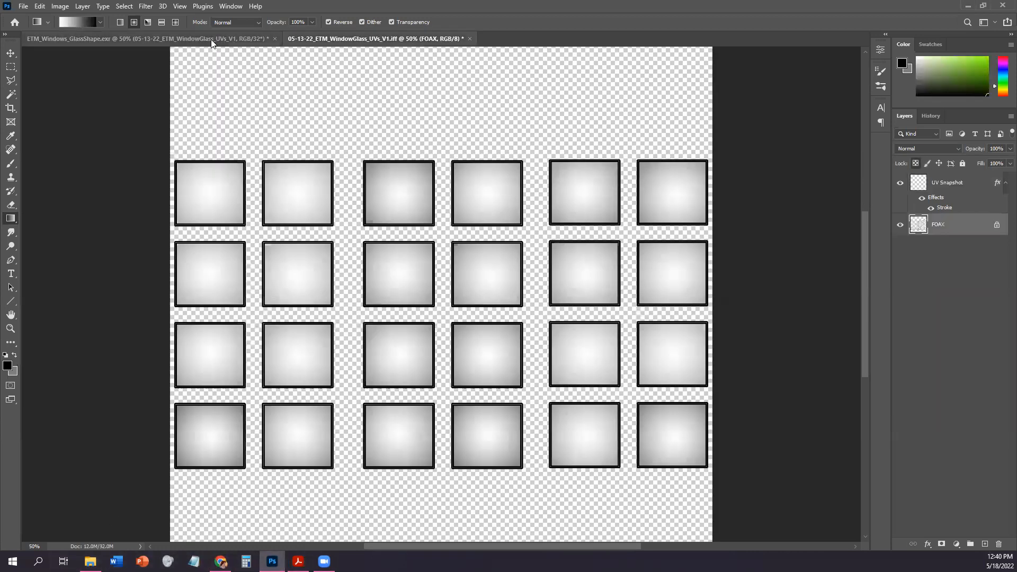
{"action": "left_click", "coordinate": [197, 39]}
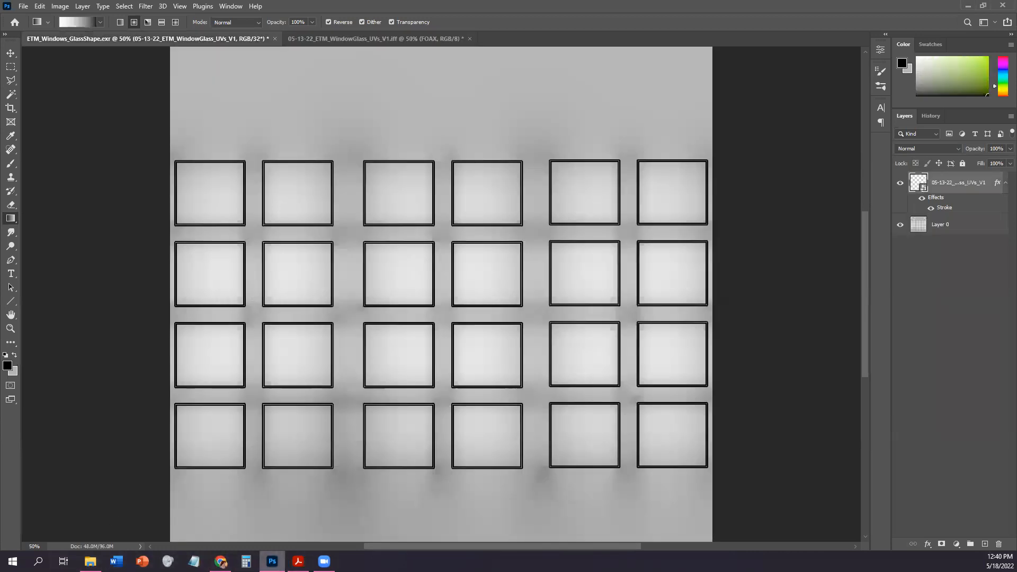
{"action": "left_click", "coordinate": [90, 561]}
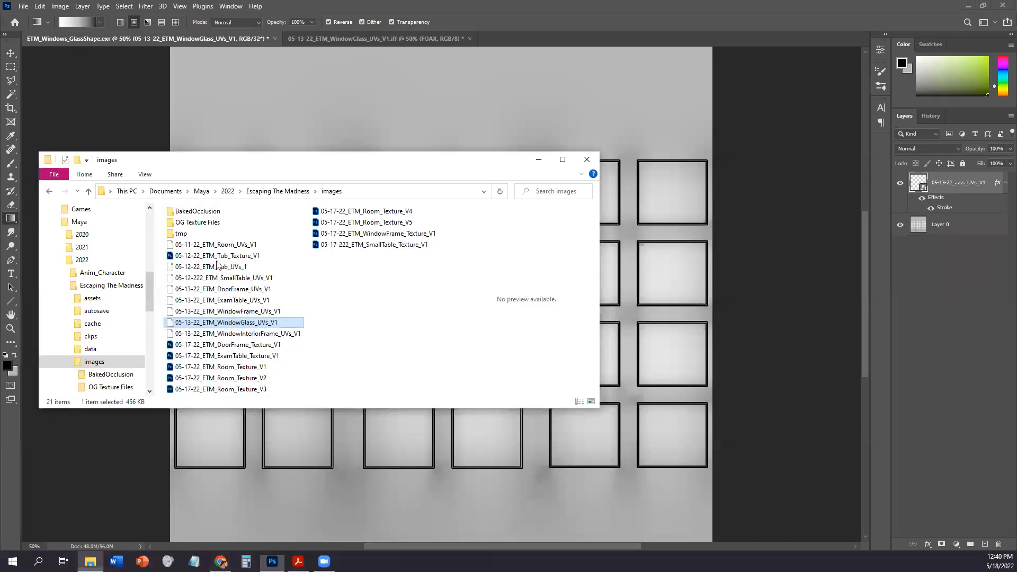
{"action": "double_click", "coordinate": [194, 222]}
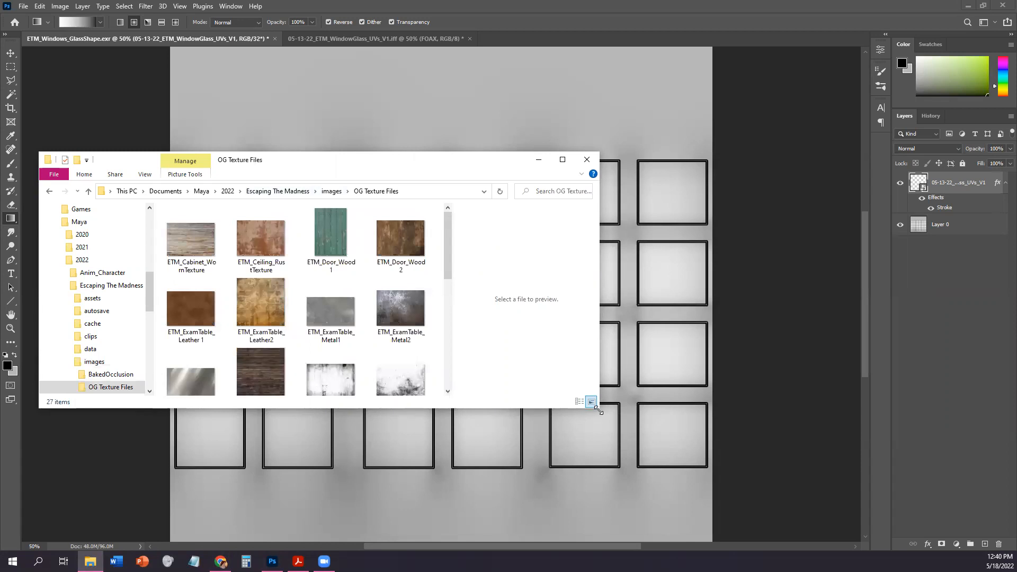
{"action": "left_click_drag", "start_coordinate": [598, 410], "coordinate": [700, 502]}
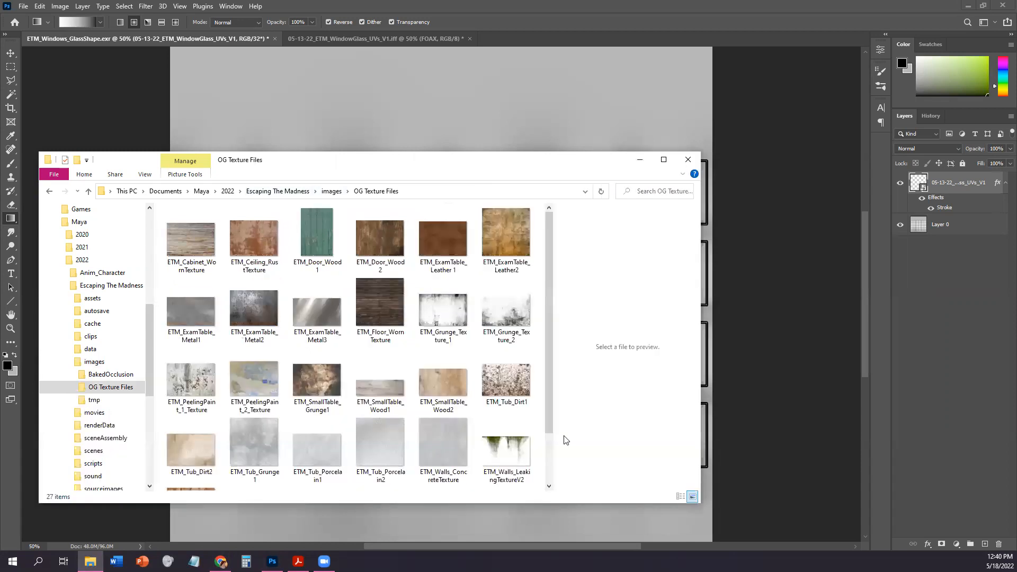
{"action": "scroll", "coordinate": [543, 328], "scroll_direction": "down", "scroll_amount": 2}
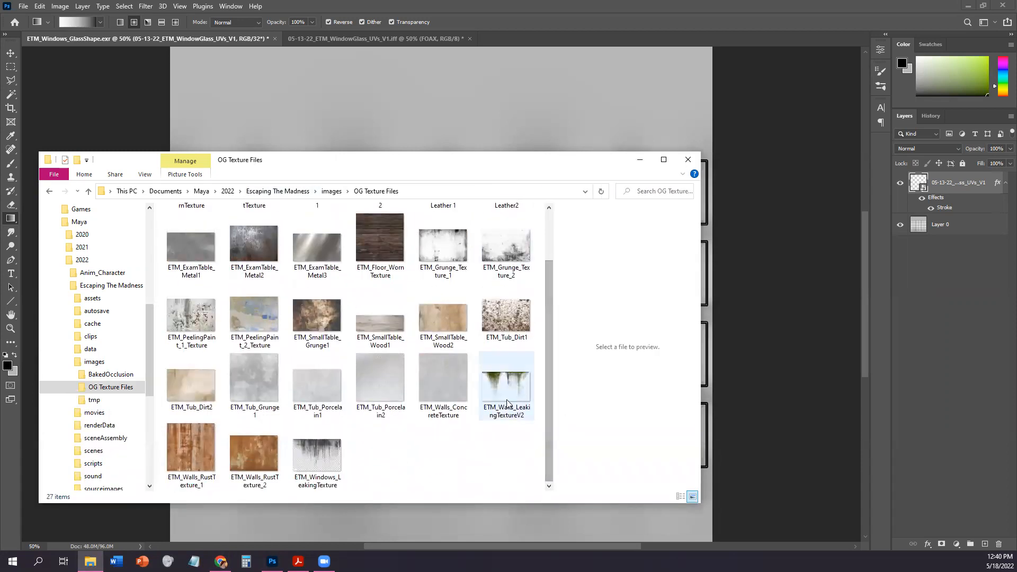
{"action": "left_click", "coordinate": [302, 464]}
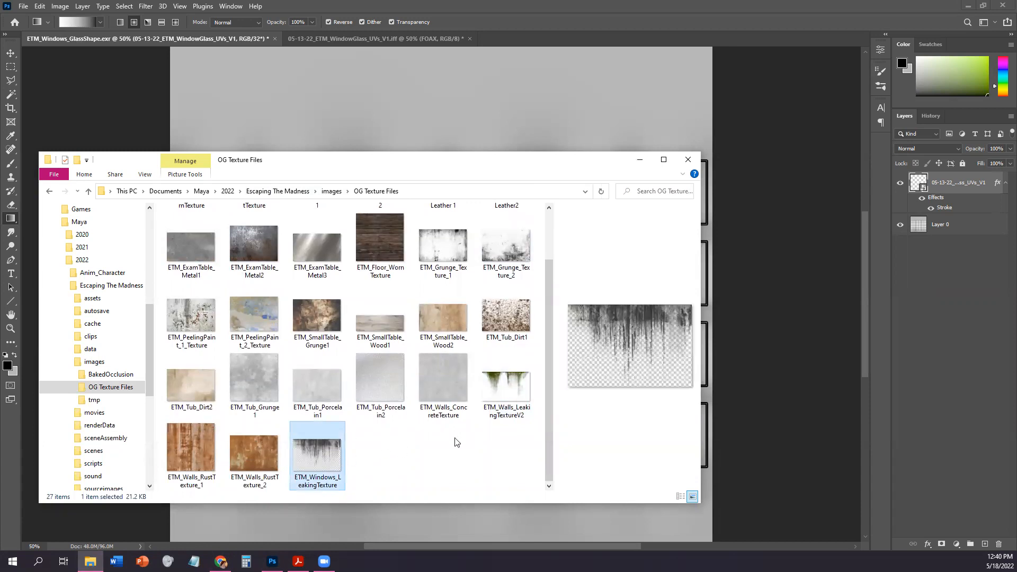
{"action": "key", "text": "Delete"}
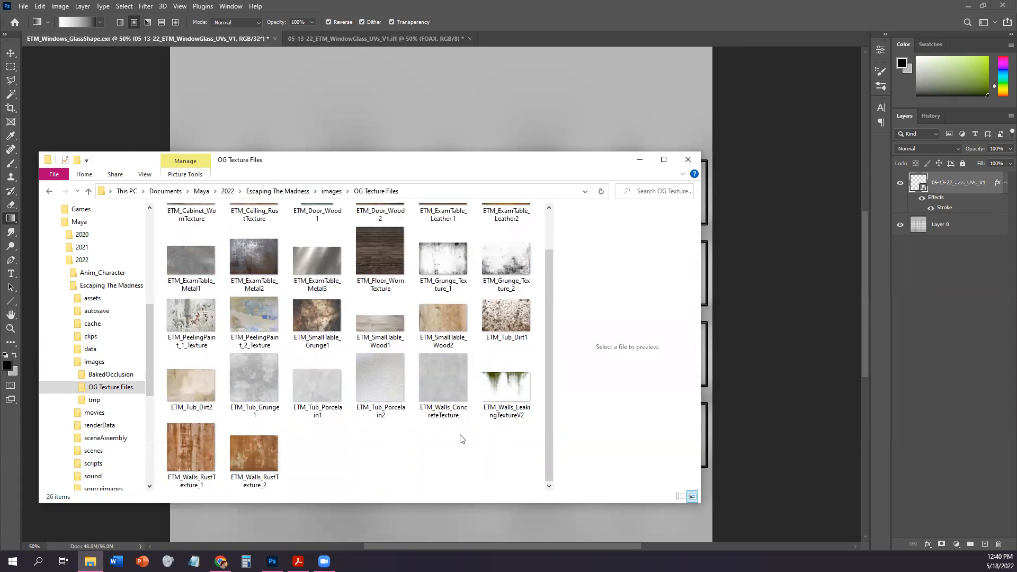
Place ETM_Walls_LeakingTextureV2 into ETM_Windows_GlassShape.exr and move it to the upper edge of the first pane in the top row
{"action": "left_click", "coordinate": [496, 383]}
{"action": "left_click_drag", "start_coordinate": [493, 388], "coordinate": [461, 111]}
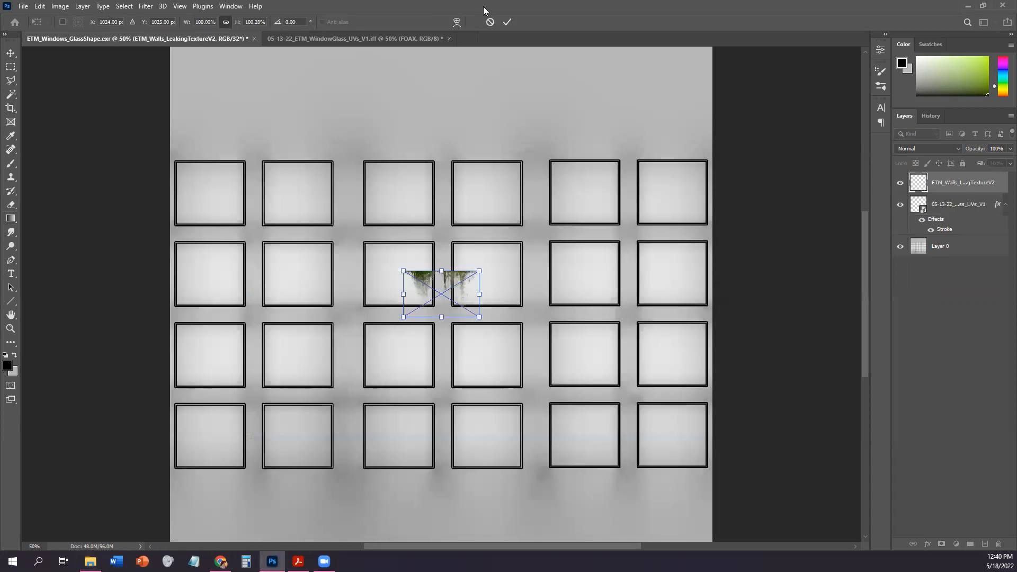
{"action": "left_click", "coordinate": [507, 21]}
{"action": "key", "text": "g"}
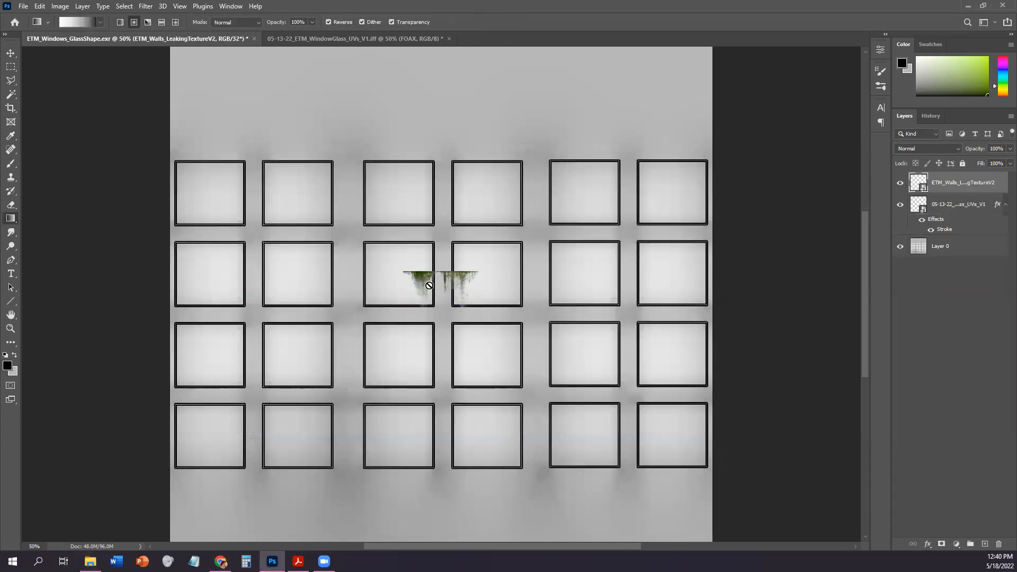
{"action": "key", "text": "v"}
{"action": "left_click_drag", "start_coordinate": [419, 278], "coordinate": [186, 168]}
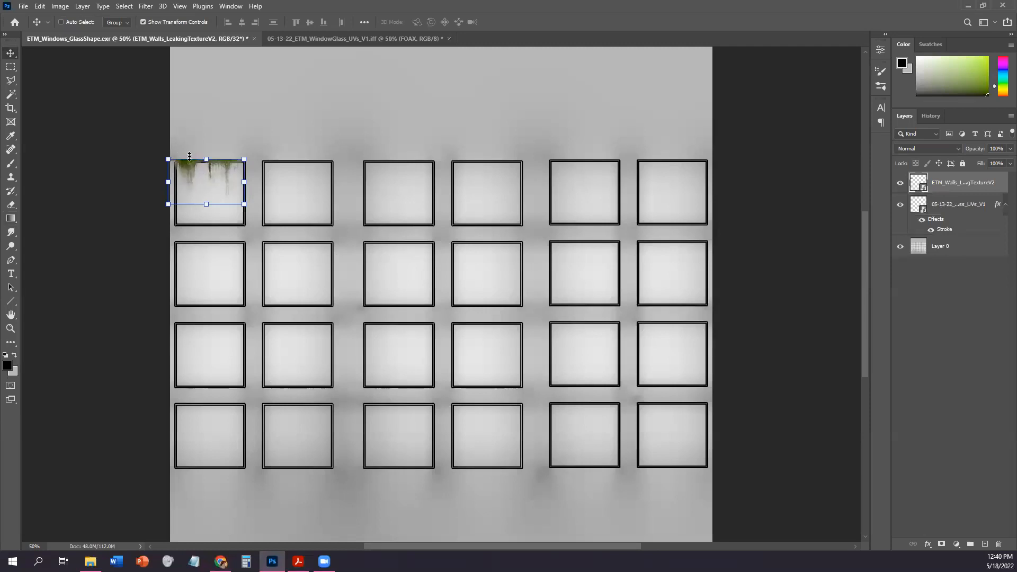
Duplicate the leak texture onto the second pane of the top row, stretch its height to 162.5%, and flip it horizontally
{"action": "left_click_drag", "start_coordinate": [191, 181], "coordinate": [267, 174]}
{"action": "left_click_drag", "start_coordinate": [297, 205], "coordinate": [297, 234]}
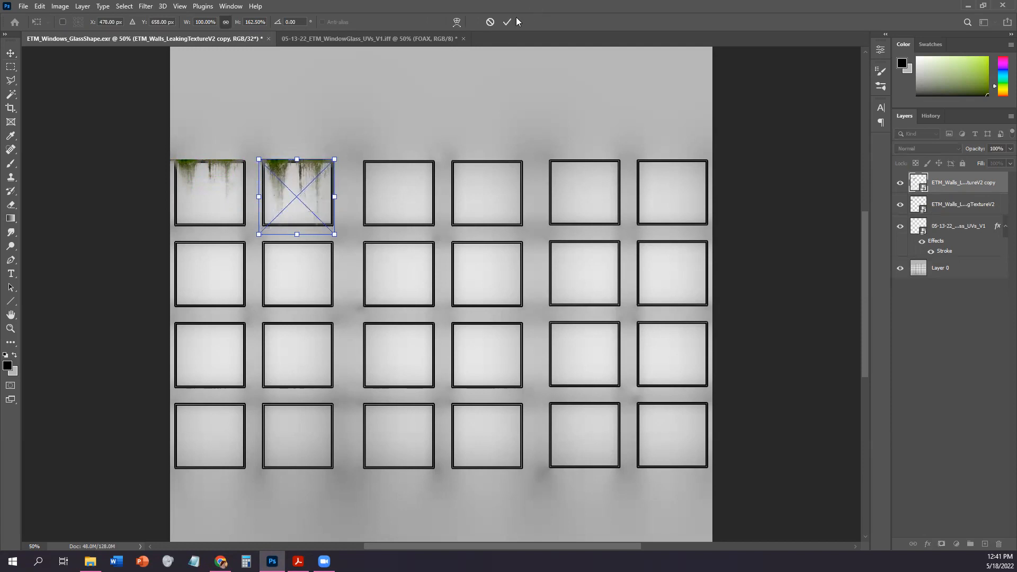
{"action": "left_click", "coordinate": [507, 22]}
{"action": "left_click", "coordinate": [40, 6]}
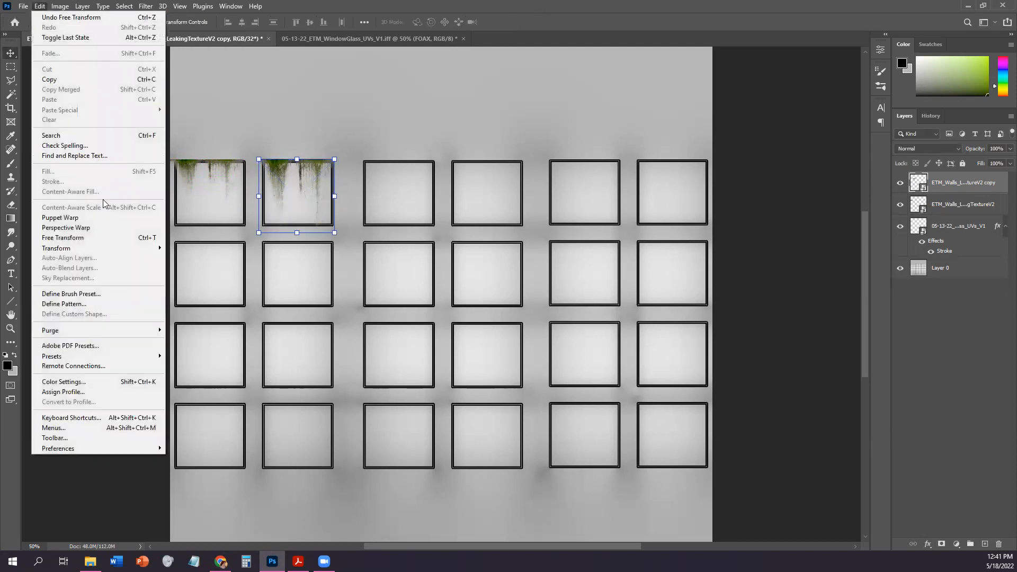
{"action": "mouse_move", "coordinate": [105, 247]}
{"action": "left_click", "coordinate": [222, 412]}
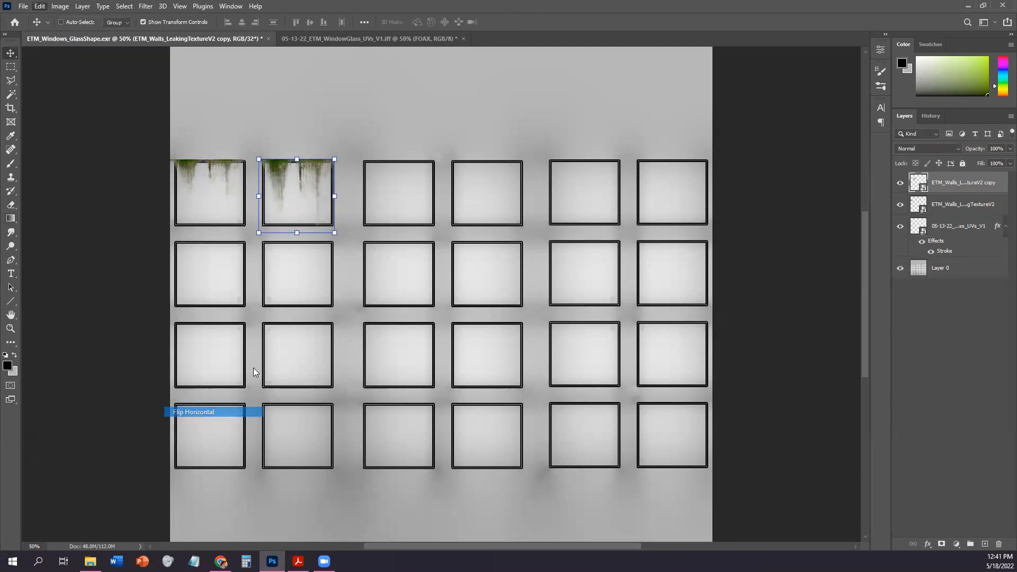
Duplicate the second pane's leak texture with a slight sideways offset and flip the duplicate horizontally
{"action": "left_click_drag", "start_coordinate": [313, 183], "coordinate": [319, 179], "text": "alt"}
{"action": "left_click", "coordinate": [39, 6]}
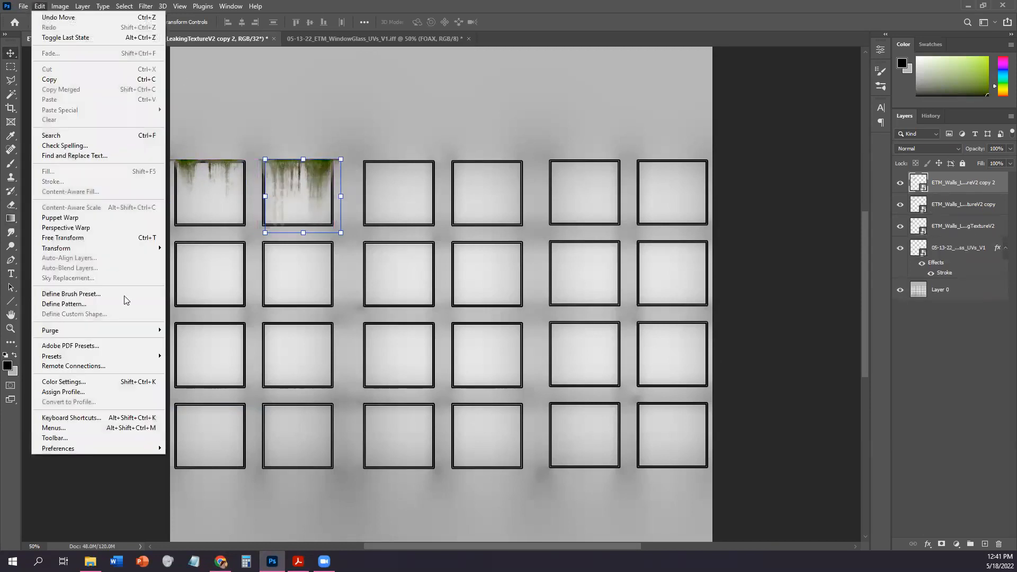
{"action": "mouse_move", "coordinate": [139, 248]}
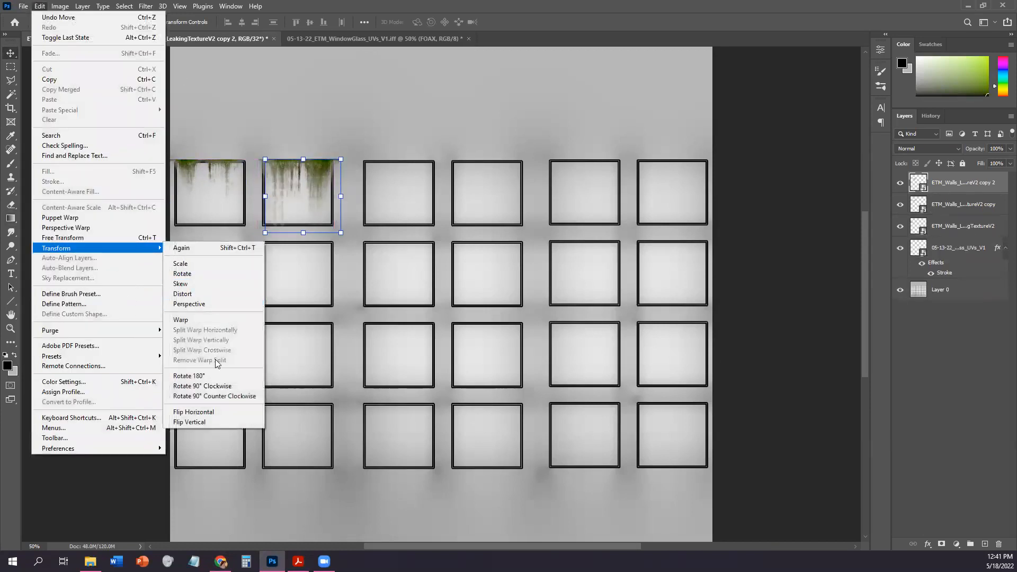
{"action": "left_click", "coordinate": [193, 412]}
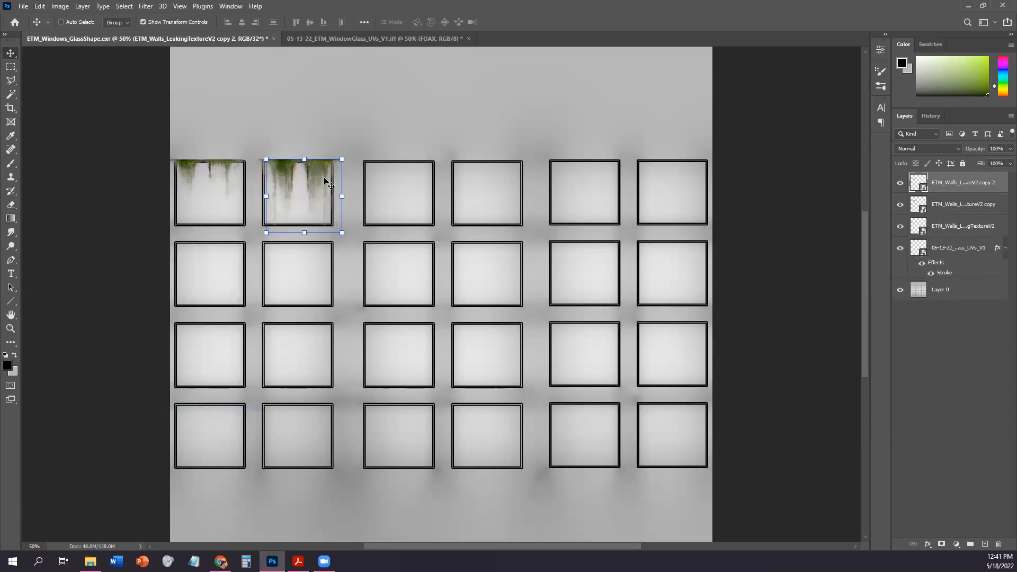
Duplicate the leak texture onto the third pane of the top row and shorten it to roughly the pane's upper half
{"action": "left_click_drag", "start_coordinate": [337, 174], "coordinate": [412, 170]}
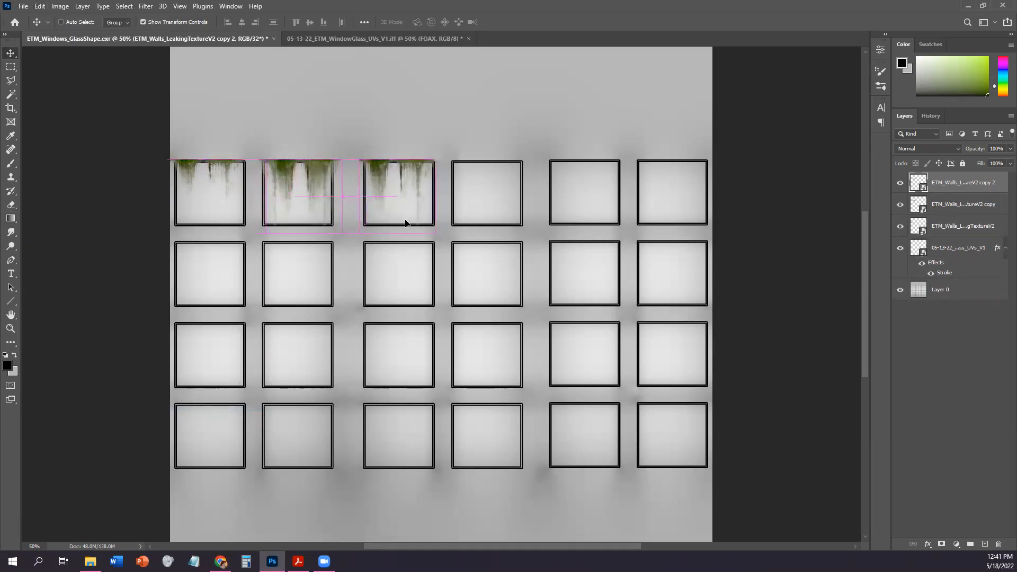
{"action": "left_click", "coordinate": [396, 230]}
{"action": "left_click_drag", "start_coordinate": [401, 208], "coordinate": [404, 181]}
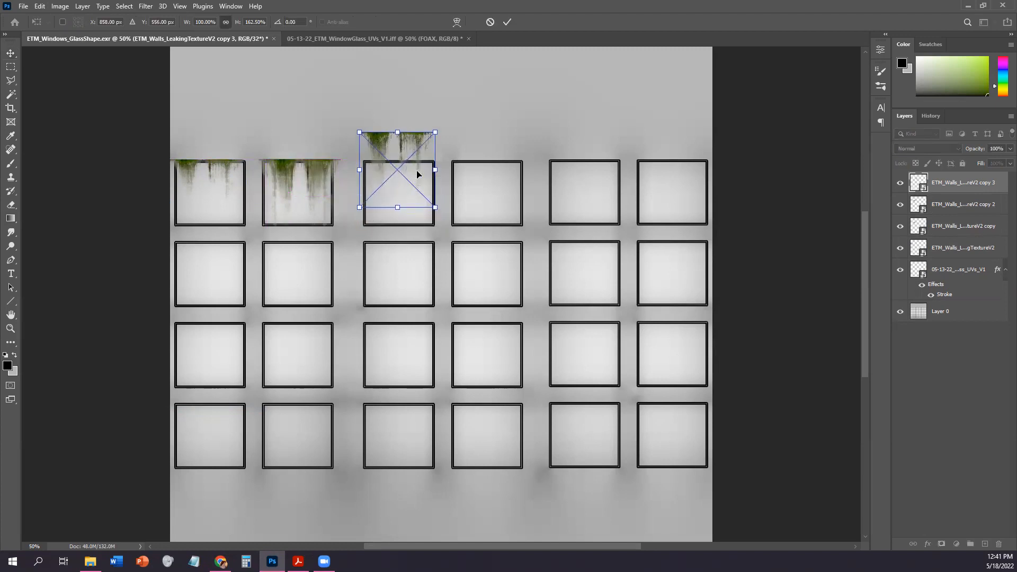
{"action": "key", "text": "Escape"}
{"action": "left_click_drag", "start_coordinate": [399, 217], "coordinate": [399, 200]}
{"action": "left_click", "coordinate": [507, 22]}
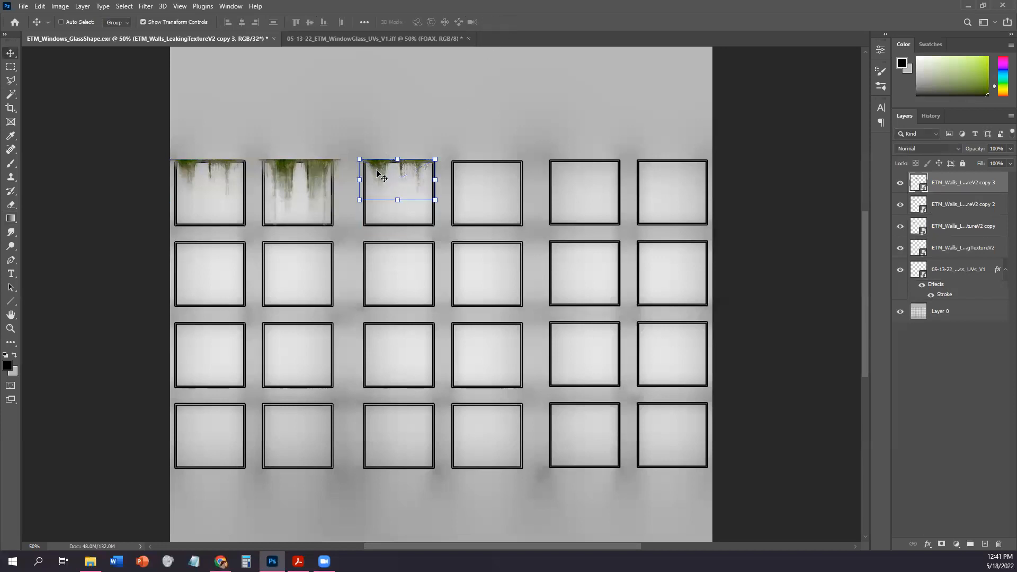
Add overlapping leak texture duplicates on the third and fourth panes of the top row, lengthening and horizontally flipping the fourth pane's copy
{"action": "left_click_drag", "start_coordinate": [376, 172], "coordinate": [472, 226]}
{"action": "key", "text": "ctrl+t"}
{"action": "left_click", "coordinate": [507, 22]}
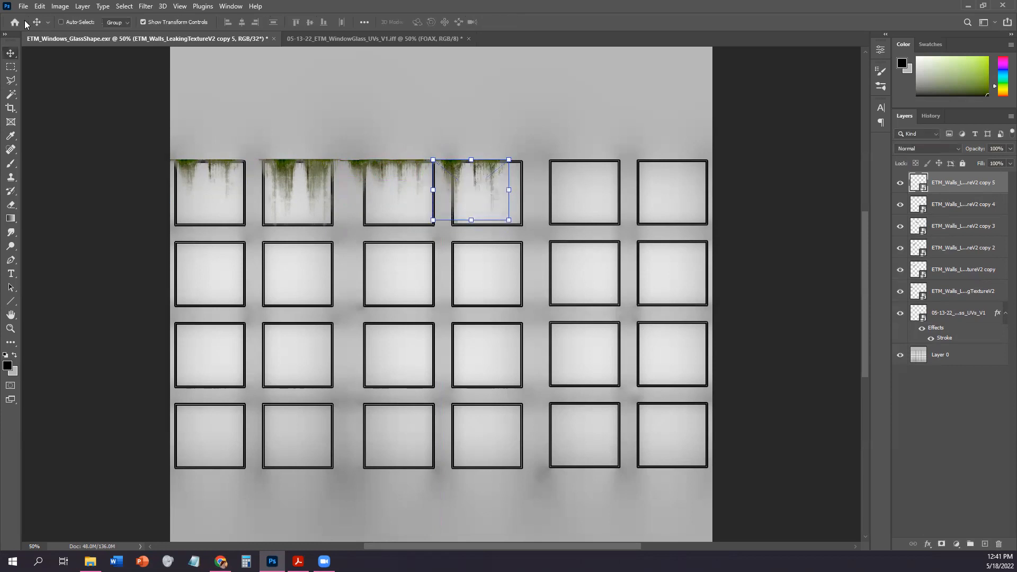
{"action": "left_click", "coordinate": [40, 7]}
{"action": "mouse_move", "coordinate": [145, 246]}
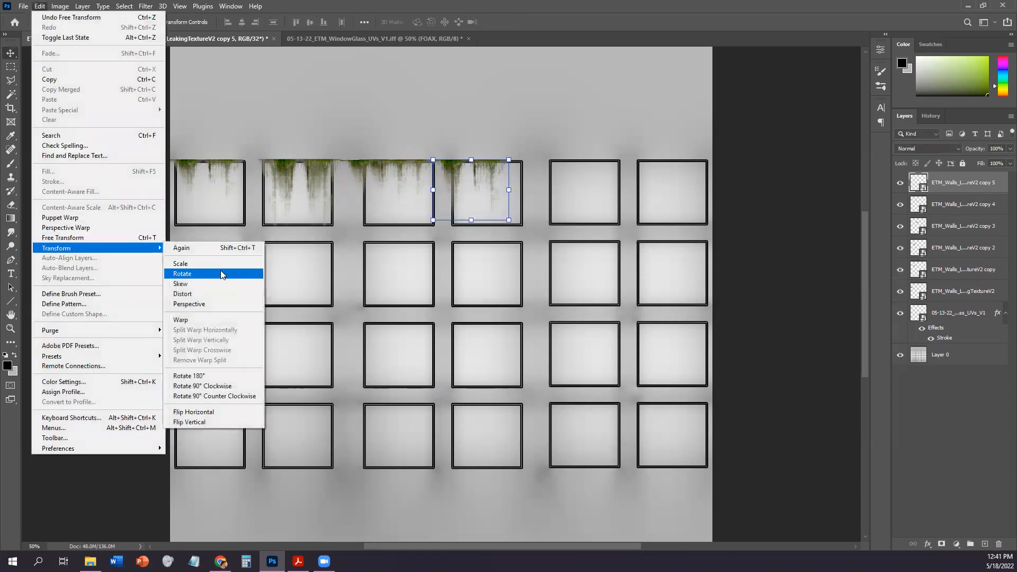
{"action": "left_click", "coordinate": [215, 410]}
Duplicate the leak texture across the fourth and fifth panes of the top row
{"action": "left_click_drag", "start_coordinate": [491, 179], "coordinate": [588, 173]}
{"action": "key", "text": "ctrl+j"}
{"action": "key", "text": "ctrl+j"}
{"action": "key", "text": "ctrl+j"}
Duplicate the leak texture onto the sixth pane of the top row and set its height to 112.5%
{"action": "left_click_drag", "start_coordinate": [570, 218], "coordinate": [679, 220]}
{"action": "key", "text": "Return"}
{"action": "key", "text": "ctrl+j"}
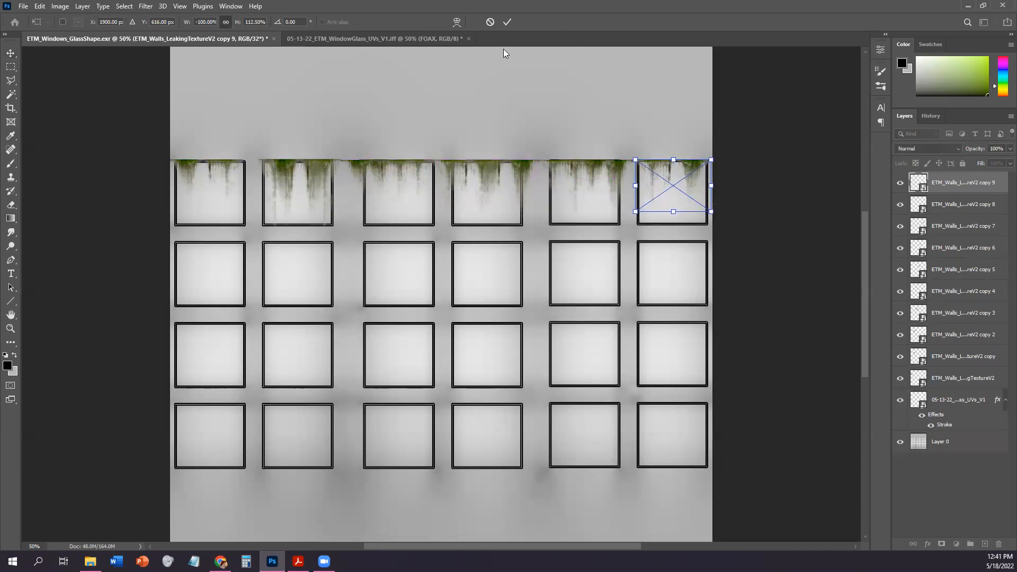
{"action": "left_click", "coordinate": [506, 21]}
Duplicate the sixth pane's leak texture slightly toward the fifth pane, shorten the duplicate, and try rotating it -90° along the pane's side
{"action": "left_click_drag", "start_coordinate": [691, 169], "coordinate": [678, 170]}
{"action": "key", "text": "ctrl+j"}
{"action": "key", "text": "ctrl+t"}
{"action": "left_click_drag", "start_coordinate": [659, 213], "coordinate": [659, 195]}
{"action": "left_click", "coordinate": [506, 21]}
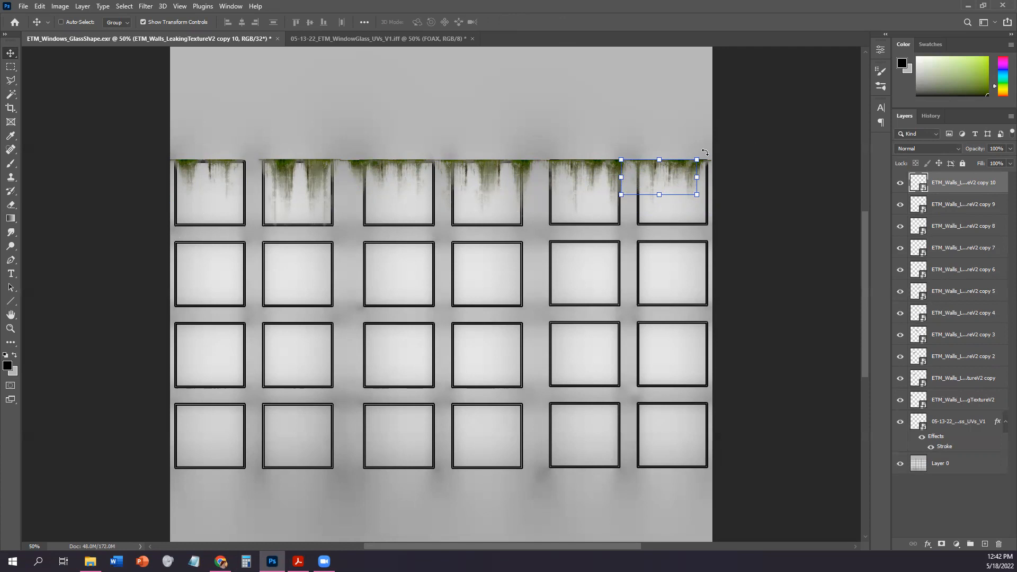
{"action": "left_click_drag", "start_coordinate": [715, 172], "coordinate": [690, 193]}
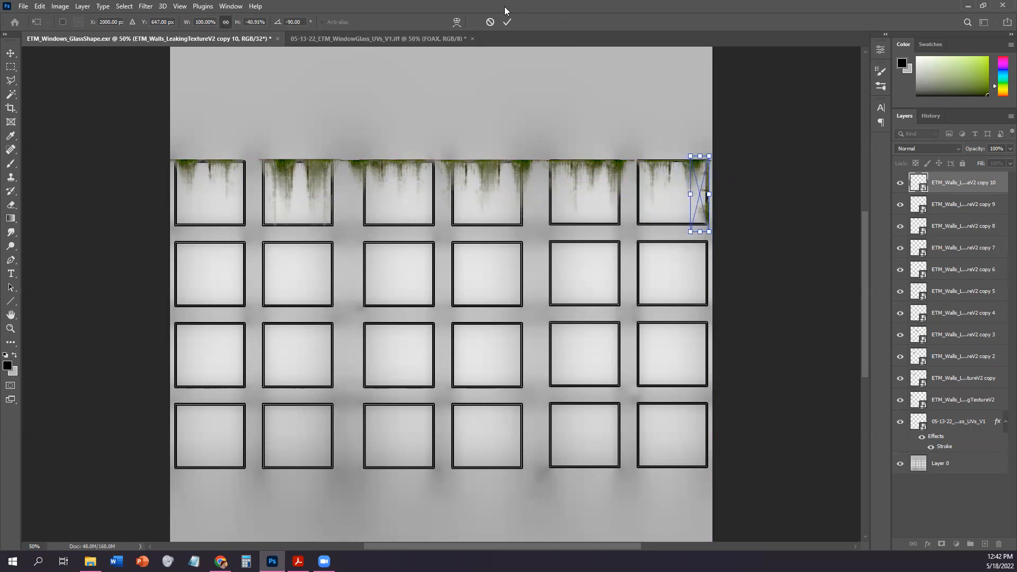
{"action": "left_click", "coordinate": [490, 23]}
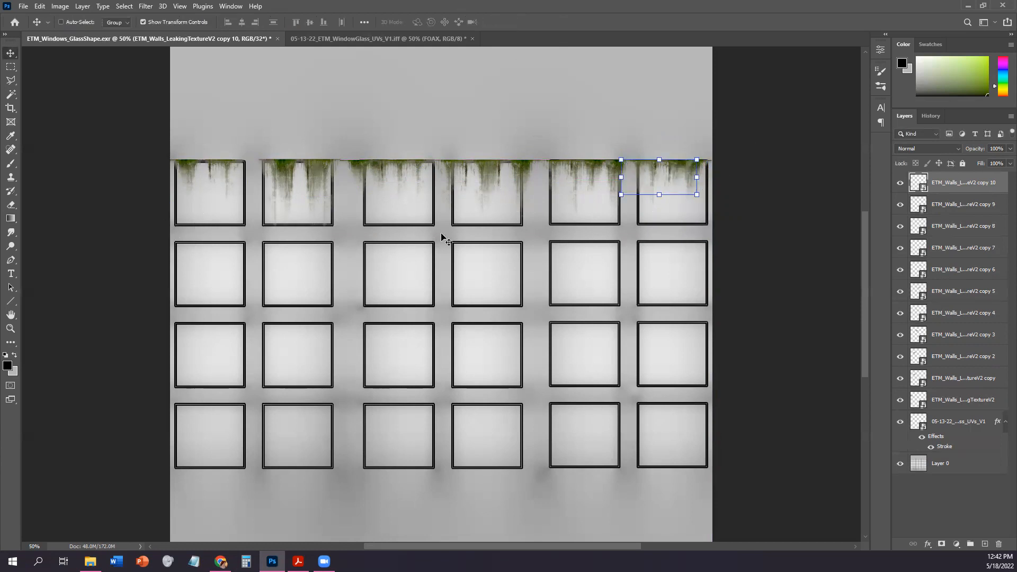
Duplicate the leak texture from the top row down to the last pane of the second row
{"action": "left_click_drag", "start_coordinate": [679, 168], "coordinate": [688, 246]}
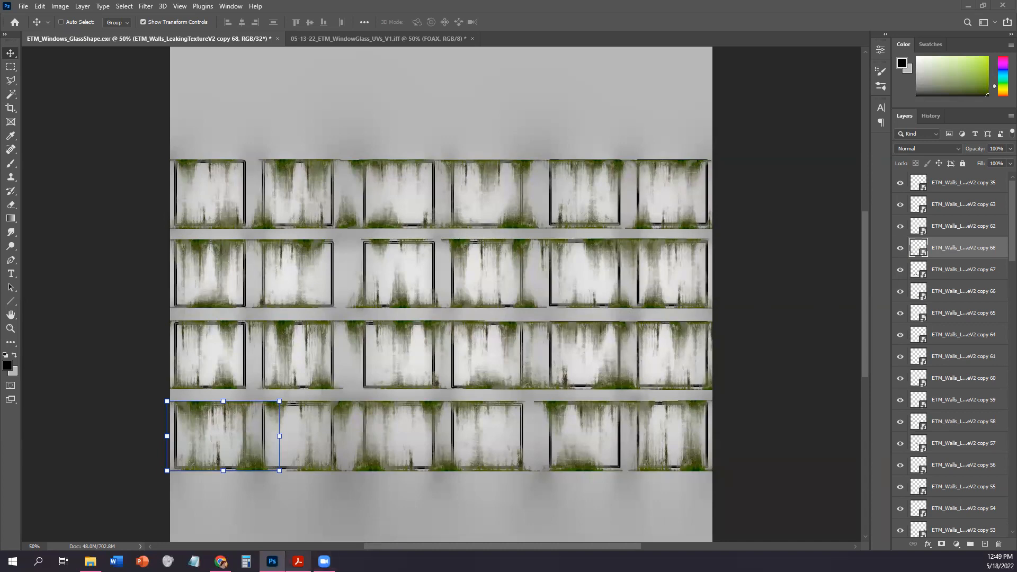
Check the textbook's window-pane color map figure in Acrobat and return to the Photoshop document
{"action": "left_click", "coordinate": [298, 561]}
{"action": "scroll", "coordinate": [469, 472], "scroll_direction": "down", "scroll_amount": 1}
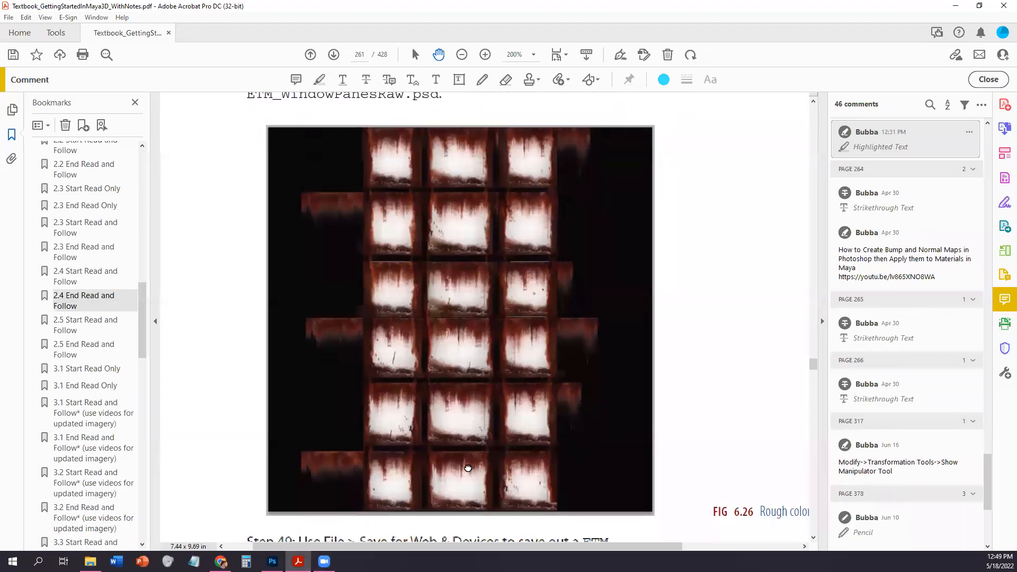
{"action": "scroll", "coordinate": [425, 257], "scroll_direction": "up", "scroll_amount": 3}
{"action": "key", "text": "alt+Tab"}
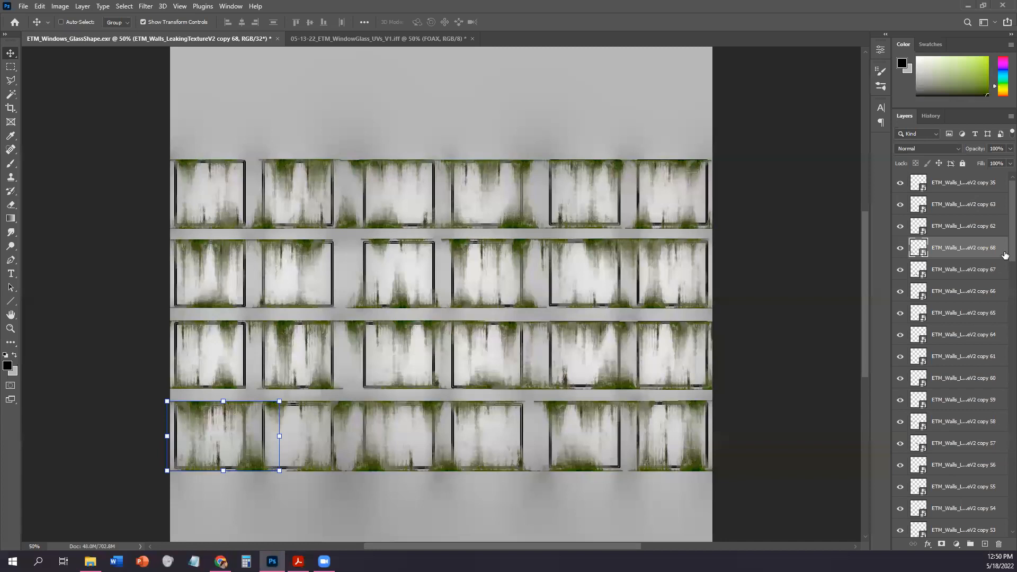
Rename the bottom layer AO Pass and the window-glass UV layer above it UV SNapshot
{"action": "left_click_drag", "start_coordinate": [1012, 241], "coordinate": [997, 553]}
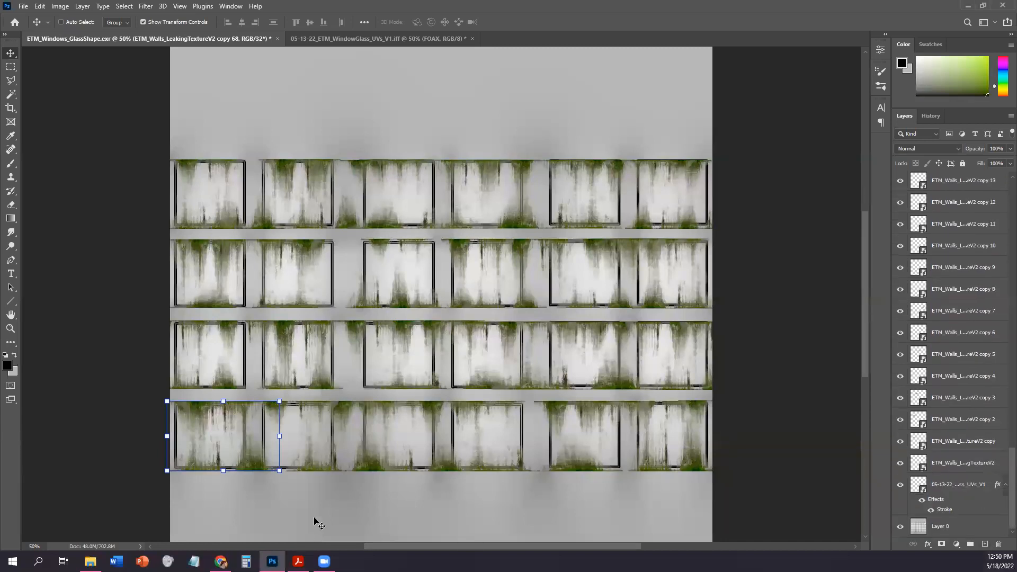
{"action": "left_click", "coordinate": [969, 529]}
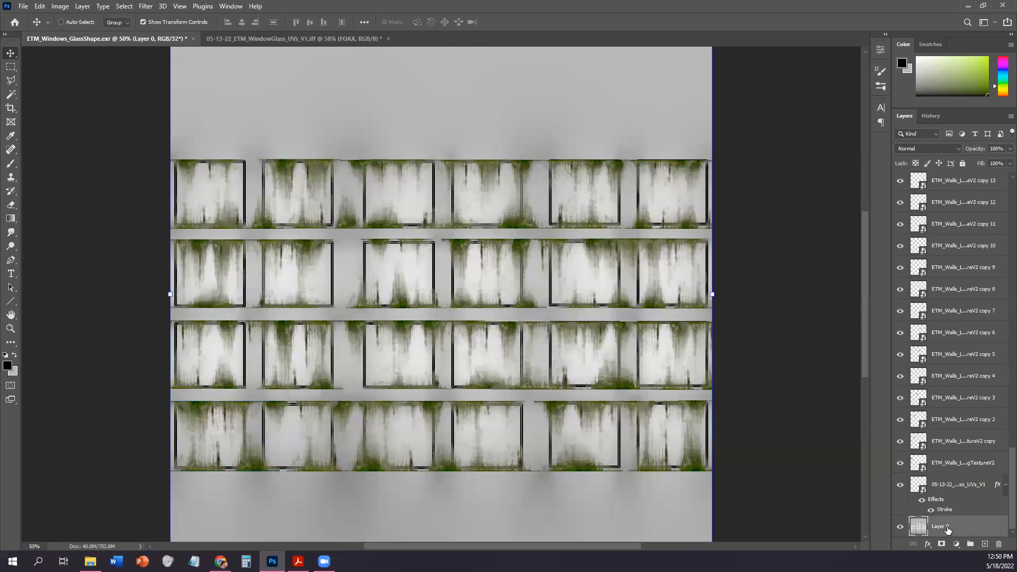
{"action": "double_click", "coordinate": [942, 527]}
{"action": "type", "text": "AO Pass"}
{"action": "key", "text": "Return"}
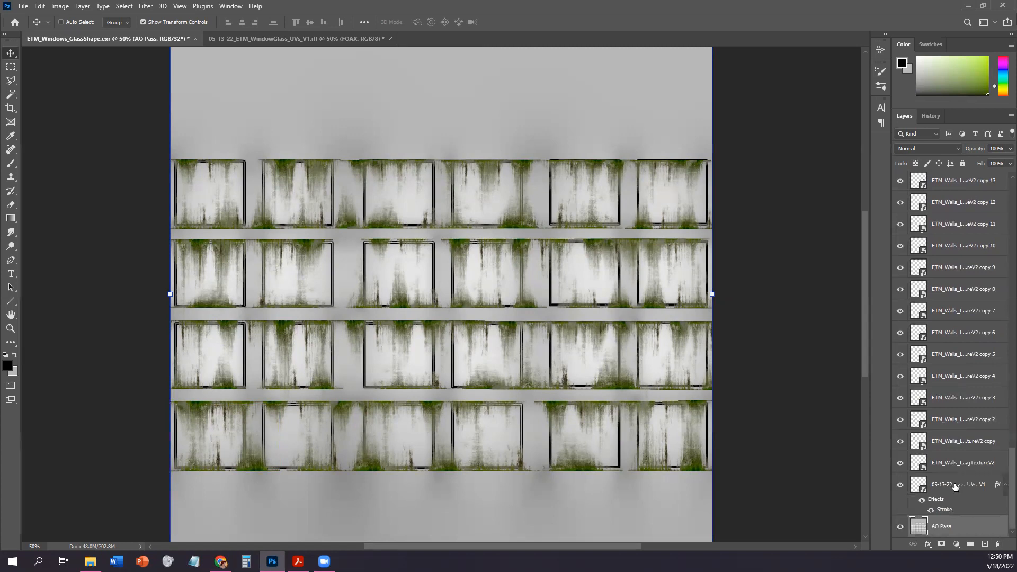
{"action": "double_click", "coordinate": [955, 485]}
{"action": "type", "text": "UV"}
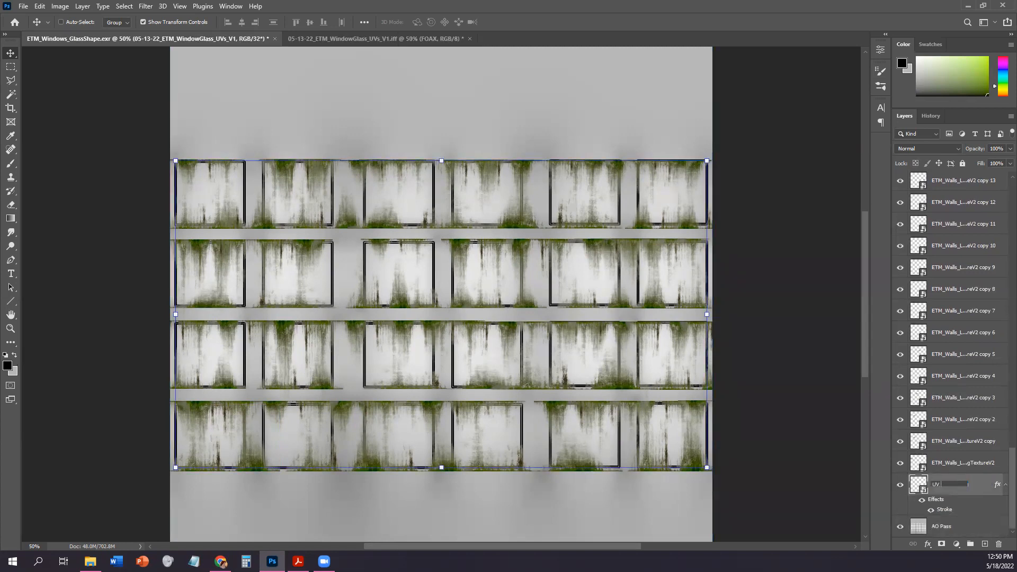
{"action": "type", "text": " SNapshot"}
{"action": "key", "text": "Return"}
Move the UV SNapshot layer above all the leak texture copies to the top of the layer stack
{"action": "left_click_drag", "start_coordinate": [955, 484], "coordinate": [974, 227]}
{"action": "scroll", "coordinate": [970, 234], "scroll_direction": "up", "scroll_amount": 5}
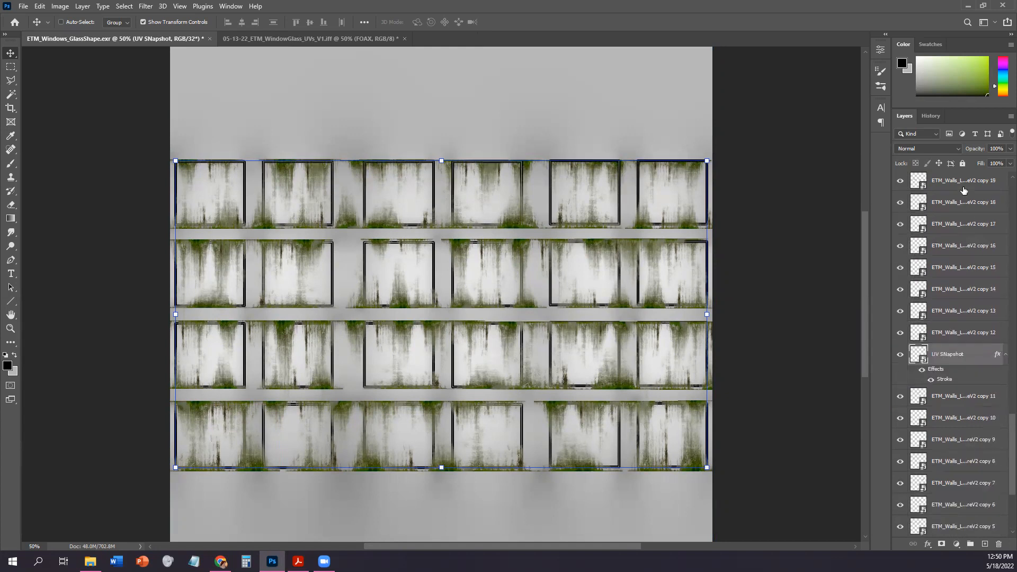
{"action": "left_click", "coordinate": [969, 225]}
{"action": "left_click_drag", "start_coordinate": [960, 449], "coordinate": [949, 179]}
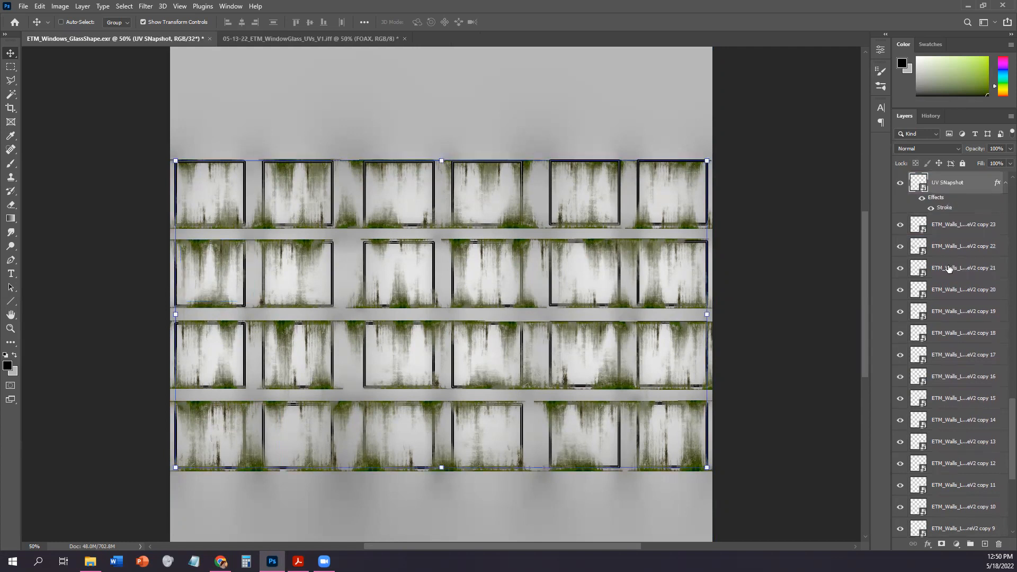
{"action": "scroll", "coordinate": [979, 271], "scroll_direction": "up", "scroll_amount": 4}
{"action": "left_click_drag", "start_coordinate": [967, 337], "coordinate": [949, 180]}
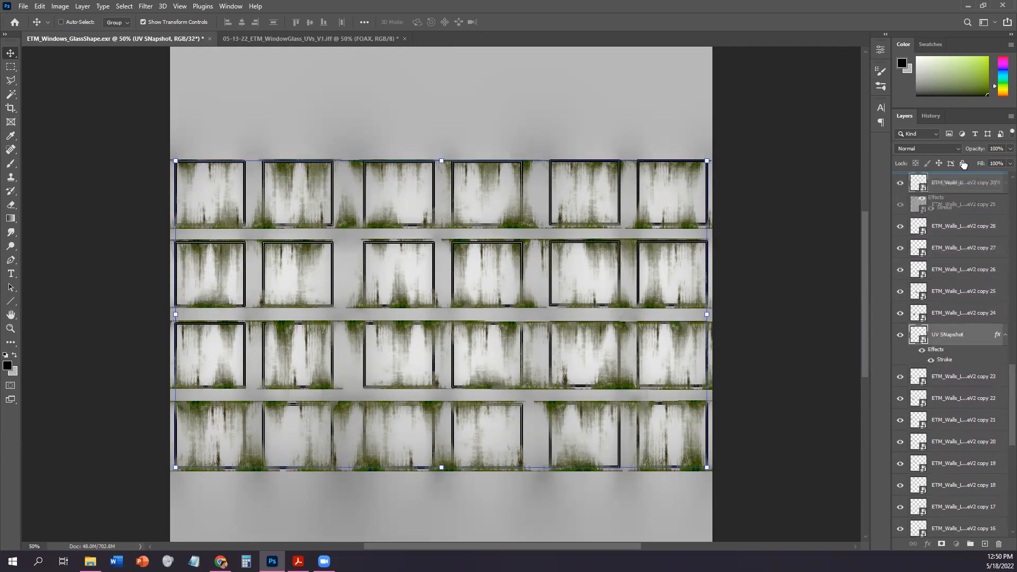
{"action": "scroll", "coordinate": [1003, 391], "scroll_direction": "up", "scroll_amount": 5}
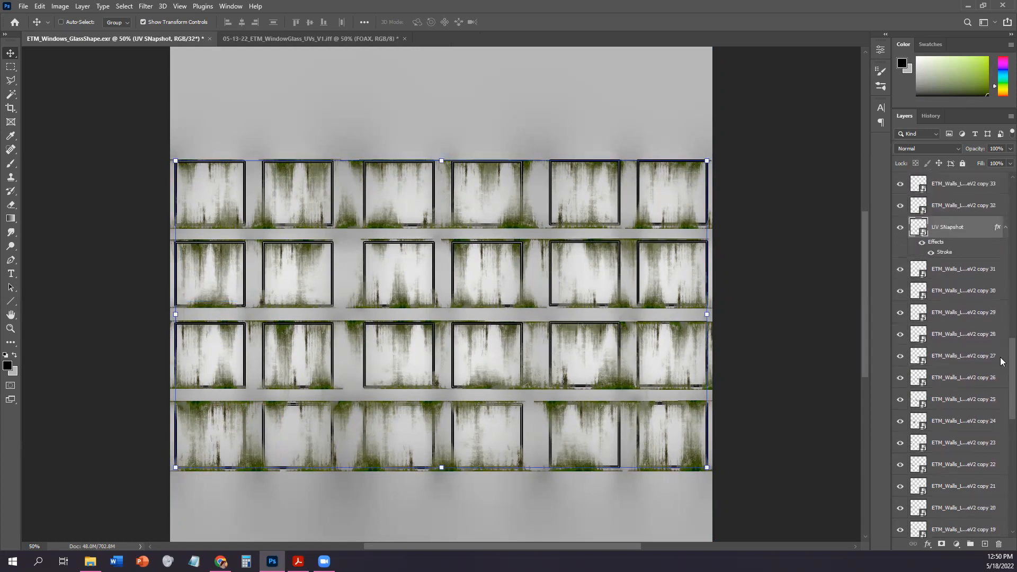
{"action": "left_click_drag", "start_coordinate": [960, 430], "coordinate": [948, 197]}
{"action": "scroll", "coordinate": [1003, 363], "scroll_direction": "up", "scroll_amount": 6}
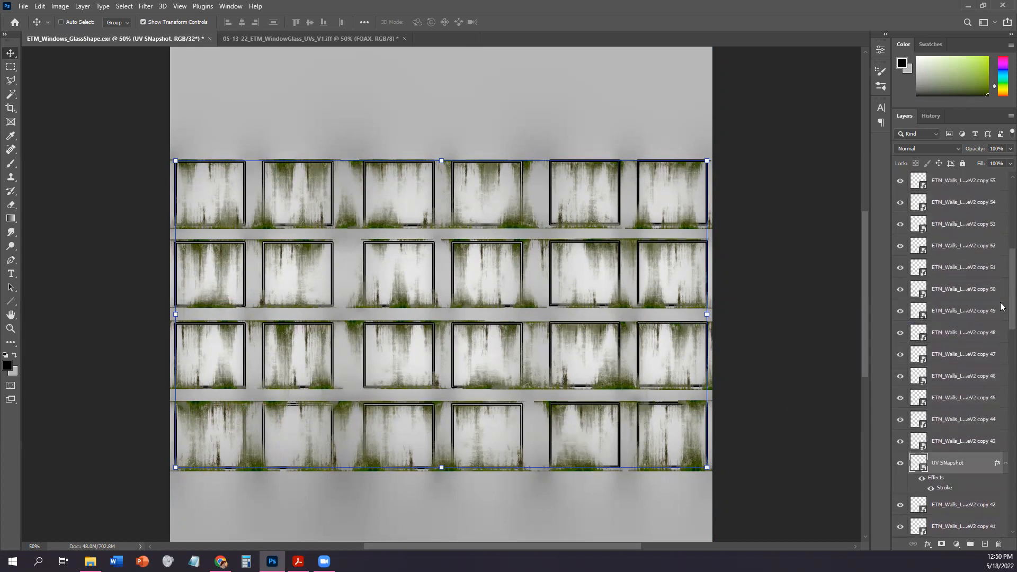
{"action": "mouse_move", "coordinate": [956, 489]}
{"action": "left_mouse_down"}
{"action": "mouse_move", "coordinate": [963, 238]}
{"action": "mouse_move", "coordinate": [978, 233]}
{"action": "left_mouse_up"}
{"action": "scroll", "coordinate": [1002, 264], "scroll_direction": "up", "scroll_amount": 6}
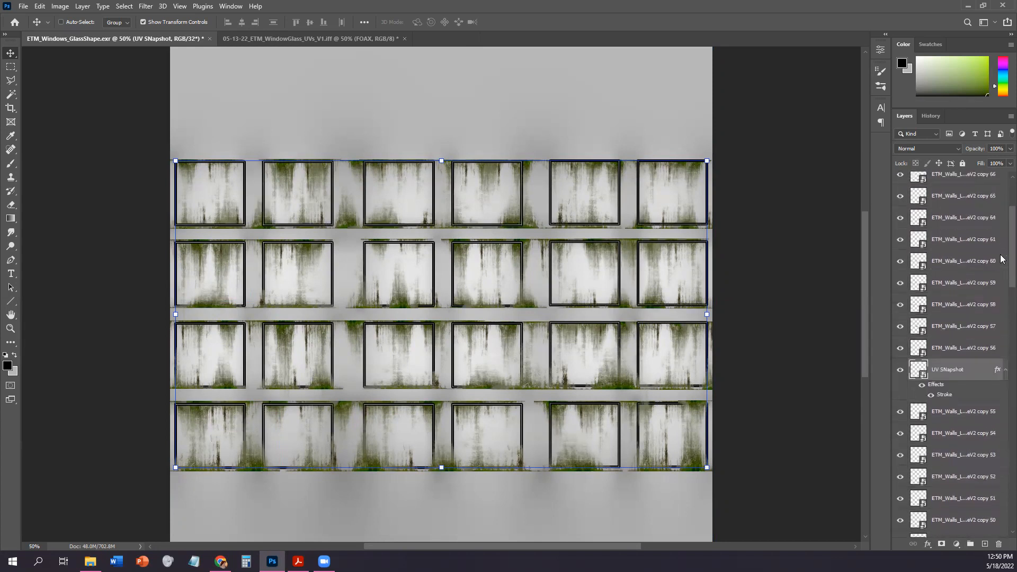
{"action": "left_click_drag", "start_coordinate": [961, 459], "coordinate": [964, 204]}
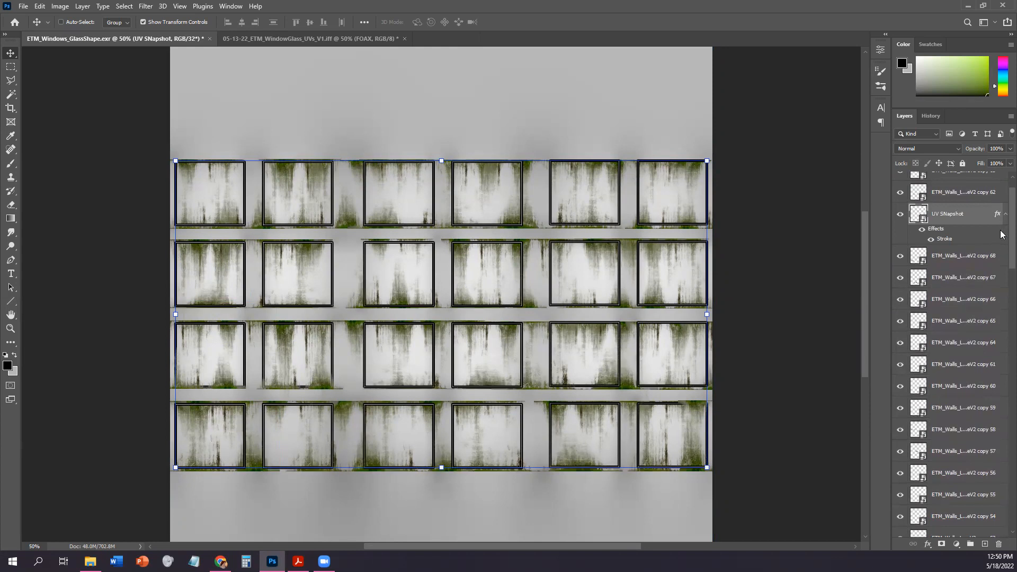
{"action": "left_click_drag", "start_coordinate": [956, 220], "coordinate": [935, 179]}
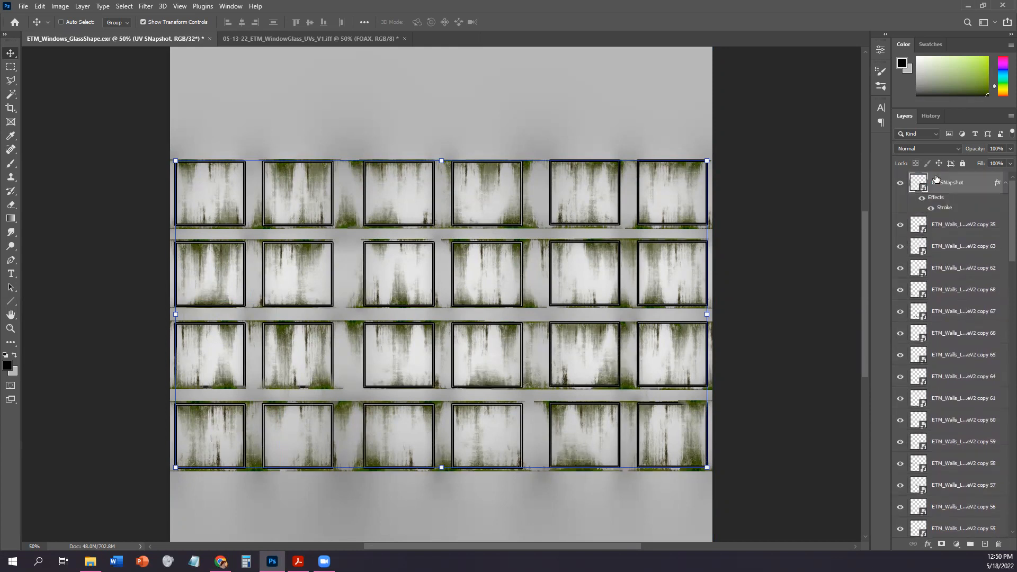
Switch to the Acrobat textbook and read Steps 48 to 50 on saving and applying the window-pane texture, then return to Photoshop
{"action": "left_click", "coordinate": [298, 562]}
{"action": "scroll", "coordinate": [535, 275], "scroll_direction": "down", "scroll_amount": 5}
{"action": "left_click_drag", "start_coordinate": [487, 254], "coordinate": [528, 273]}
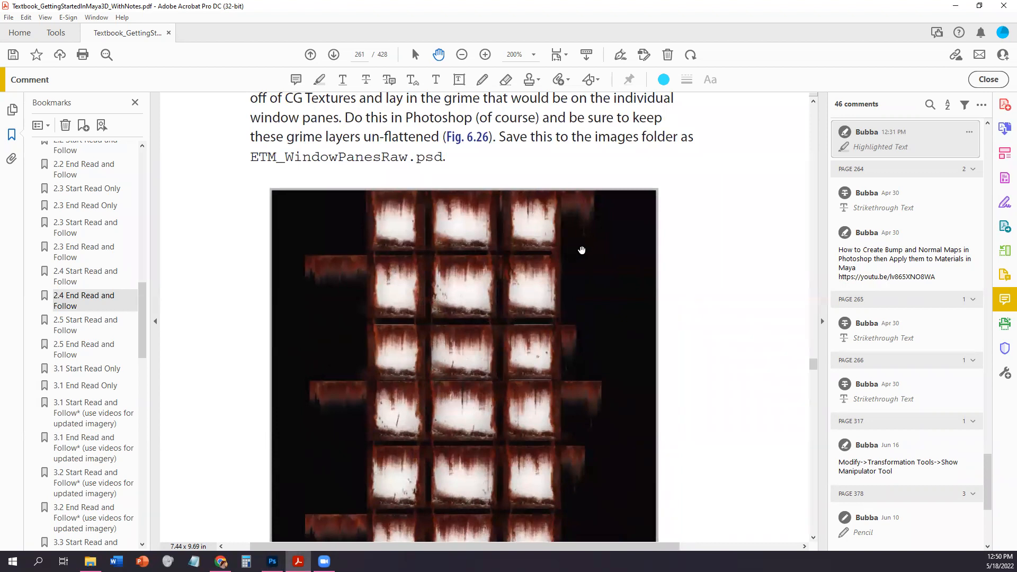
{"action": "left_click_drag", "start_coordinate": [597, 195], "coordinate": [596, 230]}
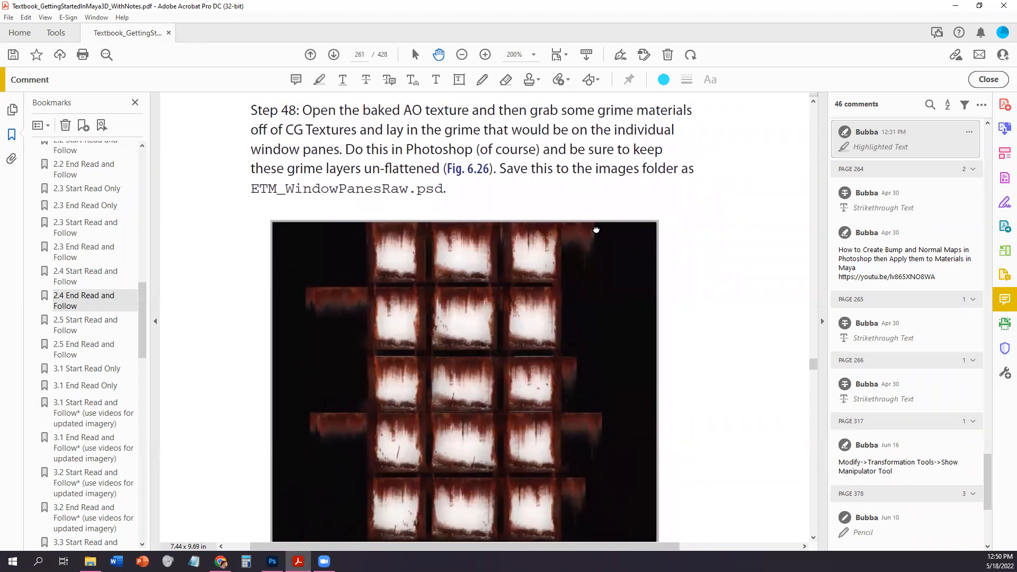
{"action": "left_click_drag", "start_coordinate": [596, 230], "coordinate": [636, 109]}
{"action": "left_click_drag", "start_coordinate": [569, 382], "coordinate": [568, 224]}
{"action": "left_click_drag", "start_coordinate": [604, 415], "coordinate": [552, 304]}
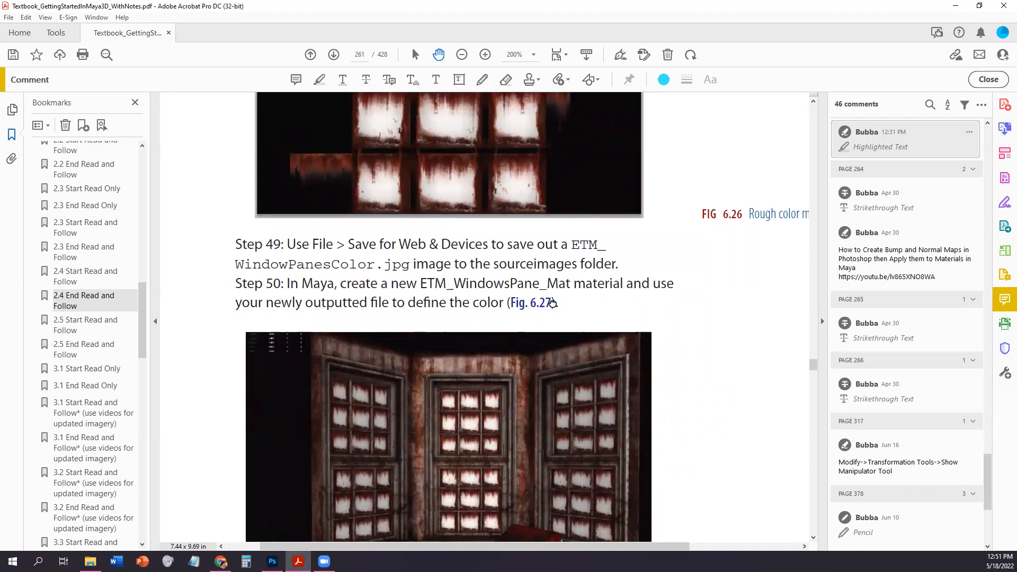
{"action": "left_click", "coordinate": [553, 303]}
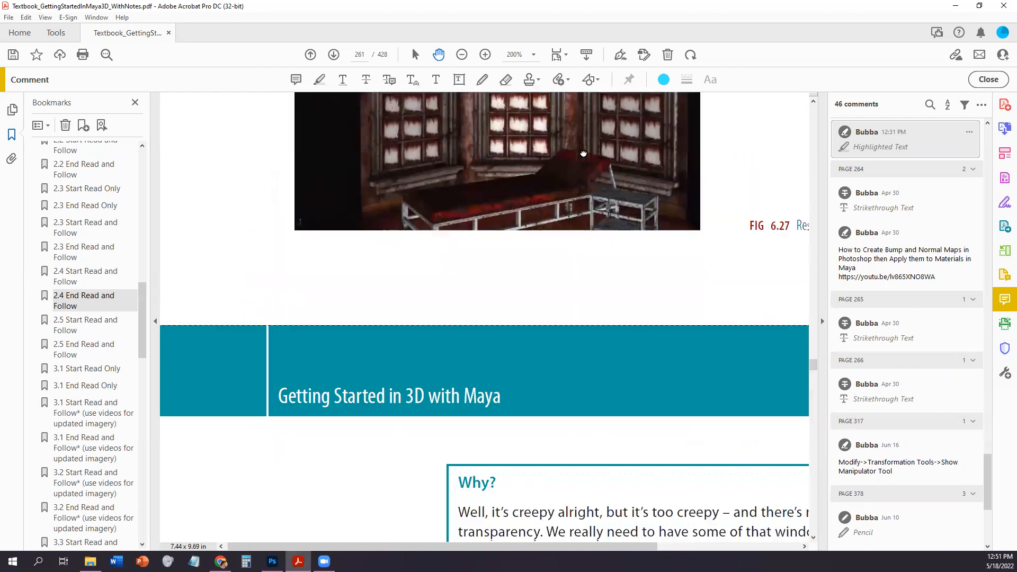
{"action": "left_click_drag", "start_coordinate": [580, 136], "coordinate": [565, 485]}
{"action": "left_click", "coordinate": [272, 561]}
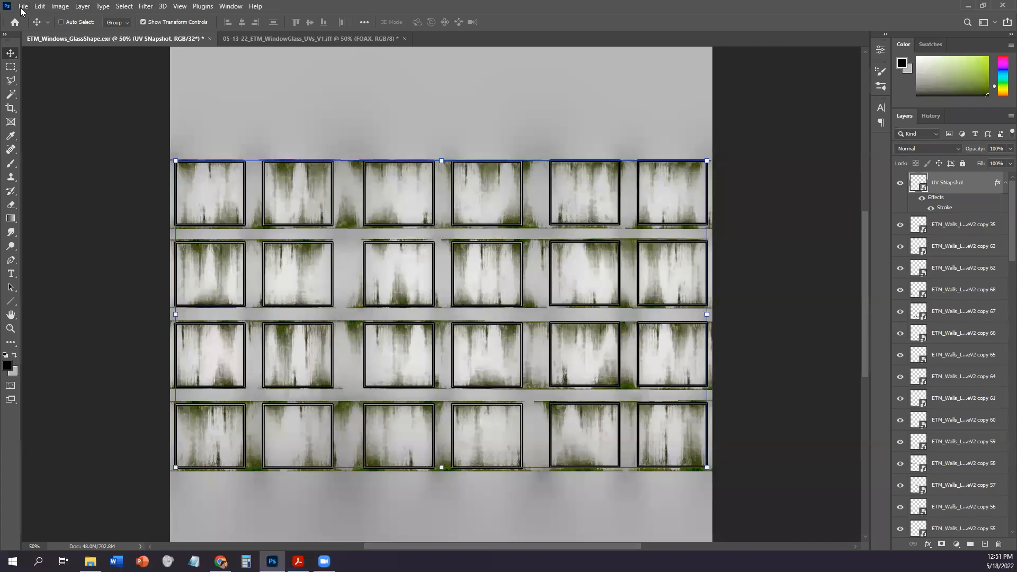
Hide the UV SNapshot layer and save the layered document as 05-18-22_ETM_WindowGlass_Texture_V1 in Photoshop format in the images folder, with Maximize Compatibility
{"action": "left_click", "coordinate": [899, 182]}
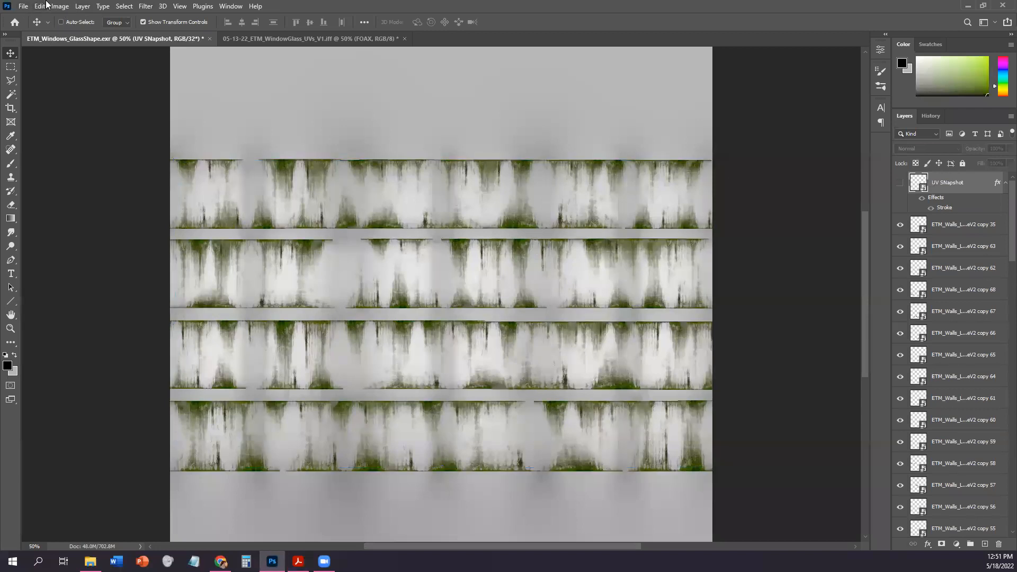
{"action": "left_click", "coordinate": [23, 5]}
{"action": "left_click", "coordinate": [79, 126]}
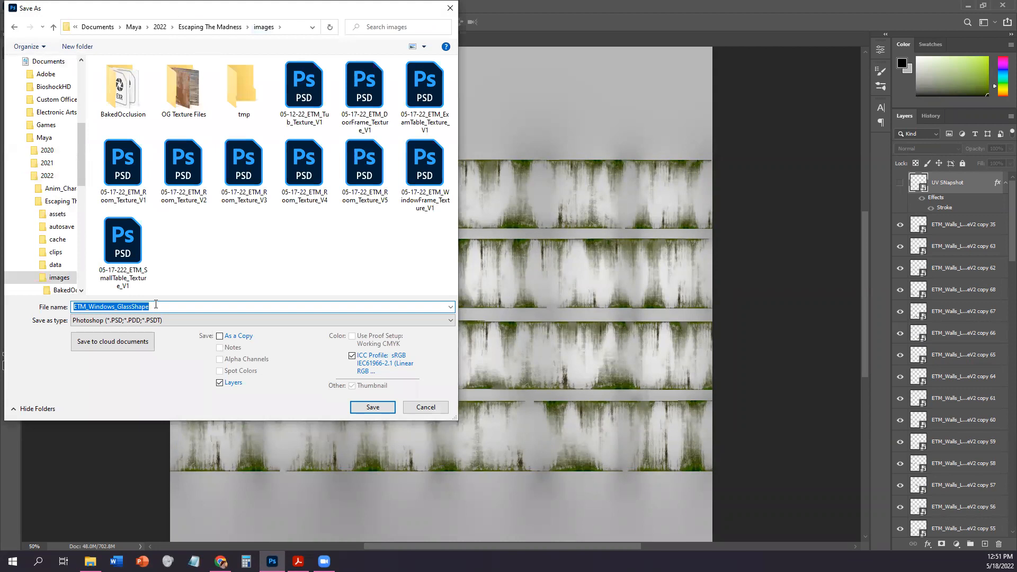
{"action": "type", "text": "05-18-"}
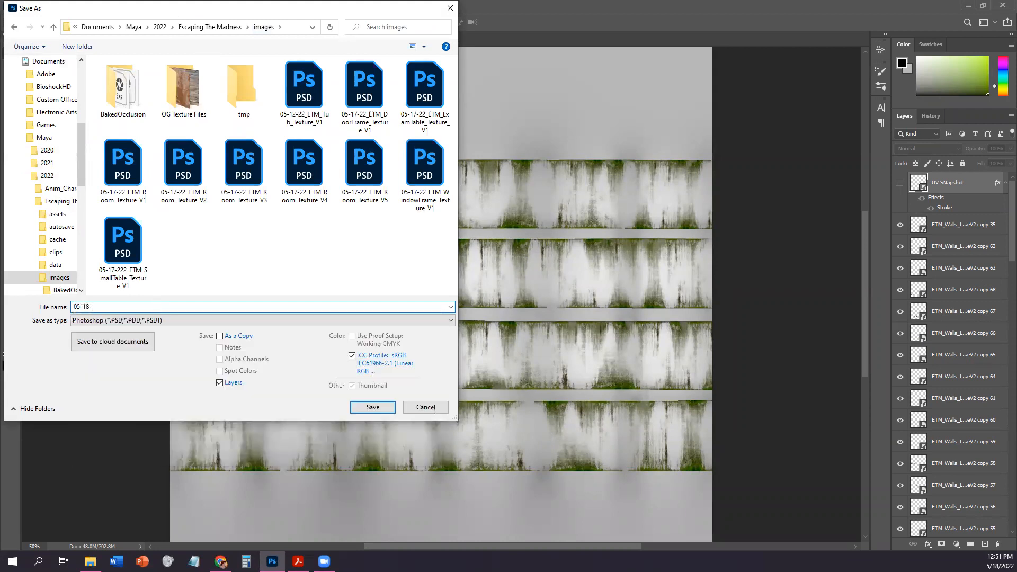
{"action": "type", "text": "22_ETM"}
{"action": "key", "text": "Return"}
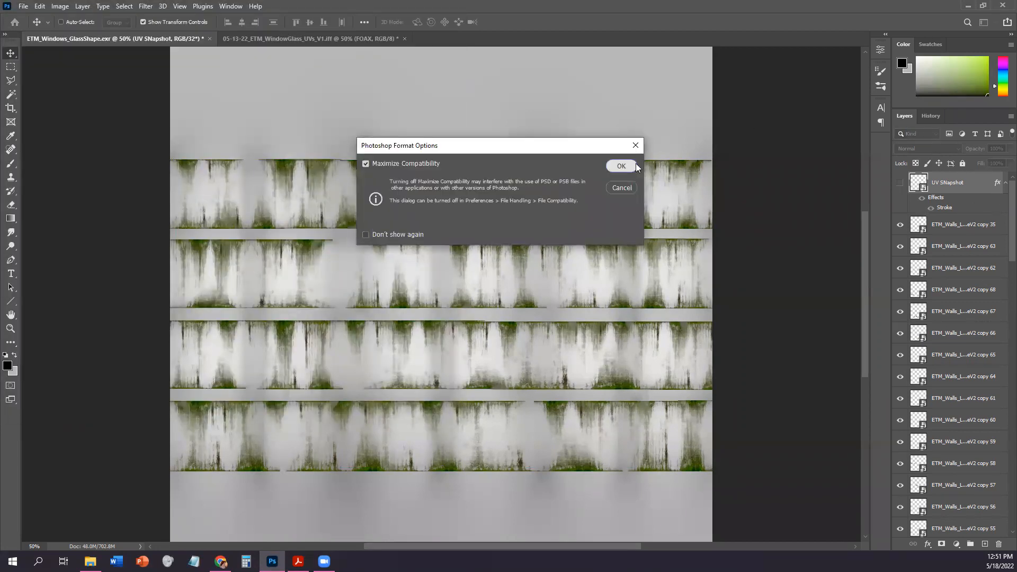
{"action": "left_click", "coordinate": [635, 166]}
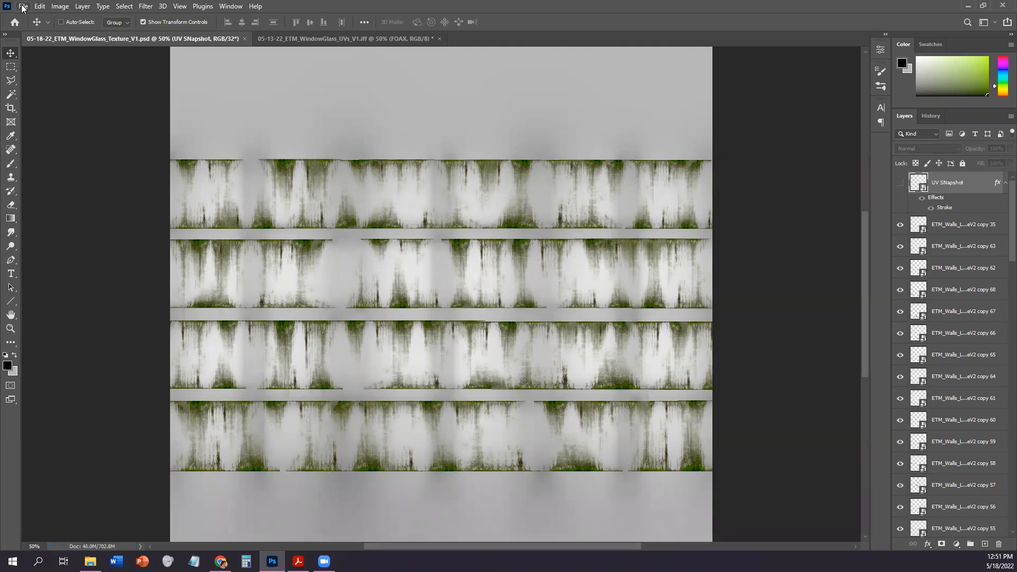
{"action": "left_click", "coordinate": [23, 6]}
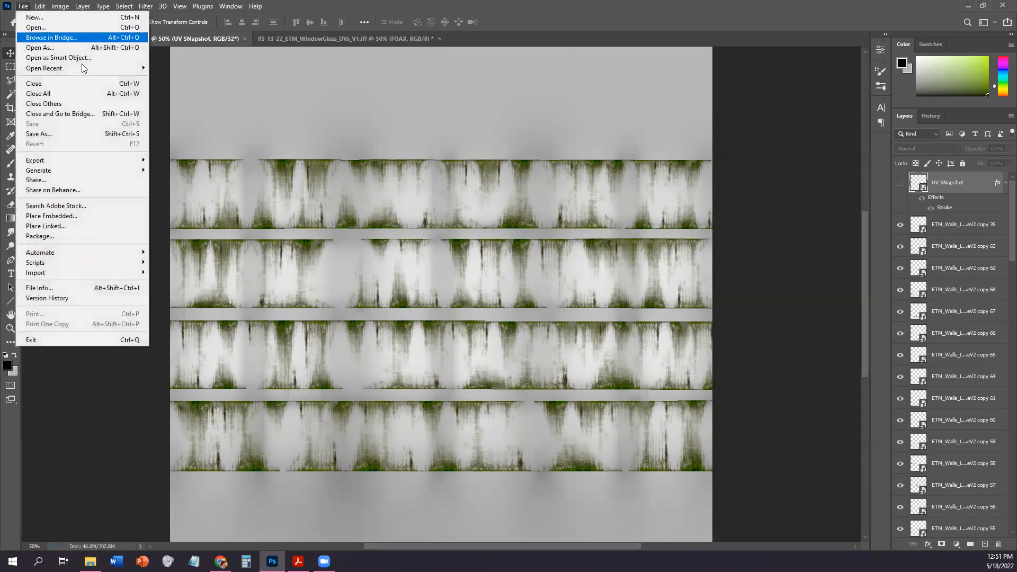
{"action": "left_click", "coordinate": [102, 133]}
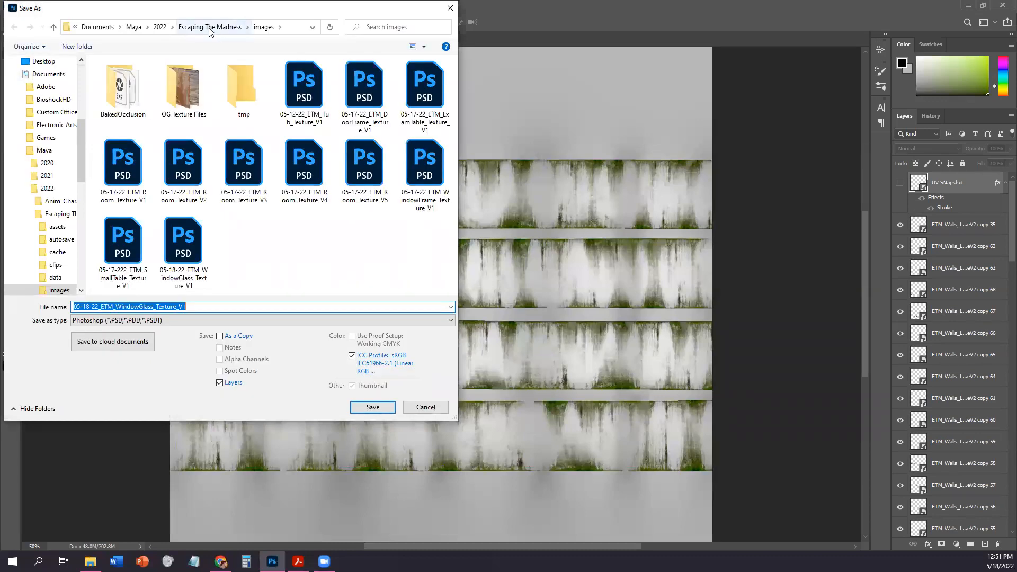
{"action": "left_click", "coordinate": [210, 27]}
{"action": "left_click", "coordinate": [141, 212]}
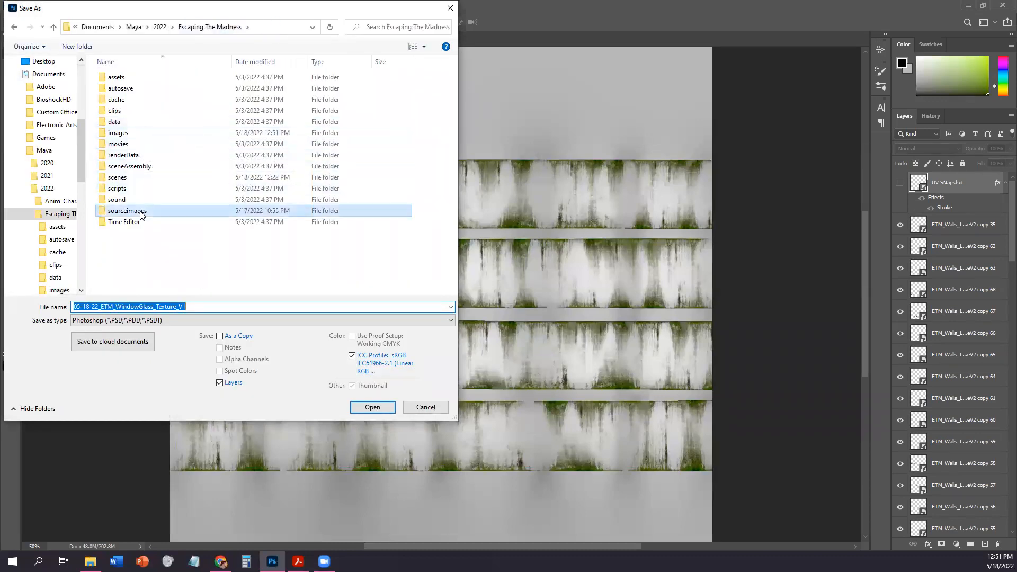
{"action": "double_click", "coordinate": [140, 212]}
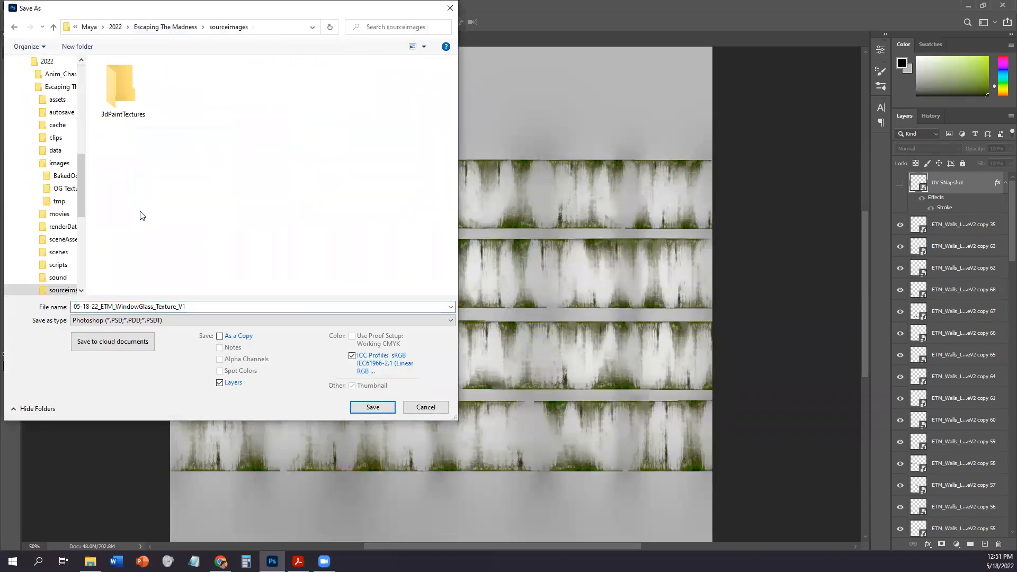
{"action": "left_click", "coordinate": [175, 323]}
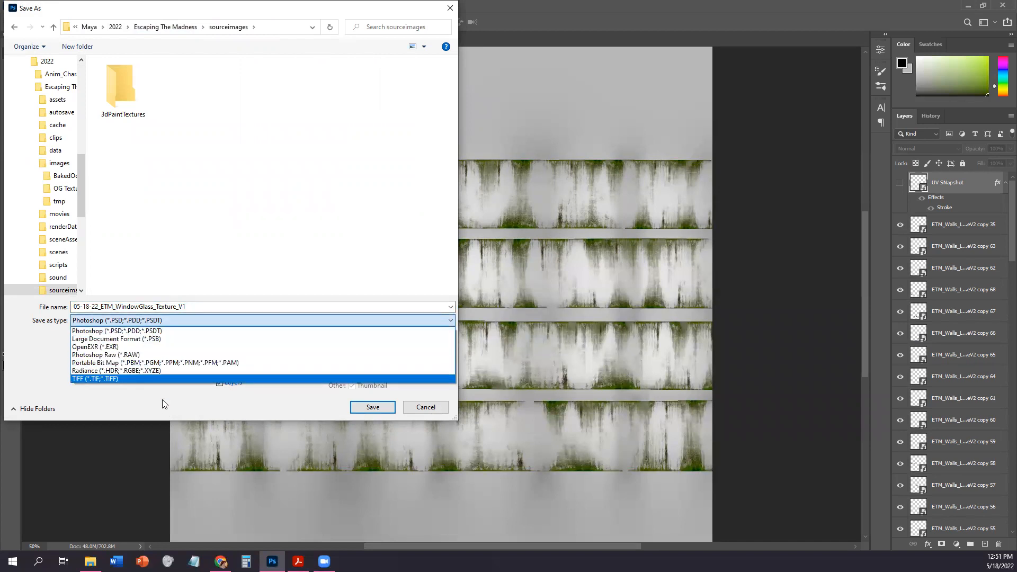
{"action": "left_click", "coordinate": [162, 400]}
{"action": "left_click", "coordinate": [426, 406]}
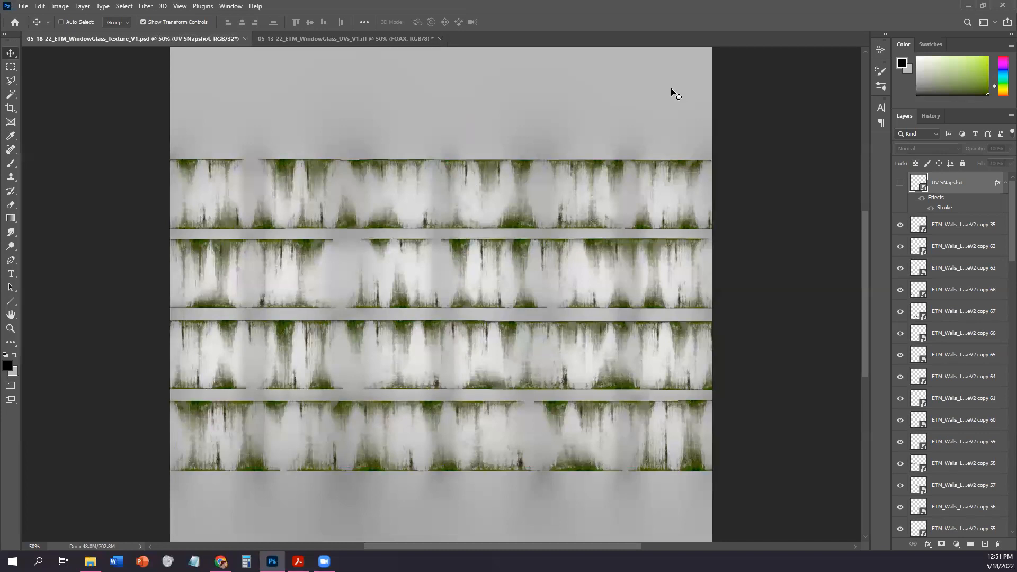
Export the texture as a JPG named 05-18-22_ETM_WindowGlass_Texture_V1 into the Escaping The Madness project's sourceimages folder
{"action": "left_click", "coordinate": [22, 7]}
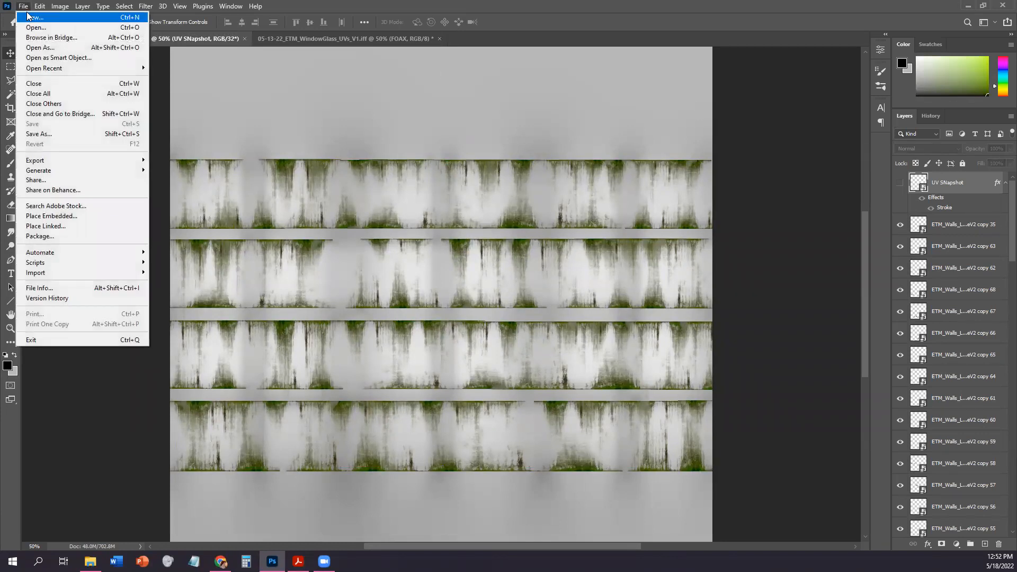
{"action": "mouse_move", "coordinate": [129, 159]}
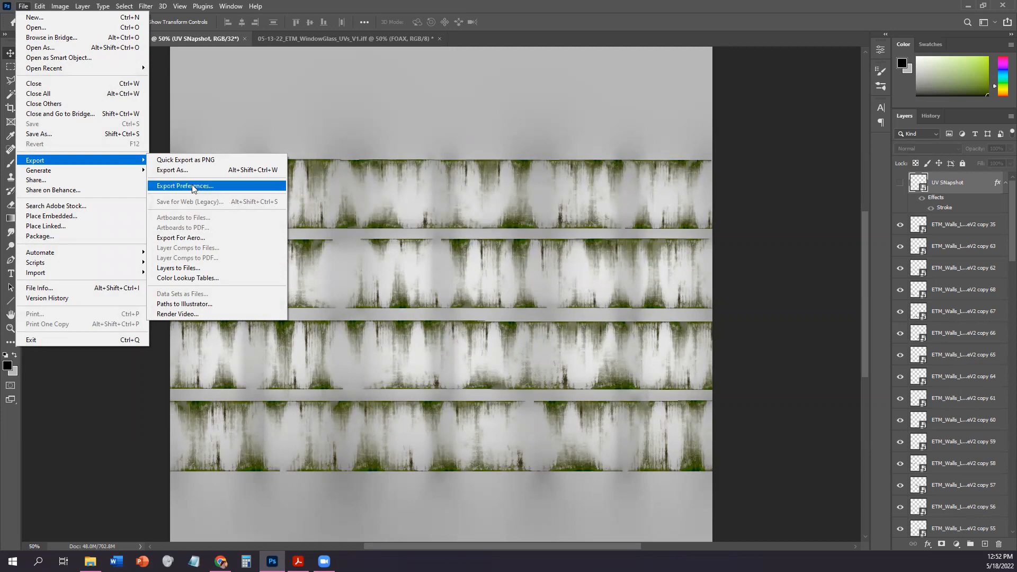
{"action": "left_click", "coordinate": [195, 170]}
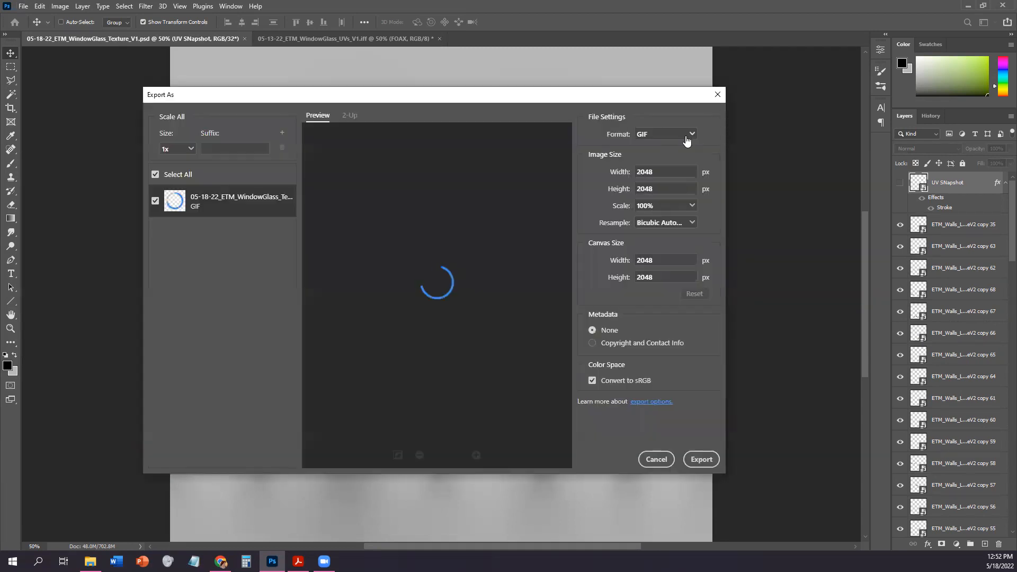
{"action": "left_click", "coordinate": [690, 135]}
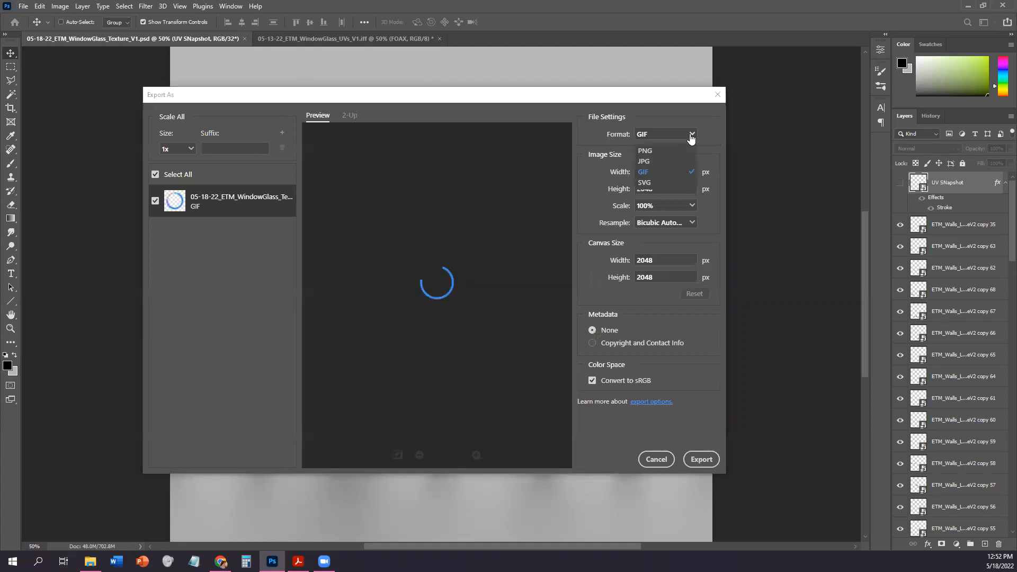
{"action": "left_click", "coordinate": [650, 162]}
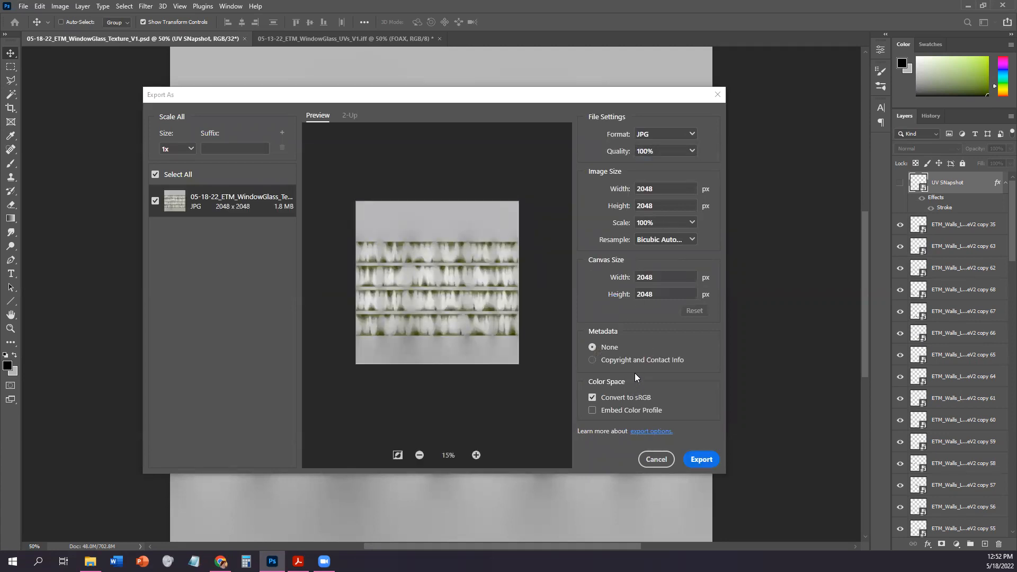
{"action": "left_click", "coordinate": [701, 459]}
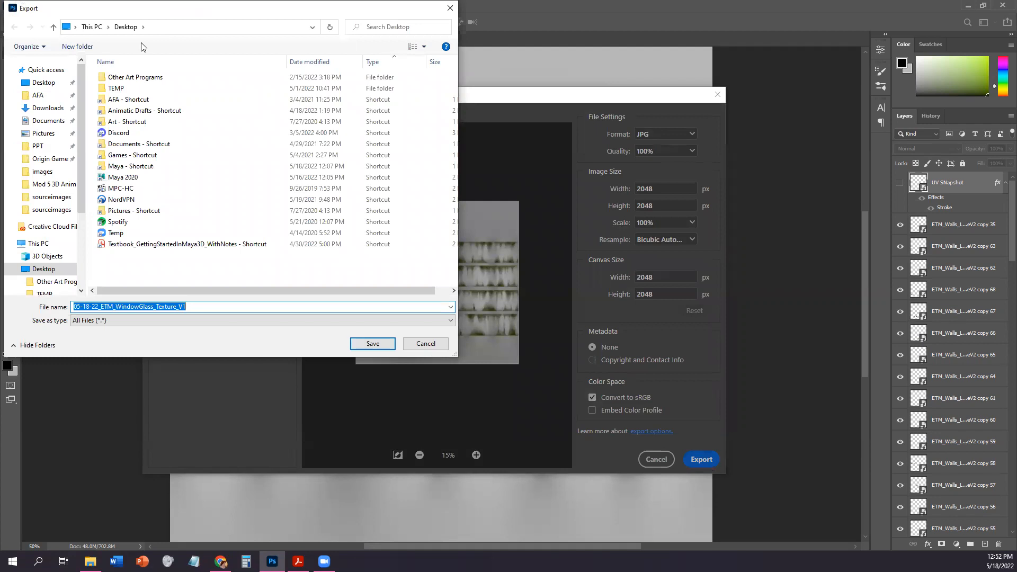
{"action": "key", "text": "Return"}
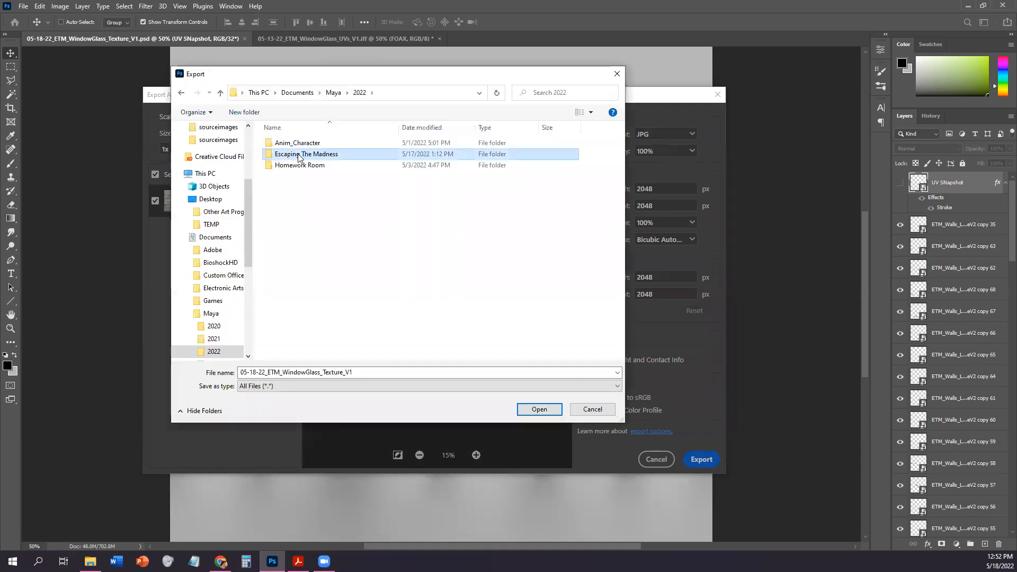
{"action": "double_click", "coordinate": [303, 154]}
{"action": "double_click", "coordinate": [304, 277]}
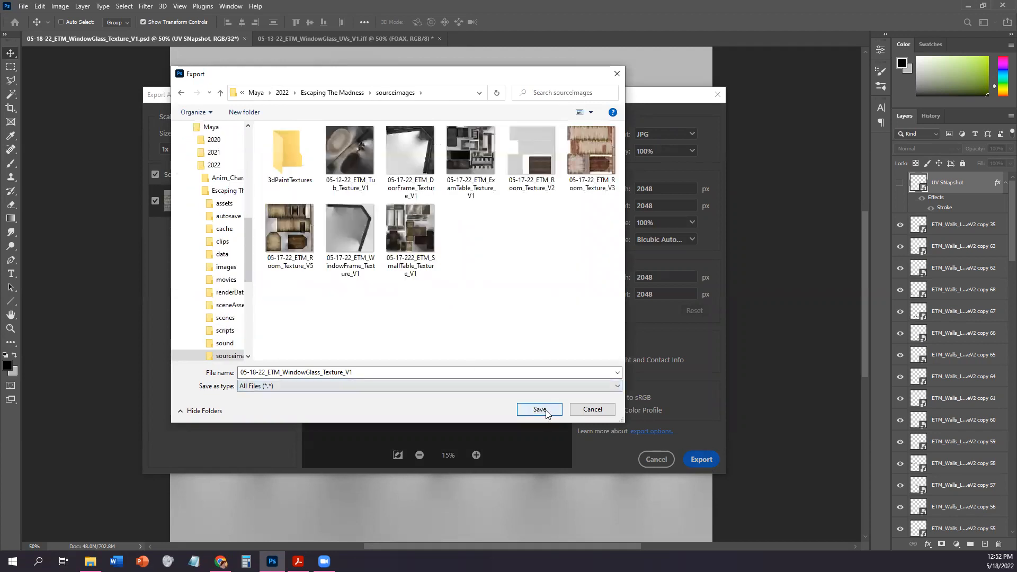
{"action": "left_click", "coordinate": [539, 409]}
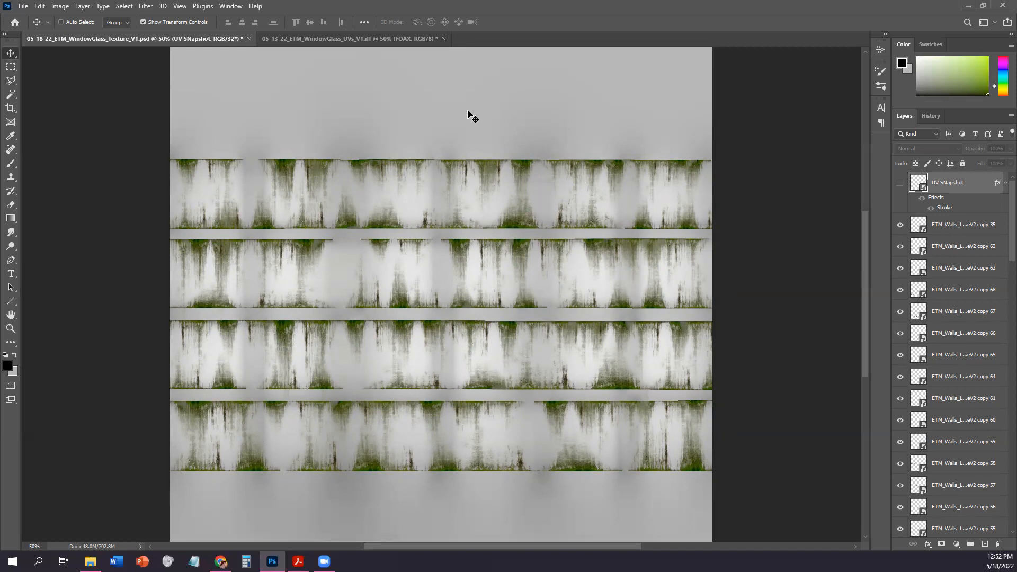
{"action": "left_click", "coordinate": [23, 6]}
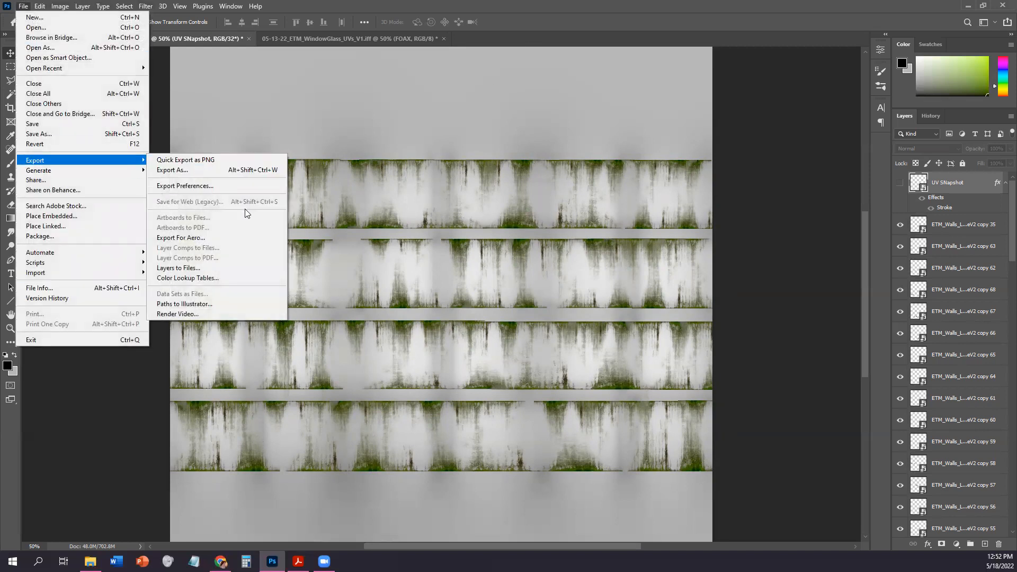
{"action": "left_click", "coordinate": [765, 242]}
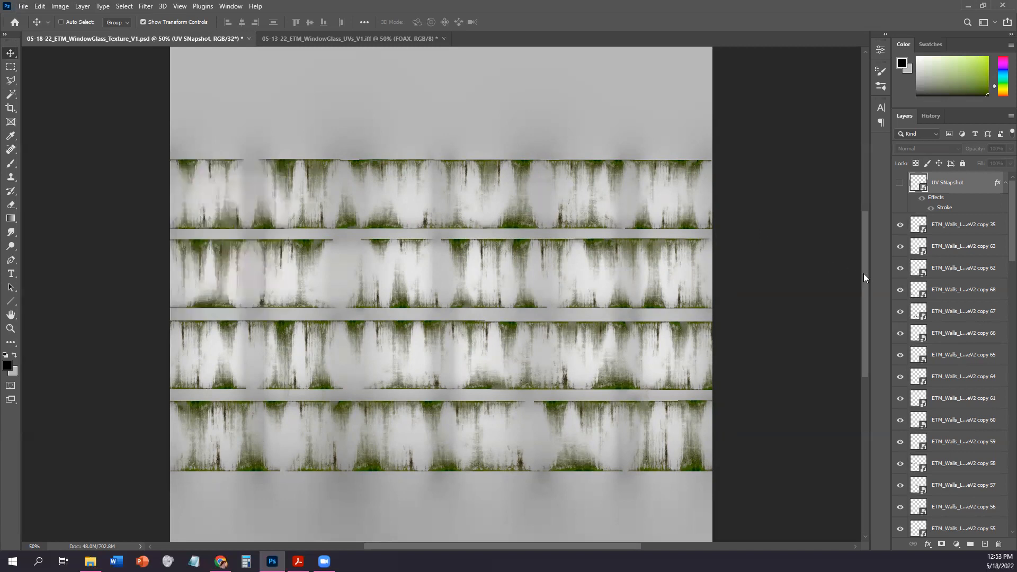
{"action": "left_click_drag", "start_coordinate": [863, 274], "coordinate": [864, 278]}
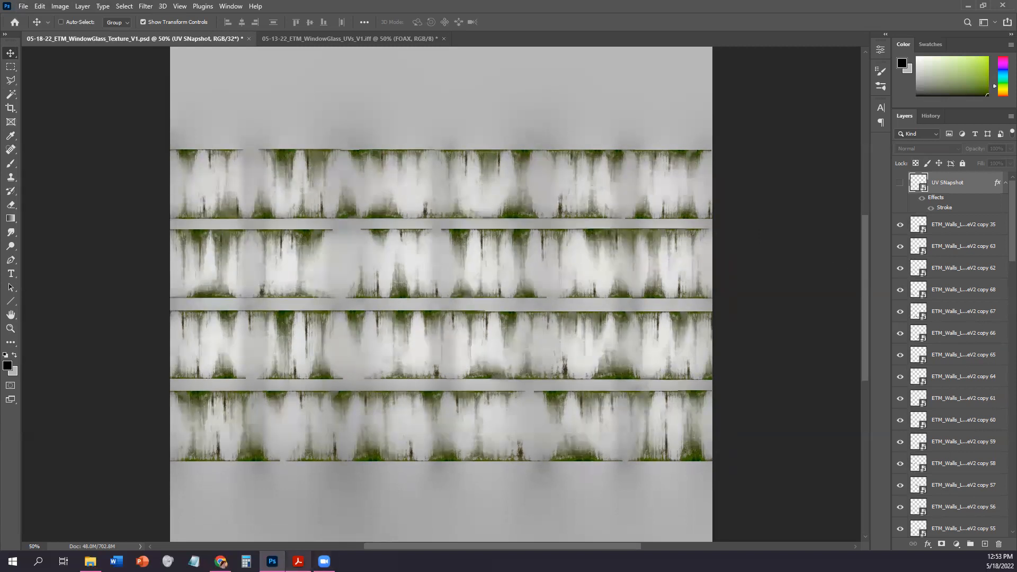
Switch to the Acrobat textbook and read Step 51 on making an inverted black-and-white transparency map, then return to Photoshop
{"action": "left_click", "coordinate": [298, 561]}
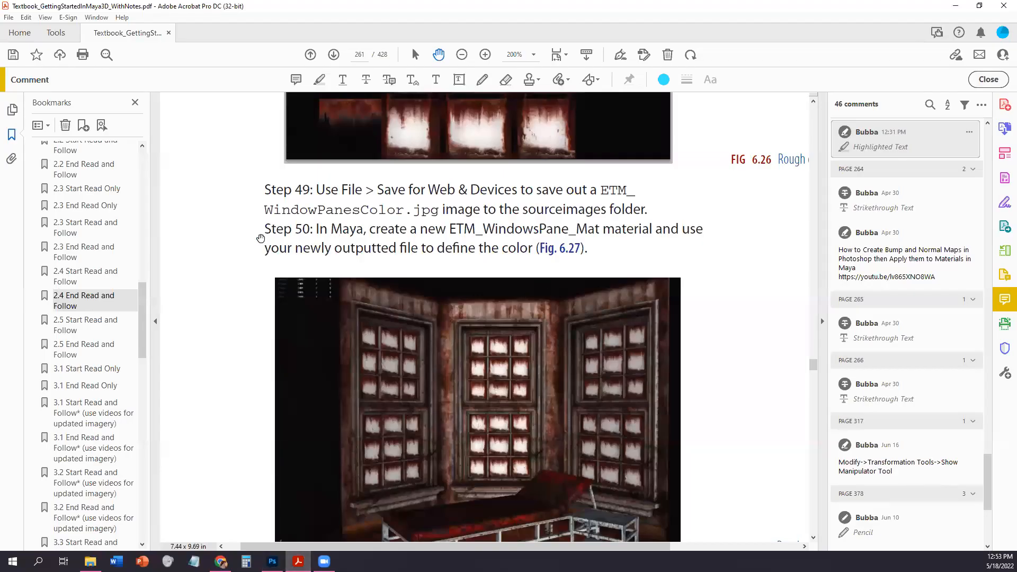
{"action": "left_click_drag", "start_coordinate": [649, 438], "coordinate": [626, 432]}
{"action": "scroll", "coordinate": [625, 432], "scroll_direction": "down", "scroll_amount": 10}
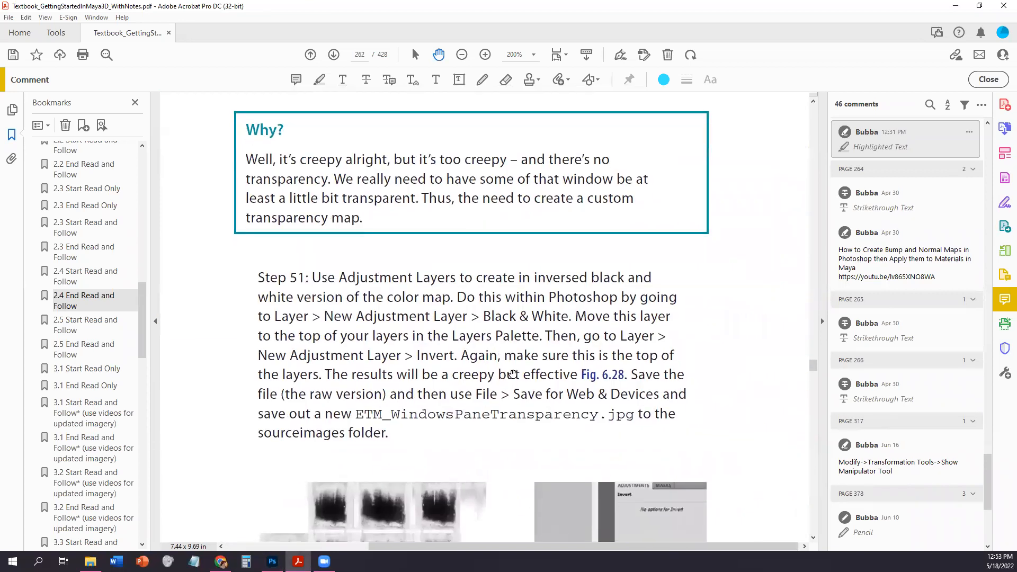
{"action": "scroll", "coordinate": [511, 387], "scroll_direction": "up", "scroll_amount": 2}
{"action": "scroll", "coordinate": [511, 387], "scroll_direction": "down", "scroll_amount": 2}
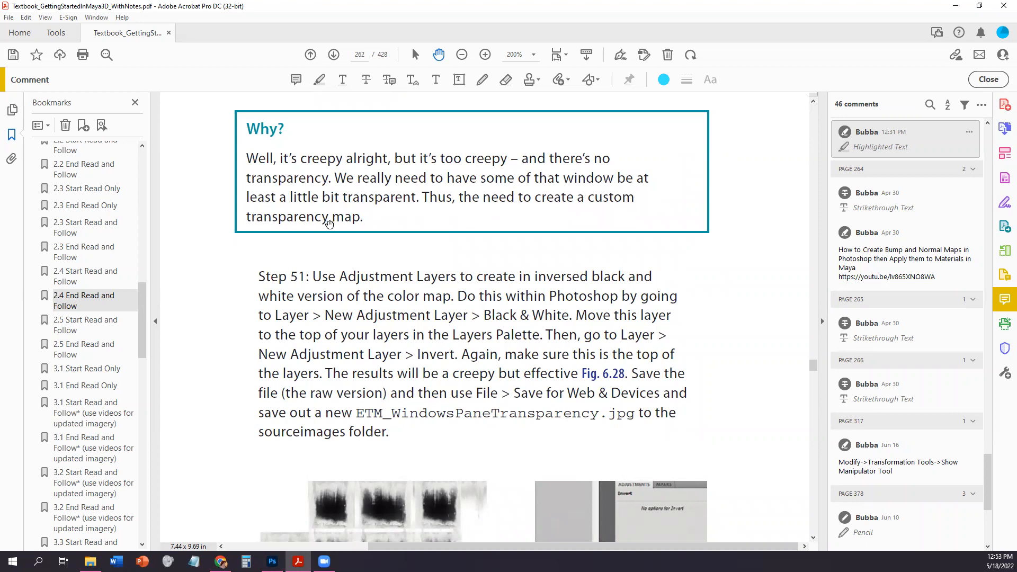
{"action": "left_click_drag", "start_coordinate": [379, 404], "coordinate": [387, 245]}
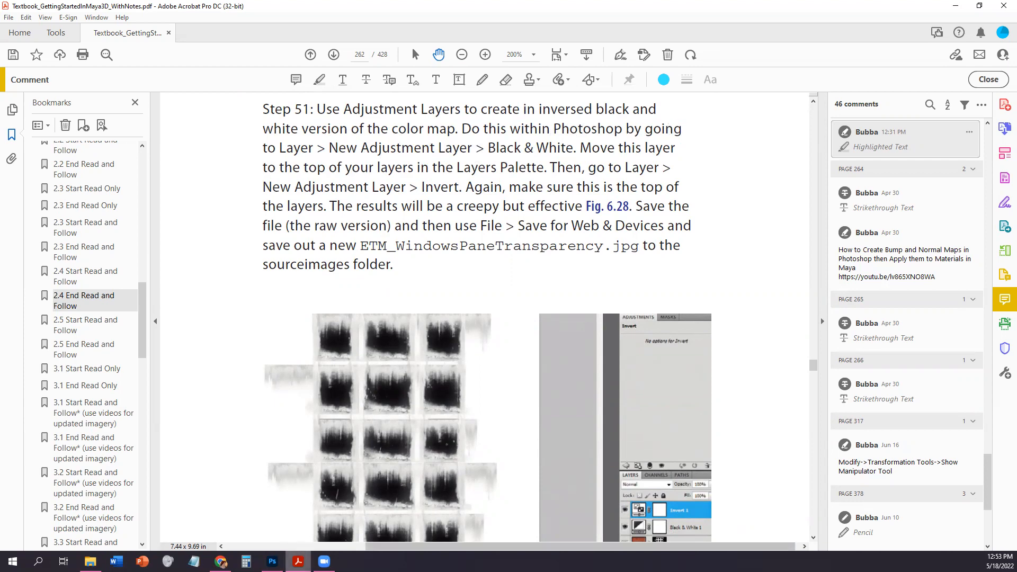
{"action": "left_click", "coordinate": [272, 561]}
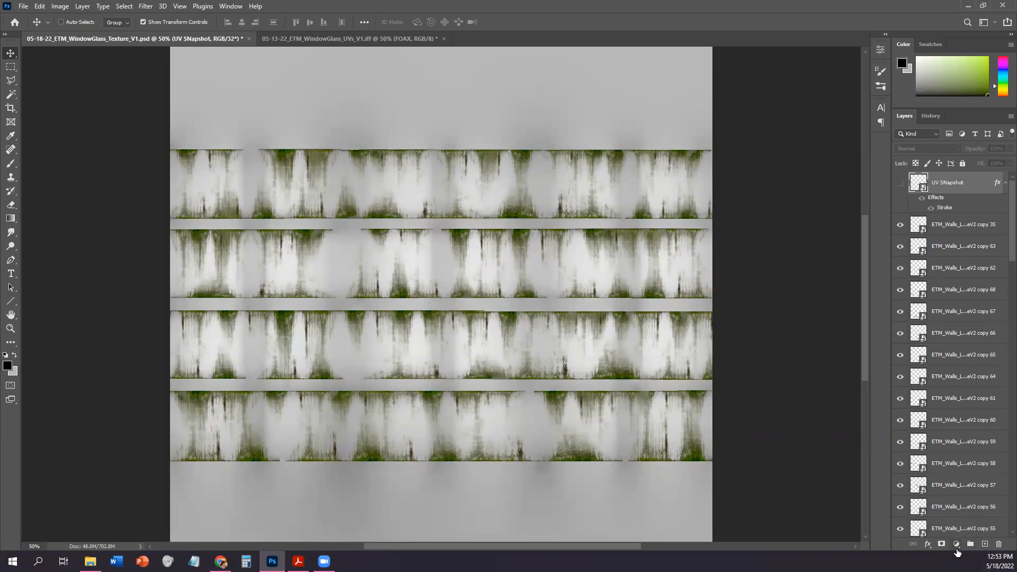
Group all the ETM_Walls leaking texture layers between the UV SNapshot and AO Pass layers
{"action": "left_click", "coordinate": [957, 549]}
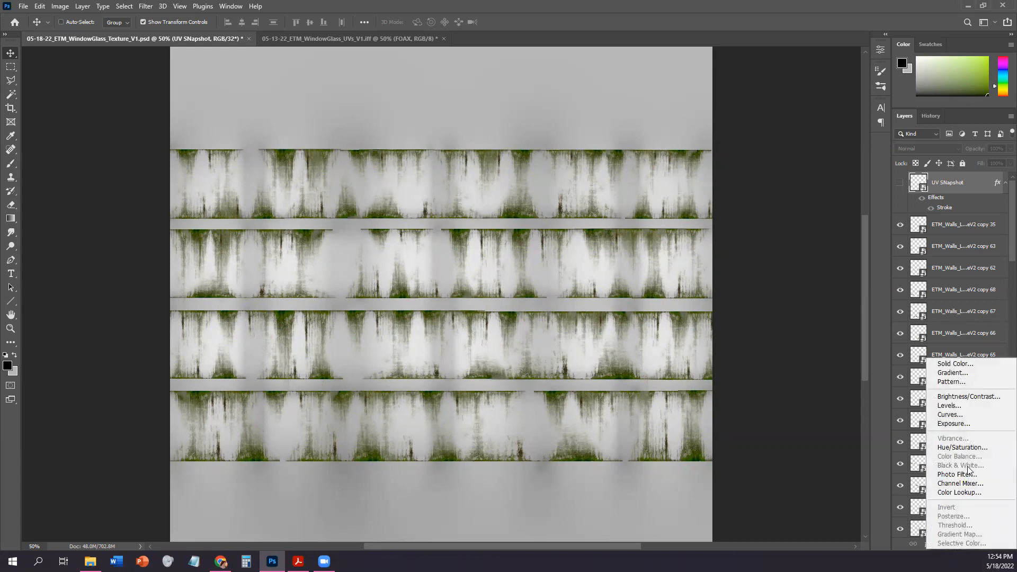
{"action": "left_click", "coordinate": [948, 225]}
{"action": "left_click", "coordinate": [999, 232]}
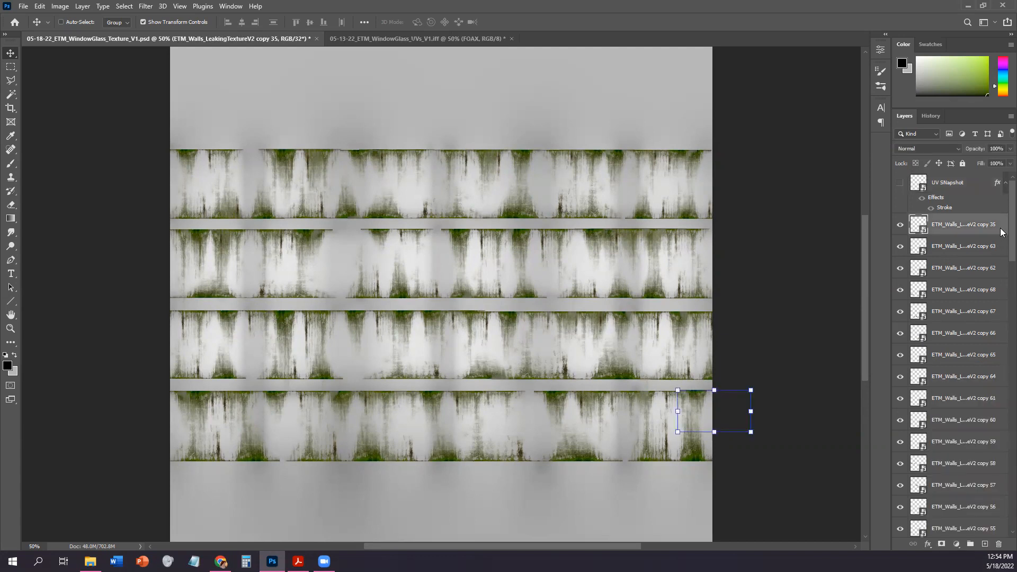
{"action": "scroll", "coordinate": [999, 232], "scroll_direction": "down", "scroll_amount": 15}
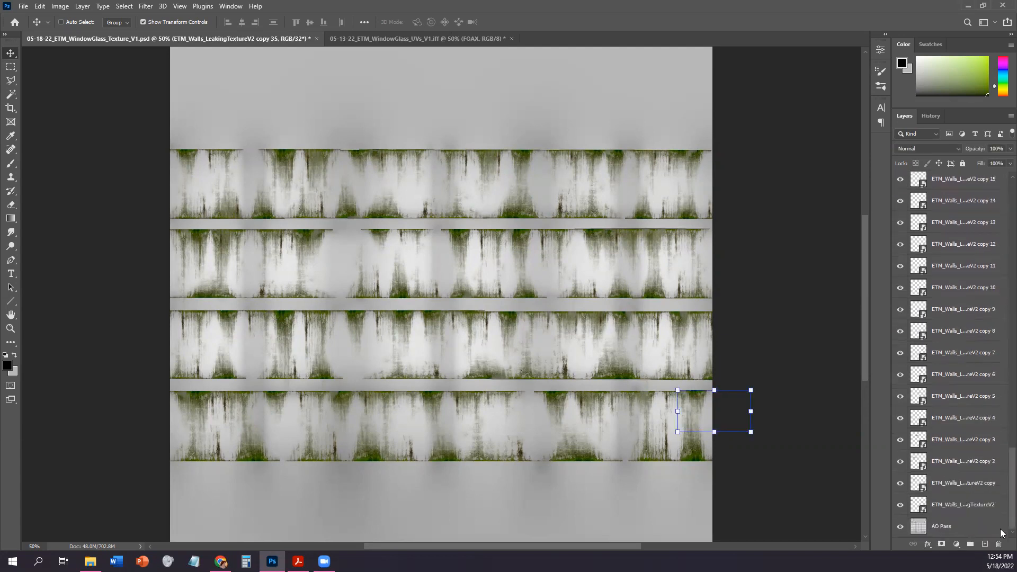
{"action": "left_click", "coordinate": [977, 503], "text": "shift"}
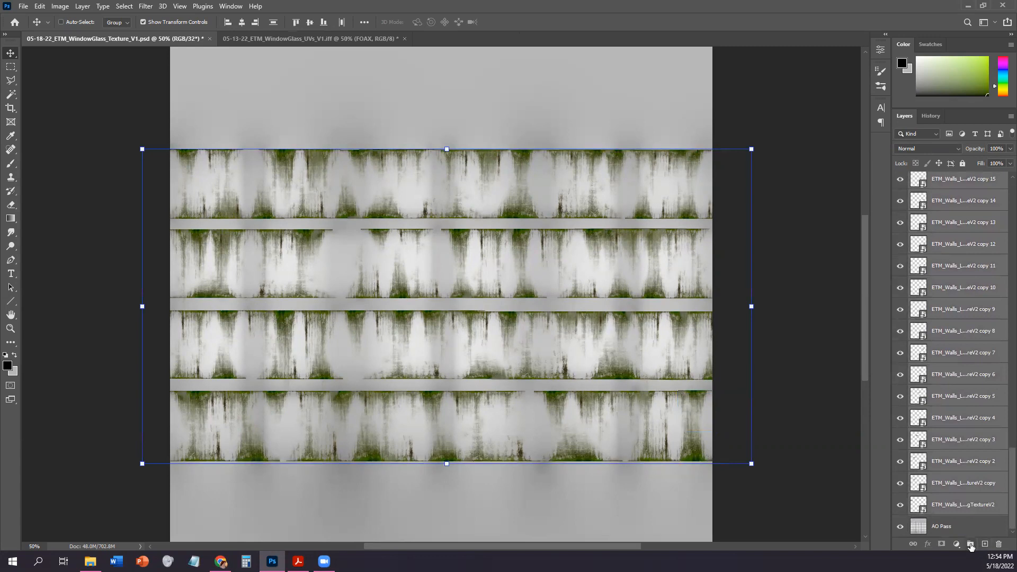
{"action": "left_click", "coordinate": [970, 545]}
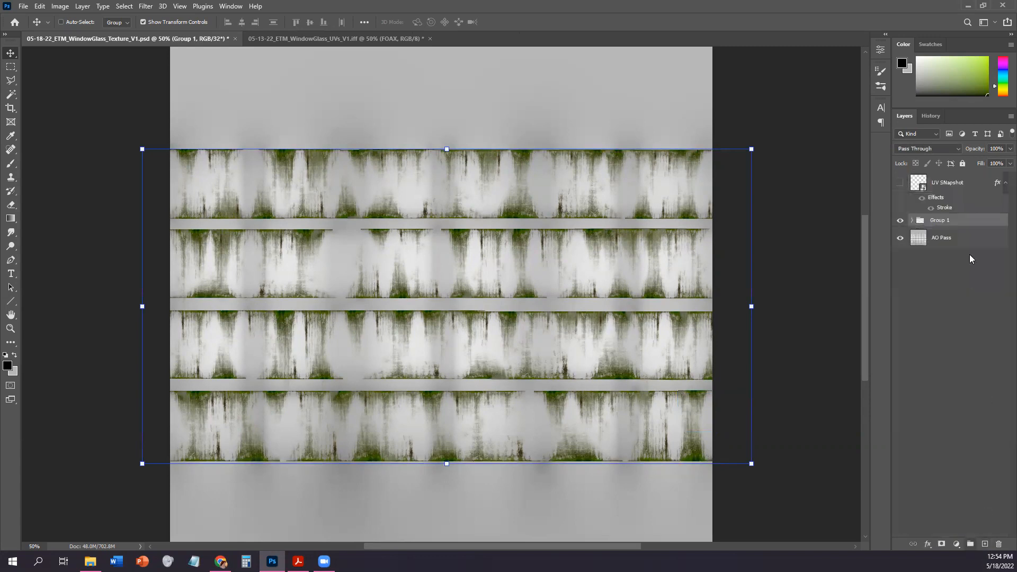
Rasterize all the leaking texture smart-object layers inside Group 1
{"action": "right_click", "coordinate": [962, 220]}
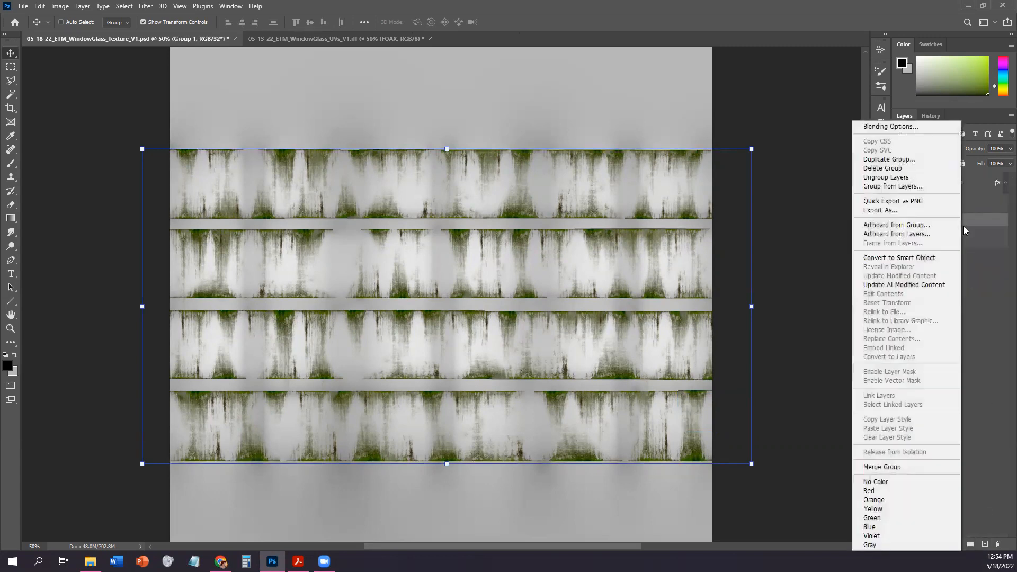
{"action": "left_click", "coordinate": [975, 281]}
{"action": "left_click", "coordinate": [911, 219]}
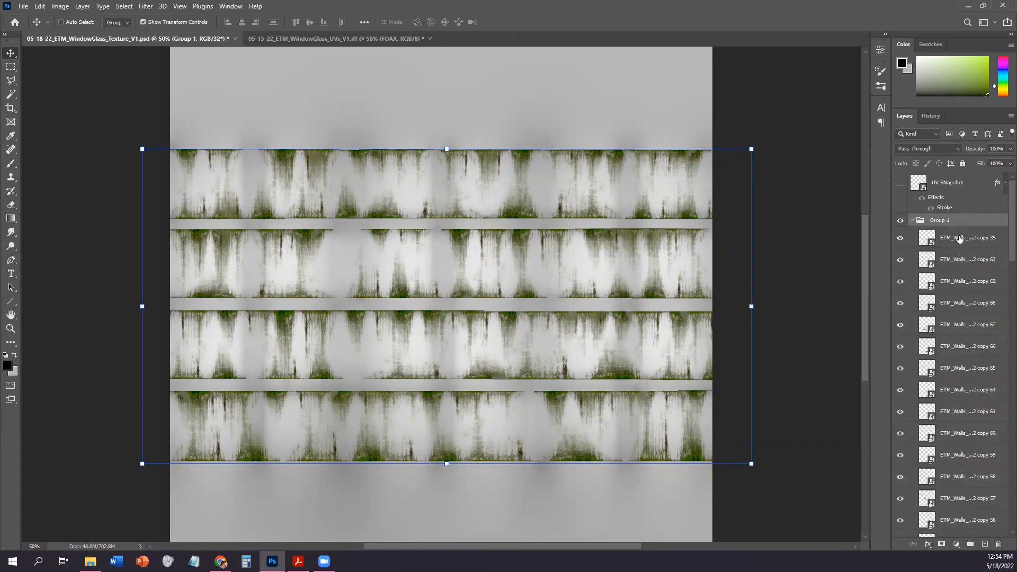
{"action": "left_click", "coordinate": [961, 240]}
{"action": "scroll", "coordinate": [972, 344], "scroll_direction": "down", "scroll_amount": 15}
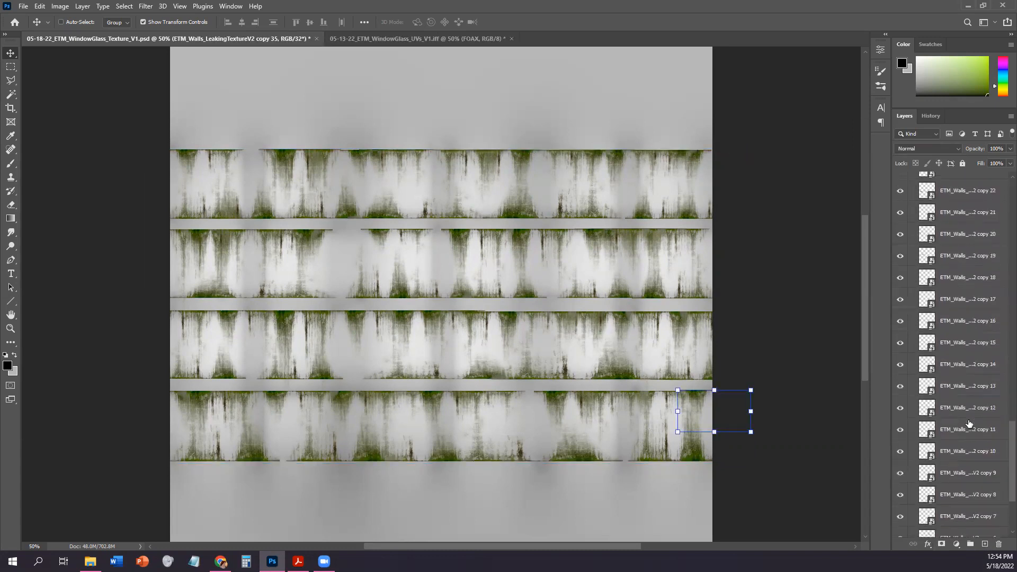
{"action": "left_click", "coordinate": [975, 506], "text": "shift"}
{"action": "right_click", "coordinate": [961, 398]}
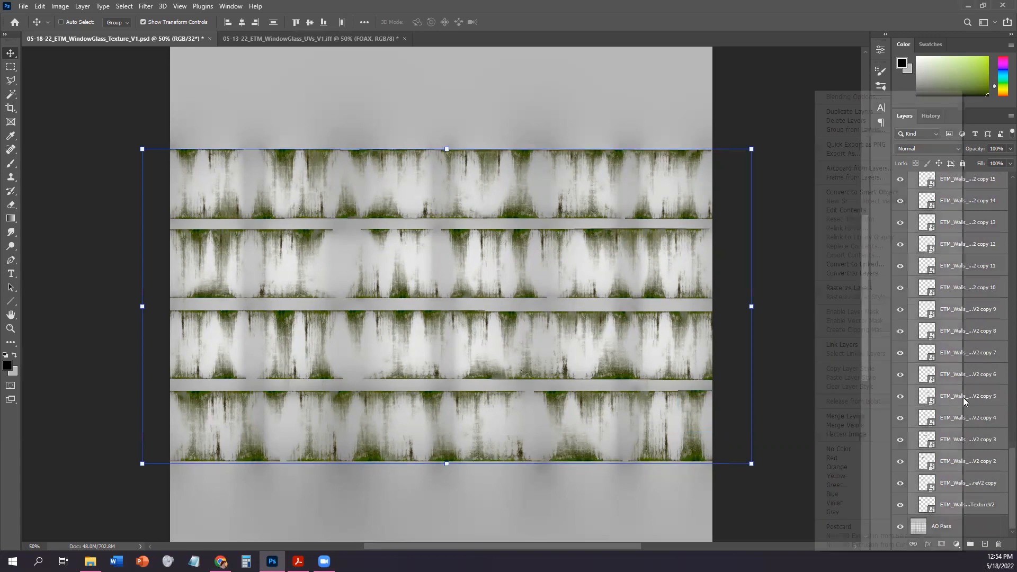
{"action": "left_click", "coordinate": [875, 289]}
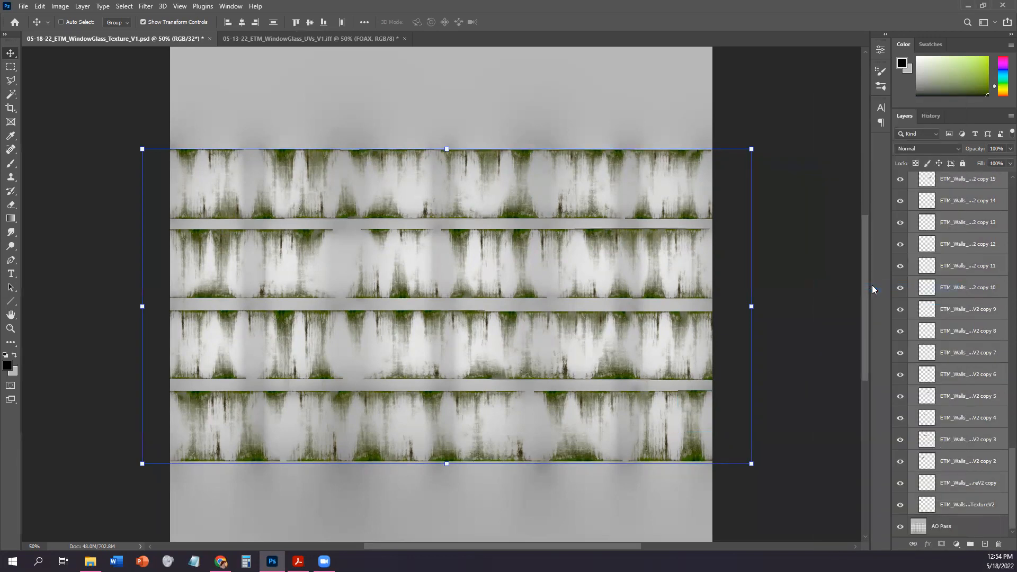
{"action": "scroll", "coordinate": [1003, 471], "scroll_direction": "up", "scroll_amount": 20}
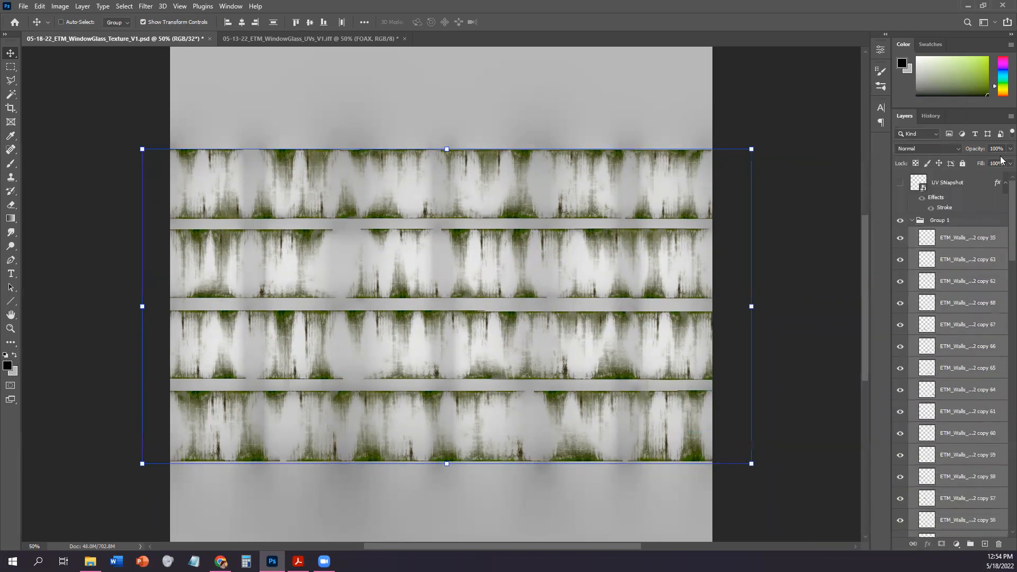
{"action": "left_click", "coordinate": [940, 177]}
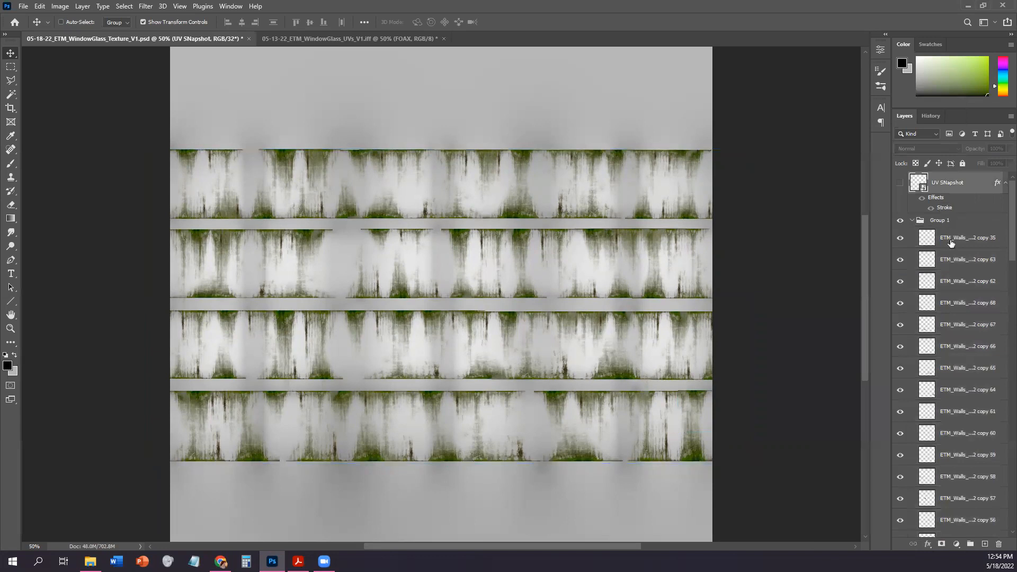
{"action": "left_click", "coordinate": [957, 543]}
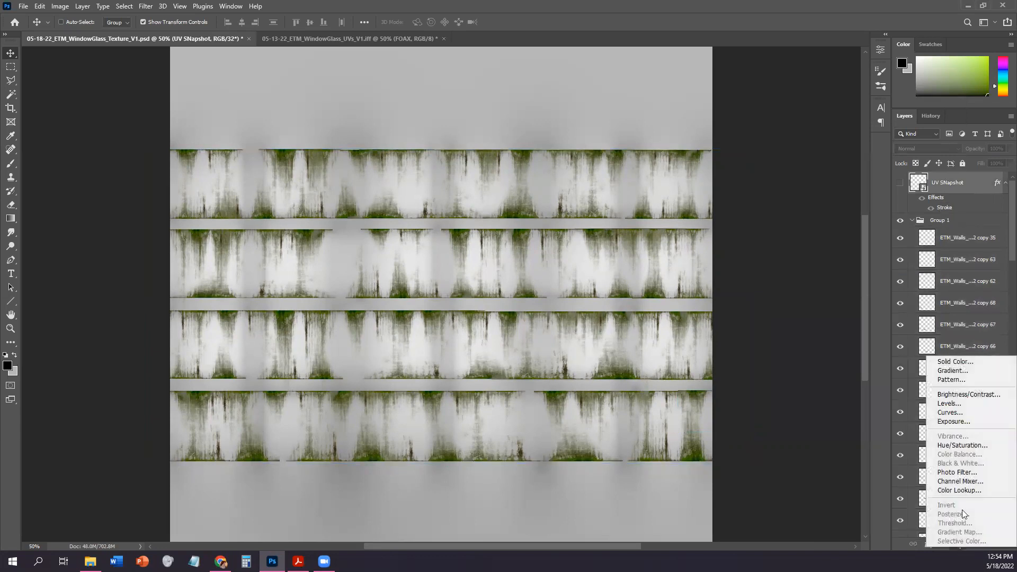
{"action": "left_click", "coordinate": [949, 223]}
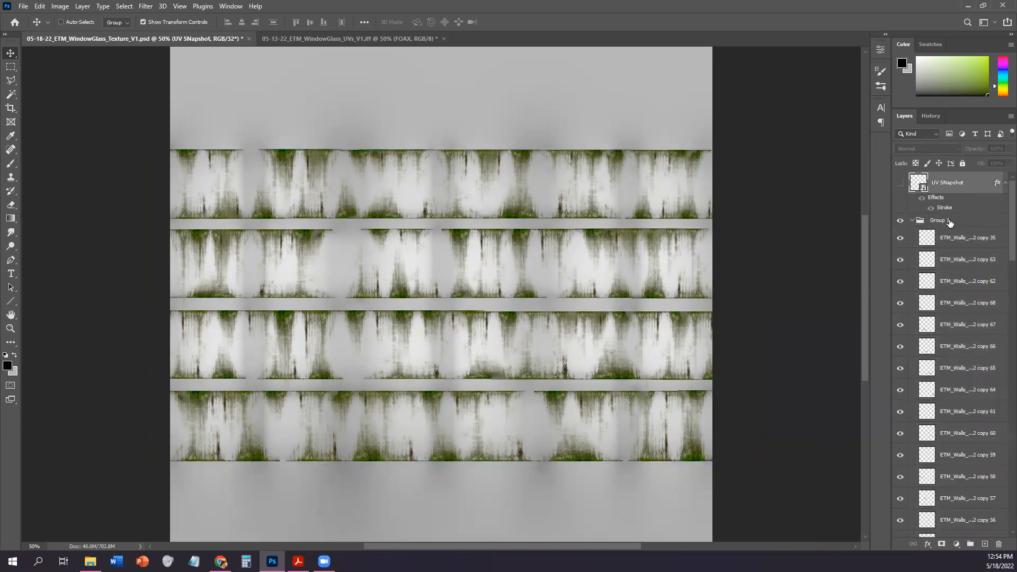
Add a Hue/Saturation adjustment layer with Saturation -100 and place it above Group 1, below the UV SNapshot layer
{"action": "left_click", "coordinate": [949, 222]}
{"action": "left_click", "coordinate": [956, 544]}
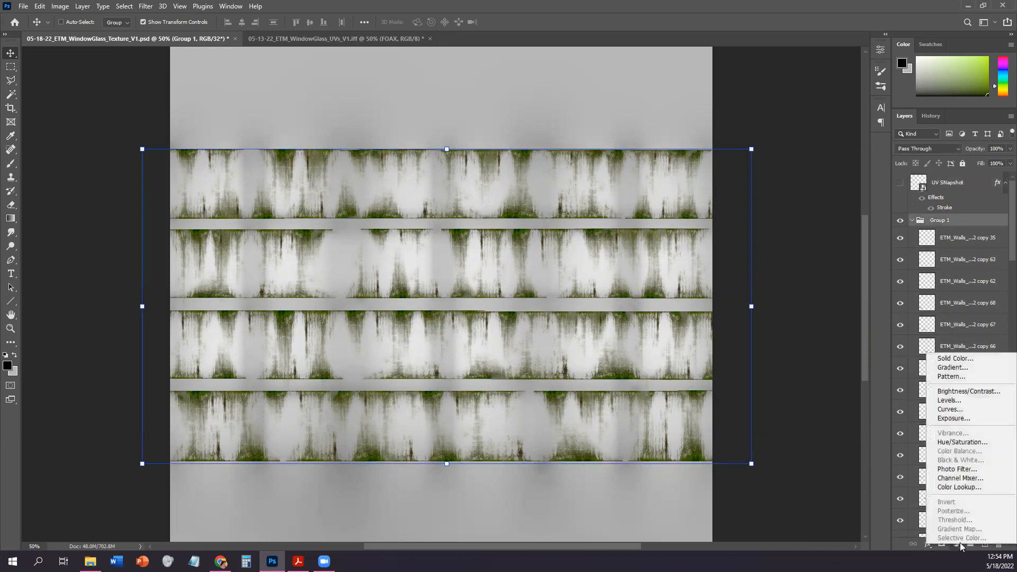
{"action": "left_click", "coordinate": [981, 443]}
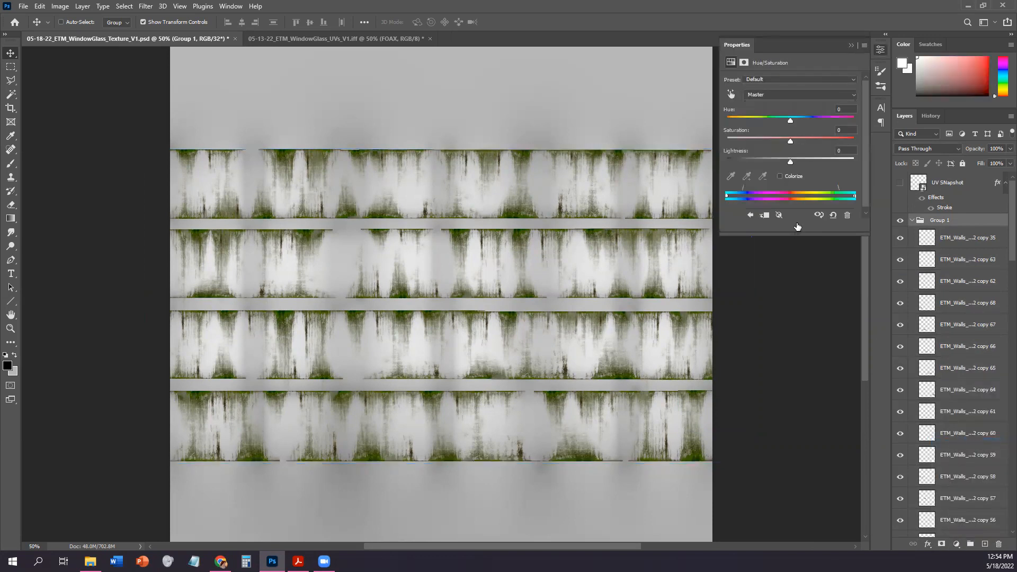
{"action": "left_click_drag", "start_coordinate": [790, 138], "coordinate": [713, 139]}
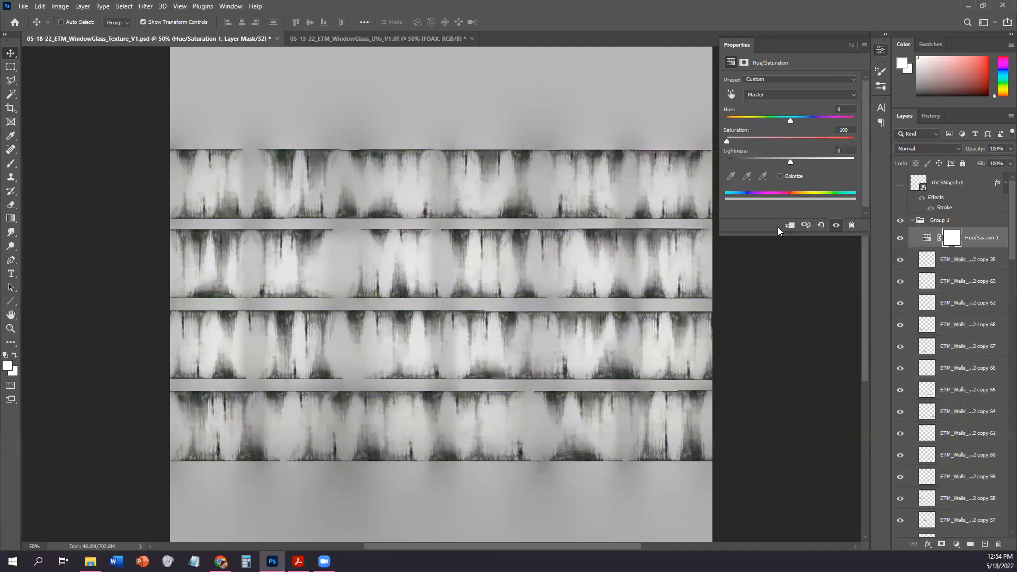
{"action": "left_click_drag", "start_coordinate": [984, 237], "coordinate": [974, 209]}
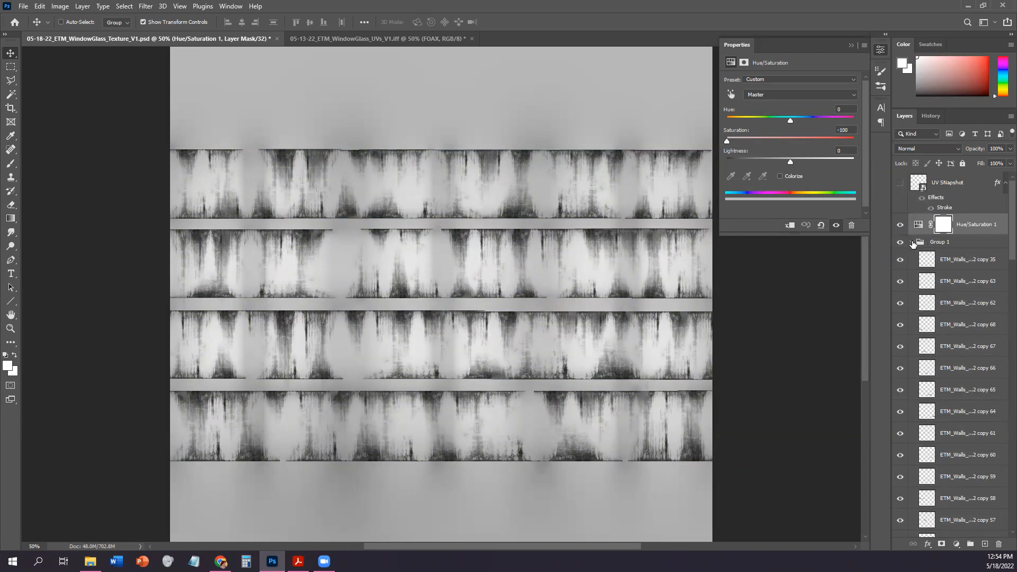
Collapse Group 1, reread Step 51 in the Acrobat textbook, and return to Photoshop
{"action": "left_click", "coordinate": [912, 242]}
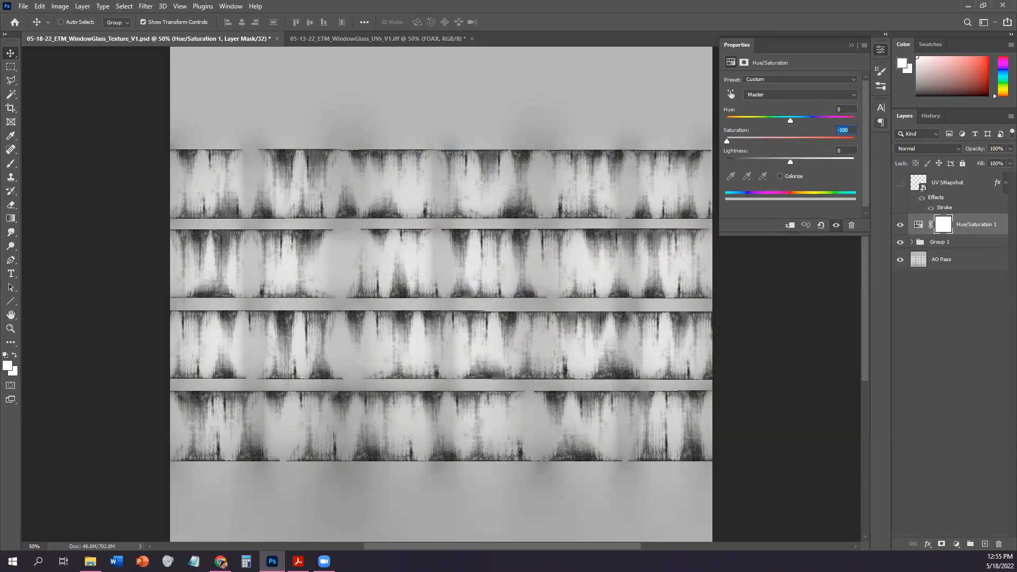
{"action": "left_click", "coordinate": [297, 561]}
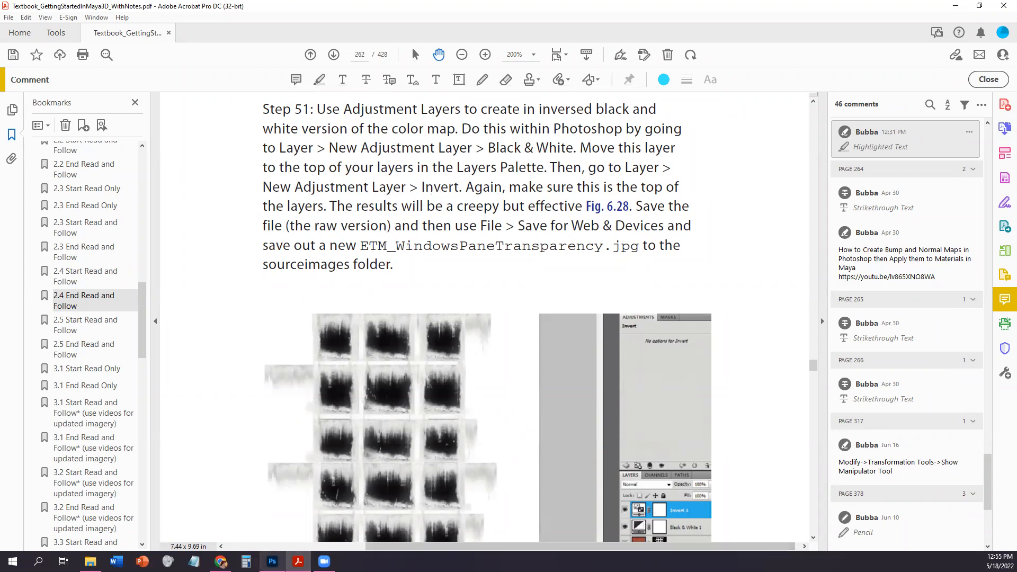
{"action": "left_click", "coordinate": [273, 561]}
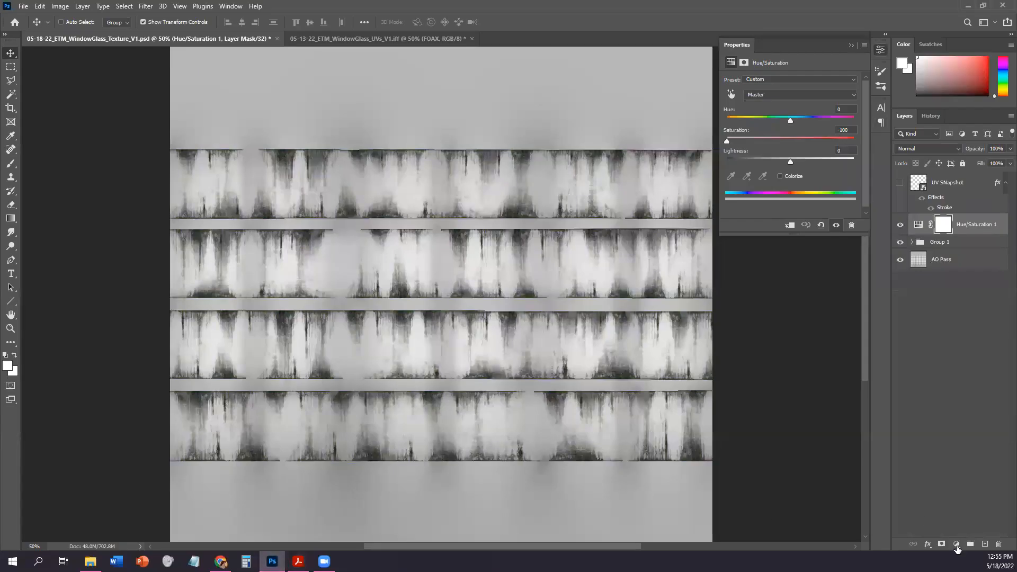
Try merging Group 1 into a single layer and check whether the Invert adjustment layer is available
{"action": "left_click", "coordinate": [956, 545]}
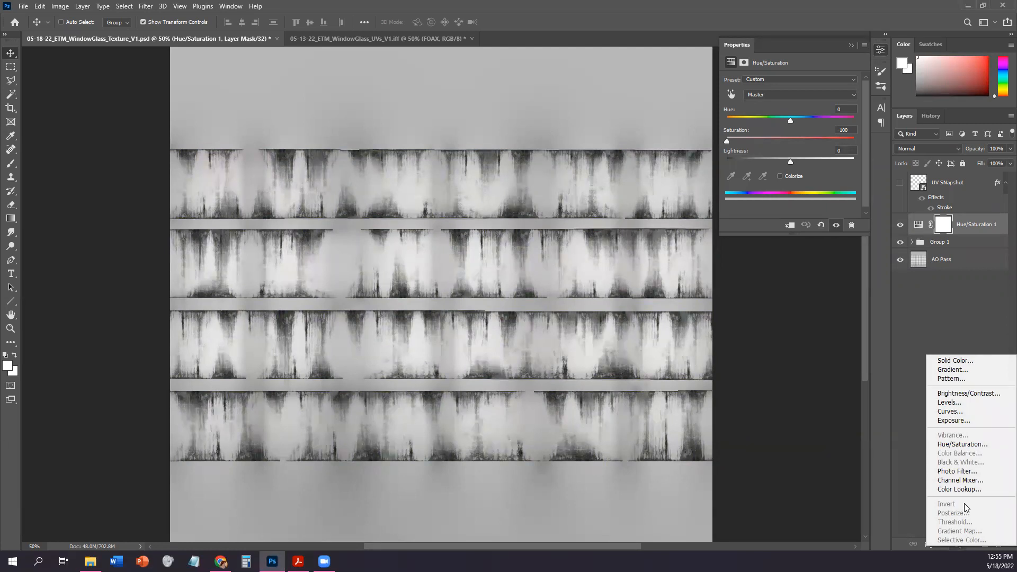
{"action": "left_click", "coordinate": [935, 302]}
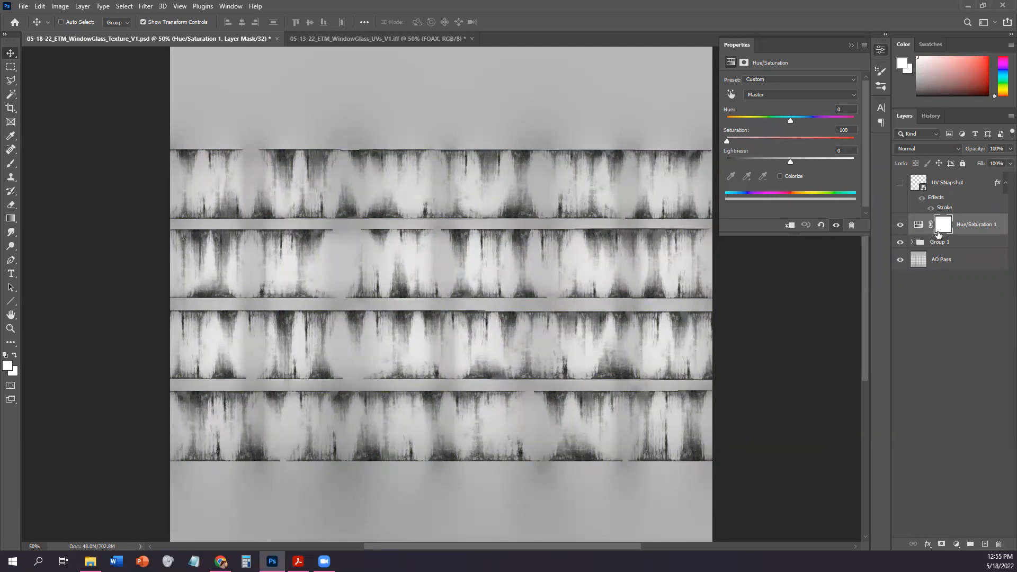
{"action": "left_click", "coordinate": [936, 243]}
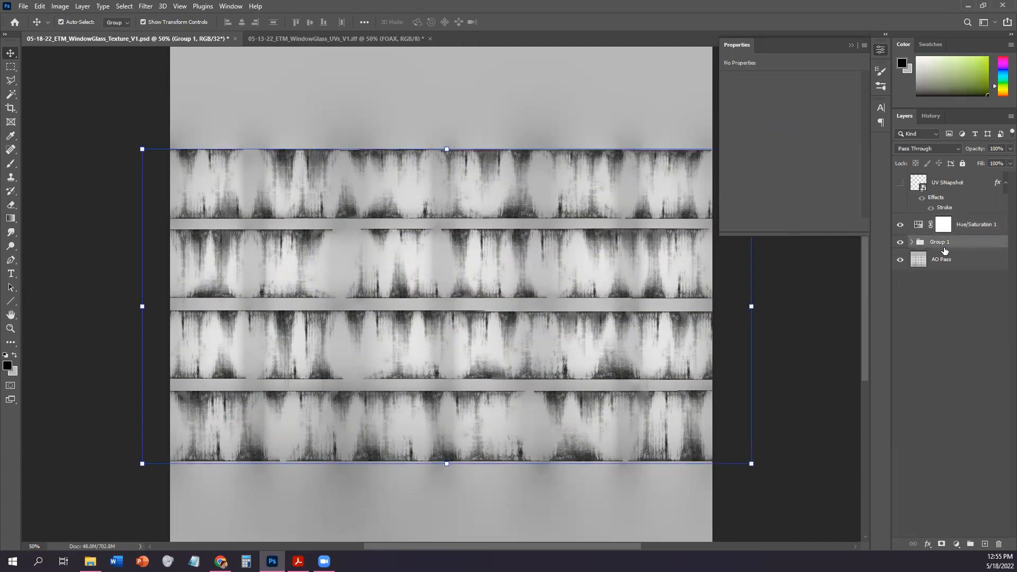
{"action": "key", "text": "ctrl+e"}
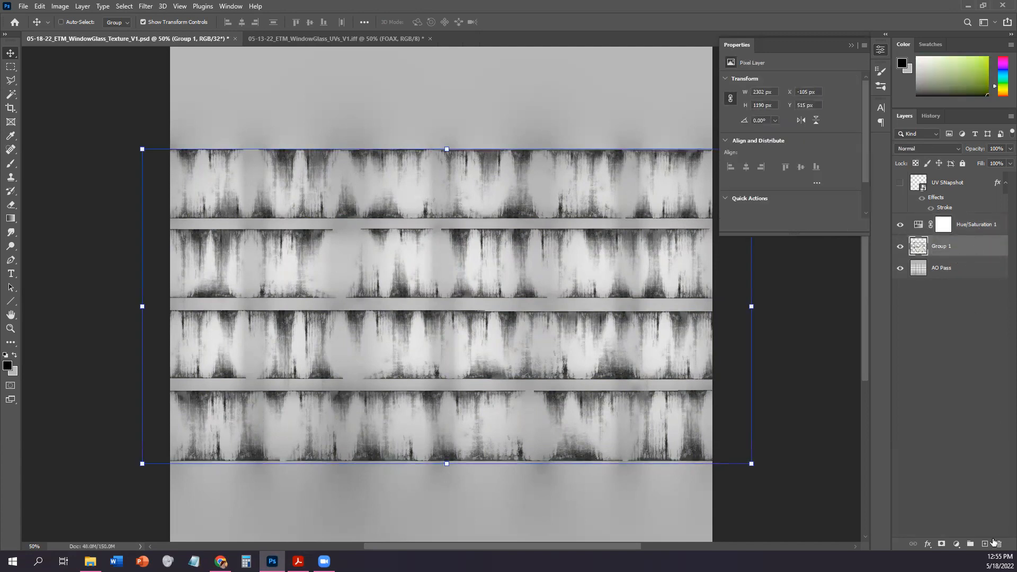
{"action": "left_click", "coordinate": [955, 544]}
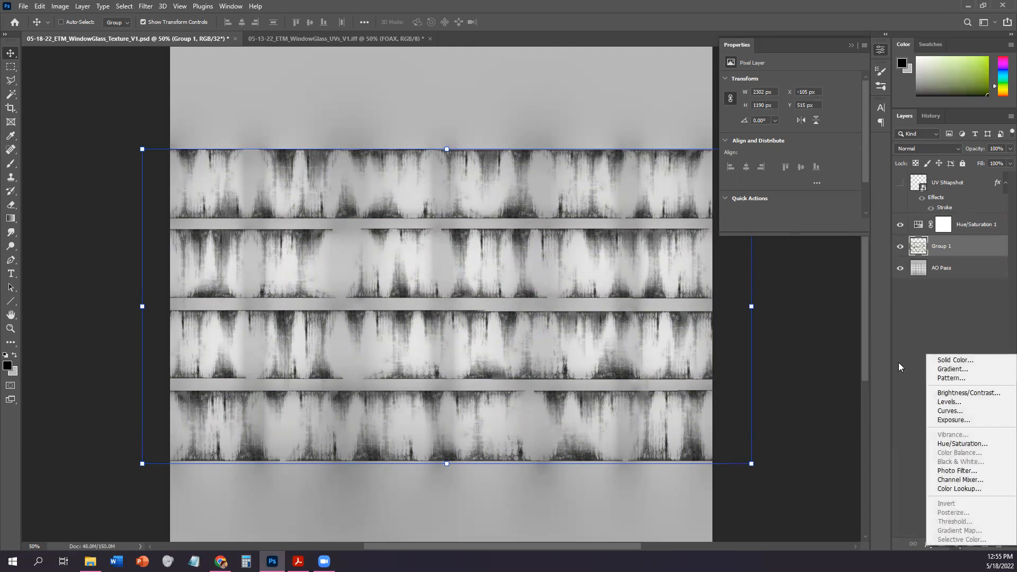
{"action": "left_click", "coordinate": [949, 331]}
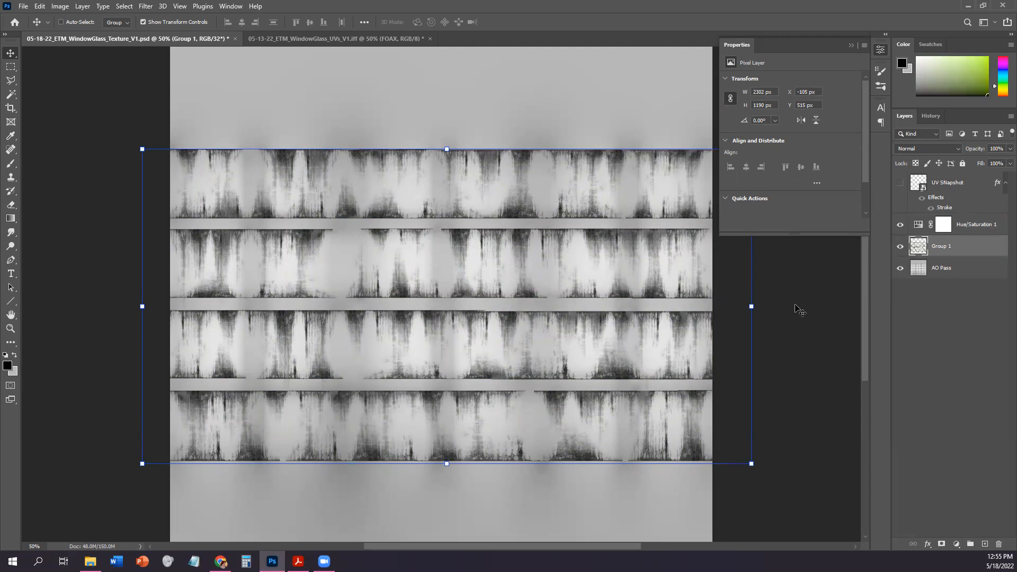
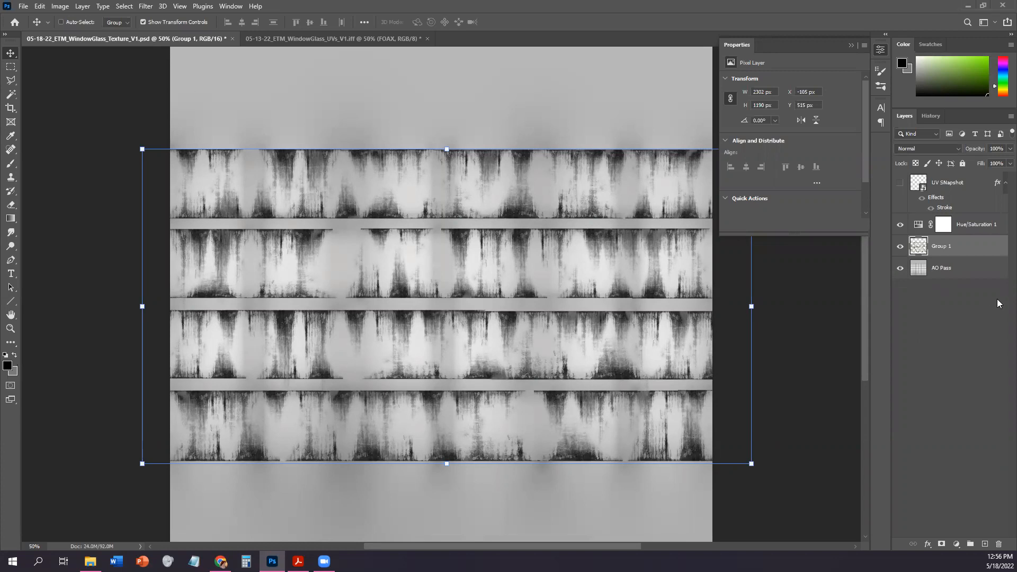
Undo the Group 1 merge and the Hue/Saturation adjustment layer, leaving no layer selected
{"action": "key", "text": "ctrl+z"}
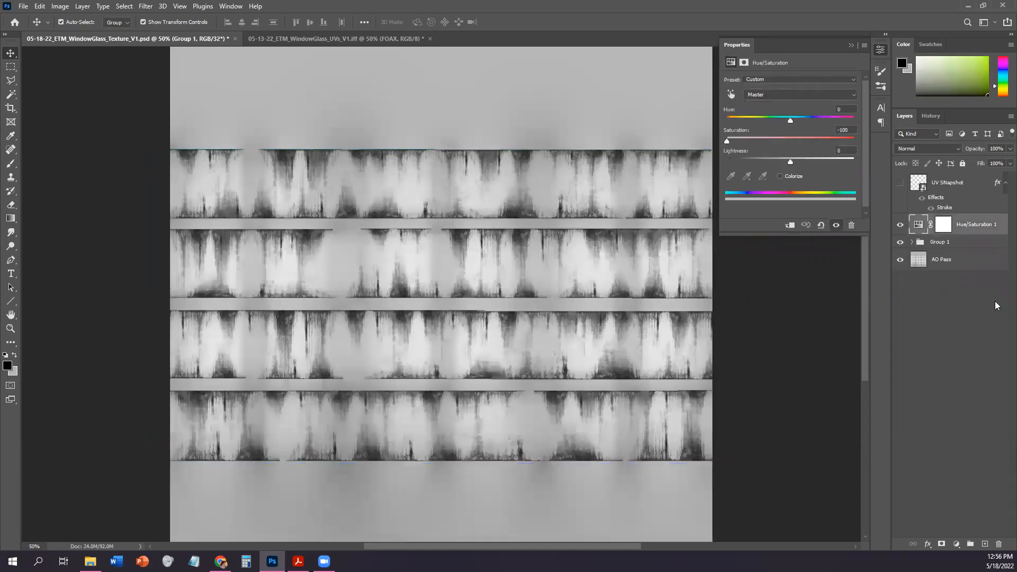
{"action": "key", "text": "ctrl+z"}
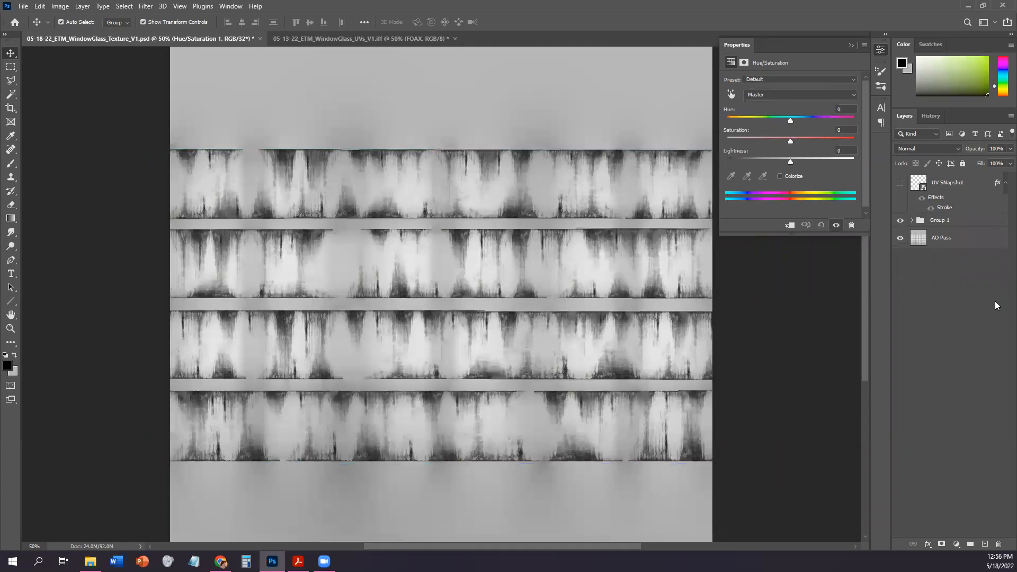
{"action": "left_click", "coordinate": [951, 222]}
{"action": "left_click", "coordinate": [942, 343]}
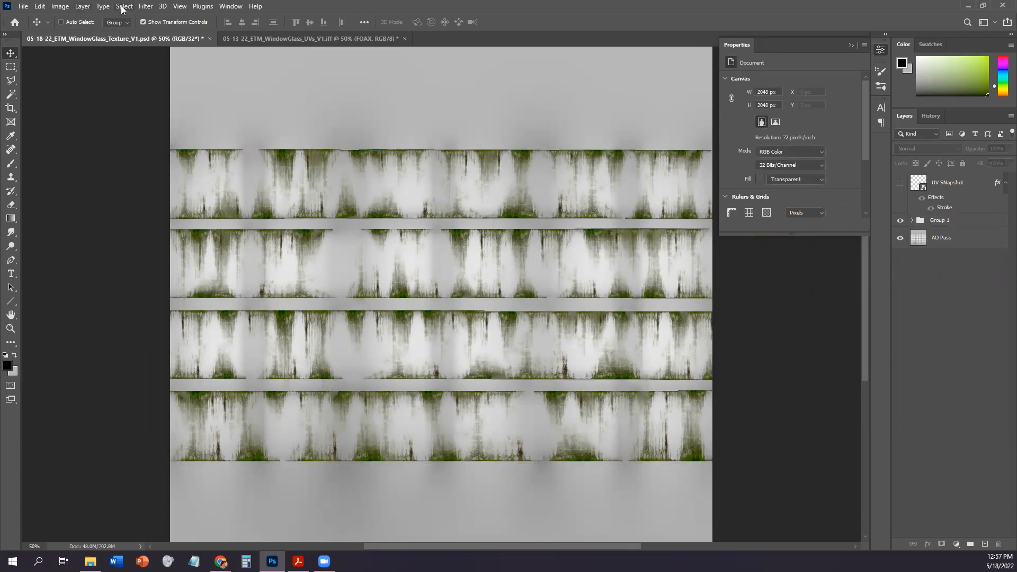
Convert the document to 16 Bits/Channel without merging its layers
{"action": "left_click", "coordinate": [55, 6]}
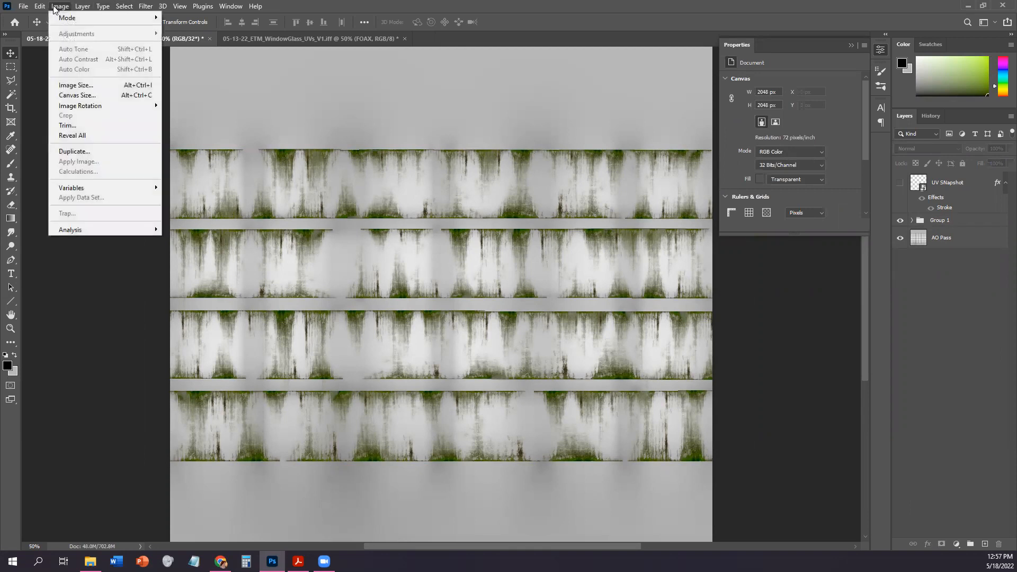
{"action": "mouse_move", "coordinate": [56, 18]}
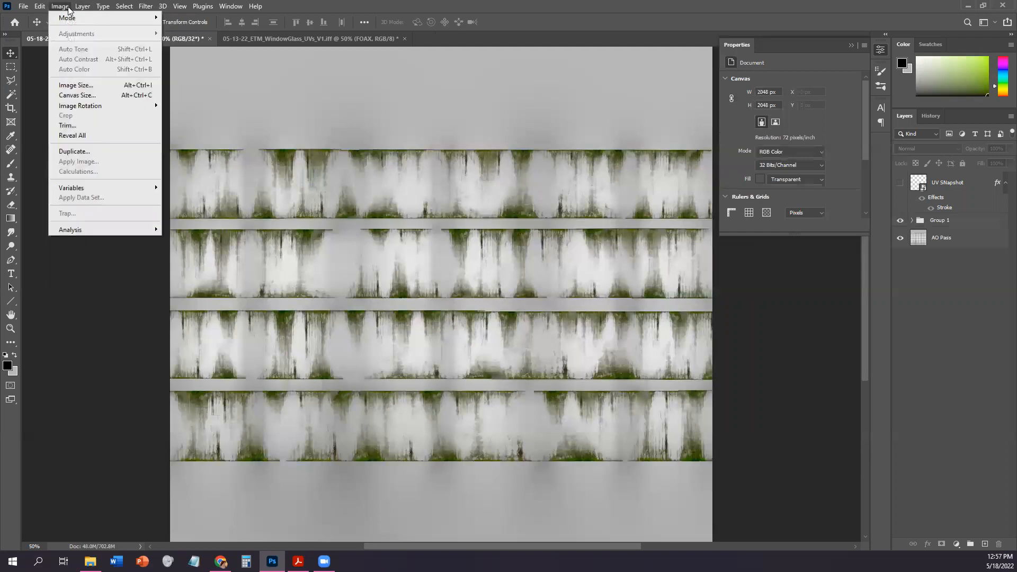
{"action": "mouse_move", "coordinate": [106, 18]}
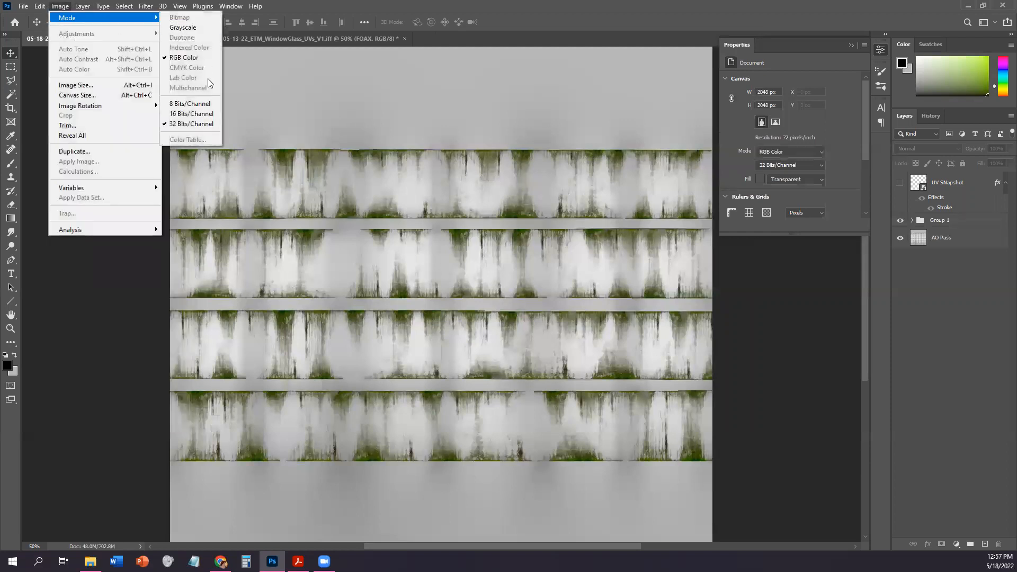
{"action": "left_click", "coordinate": [216, 114]}
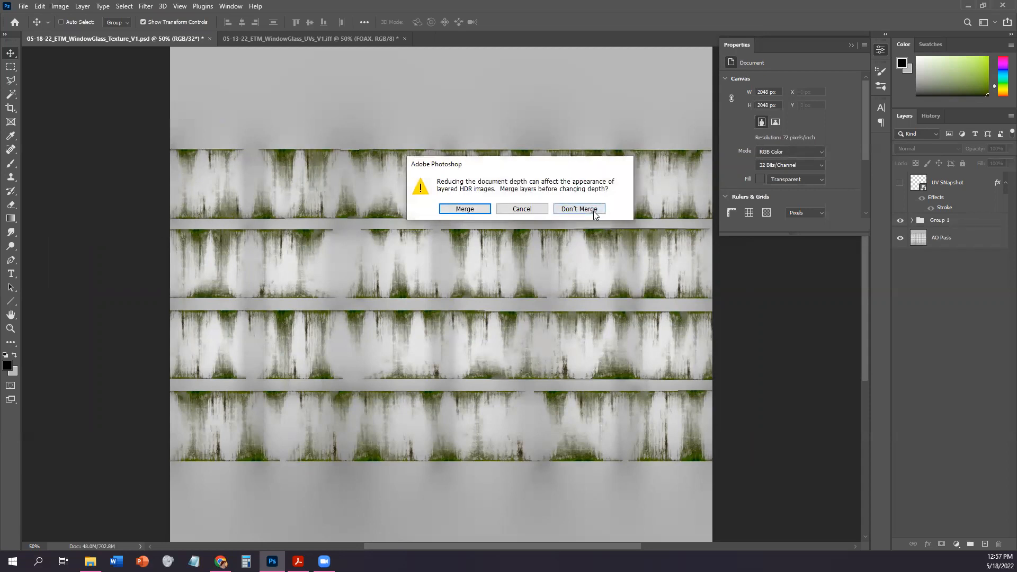
{"action": "left_click", "coordinate": [593, 209]}
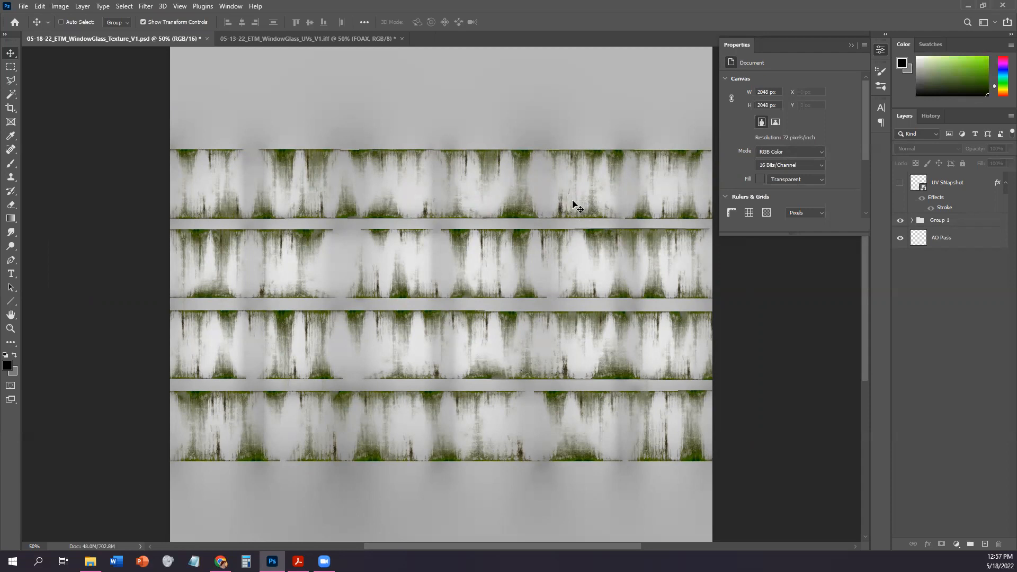
Add a default Black & White adjustment layer above Group 1, with an Invert adjustment layer on top of it
{"action": "left_click", "coordinate": [950, 228]}
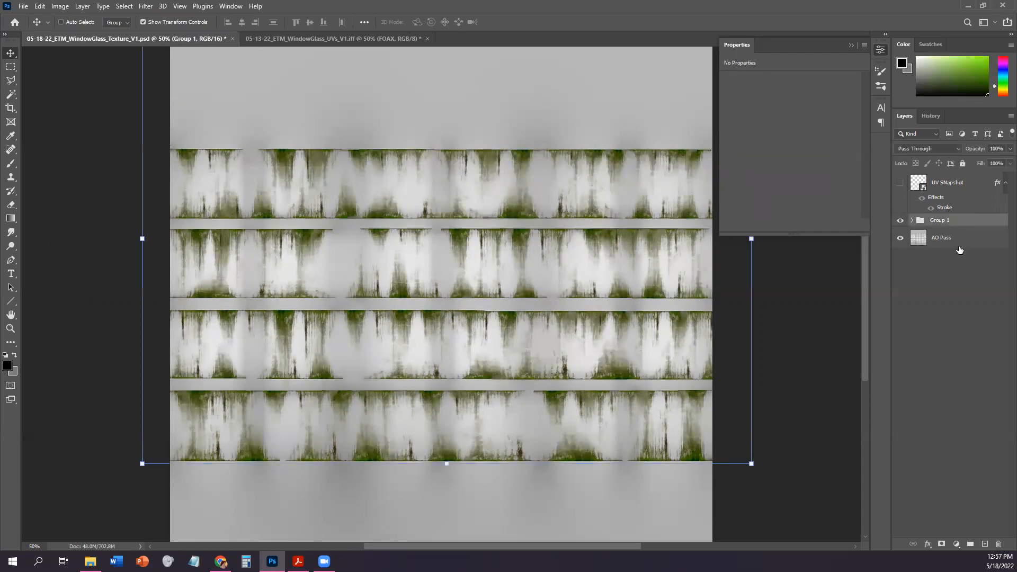
{"action": "left_click", "coordinate": [956, 544]}
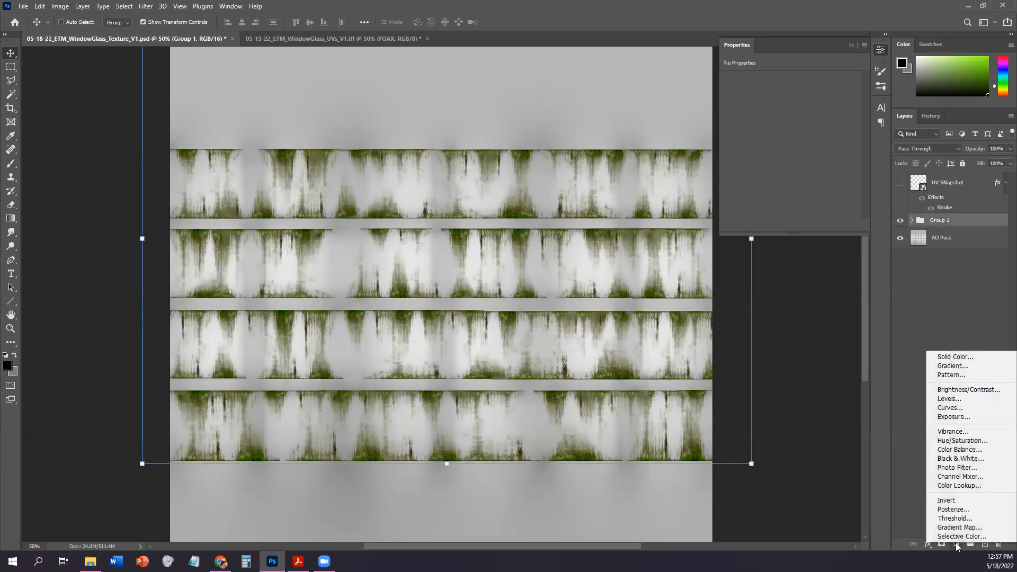
{"action": "left_click", "coordinate": [960, 458]}
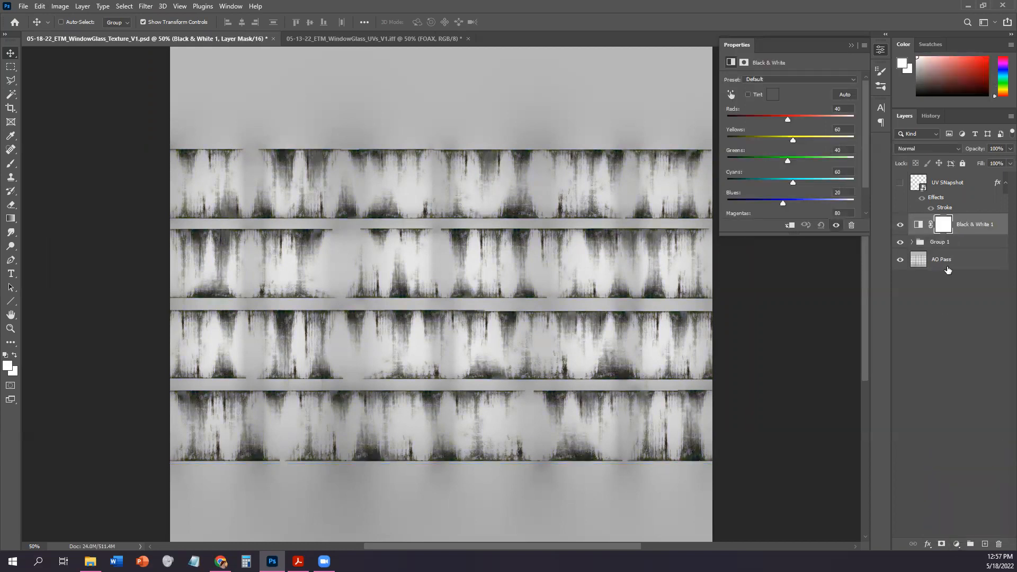
{"action": "left_click", "coordinate": [956, 545]}
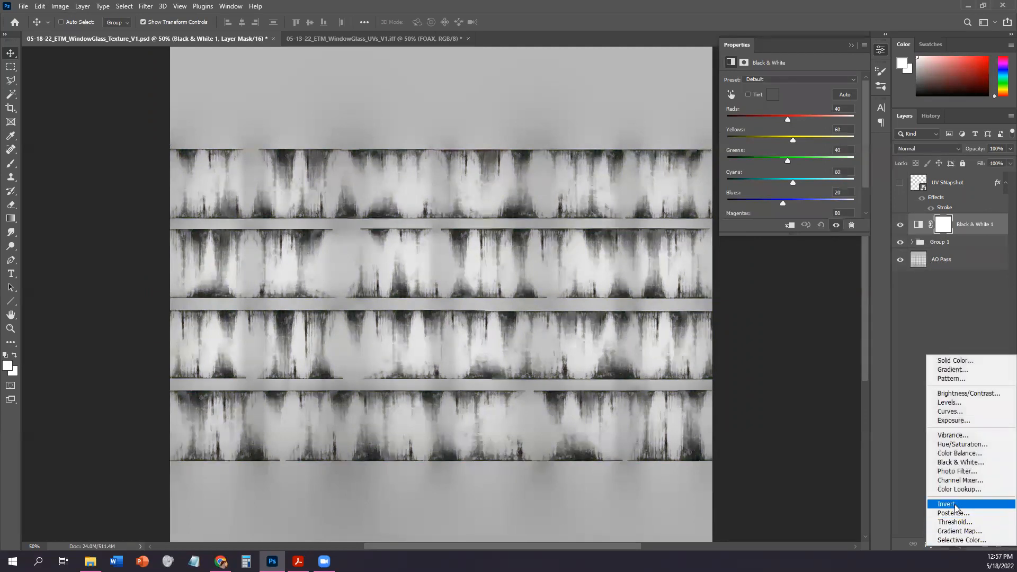
{"action": "left_click", "coordinate": [955, 505]}
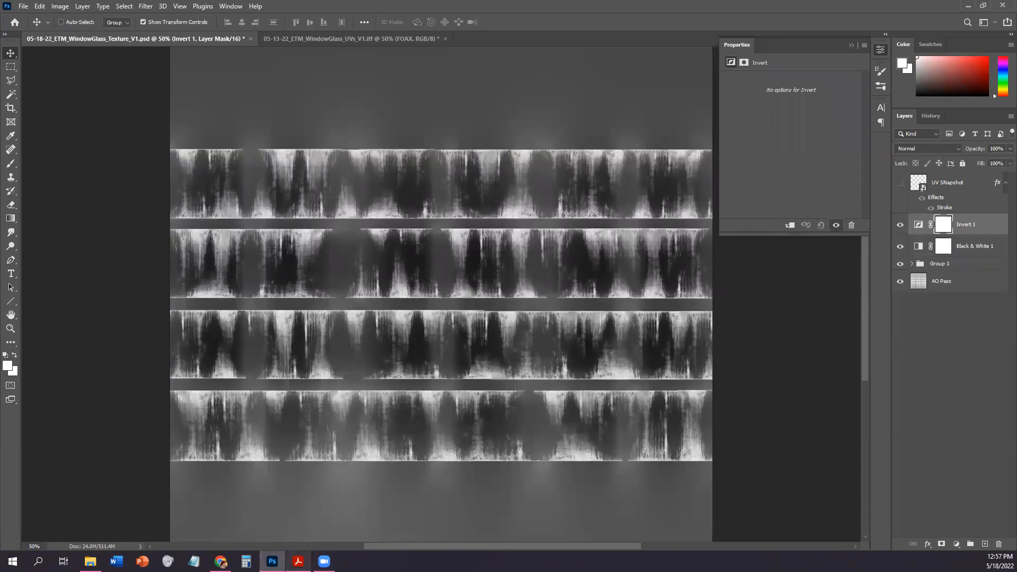
Check Step 51 in the Acrobat textbook, return to Photoshop, and save the document as 05-18-22_ETM_WindowGlass_Texture_V2 in PSD format with Maximize Compatibility
{"action": "left_click", "coordinate": [298, 561]}
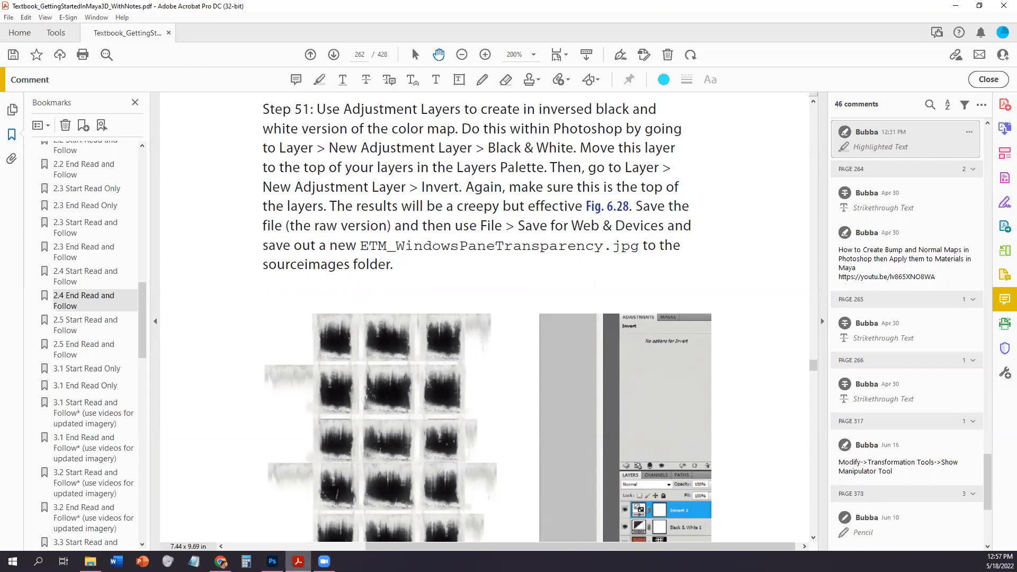
{"action": "left_click", "coordinate": [273, 561]}
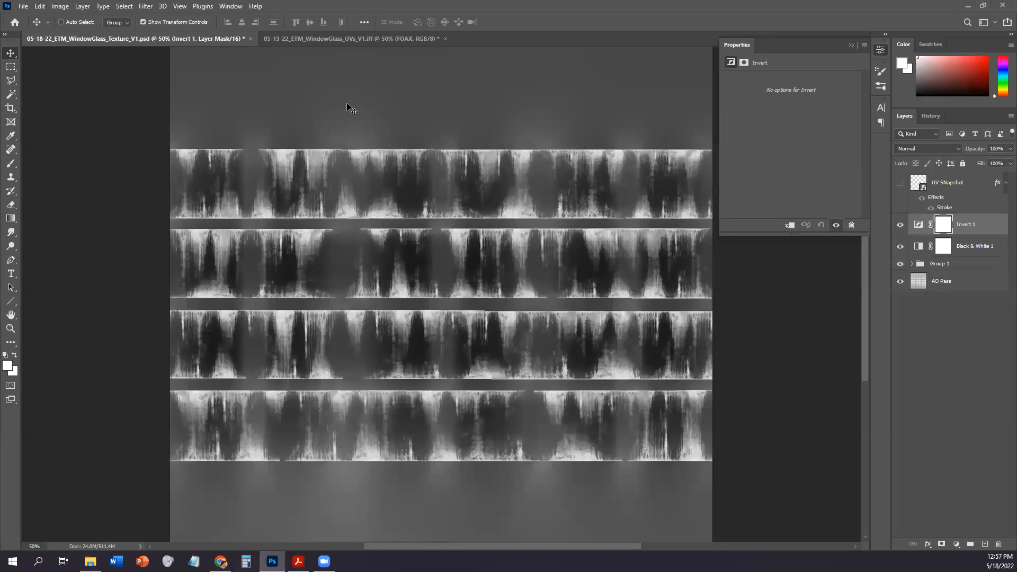
{"action": "left_click", "coordinate": [24, 7]}
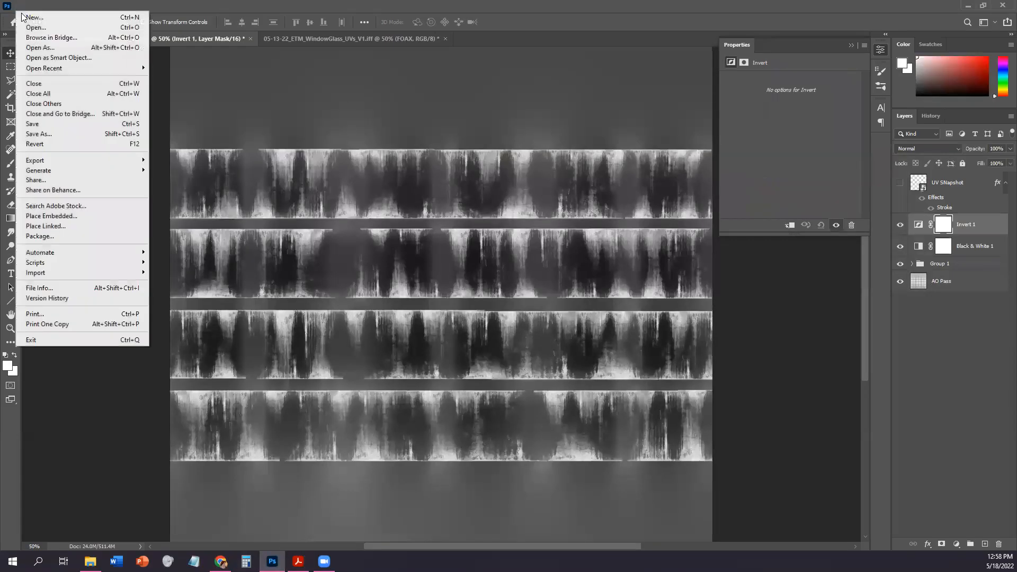
{"action": "left_click", "coordinate": [34, 134]}
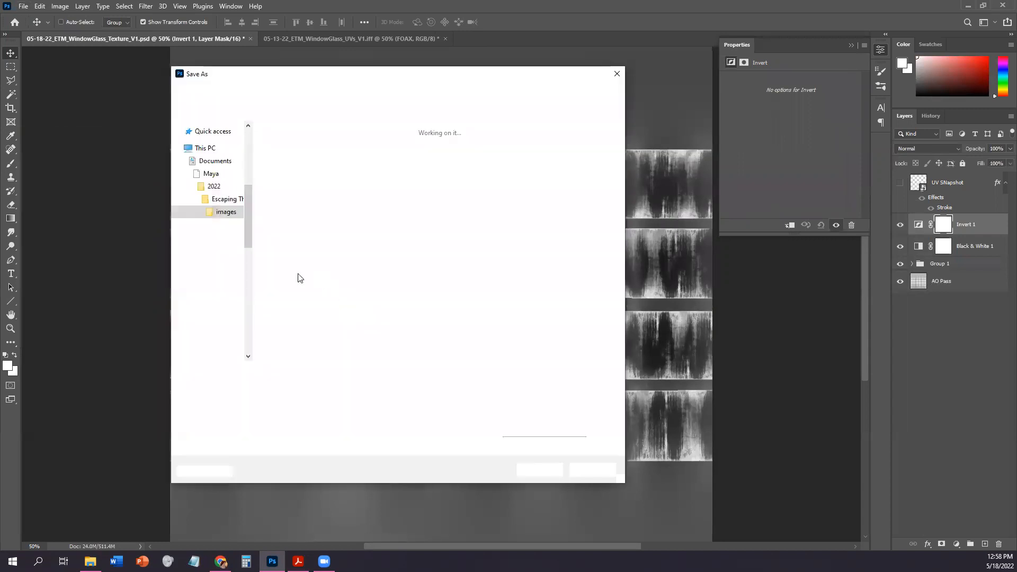
{"action": "left_click", "coordinate": [381, 376]}
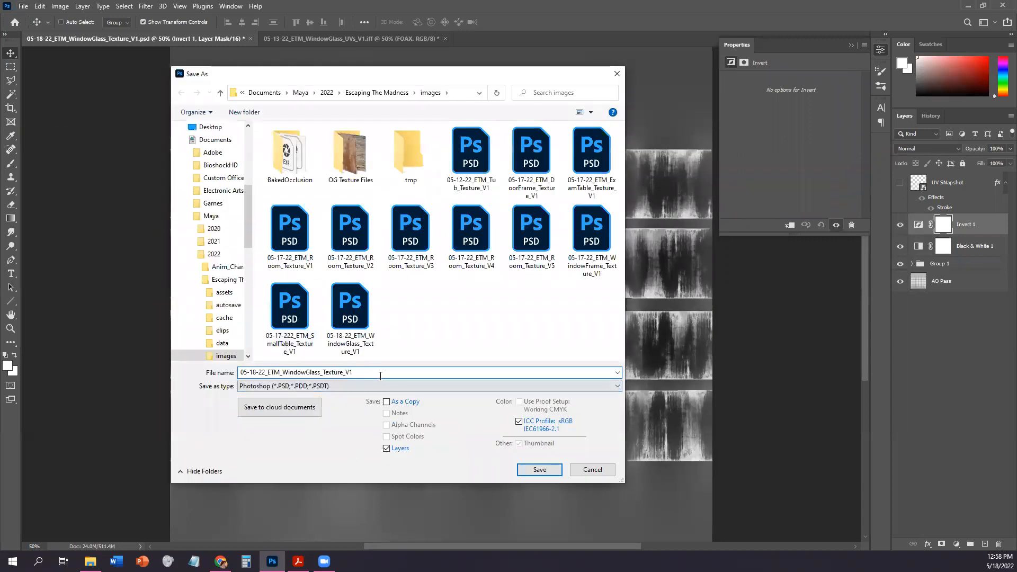
{"action": "key", "text": "BackSpace"}
{"action": "type", "text": "2"}
{"action": "key", "text": "Return"}
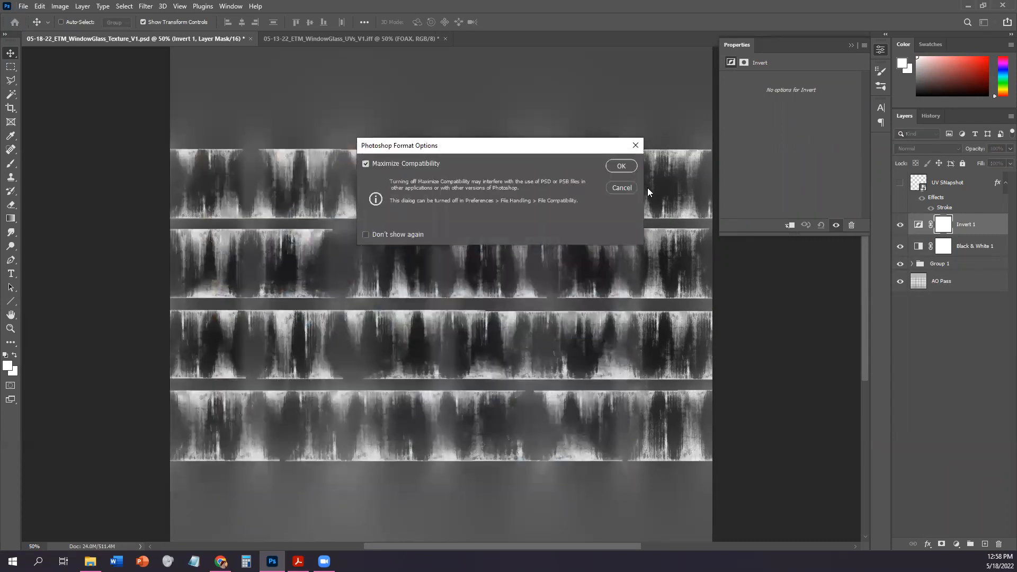
{"action": "left_click", "coordinate": [620, 166]}
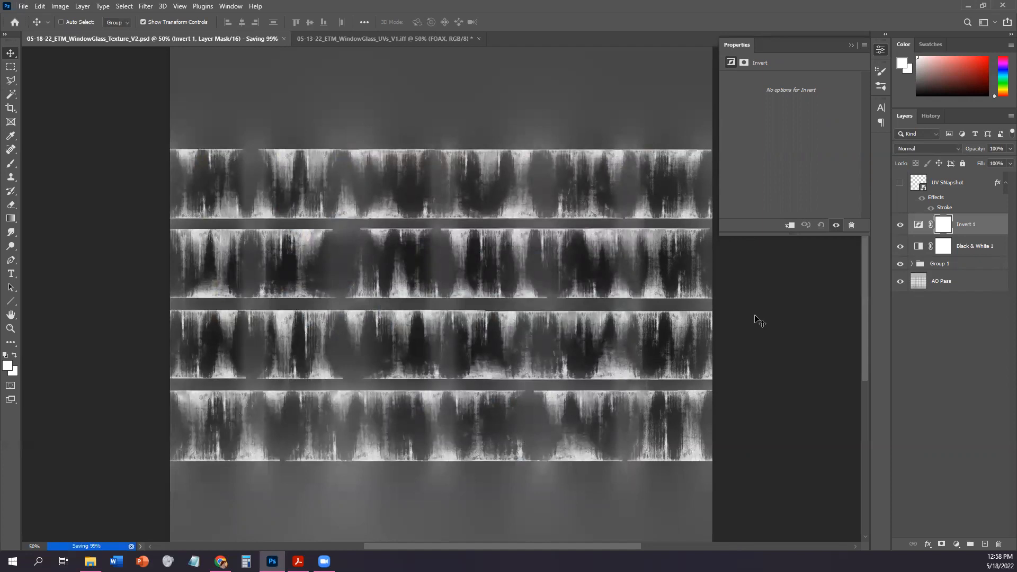
Begin saving a JPEG copy of the inverted black-and-white texture, with the project's sourceimages folder as the destination
{"action": "left_click", "coordinate": [24, 6]}
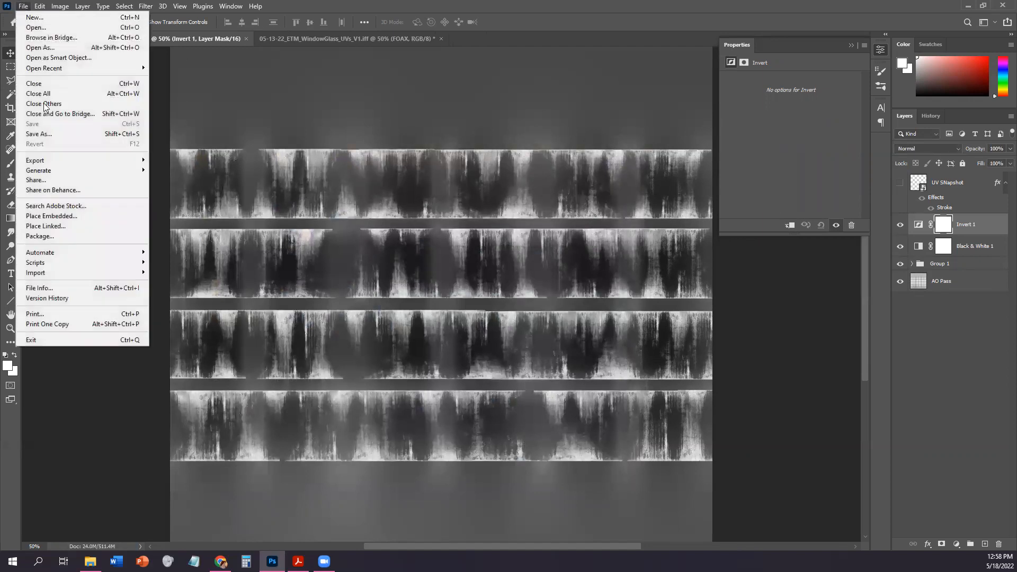
{"action": "left_click", "coordinate": [106, 139]}
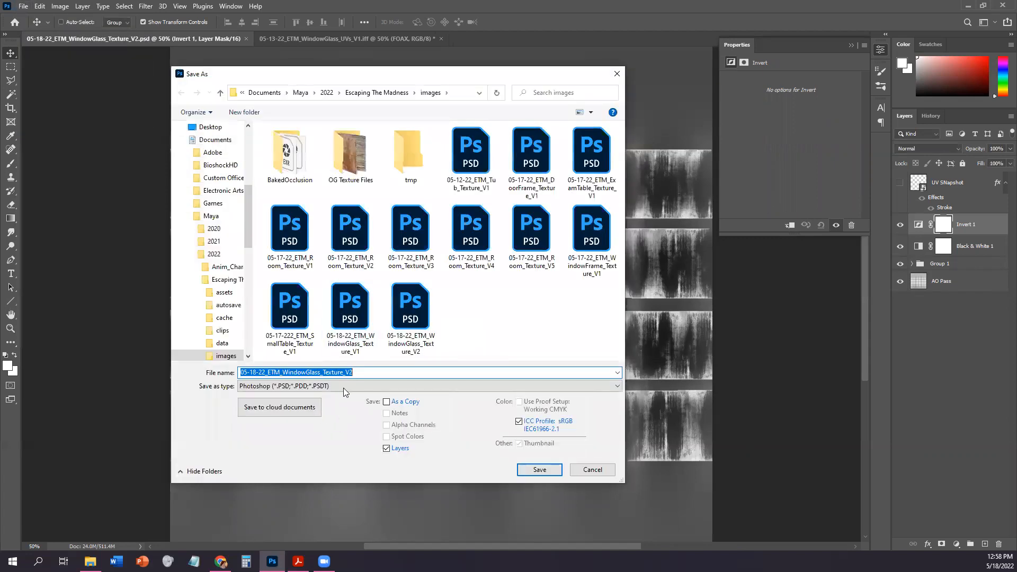
{"action": "left_click", "coordinate": [343, 387]}
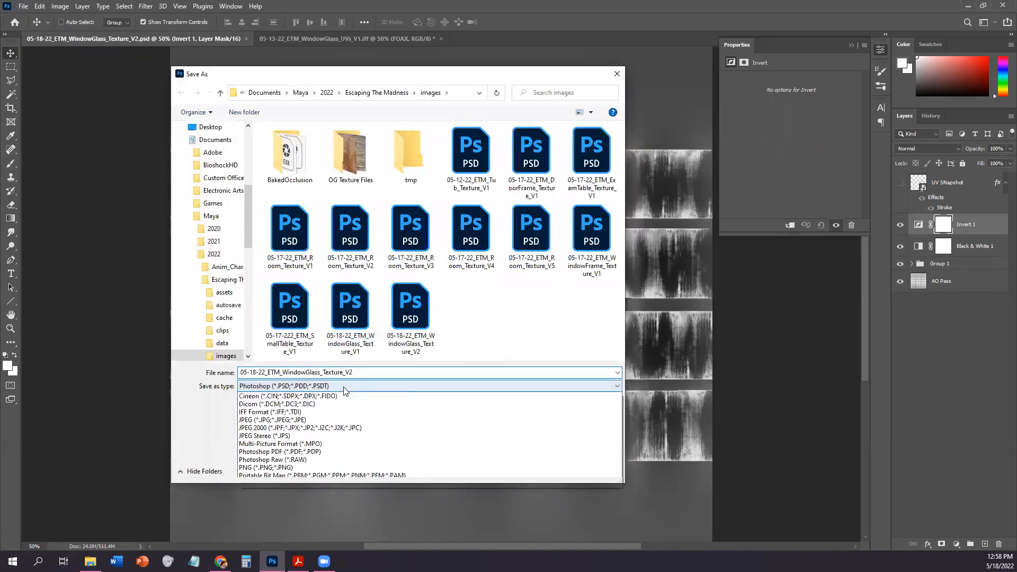
{"action": "left_click", "coordinate": [311, 435]}
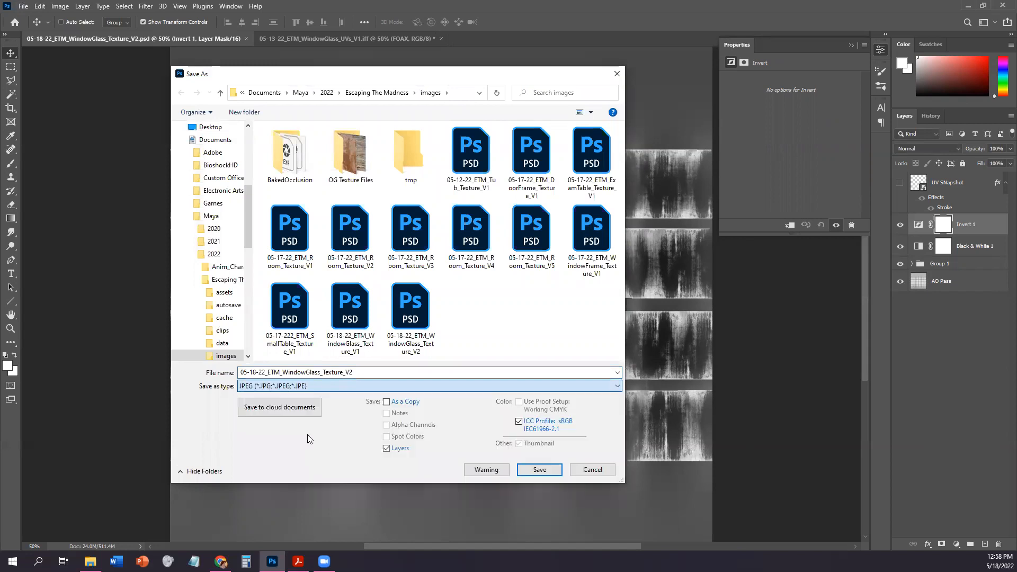
{"action": "left_click", "coordinate": [386, 92]}
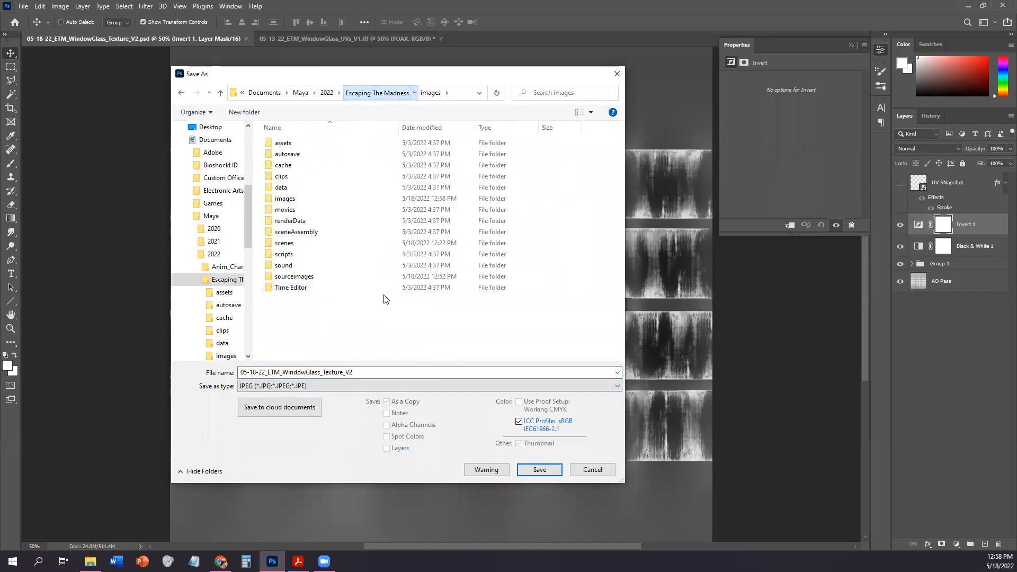
{"action": "double_click", "coordinate": [294, 277]}
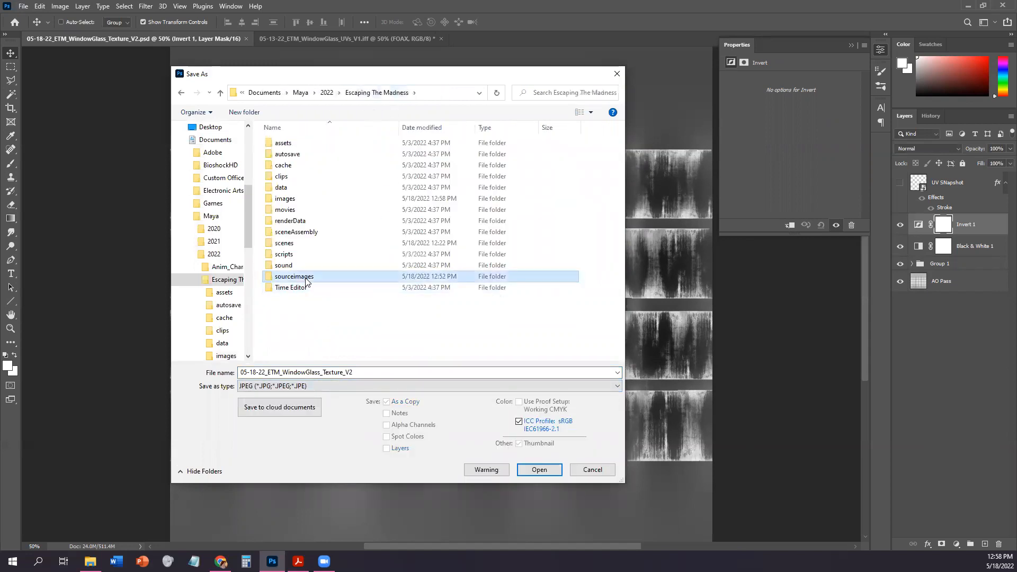
Name the JPEG copy 05-18-22_ETM_WindowGlass_Transperency_V1 and save it at quality 12 (Maximum) with the Baseline ("Standard") format
{"action": "left_click", "coordinate": [368, 371]}
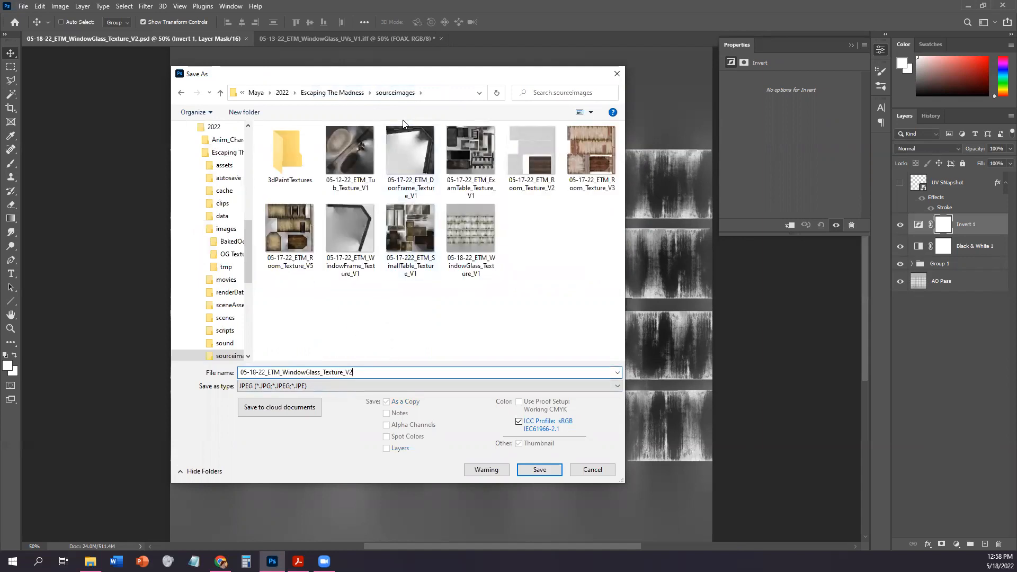
{"action": "key", "text": "BackSpace"}
{"action": "type", "text": "1"}
{"action": "left_click_drag", "start_coordinate": [345, 372], "coordinate": [328, 371]}
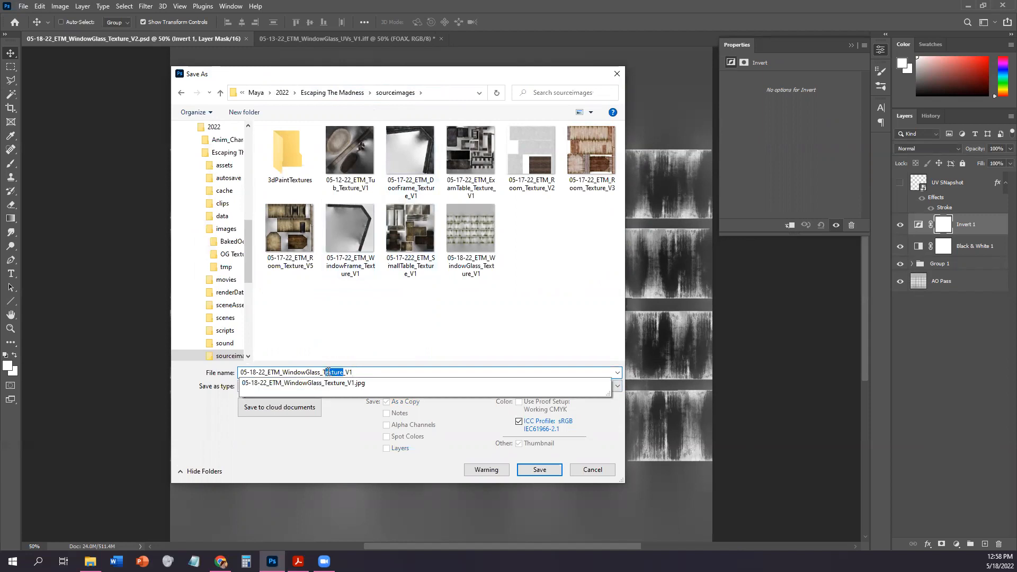
{"action": "type", "text": "ransperency"}
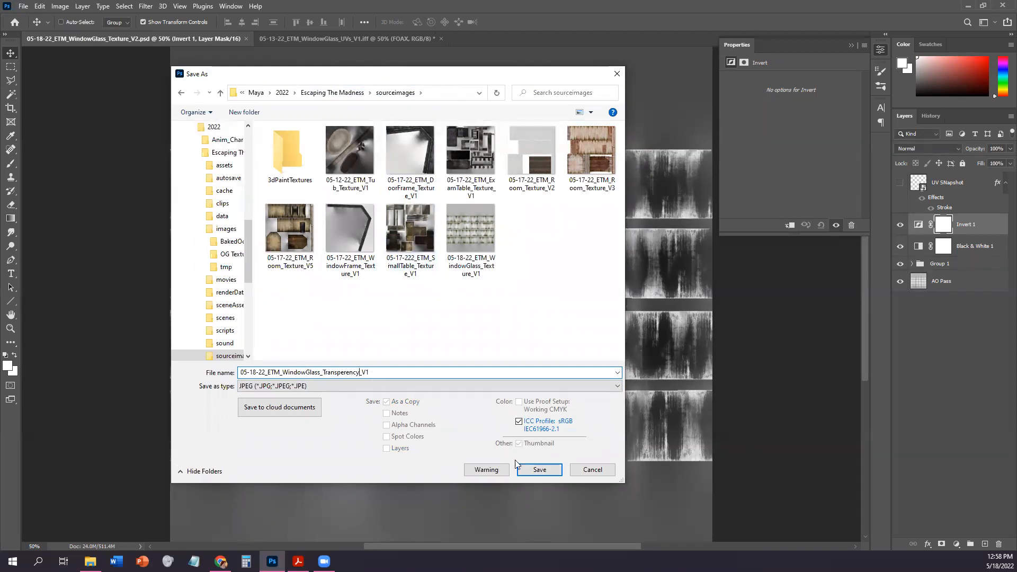
{"action": "left_click", "coordinate": [542, 473]}
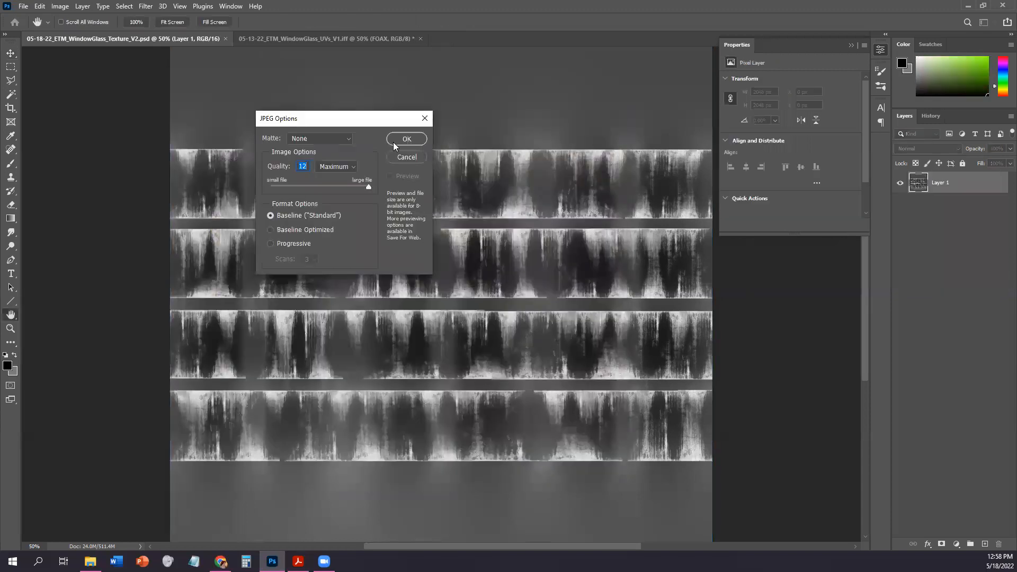
{"action": "left_click", "coordinate": [394, 141]}
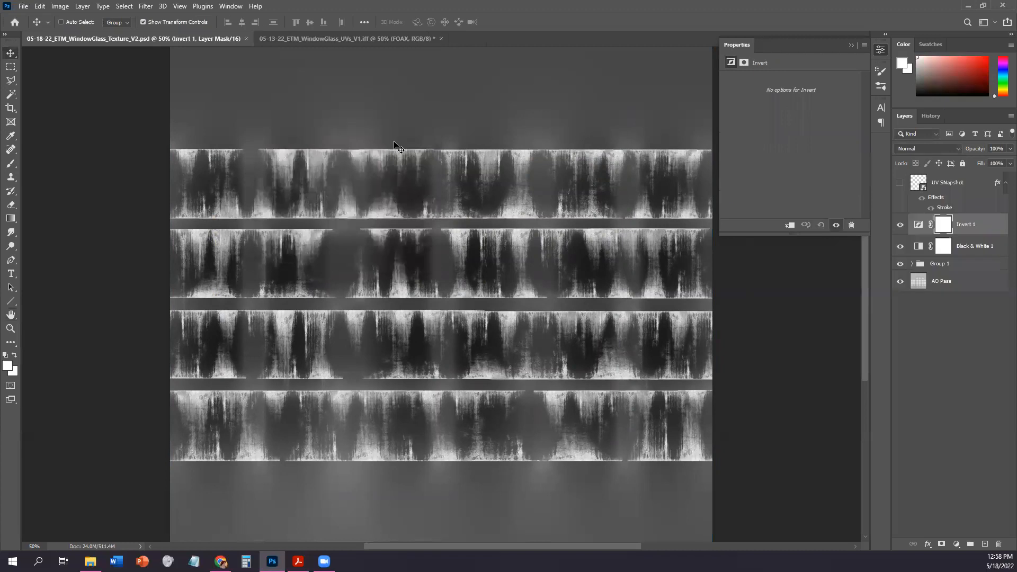
Switch to the Acrobat textbook and read the note on Adjustment Layers and the following step on the transparency map
{"action": "left_click", "coordinate": [298, 561]}
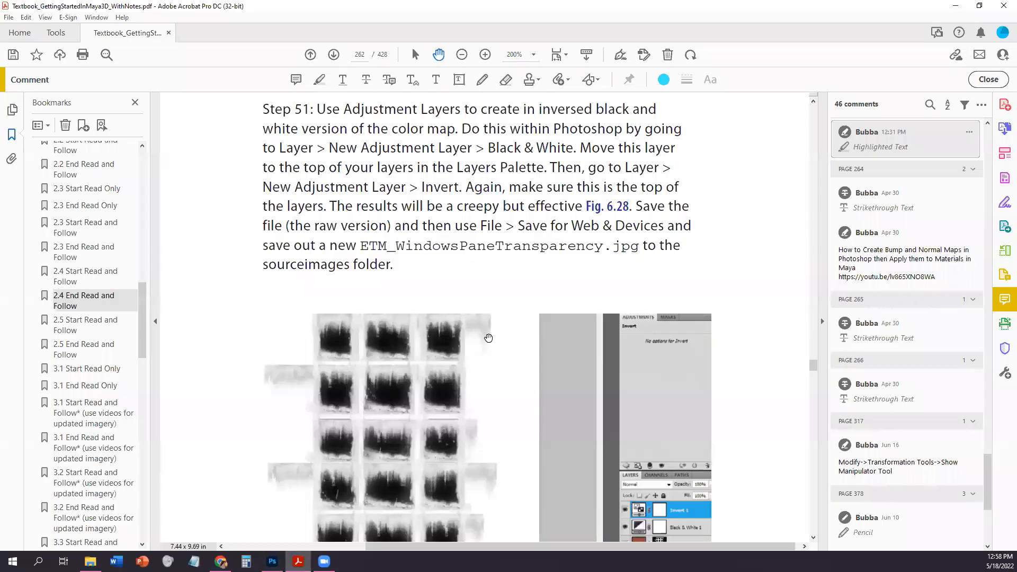
{"action": "scroll", "coordinate": [488, 337], "scroll_direction": "down", "scroll_amount": 10}
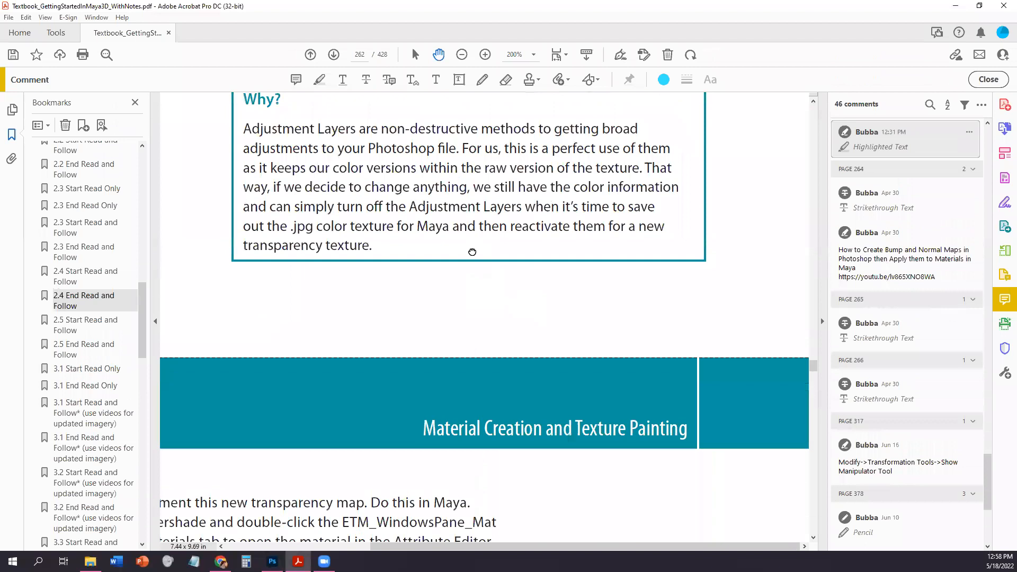
{"action": "left_click_drag", "start_coordinate": [307, 178], "coordinate": [312, 189]}
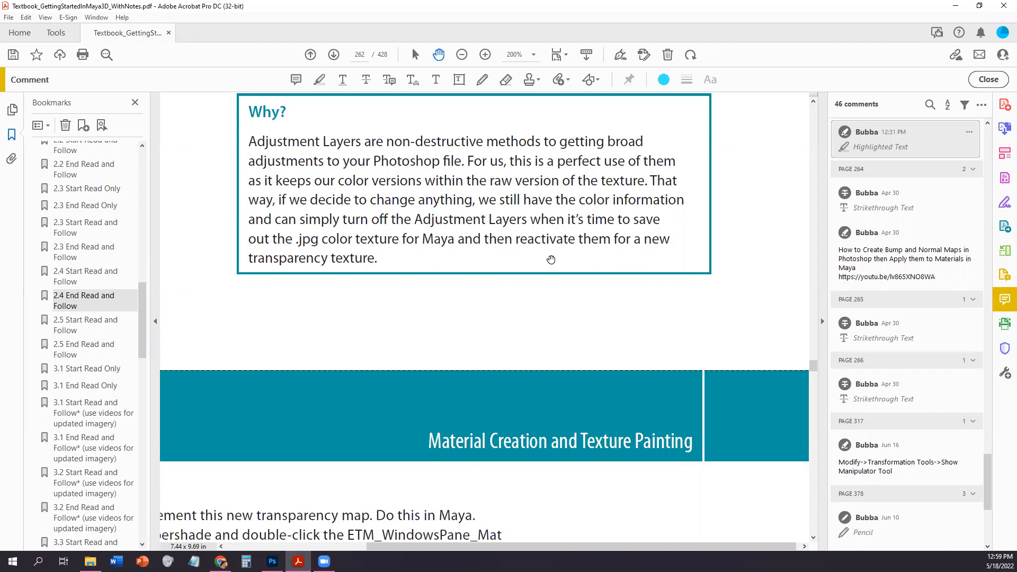
{"action": "scroll", "coordinate": [626, 302], "scroll_direction": "down", "scroll_amount": 8}
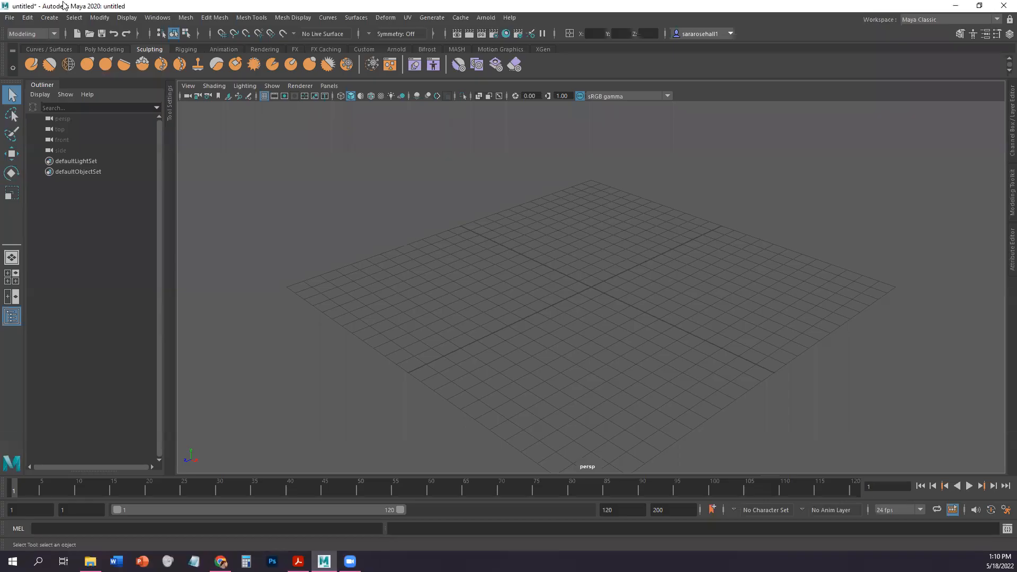
In Maya, set the current project to the Escaping The Madness folder
{"action": "left_click", "coordinate": [13, 19]}
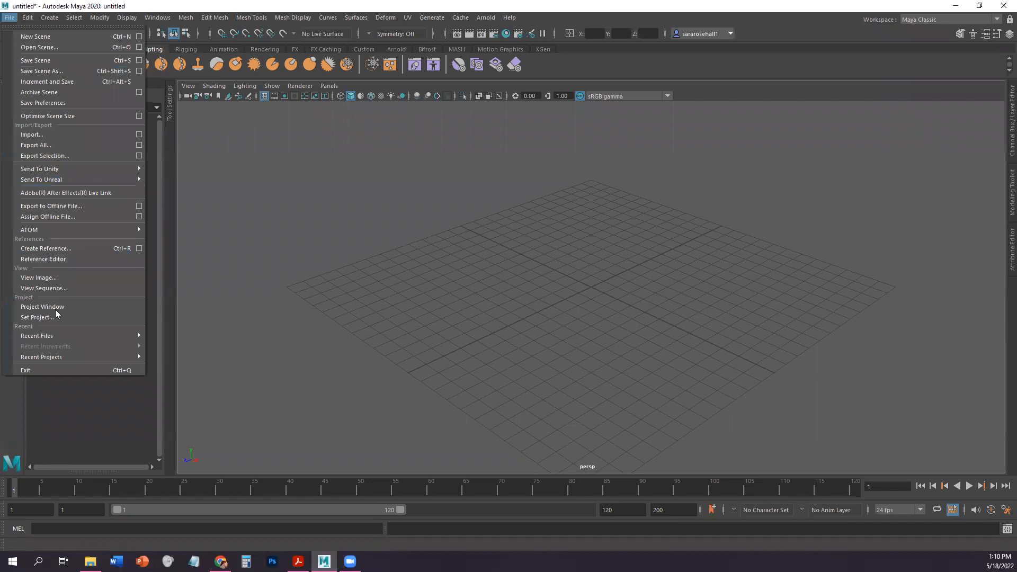
{"action": "left_click", "coordinate": [70, 316]}
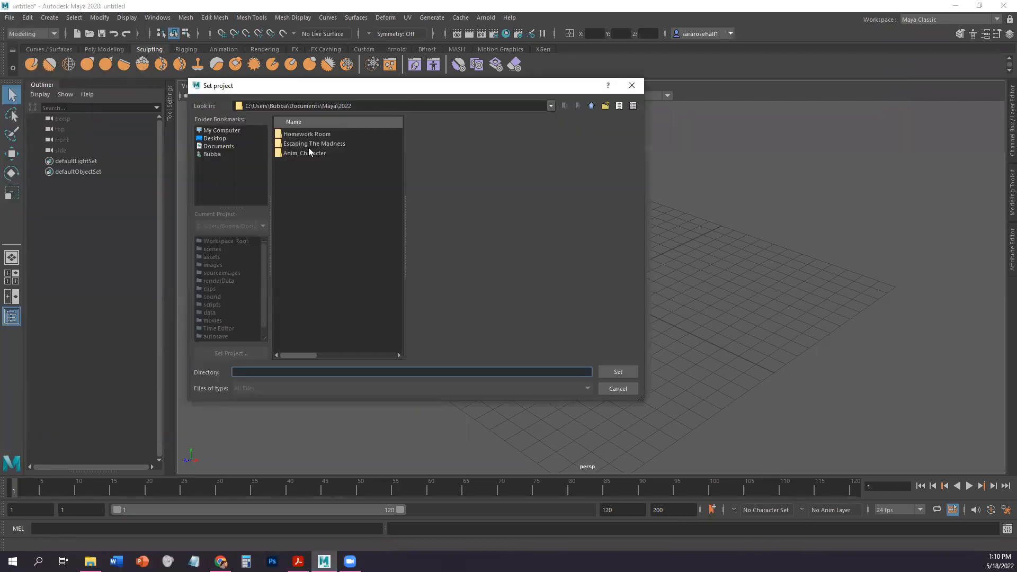
{"action": "left_click", "coordinate": [312, 143]}
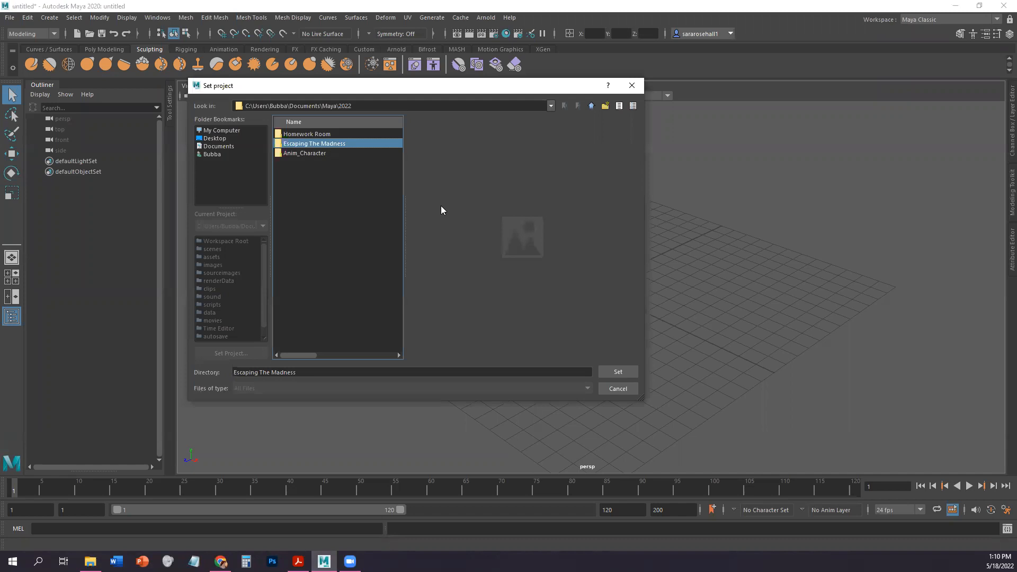
{"action": "left_click", "coordinate": [632, 372]}
Open the scene 05-18-22_ETM_Hallway_Textures_V1.mb without saving the untitled scene
{"action": "left_click", "coordinate": [11, 19]}
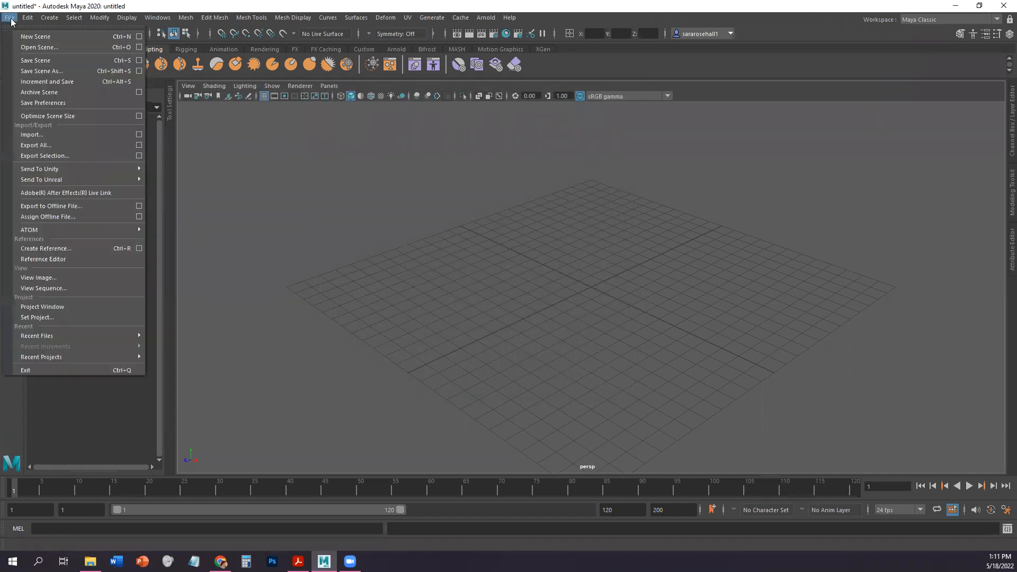
{"action": "left_click", "coordinate": [35, 48]}
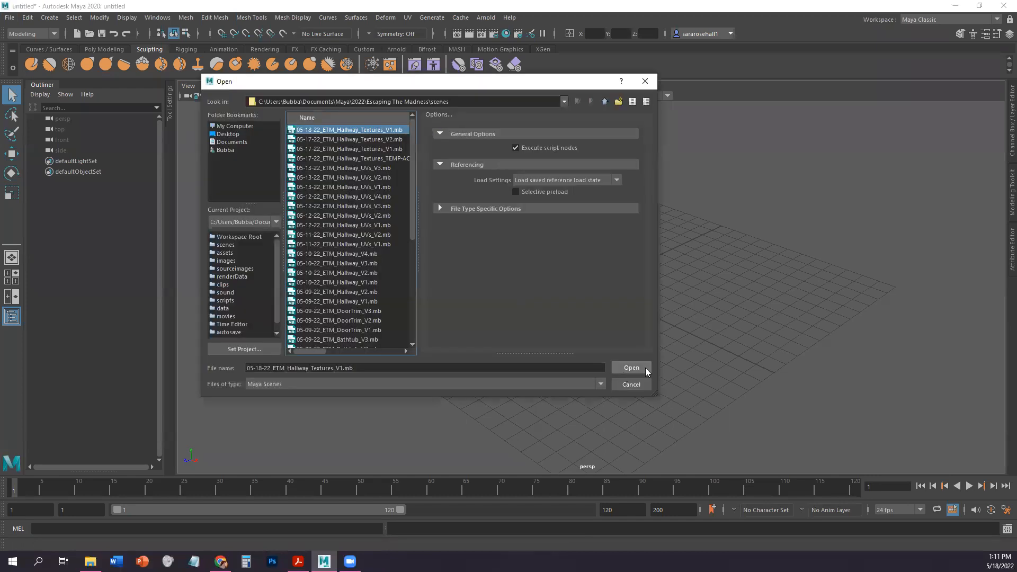
{"action": "left_click", "coordinate": [645, 366]}
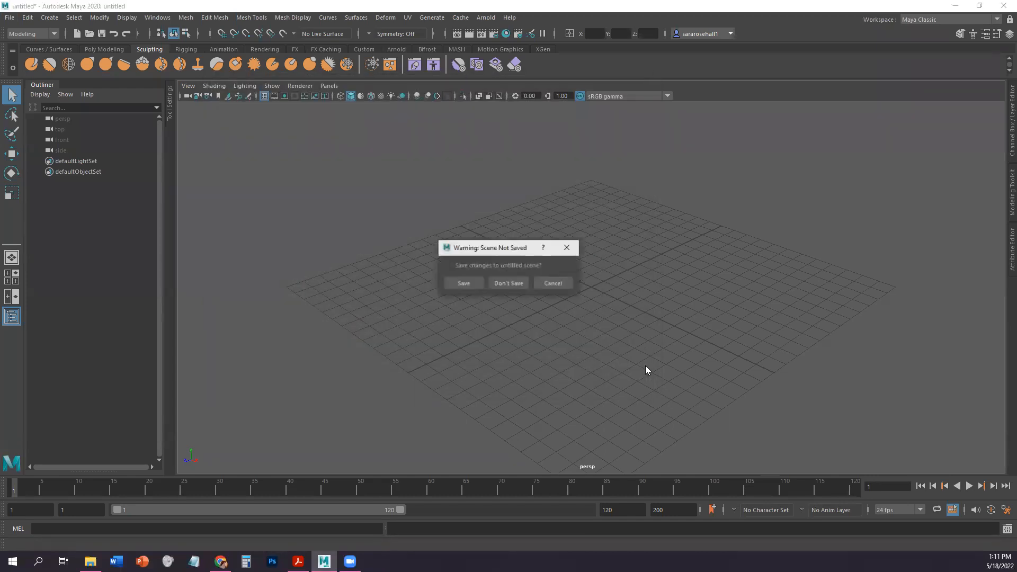
{"action": "left_click", "coordinate": [508, 283]}
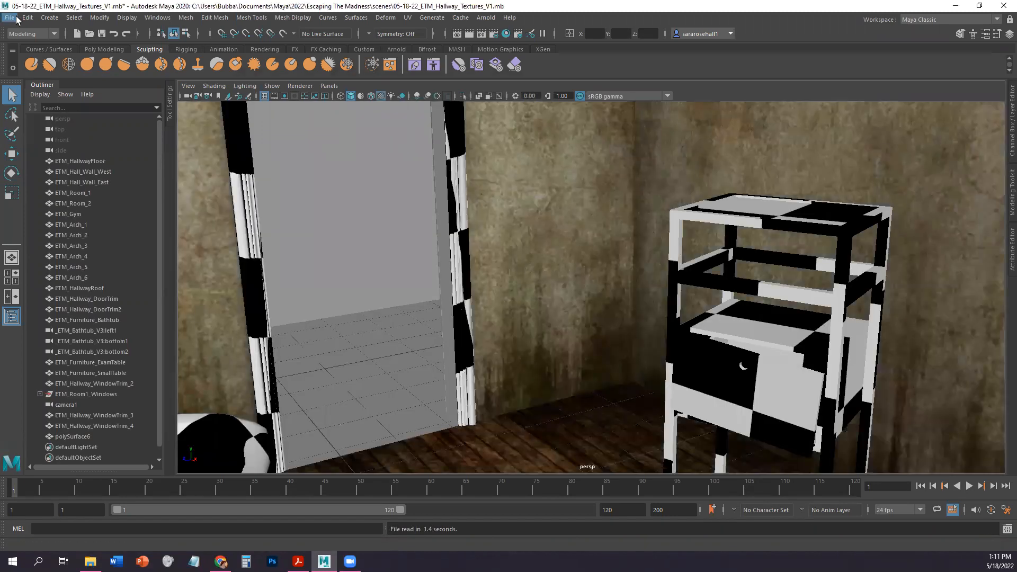
{"action": "left_click", "coordinate": [16, 18]}
{"action": "left_click", "coordinate": [59, 73]}
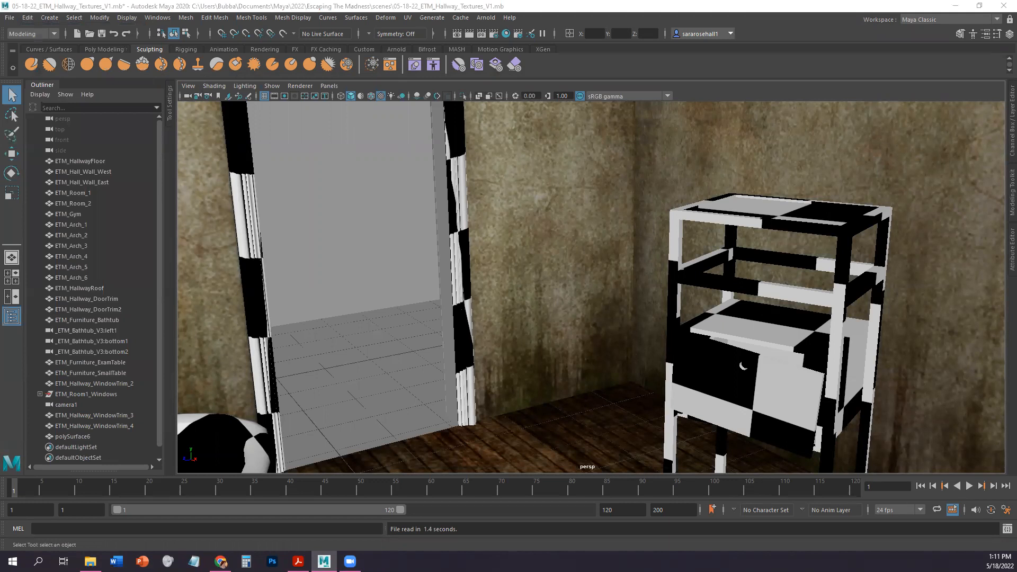
{"action": "left_click", "coordinate": [240, 349]}
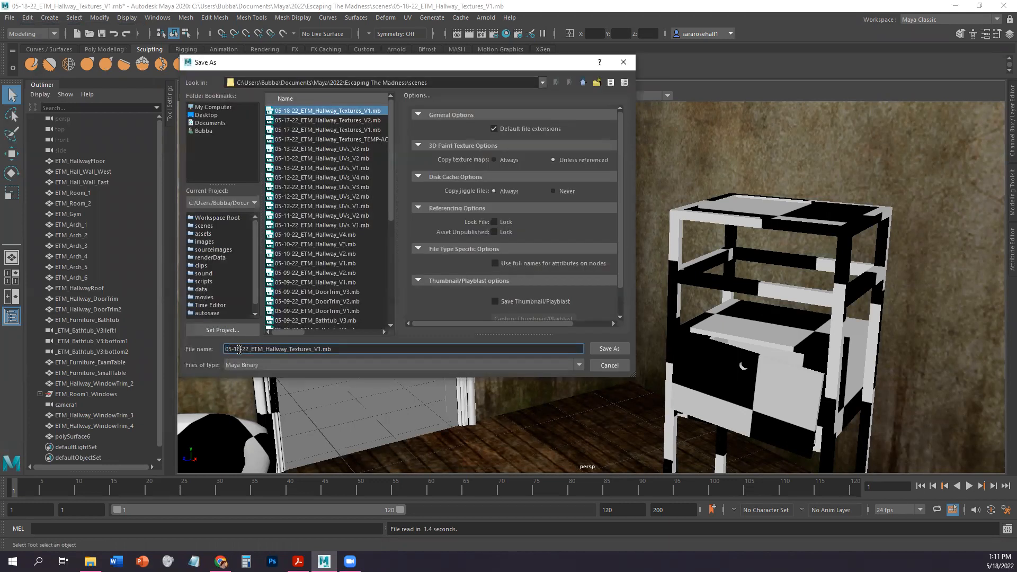
{"action": "left_click", "coordinate": [316, 349]}
{"action": "left_click", "coordinate": [609, 365]}
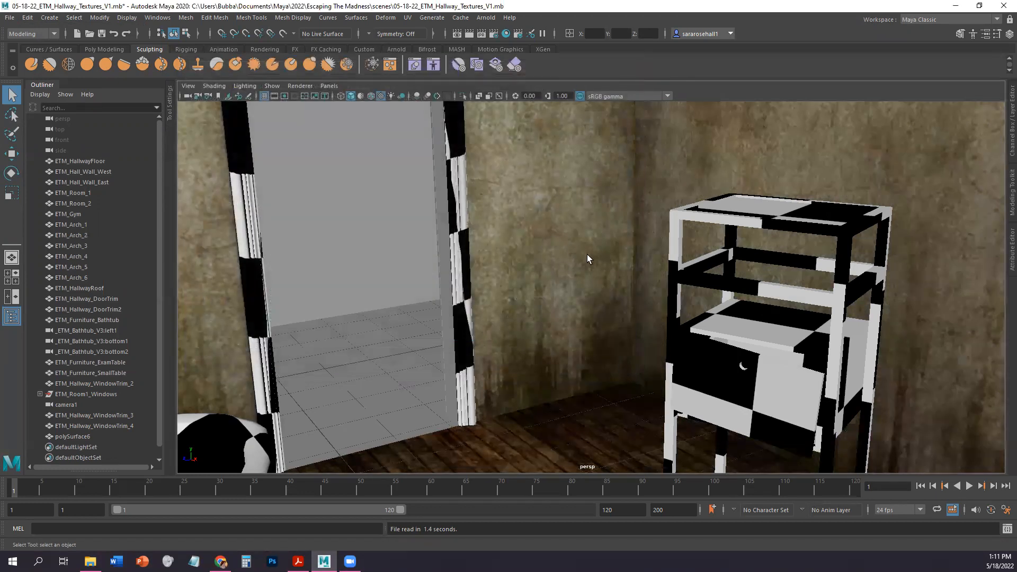
Bring the hallway windows into view, open the Hypershade, and maximize its window with the full Create list readable
{"action": "left_click_drag", "start_coordinate": [611, 254], "coordinate": [536, 377]}
{"action": "left_click_drag", "start_coordinate": [619, 375], "coordinate": [577, 339]}
{"action": "left_click_drag", "start_coordinate": [523, 379], "coordinate": [519, 281]}
{"action": "left_click_drag", "start_coordinate": [657, 321], "coordinate": [547, 363]}
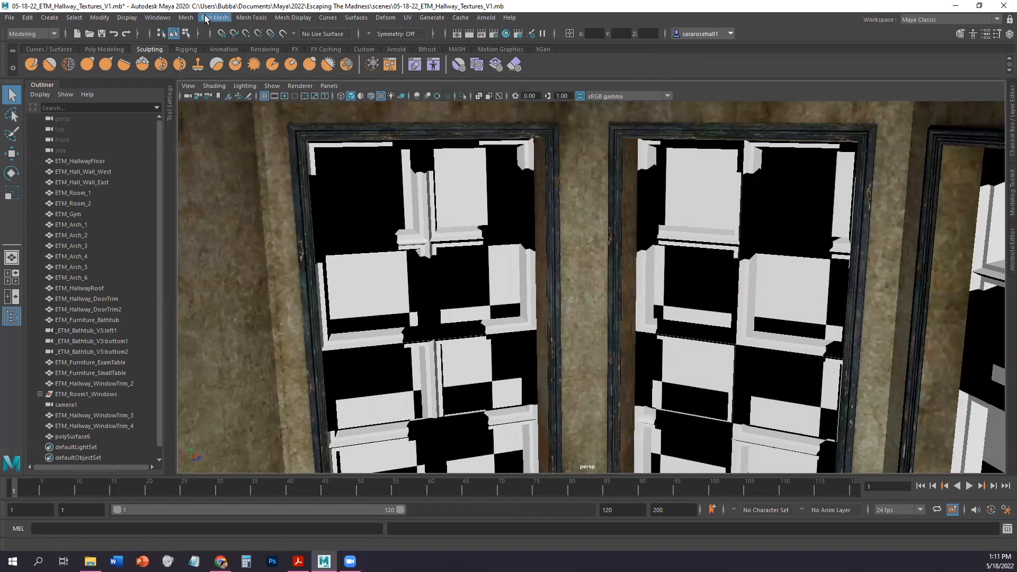
{"action": "left_click", "coordinate": [507, 33]}
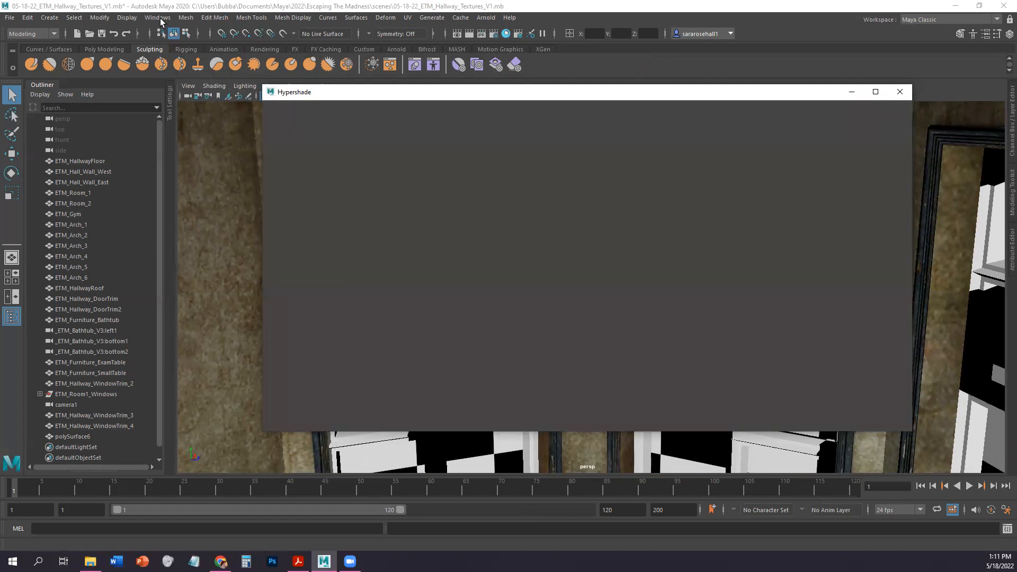
{"action": "left_click", "coordinate": [161, 18]}
{"action": "mouse_move", "coordinate": [222, 87]}
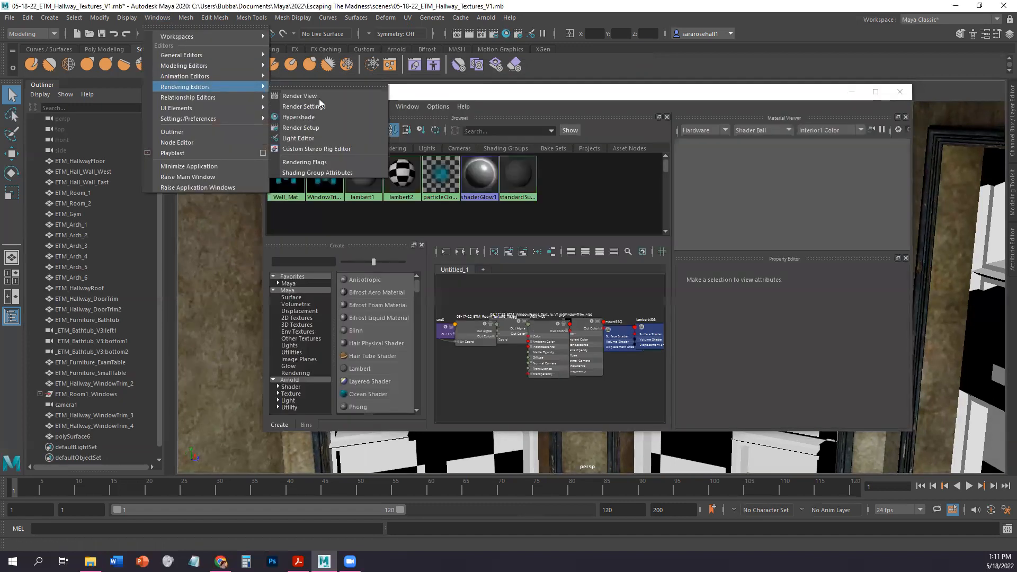
{"action": "left_click", "coordinate": [520, 94]}
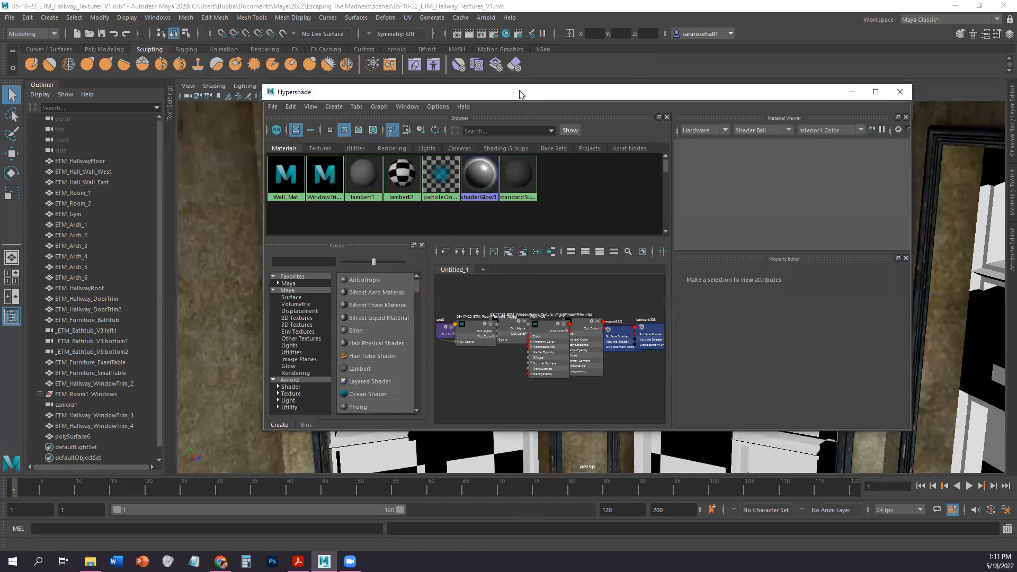
{"action": "double_click", "coordinate": [520, 95]}
{"action": "left_click_drag", "start_coordinate": [160, 245], "coordinate": [233, 244]}
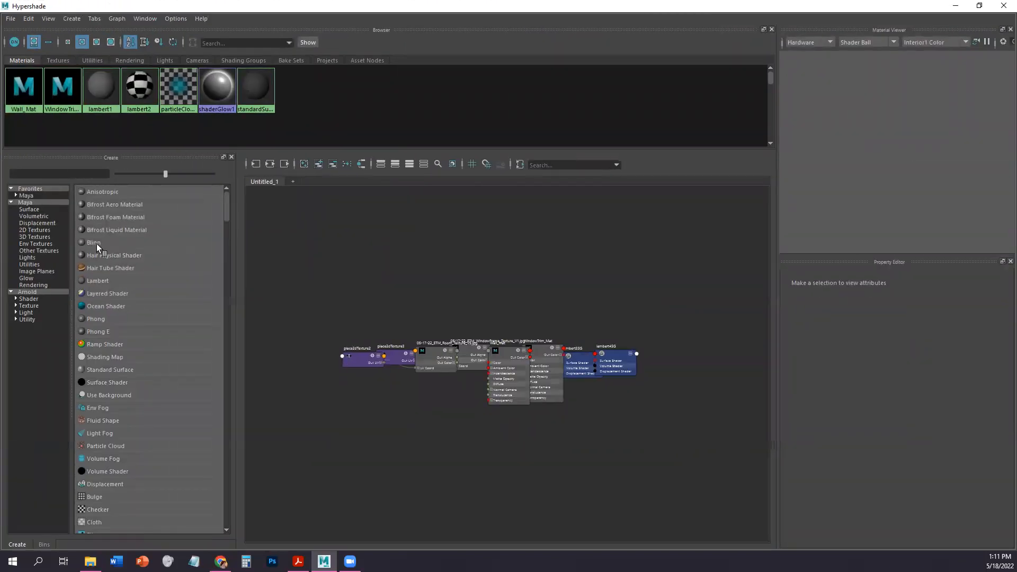
Create a Phong surface material in the Hypershade and rename it GlassWindow_Mat
{"action": "left_click", "coordinate": [40, 211]}
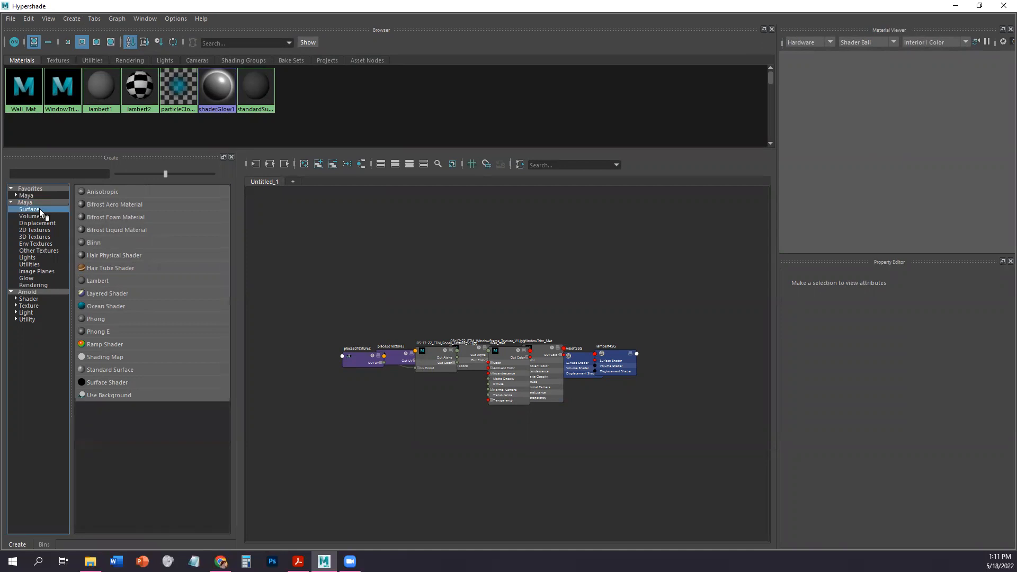
{"action": "left_click", "coordinate": [101, 321]}
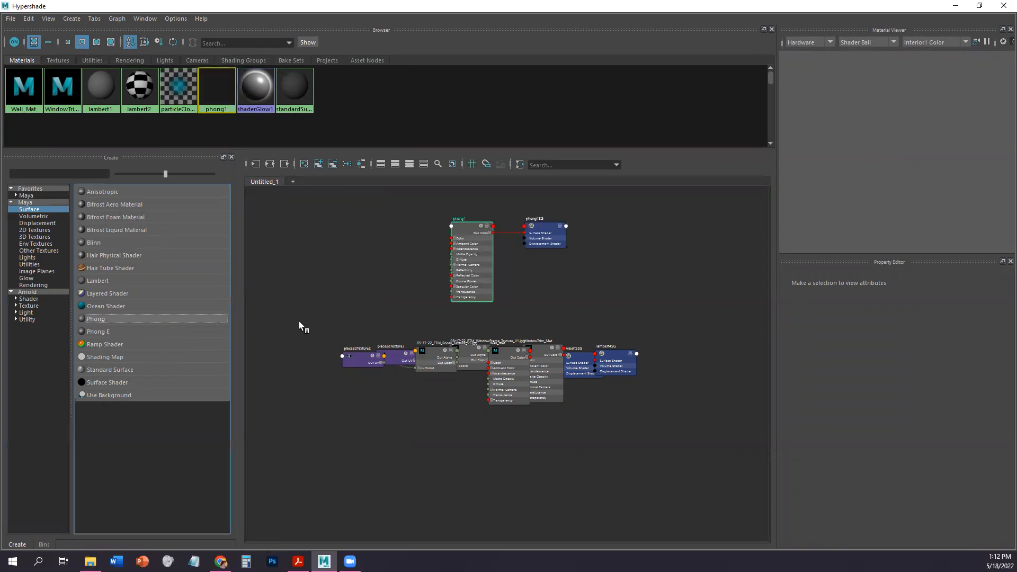
{"action": "left_click", "coordinate": [216, 105]}
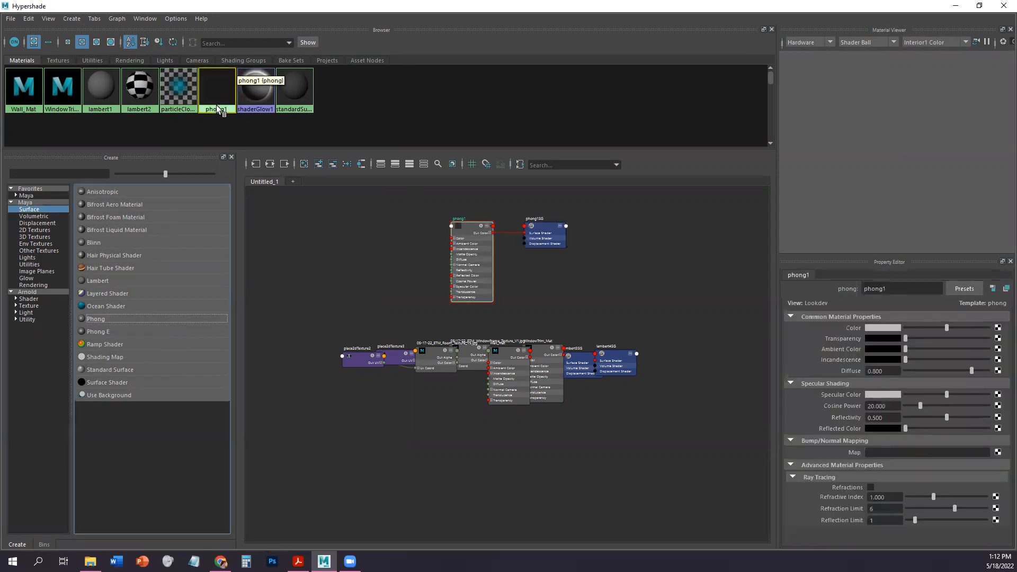
{"action": "double_click", "coordinate": [899, 288]}
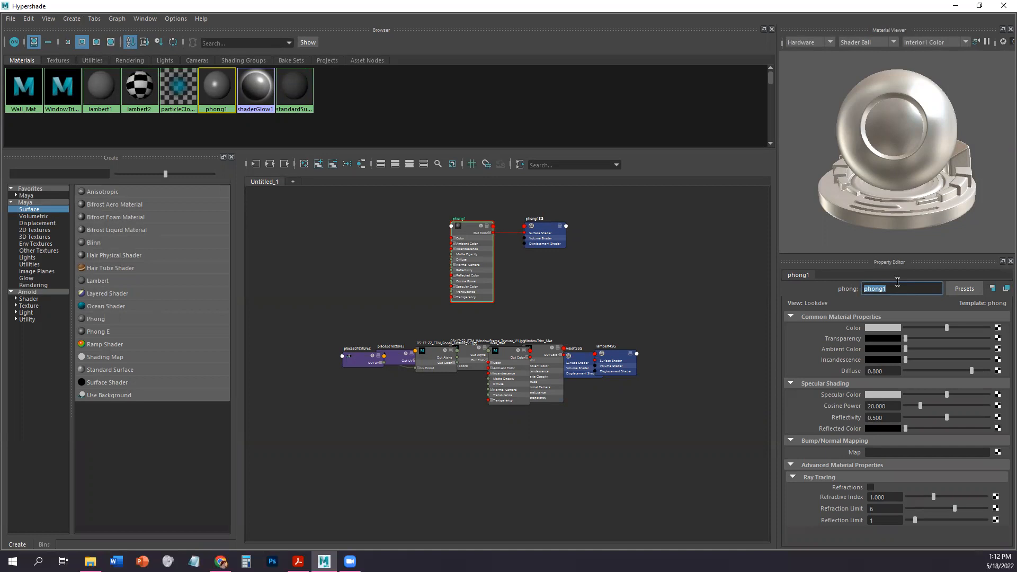
{"action": "type", "text": "GlassWindow_Mat"}
{"action": "left_click_drag", "start_coordinate": [879, 288], "coordinate": [861, 287]}
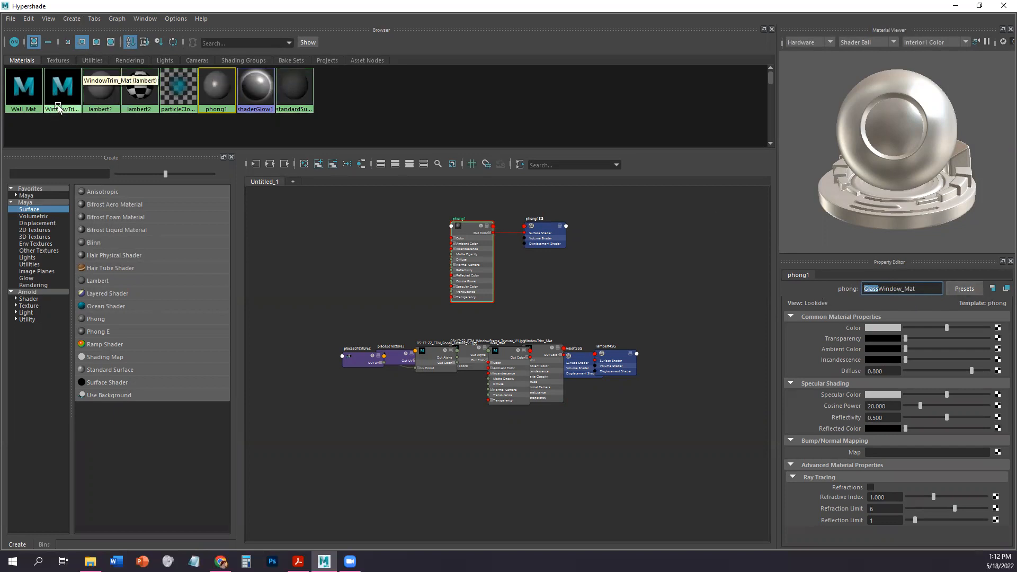
{"action": "left_click", "coordinate": [925, 287]}
{"action": "key", "text": "Return"}
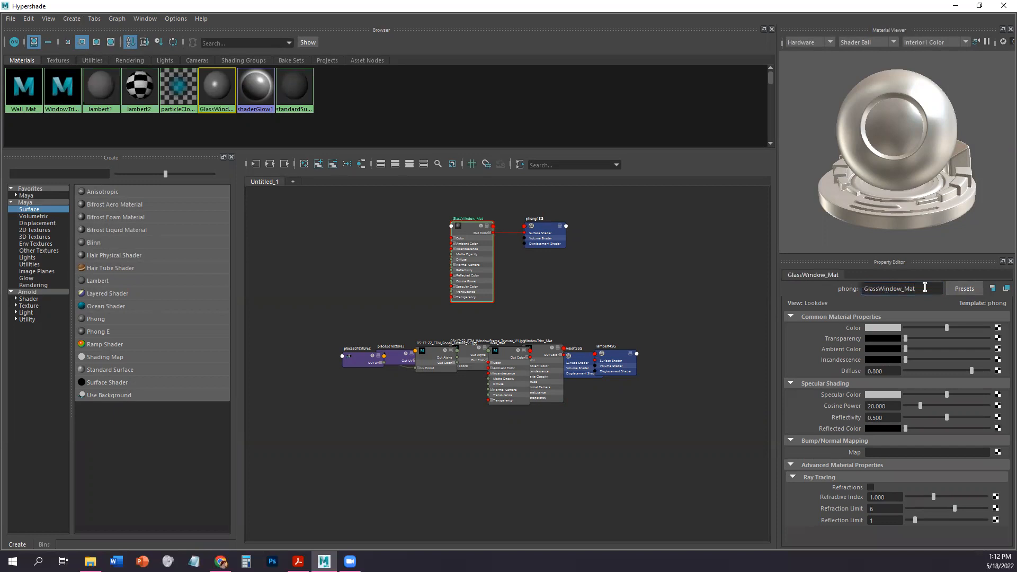
Connect a File texture to the Color of GlassWindow_Mat and load 05-18-22_ETM_WindowGlass_Texture_V1.jpg from sourceimages
{"action": "left_click", "coordinate": [998, 328]}
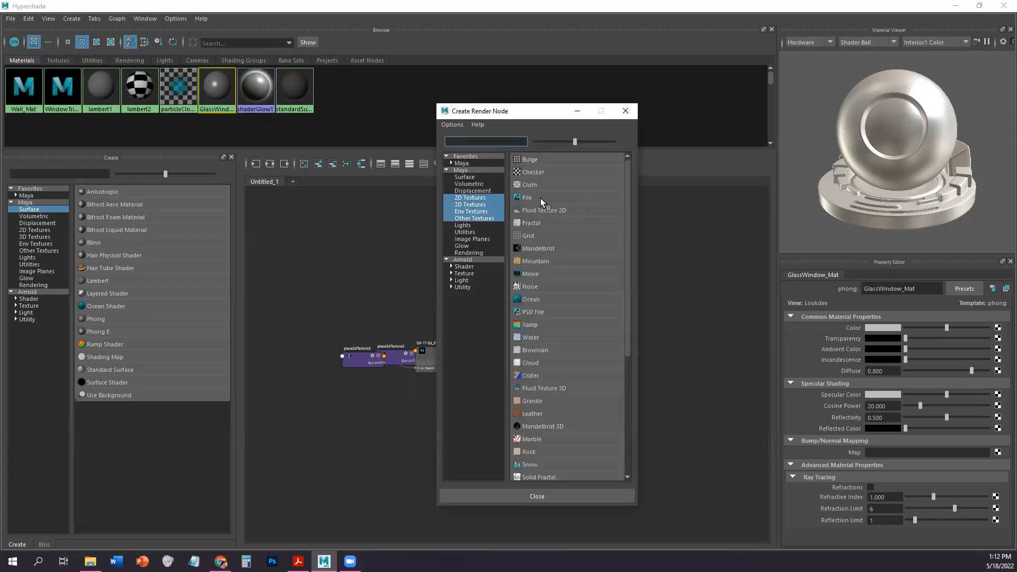
{"action": "left_click", "coordinate": [478, 198]}
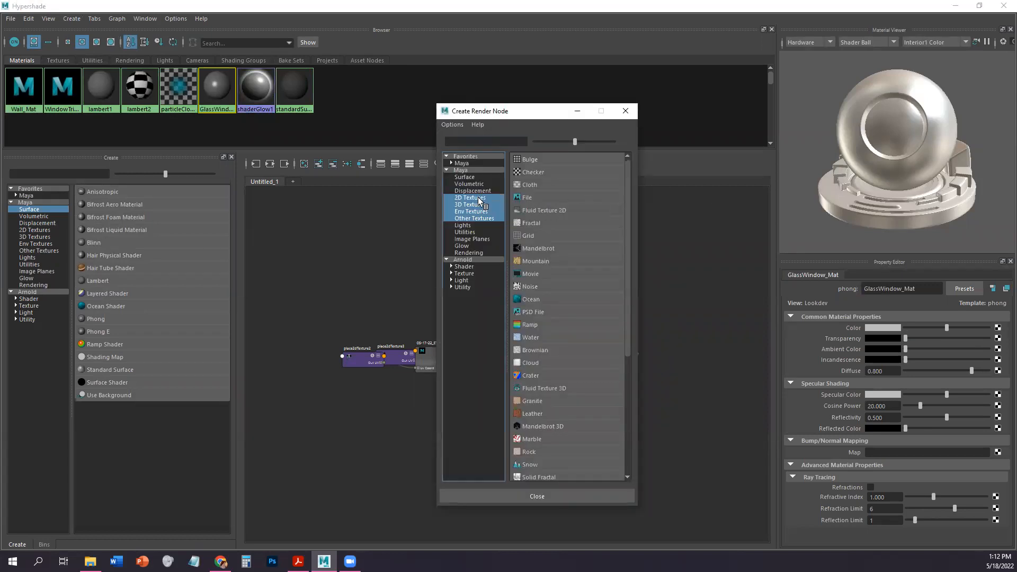
{"action": "left_click", "coordinate": [530, 197]}
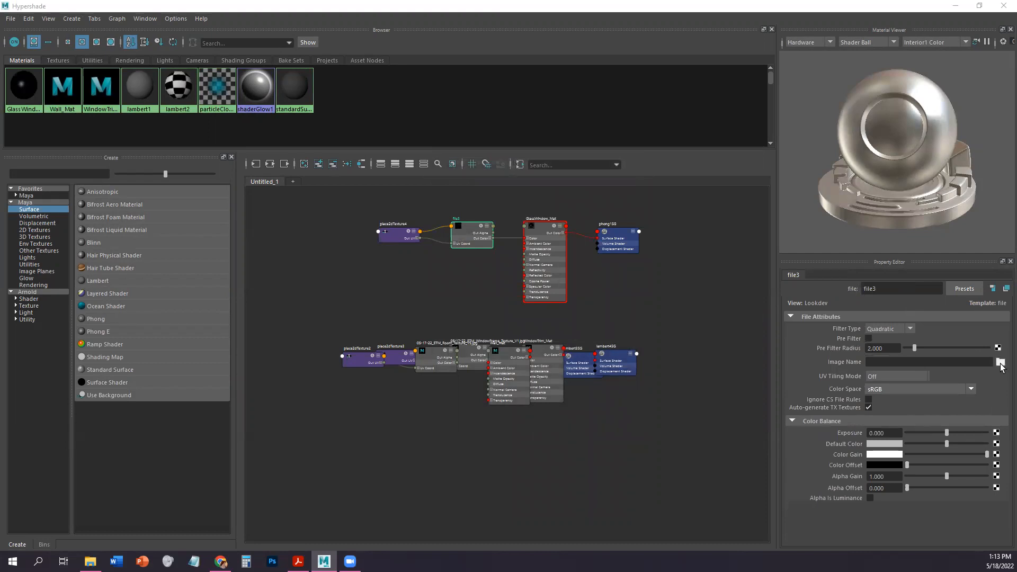
{"action": "left_click", "coordinate": [1000, 363]}
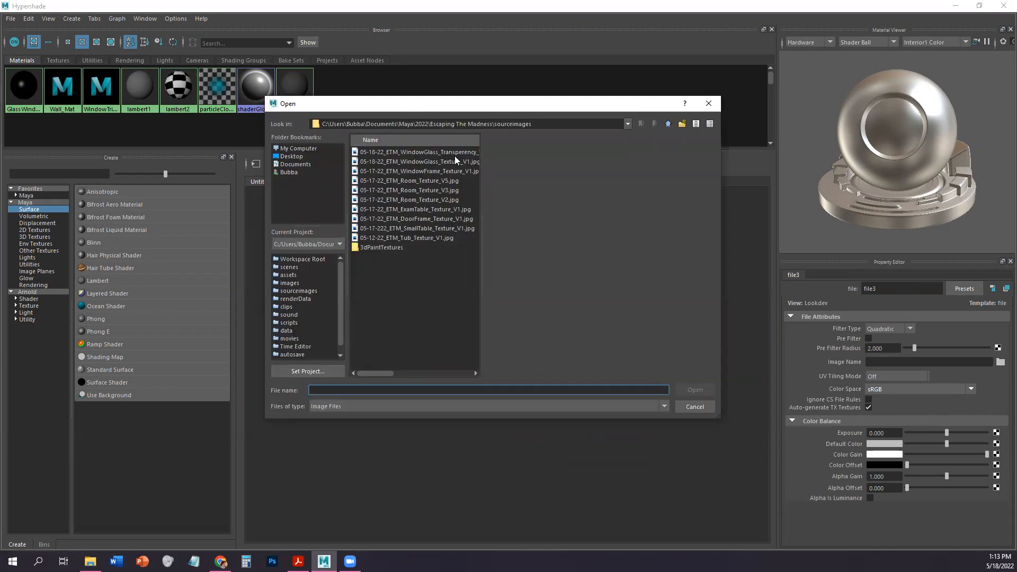
{"action": "left_click", "coordinate": [449, 160]}
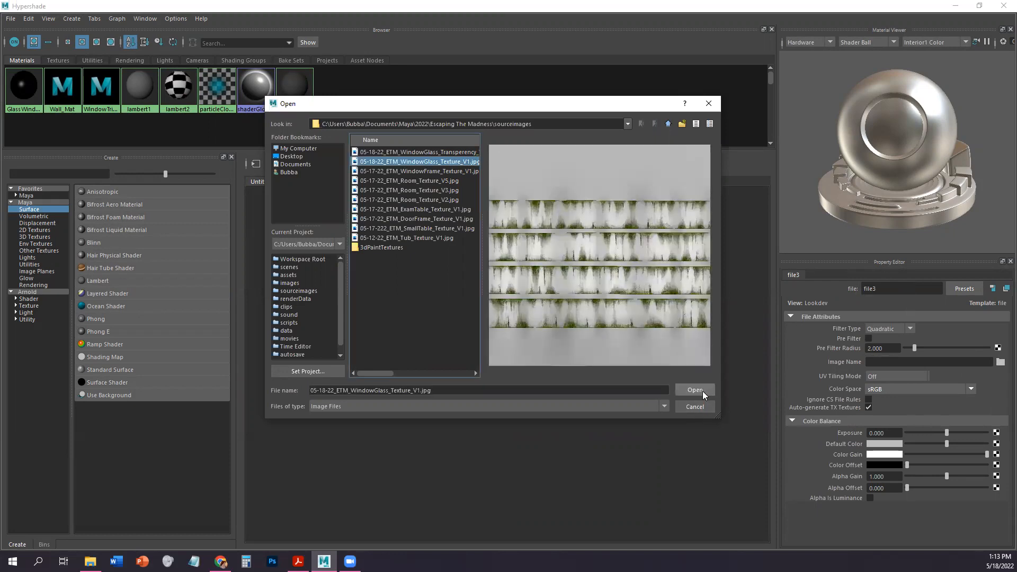
{"action": "left_click", "coordinate": [702, 392]}
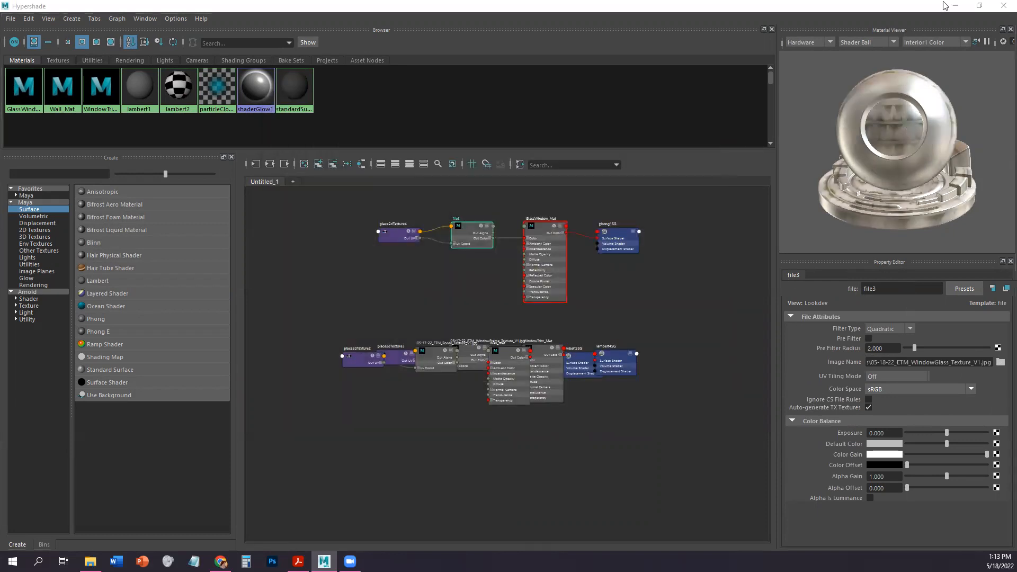
Restore the Hypershade to a smaller window, select the hallway window glass polySurface6, and assign GlassWindow_Mat to it
{"action": "left_click", "coordinate": [979, 6]}
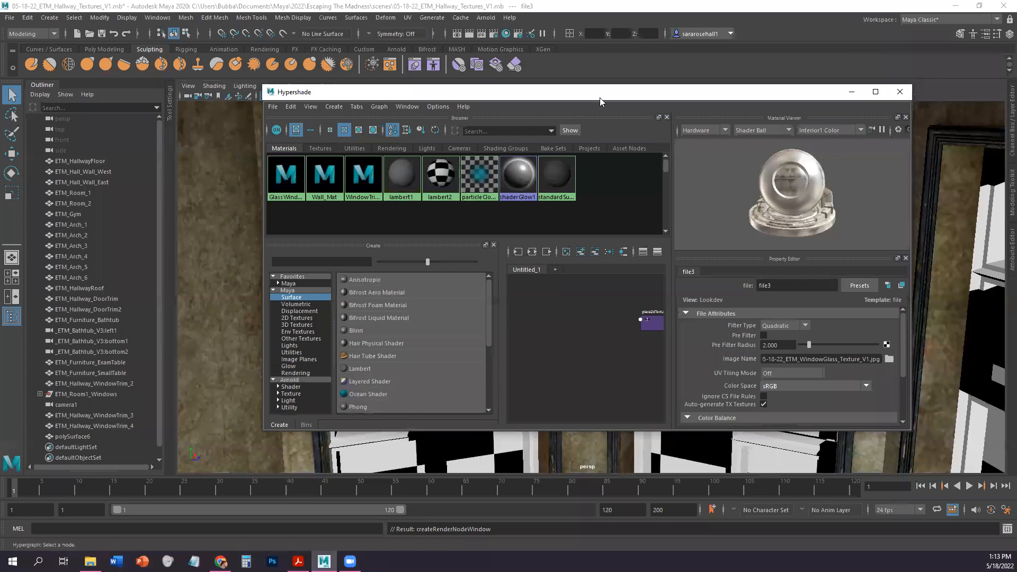
{"action": "left_click_drag", "start_coordinate": [599, 97], "coordinate": [732, 275]}
{"action": "left_click", "coordinate": [482, 188]}
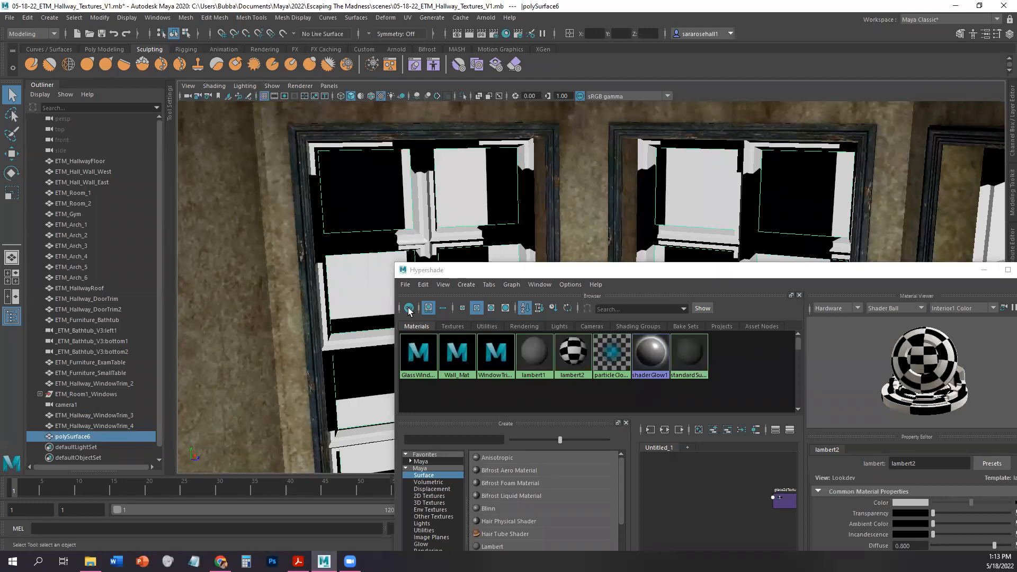
{"action": "right_click", "coordinate": [775, 194]}
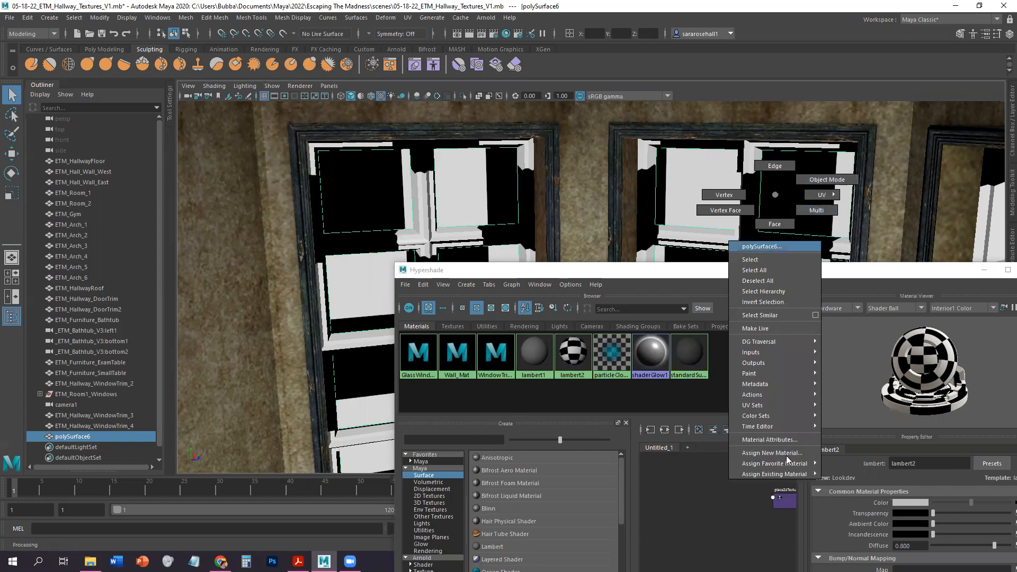
{"action": "mouse_move", "coordinate": [795, 471]}
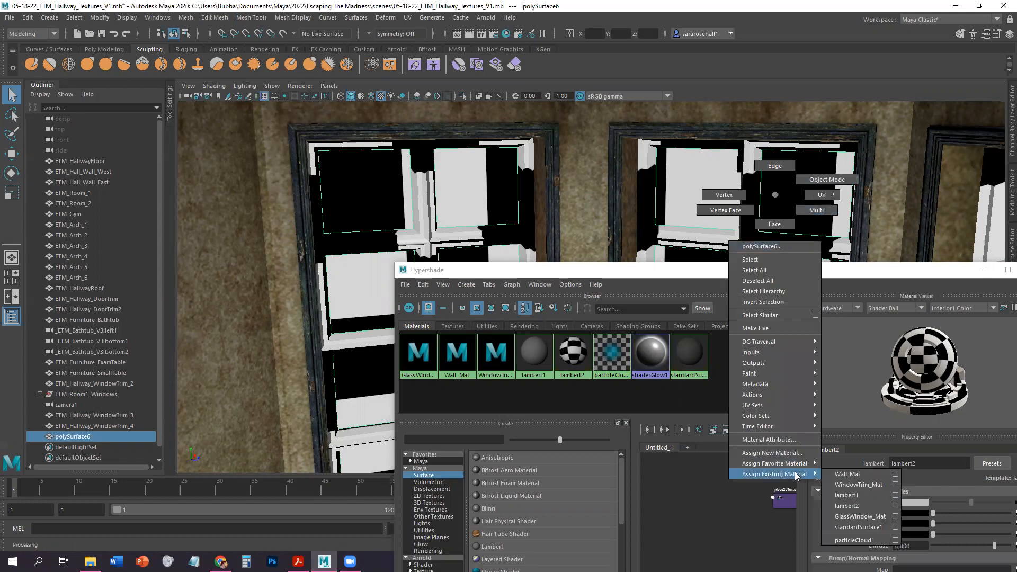
{"action": "left_click", "coordinate": [682, 519]}
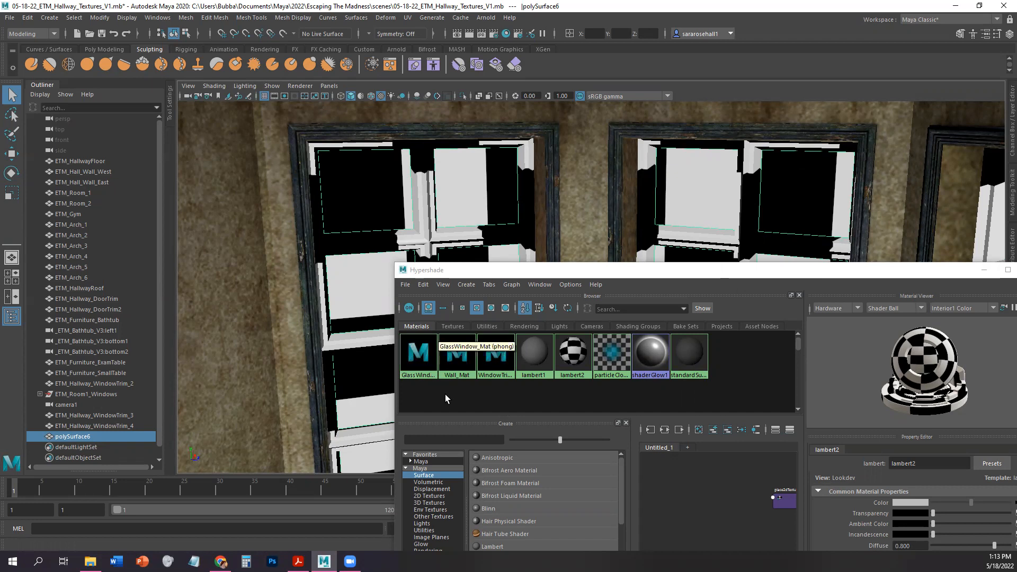
{"action": "right_click", "coordinate": [428, 355]}
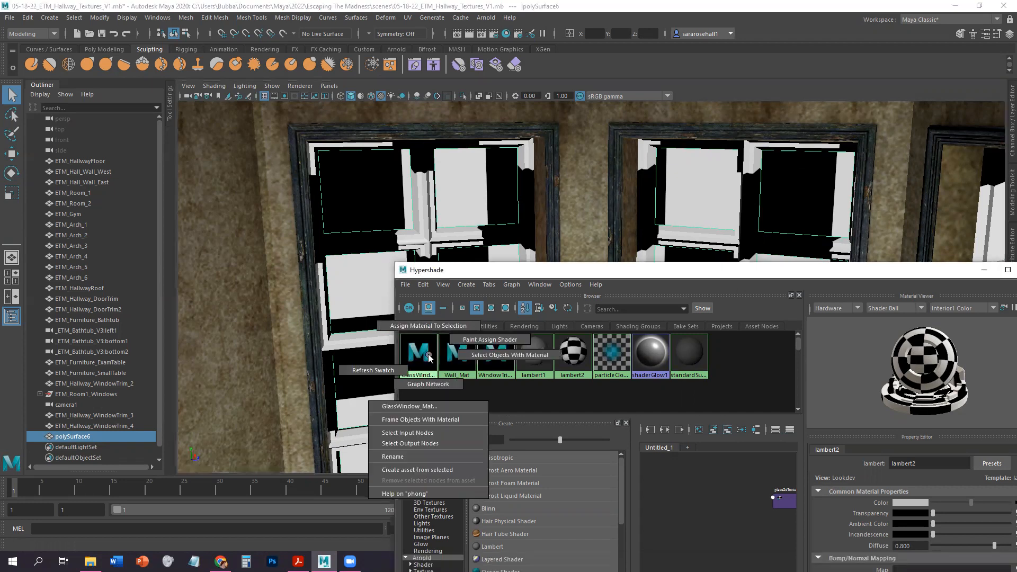
{"action": "left_click", "coordinate": [432, 326]}
{"action": "left_click_drag", "start_coordinate": [209, 329], "coordinate": [329, 354]}
{"action": "left_click_drag", "start_coordinate": [354, 290], "coordinate": [381, 256]}
{"action": "left_click", "coordinate": [568, 265]}
{"action": "left_click_drag", "start_coordinate": [562, 269], "coordinate": [507, 87]}
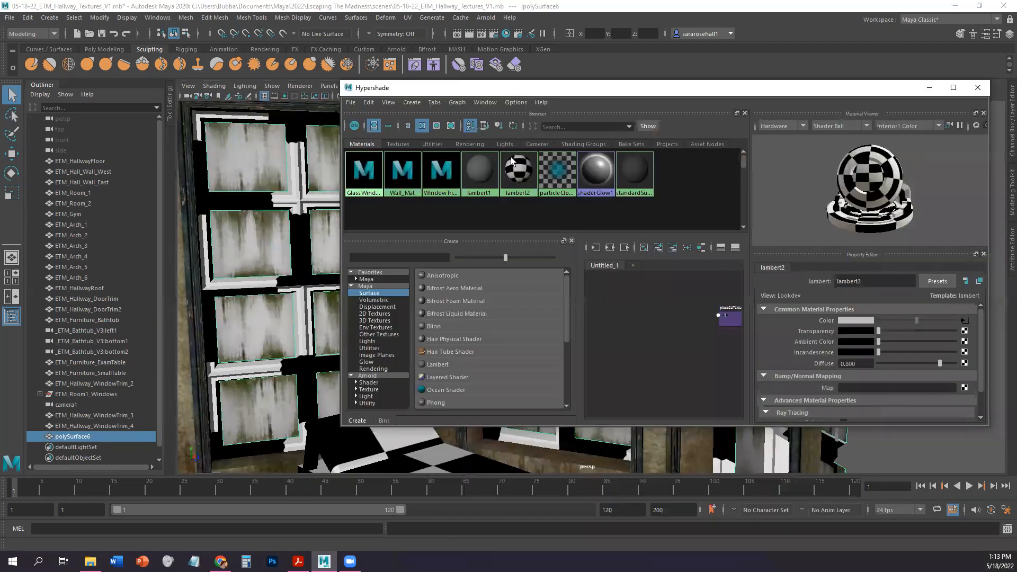
Switch to the Acrobat textbook, read Step 52 on implementing the transparency map, and return to Maya
{"action": "mouse_move", "coordinate": [299, 561]}
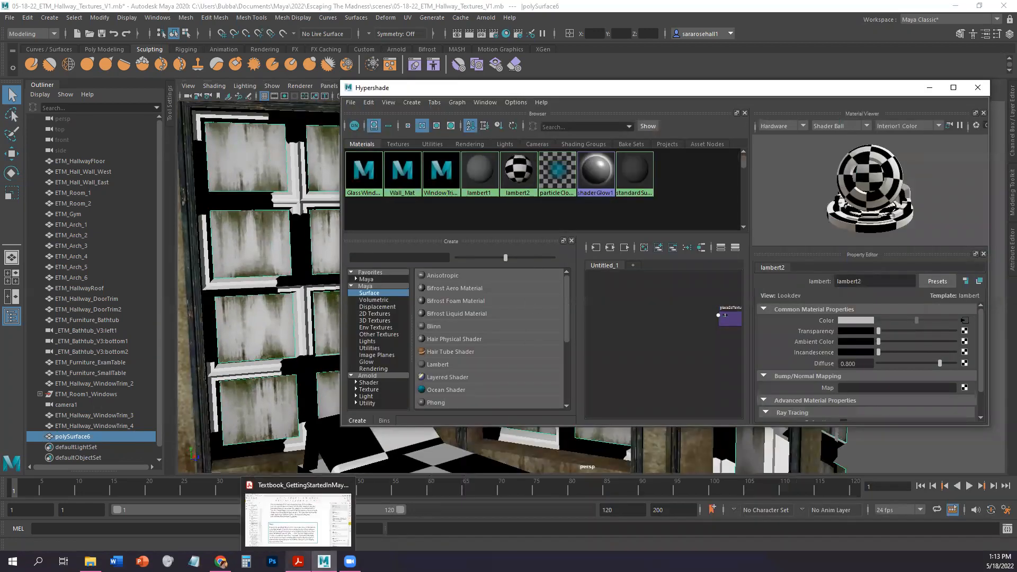
{"action": "left_click", "coordinate": [298, 519]}
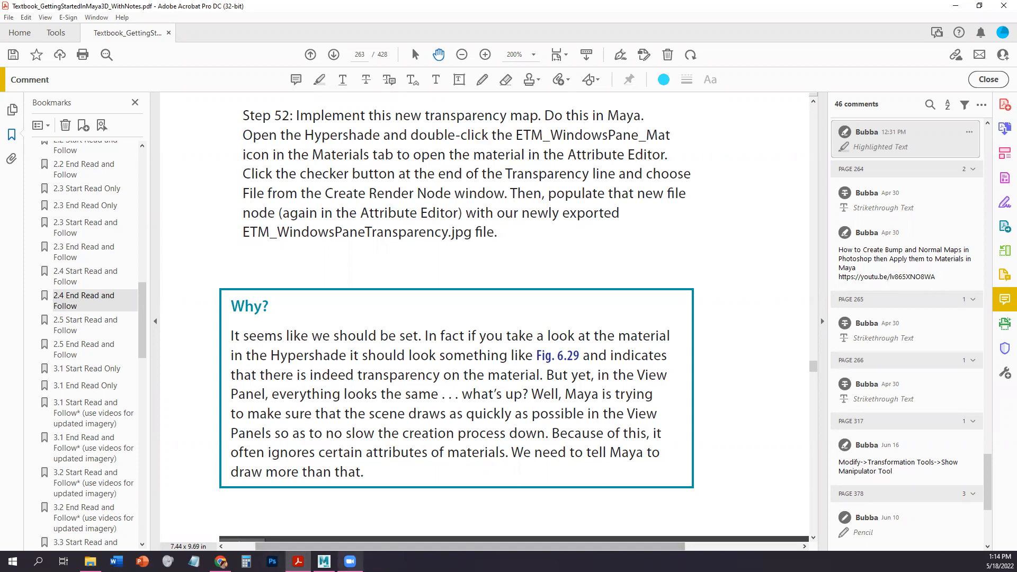
{"action": "left_click", "coordinate": [324, 560]}
Connect a File texture to the Transparency of GlassWindow_Mat, load 05-18-22_ETM_WindowGlass_Transperency_V1.jpg, and inspect the panes up close
{"action": "left_click", "coordinate": [420, 211]}
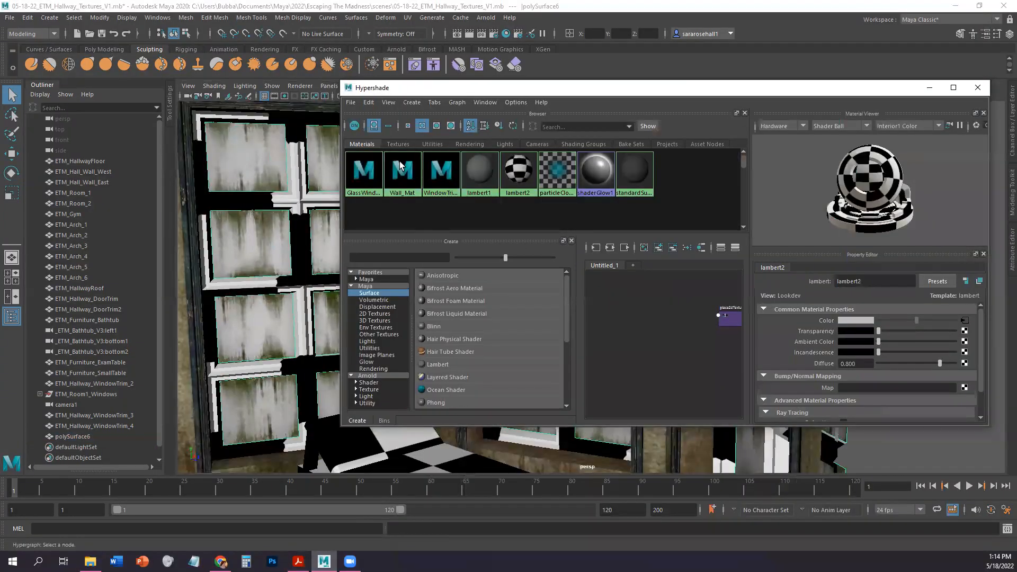
{"action": "left_click", "coordinate": [371, 174]}
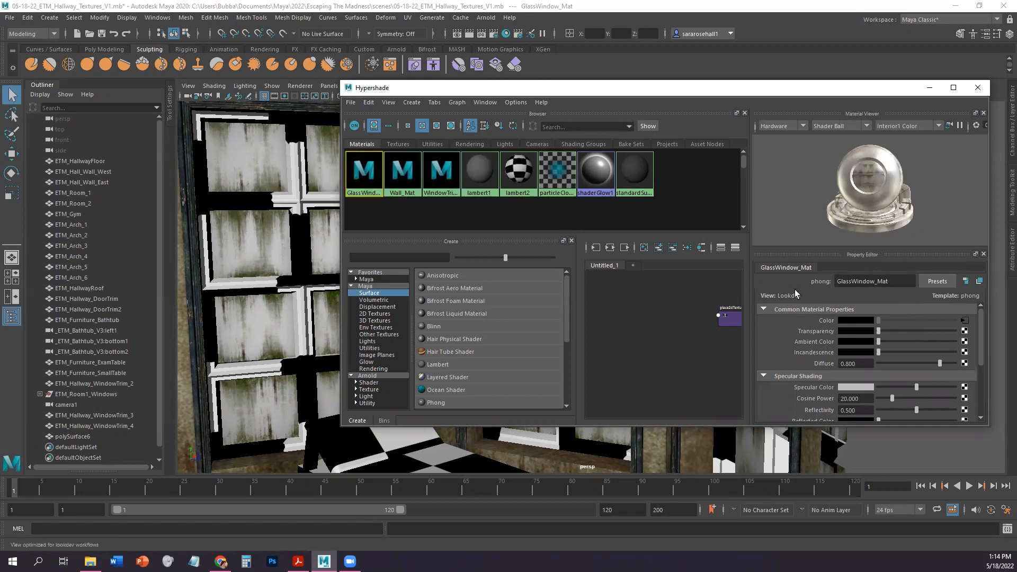
{"action": "left_click", "coordinate": [297, 561]}
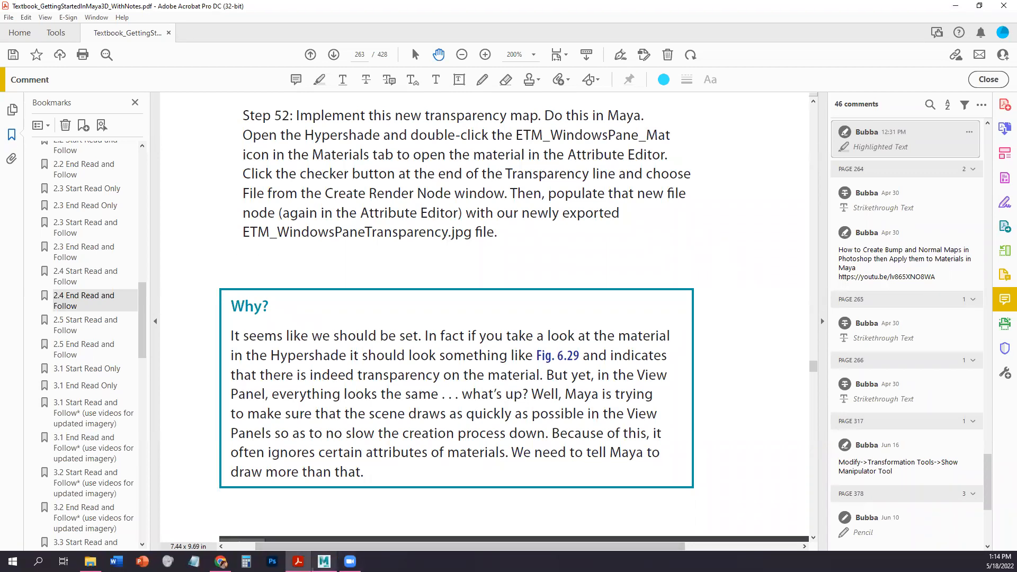
{"action": "left_click", "coordinate": [324, 560]}
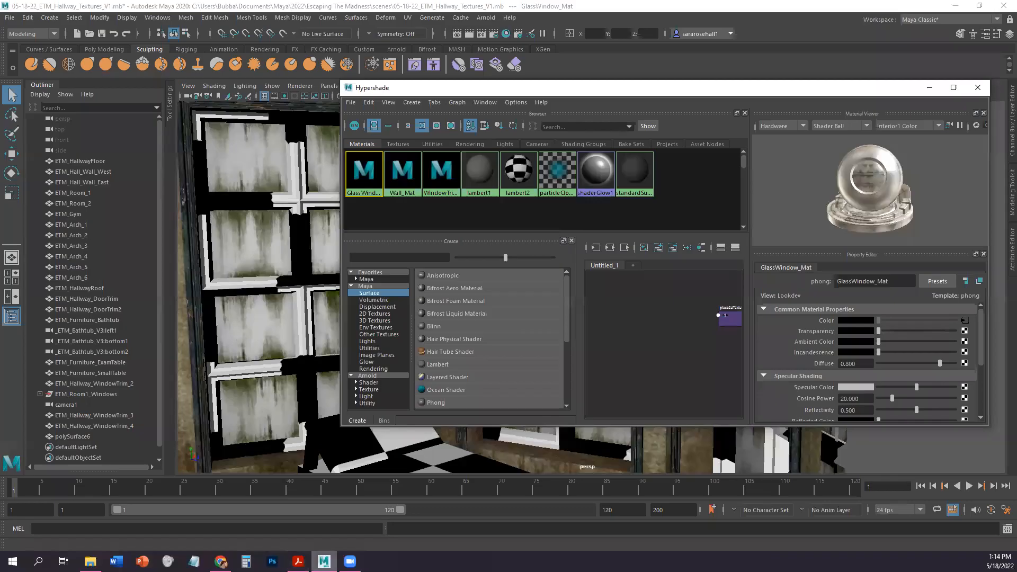
{"action": "left_click", "coordinate": [964, 331]}
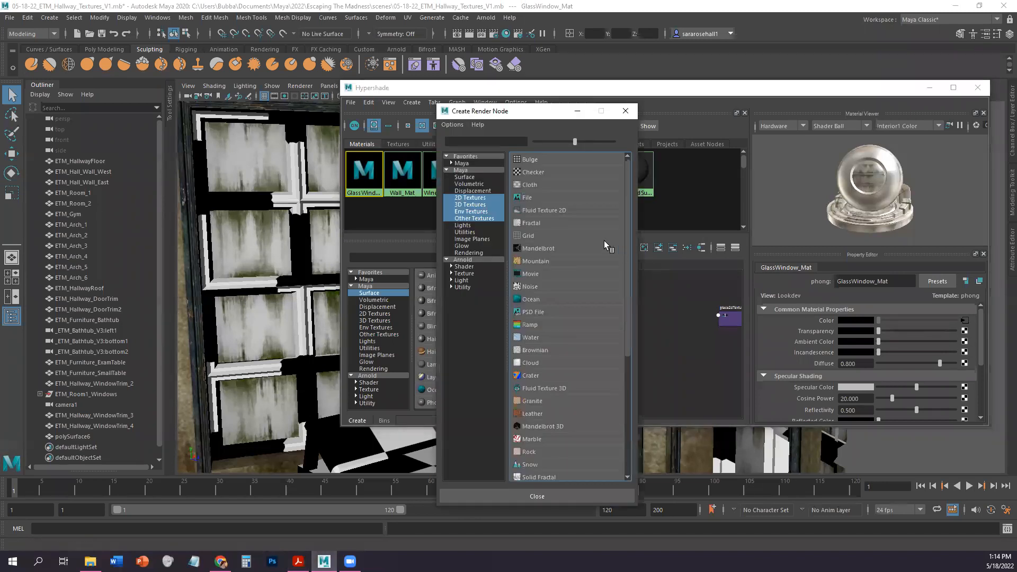
{"action": "left_click", "coordinate": [549, 198]}
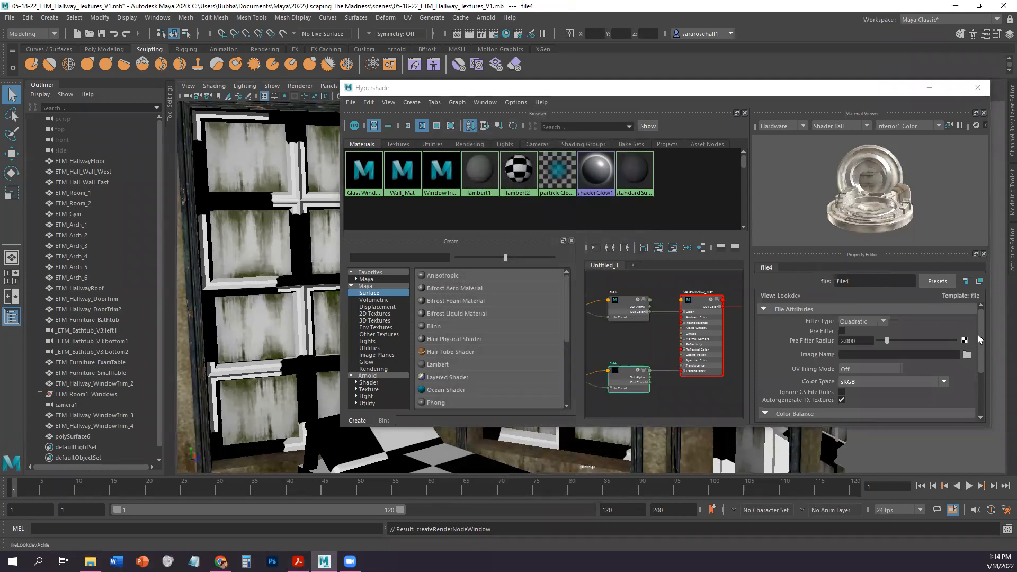
{"action": "left_click", "coordinate": [967, 355]}
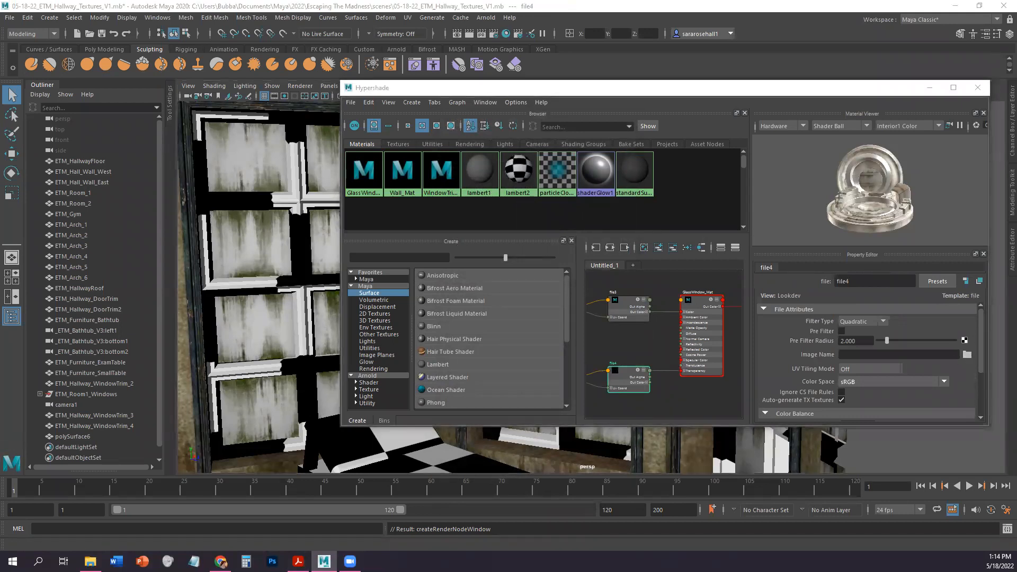
{"action": "left_click", "coordinate": [406, 163]}
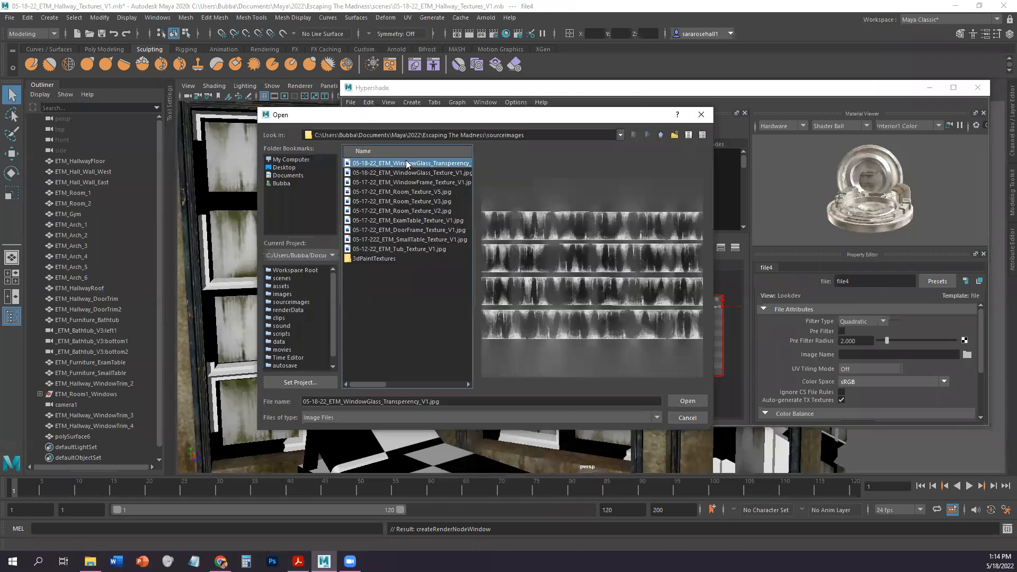
{"action": "left_click", "coordinate": [687, 401]}
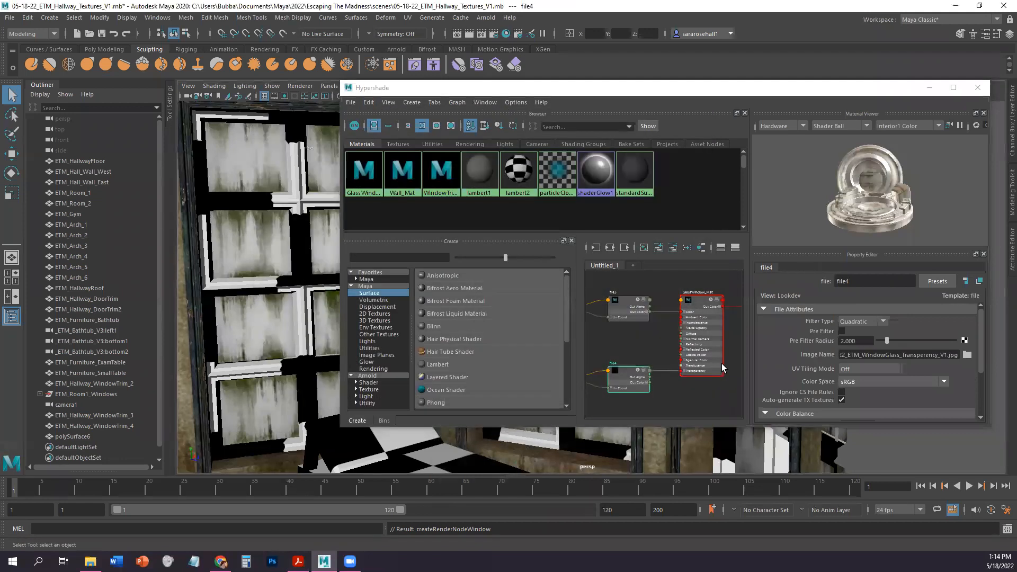
{"action": "left_click_drag", "start_coordinate": [263, 336], "coordinate": [133, 455], "text": "alt"}
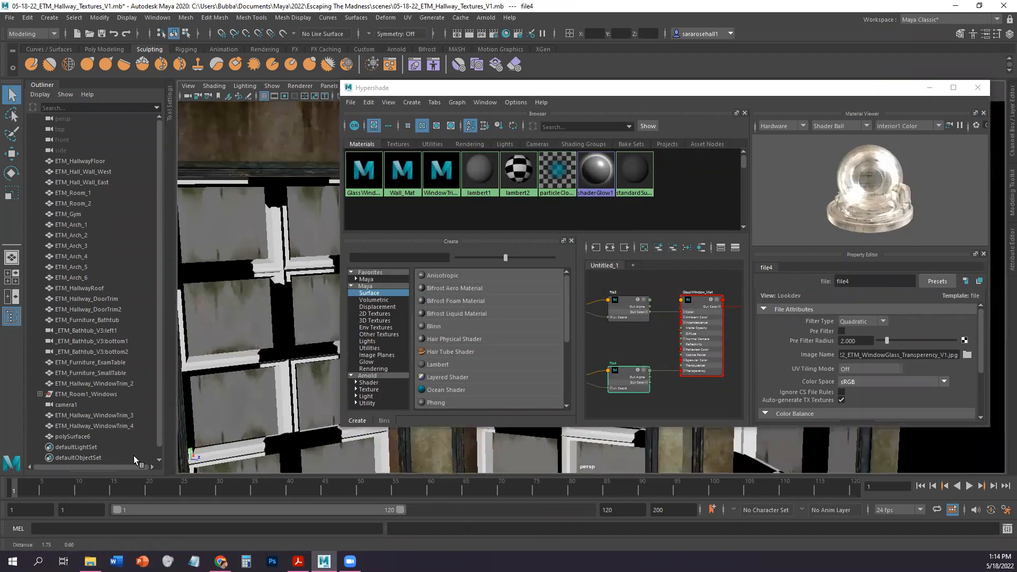
{"action": "left_click_drag", "start_coordinate": [280, 404], "coordinate": [312, 414], "text": "alt"}
Switch to the Acrobat textbook and read the Why note, Fig. 6.29, and Step 53 on drawing the transparency channel
{"action": "left_click", "coordinate": [297, 561]}
{"action": "left_click_drag", "start_coordinate": [414, 454], "coordinate": [415, 251]}
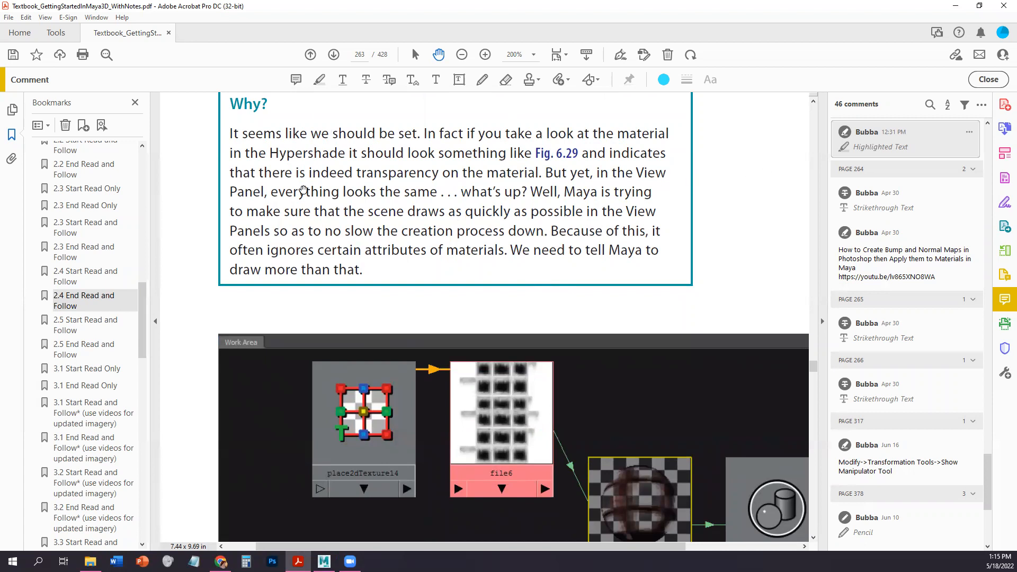
{"action": "left_click_drag", "start_coordinate": [529, 326], "coordinate": [493, 239]}
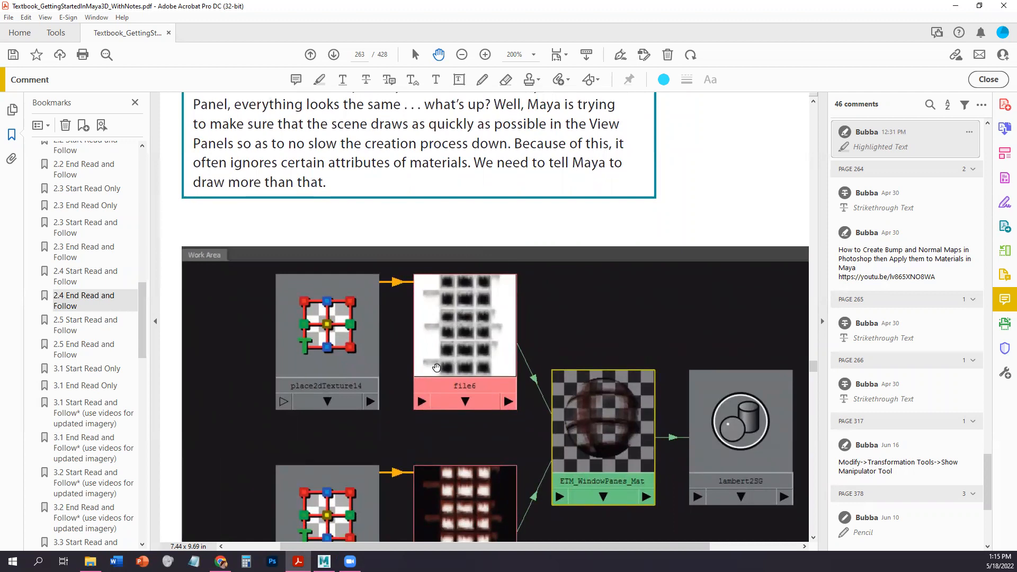
{"action": "scroll", "coordinate": [436, 367], "scroll_direction": "down", "scroll_amount": 5}
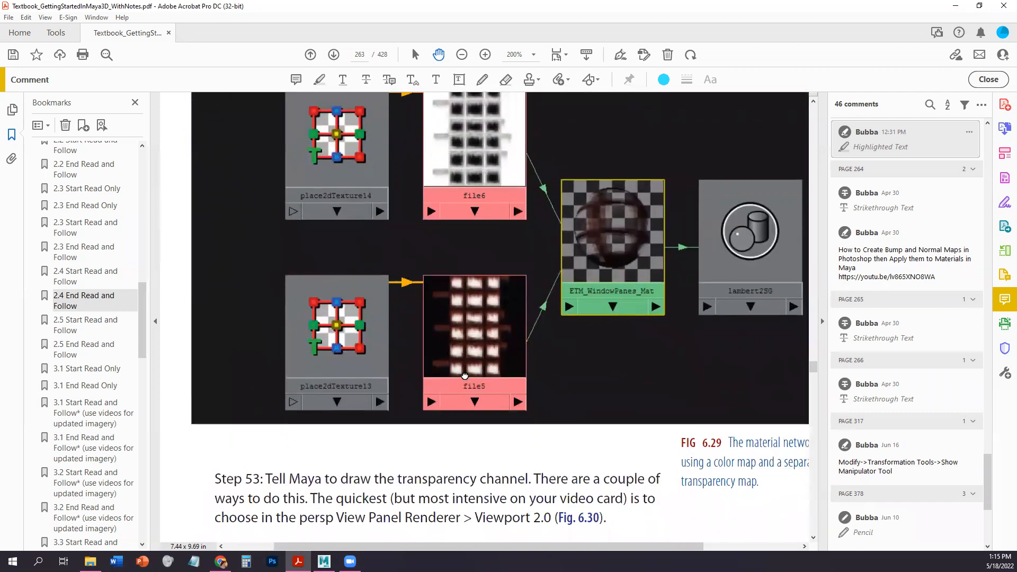
{"action": "scroll", "coordinate": [464, 375], "scroll_direction": "down", "scroll_amount": 3}
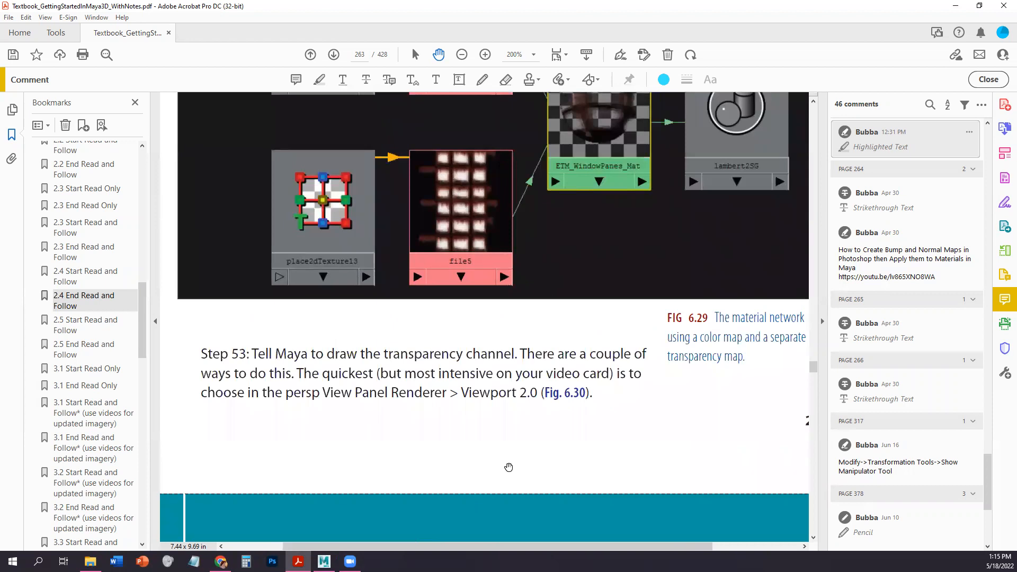
Read the textbook's Viewport 2.0 window figure and the Tips and Tricks note on per-material Hardware Texturing
{"action": "scroll", "coordinate": [538, 284], "scroll_direction": "down", "scroll_amount": 3}
{"action": "scroll", "coordinate": [555, 375], "scroll_direction": "down", "scroll_amount": 2}
{"action": "scroll", "coordinate": [554, 375], "scroll_direction": "down", "scroll_amount": 5}
{"action": "scroll", "coordinate": [578, 431], "scroll_direction": "right", "scroll_amount": 3}
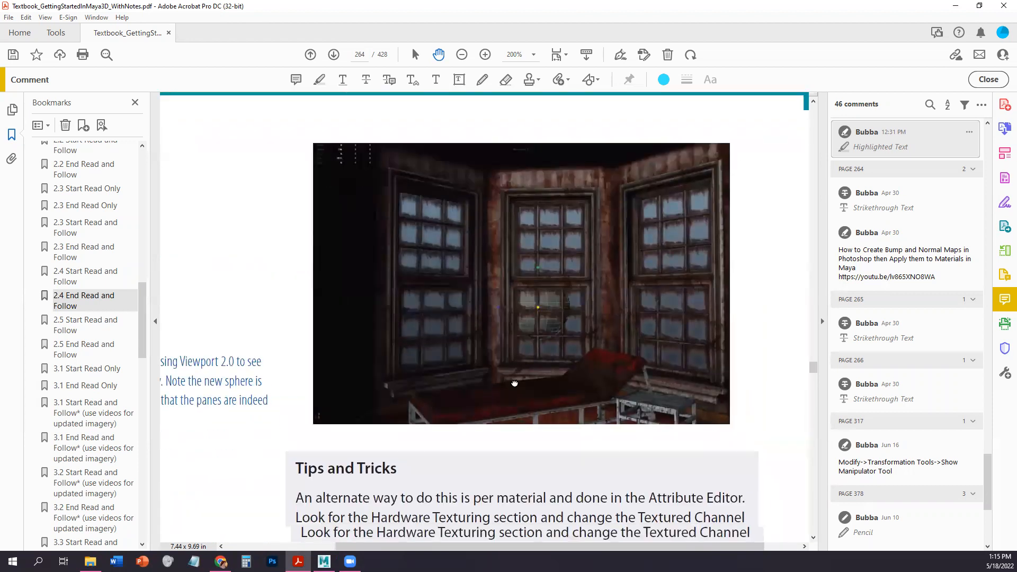
{"action": "scroll", "coordinate": [514, 382], "scroll_direction": "down", "scroll_amount": 2}
{"action": "scroll", "coordinate": [492, 390], "scroll_direction": "right", "scroll_amount": 2}
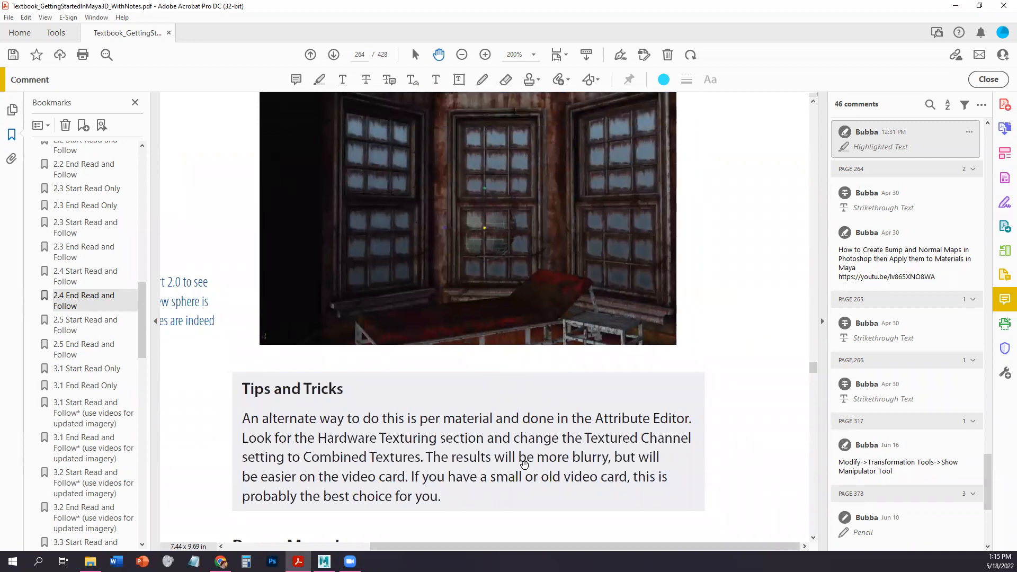
{"action": "scroll", "coordinate": [519, 462], "scroll_direction": "down", "scroll_amount": 1}
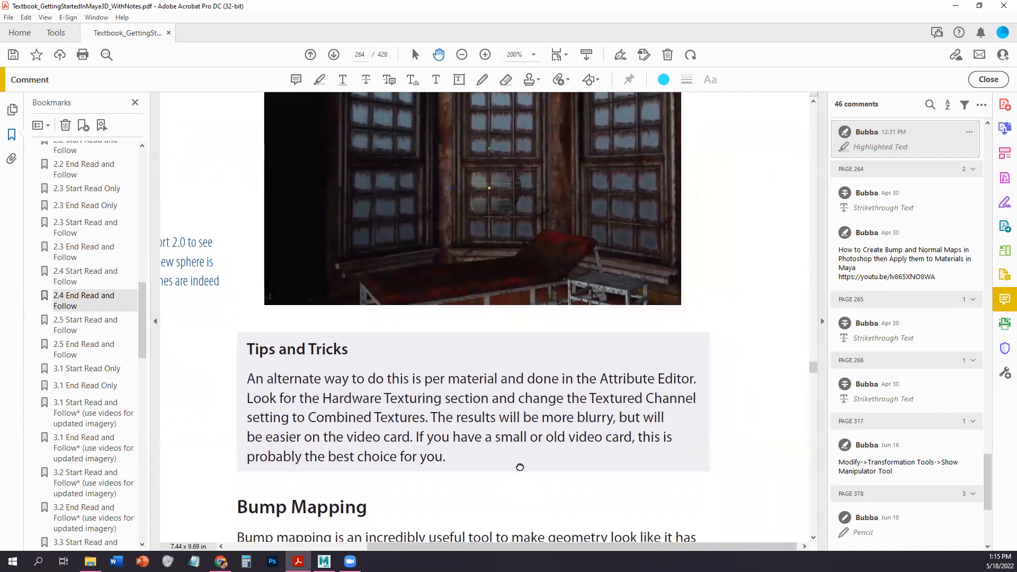
{"action": "scroll", "coordinate": [519, 465], "scroll_direction": "up", "scroll_amount": 1}
{"action": "key", "text": "alt+Tab"}
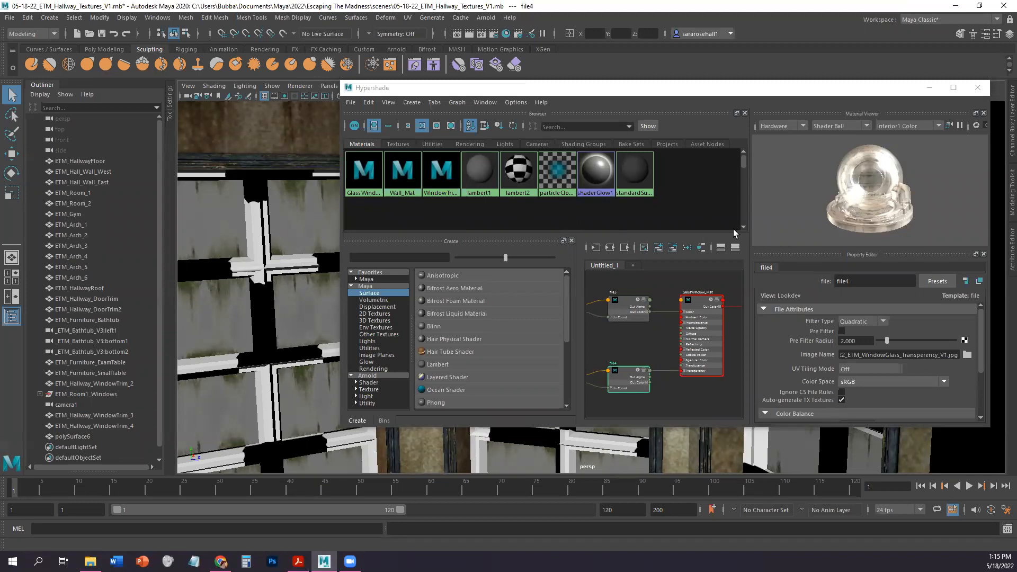
{"action": "left_click", "coordinate": [298, 561]}
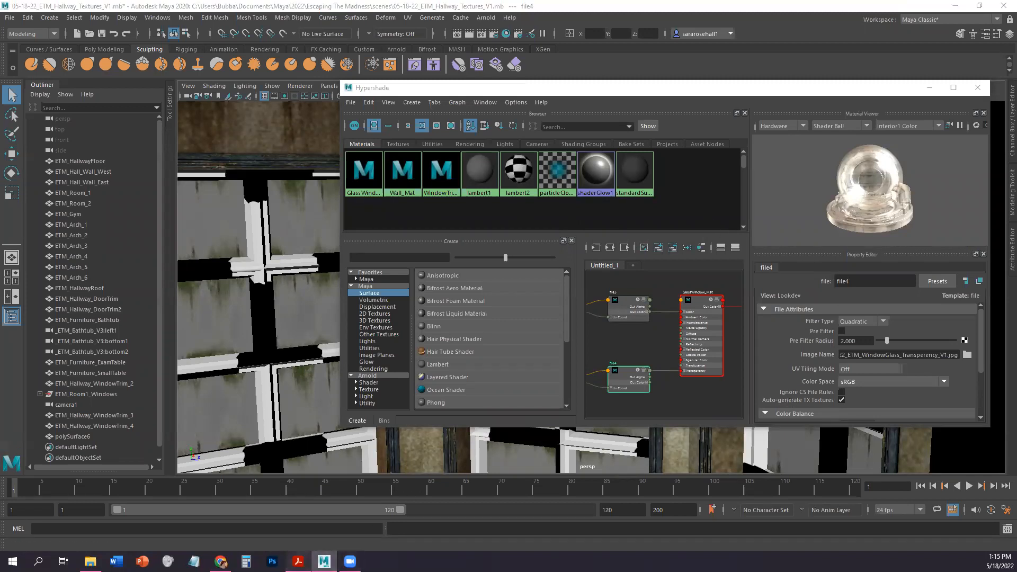
{"action": "scroll", "coordinate": [484, 457], "scroll_direction": "up", "scroll_amount": 1}
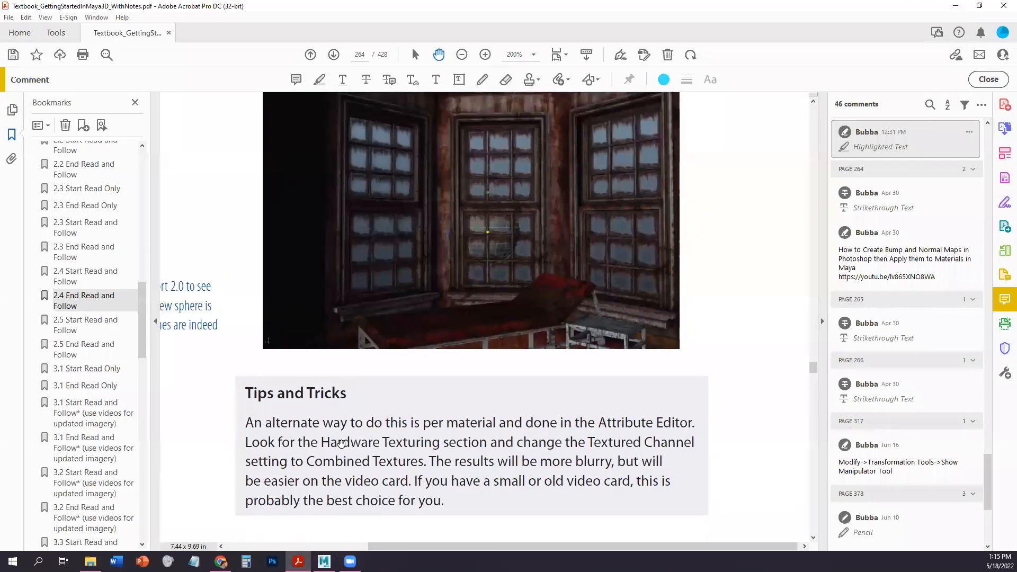
{"action": "mouse_move", "coordinate": [646, 375]}
{"action": "left_mouse_down"}
{"action": "mouse_move", "coordinate": [646, 431]}
{"action": "mouse_move", "coordinate": [641, 373]}
{"action": "left_mouse_up"}
Switch to Maya, close the Hypershade, and clear the selection with the whole room in view
{"action": "left_click", "coordinate": [324, 561]}
{"action": "left_click", "coordinate": [306, 313]}
{"action": "left_click", "coordinate": [977, 87]}
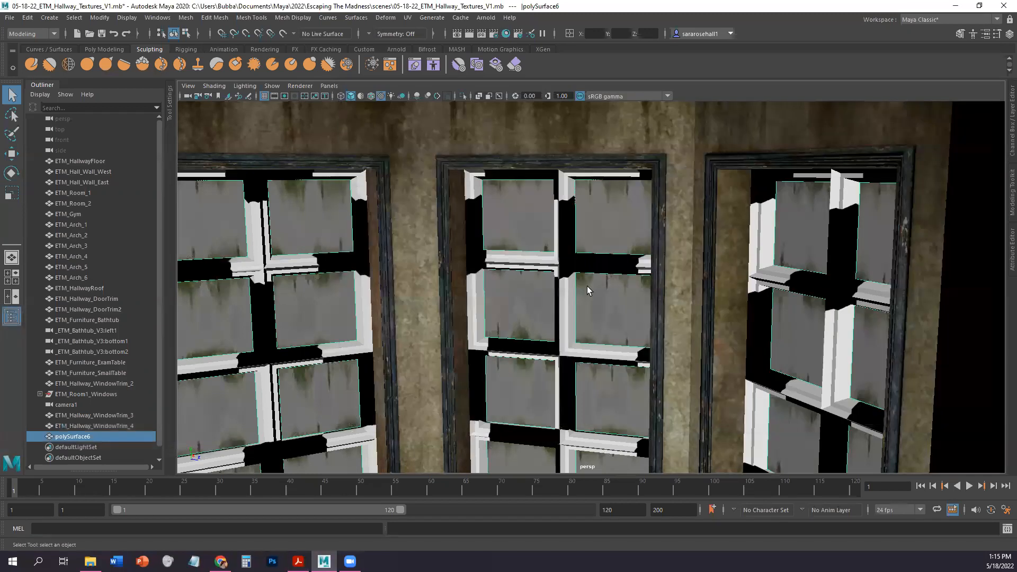
{"action": "left_click_drag", "start_coordinate": [607, 297], "coordinate": [572, 333]}
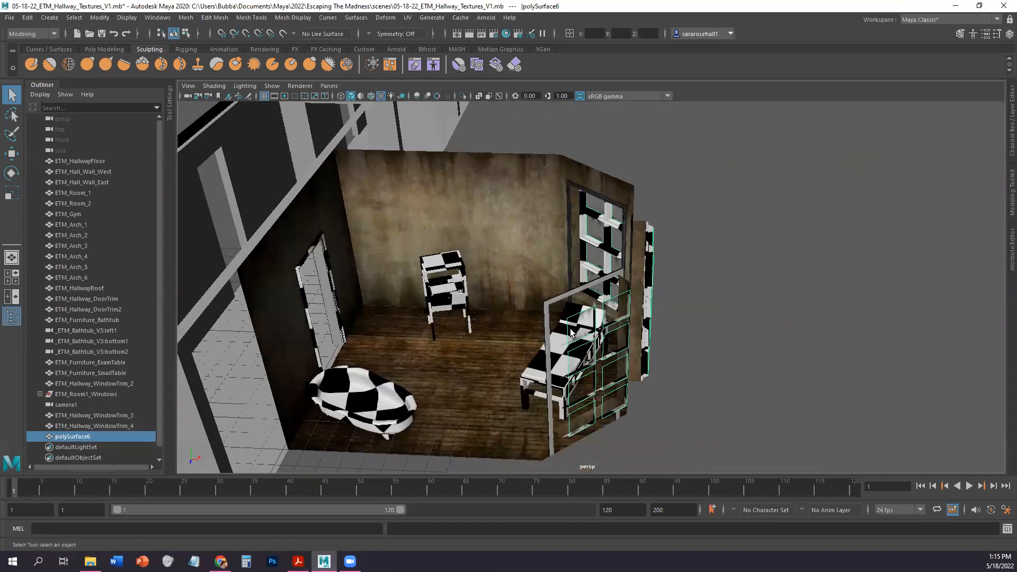
{"action": "left_click_drag", "start_coordinate": [417, 327], "coordinate": [481, 318]}
{"action": "left_click", "coordinate": [560, 342]}
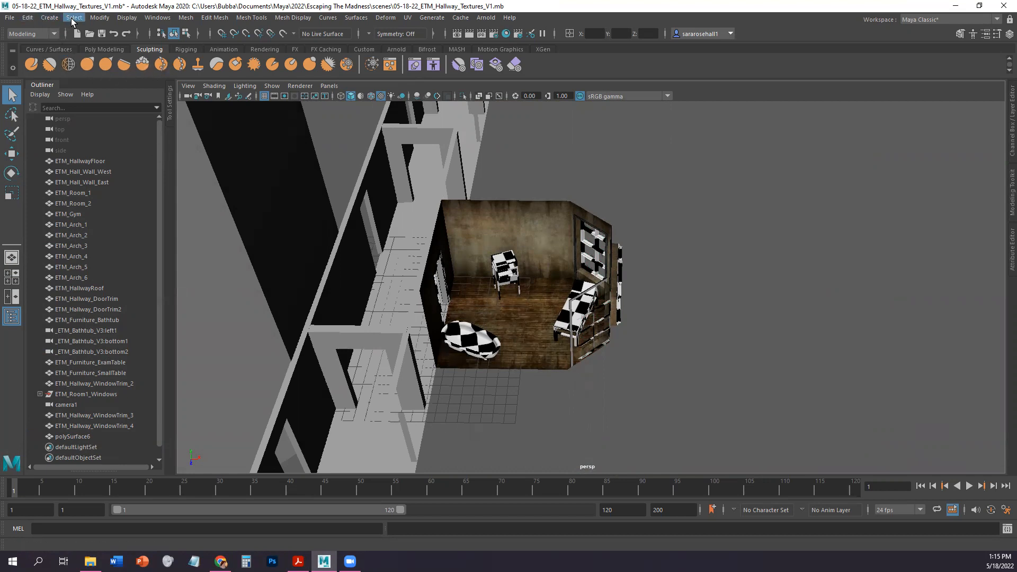
Create a polygon sphere and move it from the hallway across the textured room to beyond the windows
{"action": "left_click", "coordinate": [51, 17]}
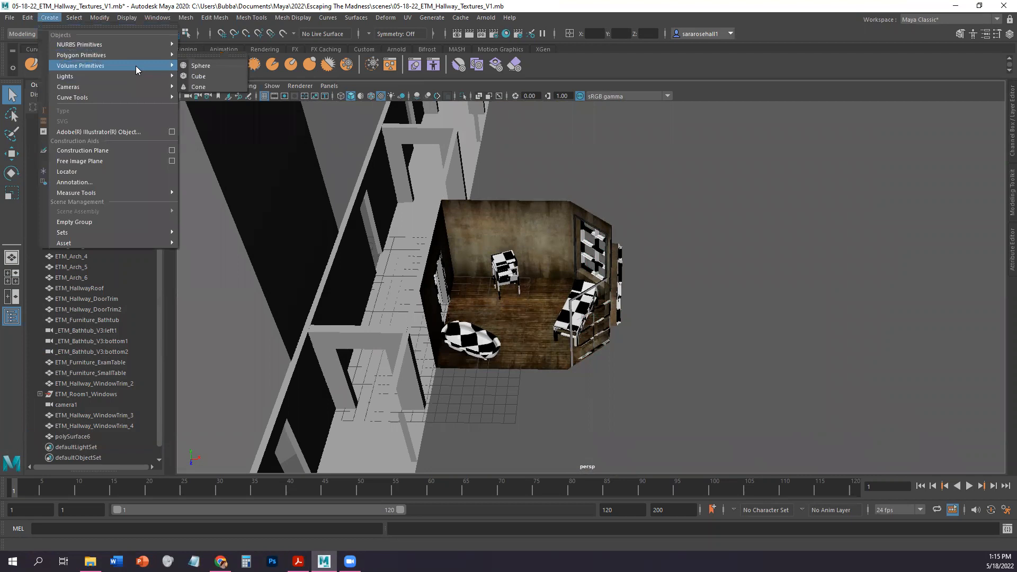
{"action": "mouse_move", "coordinate": [146, 54]}
{"action": "left_click", "coordinate": [201, 55]}
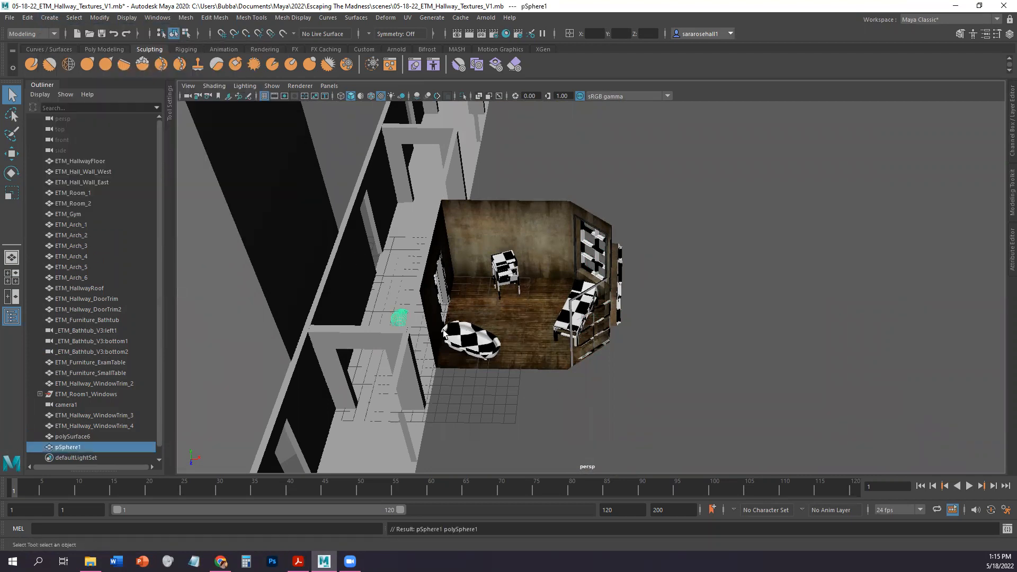
{"action": "key", "text": "w"}
{"action": "left_click_drag", "start_coordinate": [443, 330], "coordinate": [688, 333]}
{"action": "left_click", "coordinate": [648, 270]}
{"action": "left_click", "coordinate": [649, 319]}
{"action": "left_click_drag", "start_coordinate": [649, 283], "coordinate": [649, 243]}
{"action": "left_click_drag", "start_coordinate": [371, 360], "coordinate": [710, 370]}
Position the sphere directly behind the glass panes of the middle window as a transparency test object
{"action": "scroll", "coordinate": [477, 370], "scroll_direction": "down", "scroll_amount": 2}
{"action": "scroll", "coordinate": [478, 369], "scroll_direction": "down", "scroll_amount": 3}
{"action": "left_click_drag", "start_coordinate": [612, 281], "coordinate": [676, 182]}
{"action": "left_click_drag", "start_coordinate": [547, 377], "coordinate": [569, 411]}
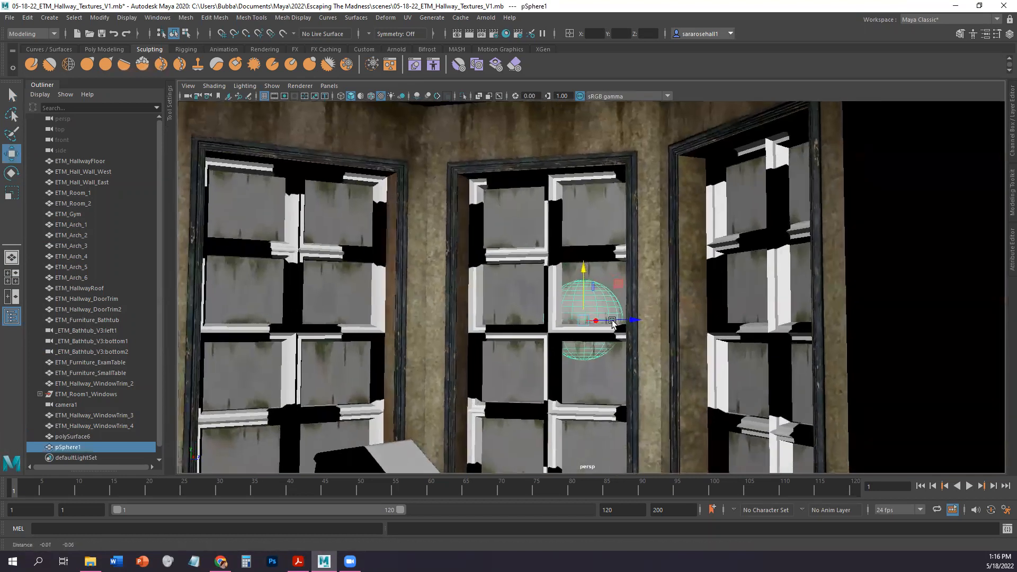
{"action": "scroll", "coordinate": [649, 323], "scroll_direction": "down", "scroll_amount": 2}
{"action": "scroll", "coordinate": [640, 352], "scroll_direction": "up", "scroll_amount": 3}
{"action": "left_click_drag", "start_coordinate": [640, 352], "coordinate": [658, 382]}
{"action": "left_click_drag", "start_coordinate": [731, 263], "coordinate": [664, 258]}
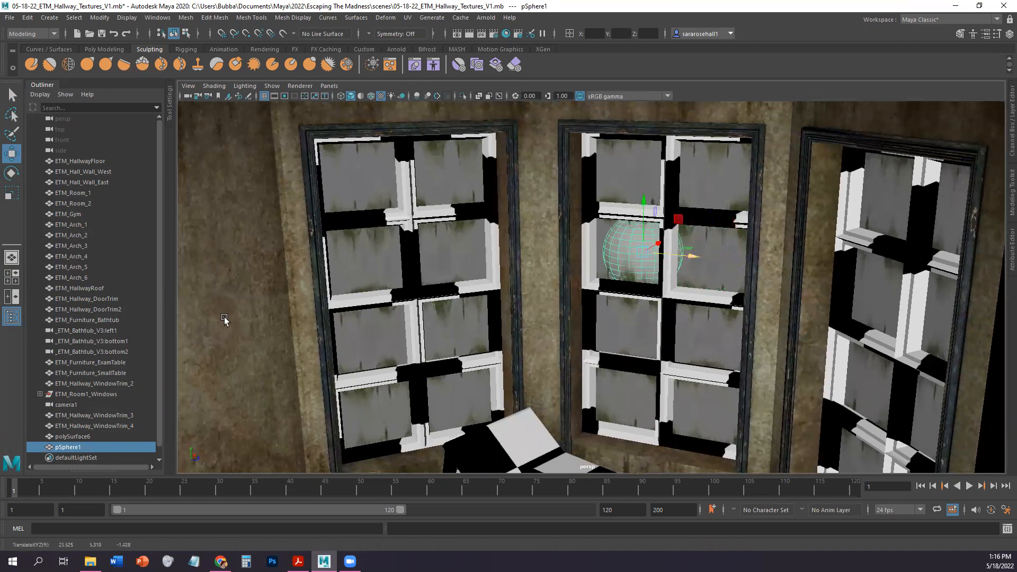
Examine the test sphere through the middle window's panes to check the glass transparency from inside and outside the room
{"action": "left_click", "coordinate": [249, 340]}
{"action": "scroll", "coordinate": [615, 327], "scroll_direction": "up", "scroll_amount": 1}
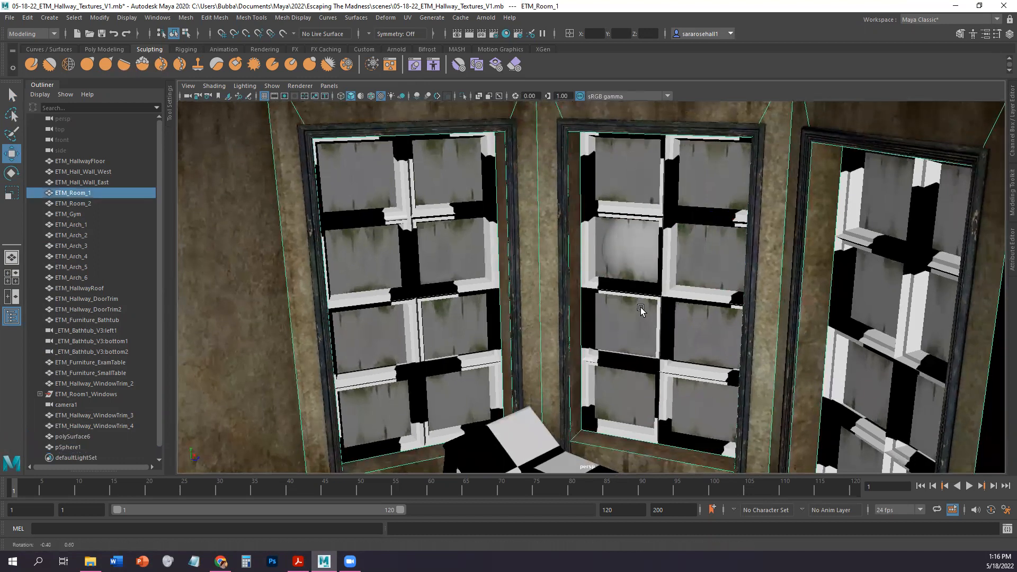
{"action": "left_click_drag", "start_coordinate": [562, 343], "coordinate": [670, 311]}
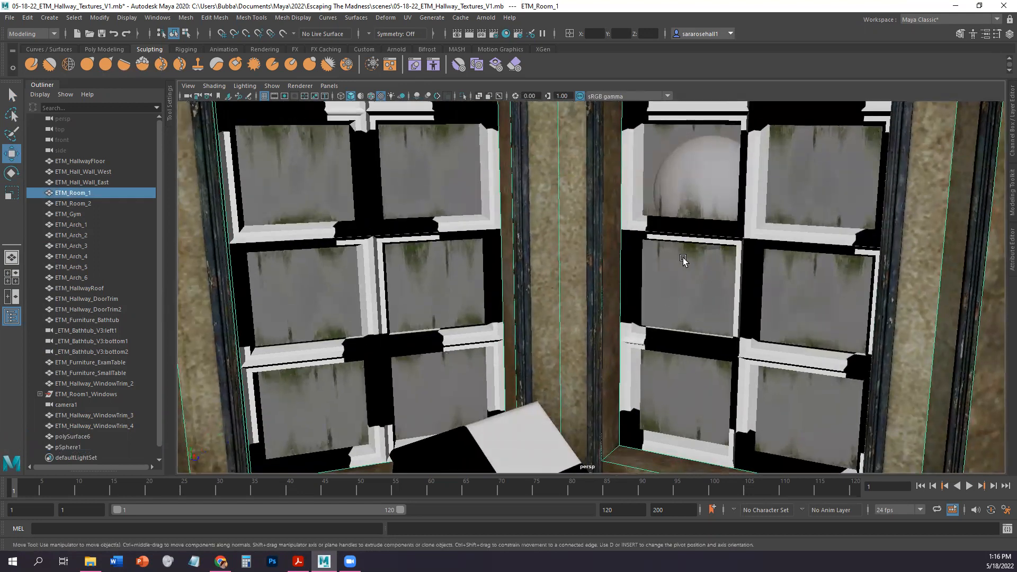
{"action": "mouse_move", "coordinate": [670, 276]}
{"action": "left_mouse_down"}
{"action": "mouse_move", "coordinate": [691, 252]}
{"action": "mouse_move", "coordinate": [686, 234]}
{"action": "mouse_move", "coordinate": [691, 272]}
{"action": "mouse_move", "coordinate": [731, 254]}
{"action": "mouse_move", "coordinate": [727, 246]}
{"action": "mouse_move", "coordinate": [665, 268]}
{"action": "mouse_move", "coordinate": [632, 250]}
{"action": "mouse_move", "coordinate": [669, 256]}
{"action": "mouse_move", "coordinate": [682, 274]}
{"action": "left_mouse_up"}
{"action": "key", "text": "f"}
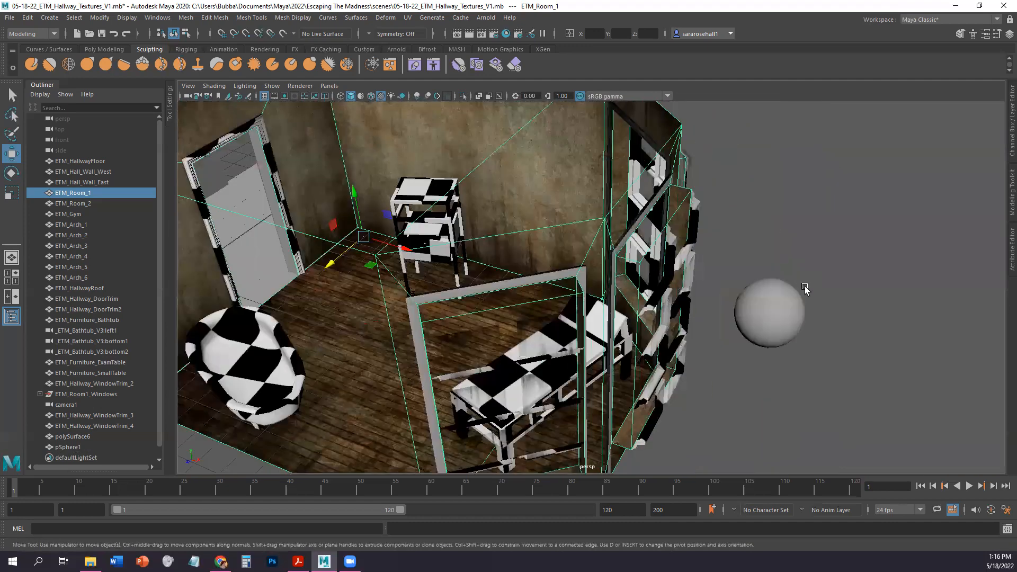
Delete the test sphere and clear all construction history in the scene
{"action": "left_click", "coordinate": [777, 307]}
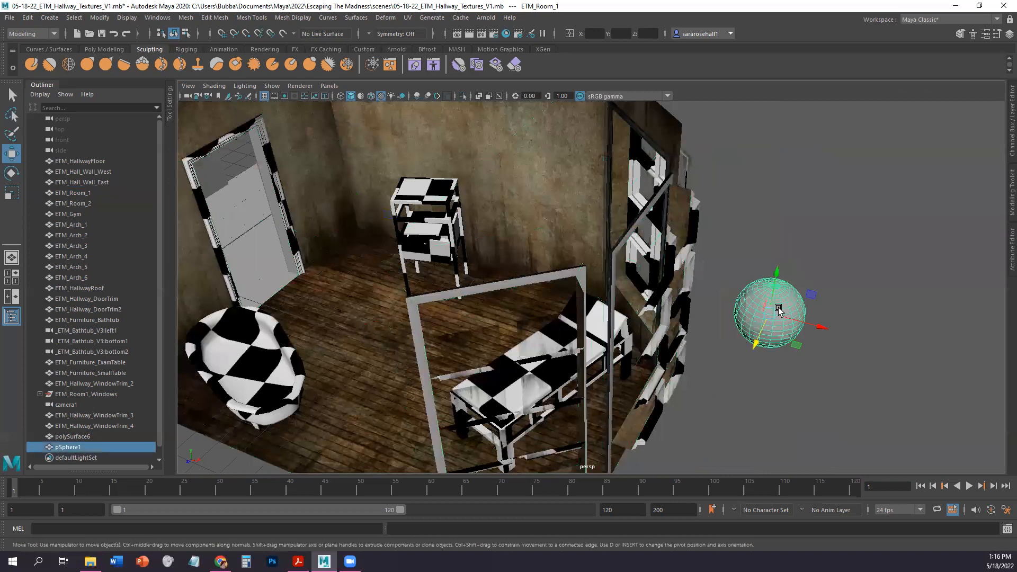
{"action": "key", "text": "Delete"}
{"action": "left_click_drag", "start_coordinate": [331, 332], "coordinate": [320, 116]}
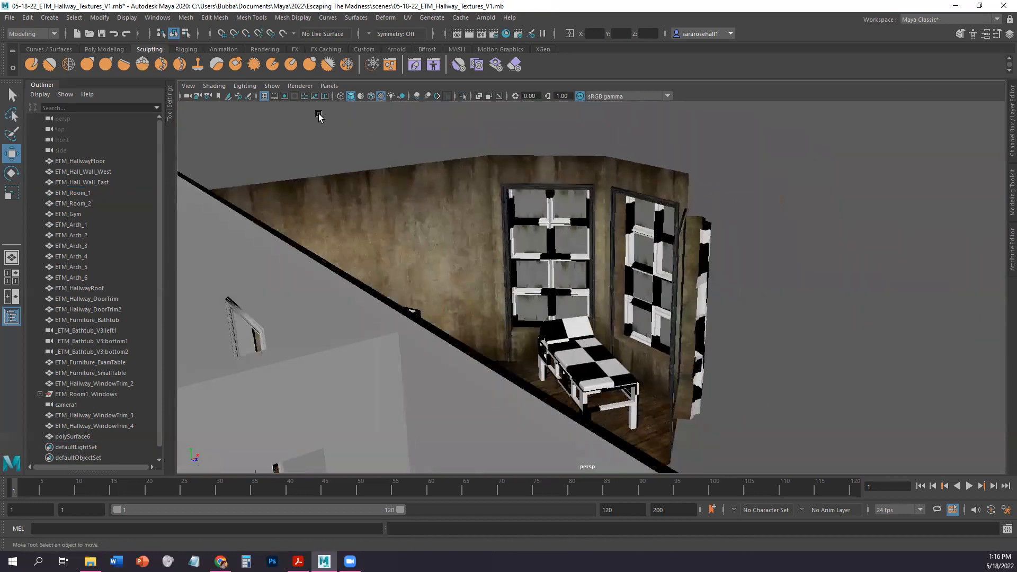
{"action": "left_click", "coordinate": [27, 18]}
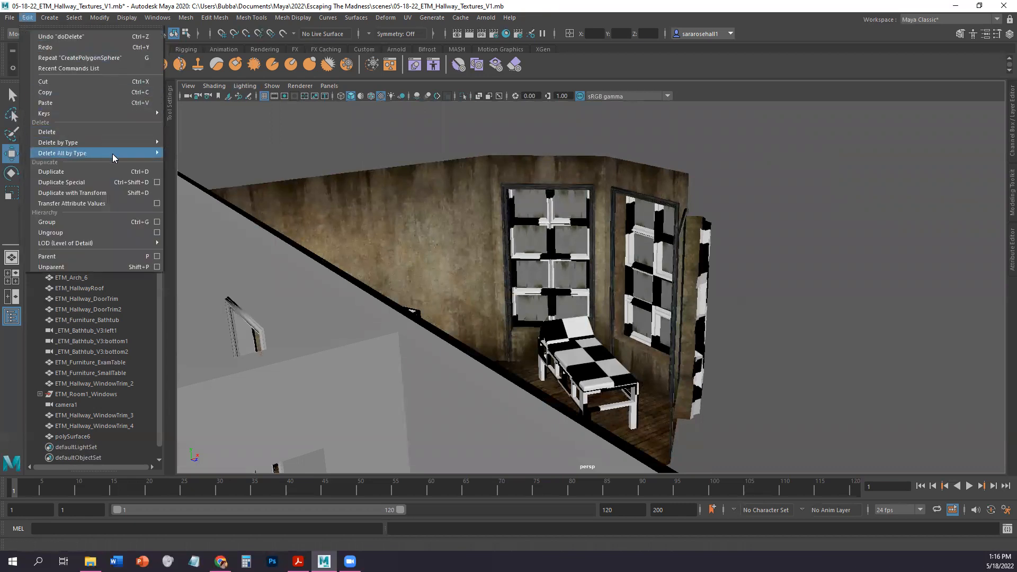
{"action": "left_click", "coordinate": [203, 155]}
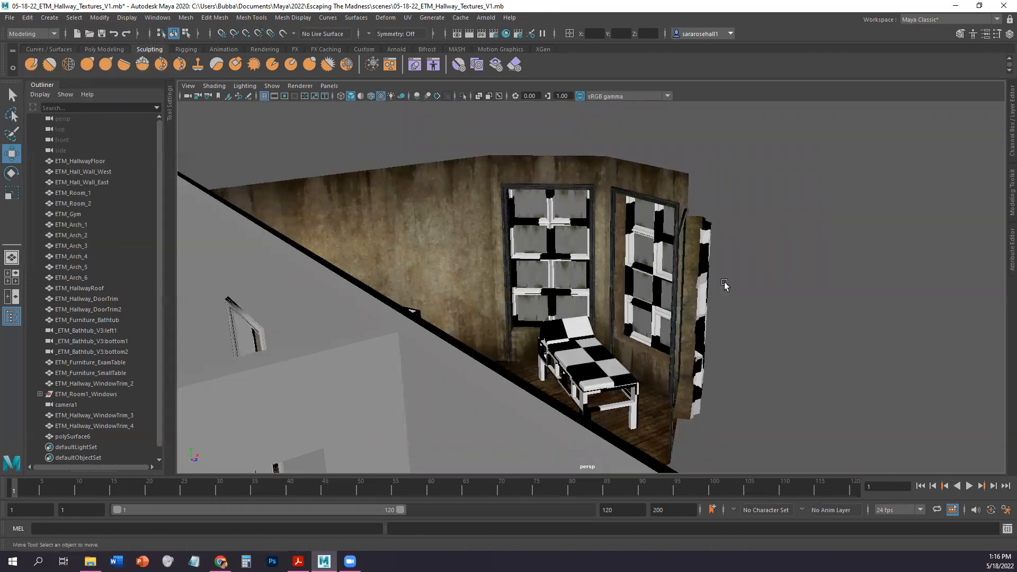
Expand the ETM_Room1_Windows group and rename its child polySurface25 as ETM_Room_WindowInteriorFrame
{"action": "left_click_drag", "start_coordinate": [759, 301], "coordinate": [776, 312]}
{"action": "scroll", "coordinate": [776, 313], "scroll_direction": "up", "scroll_amount": 10}
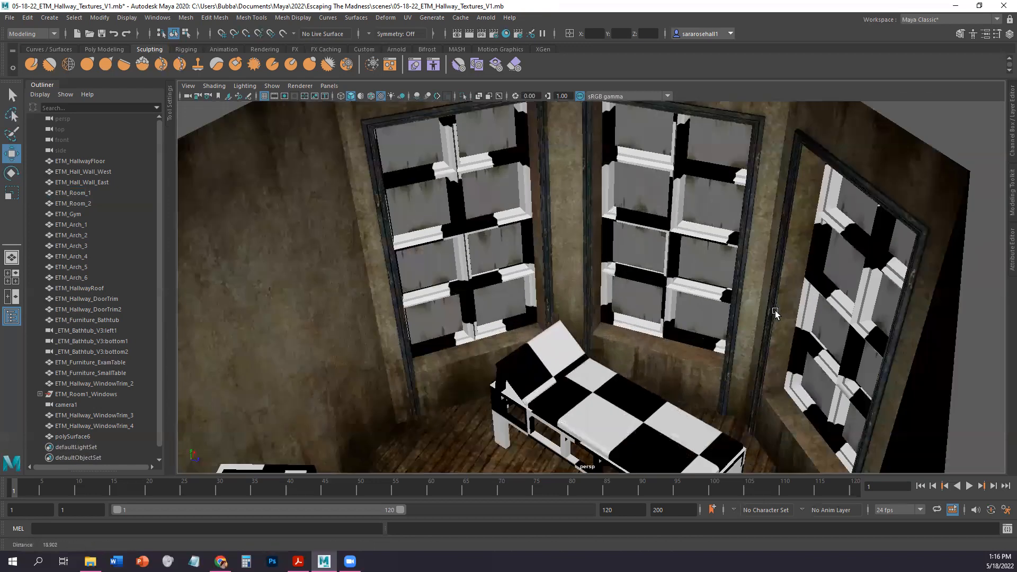
{"action": "left_click", "coordinate": [39, 394]}
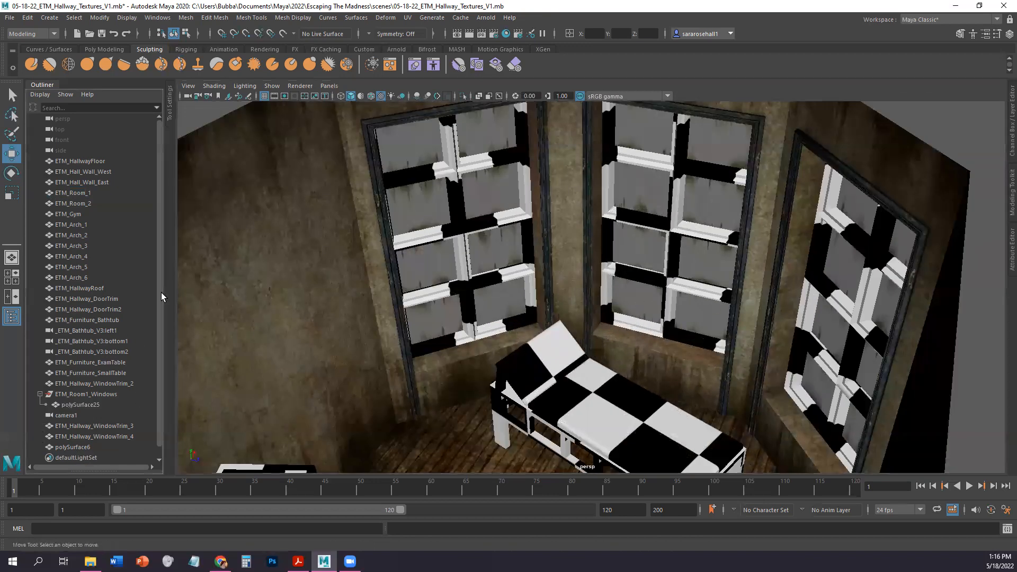
{"action": "left_click", "coordinate": [89, 404]}
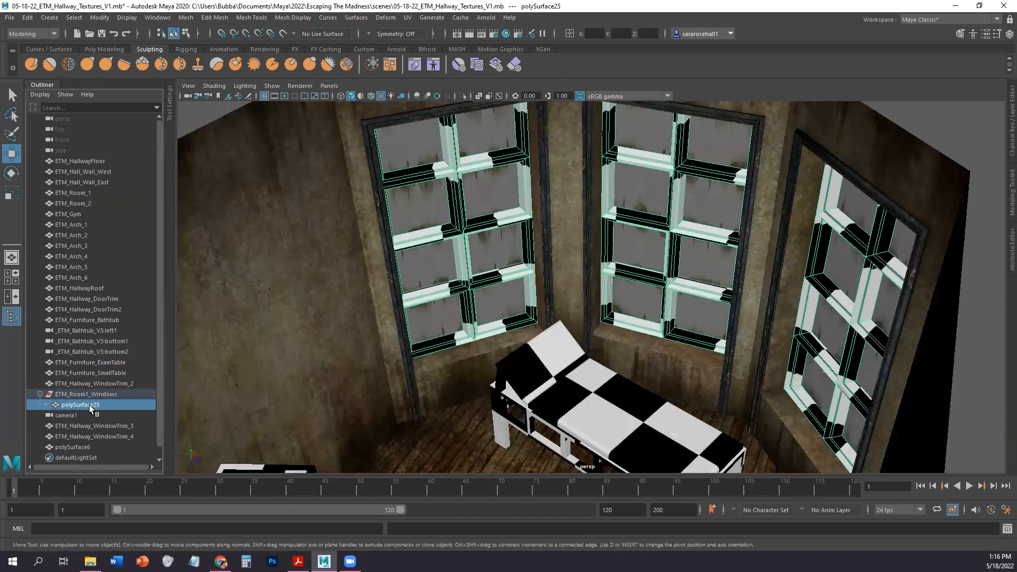
{"action": "double_click", "coordinate": [89, 404]}
{"action": "type", "text": "E"}
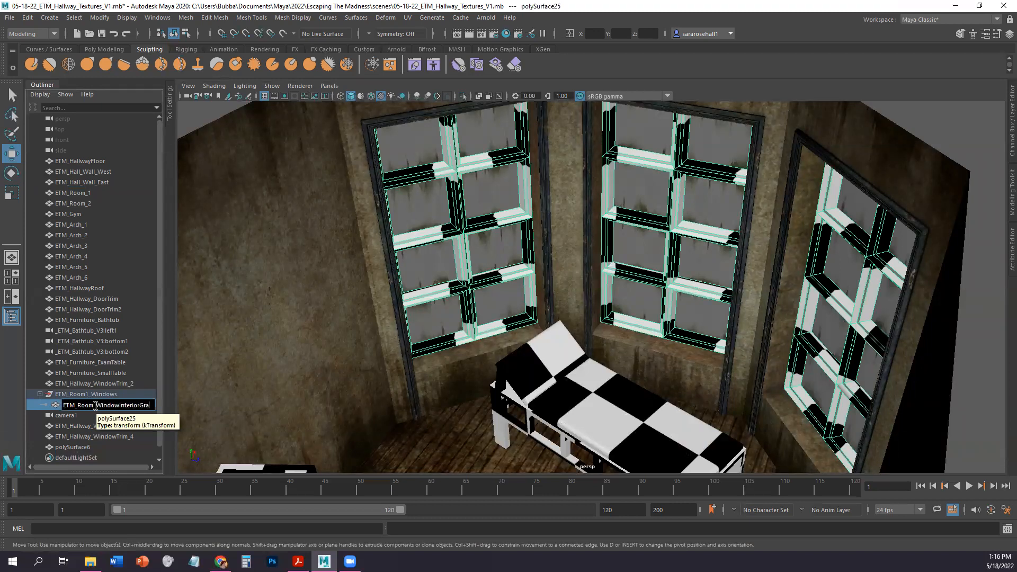
{"action": "type", "text": "TM_Room_WindowInteriorFrame"}
{"action": "key", "text": "Return"}
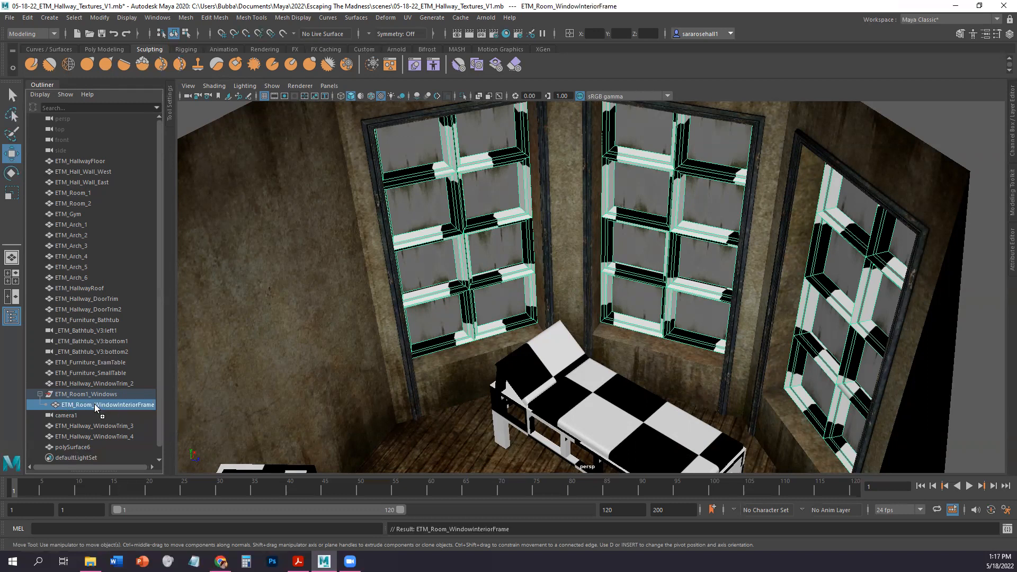
Move ETM_Room_WindowInteriorFrame out of the ETM_Room1_Windows group and delete the empty group
{"action": "left_click_drag", "start_coordinate": [97, 385], "coordinate": [97, 388]}
{"action": "left_click", "coordinate": [89, 405]}
{"action": "key", "text": "Delete"}
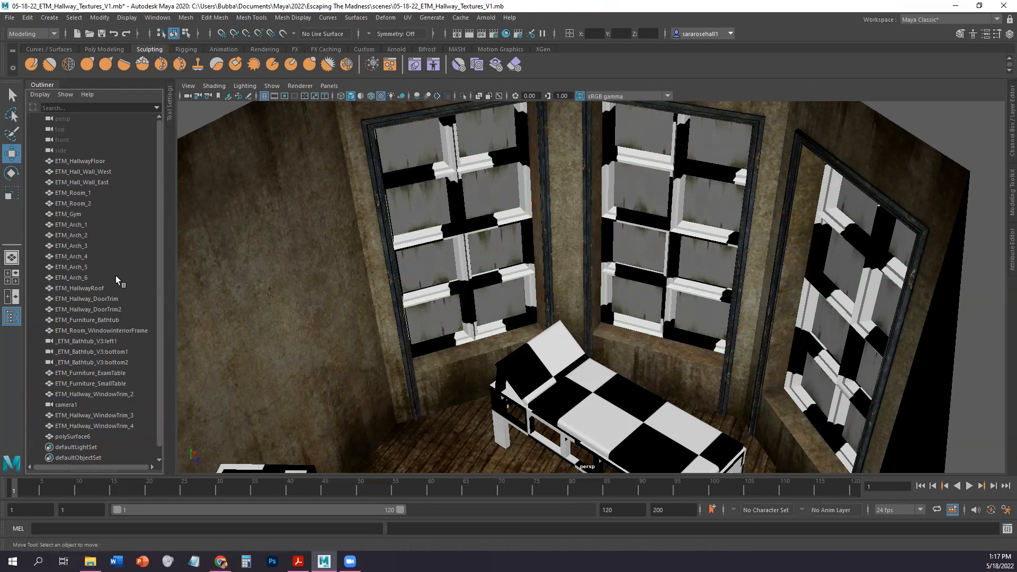
Rename the glass pane mesh polySurface6 as ETM_Room_WindowGlass
{"action": "left_click", "coordinate": [74, 438]}
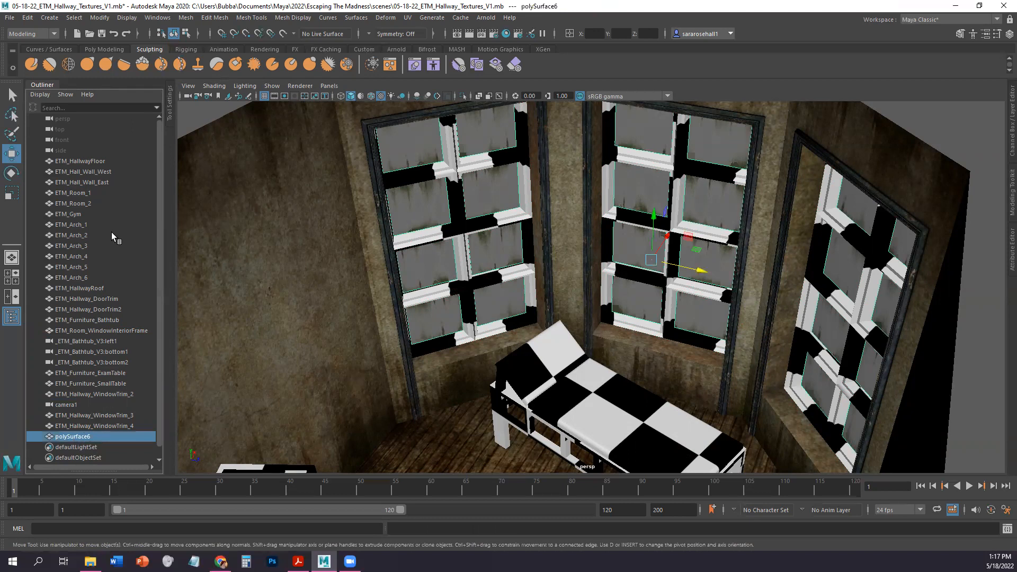
{"action": "double_click", "coordinate": [80, 436]}
{"action": "type", "text": "ETM_Room_"}
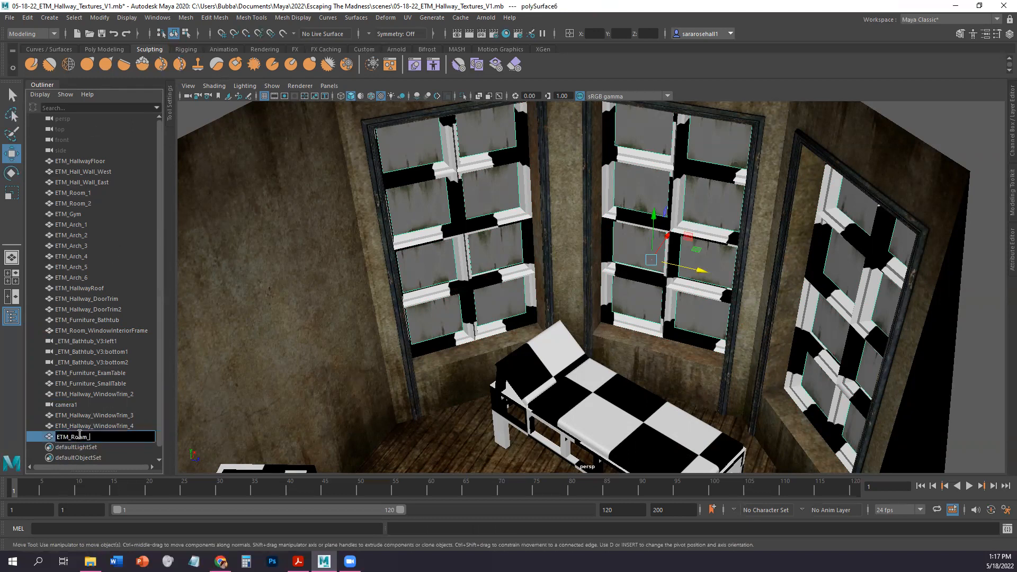
{"action": "type", "text": "WindowGlass"}
{"action": "key", "text": "Return"}
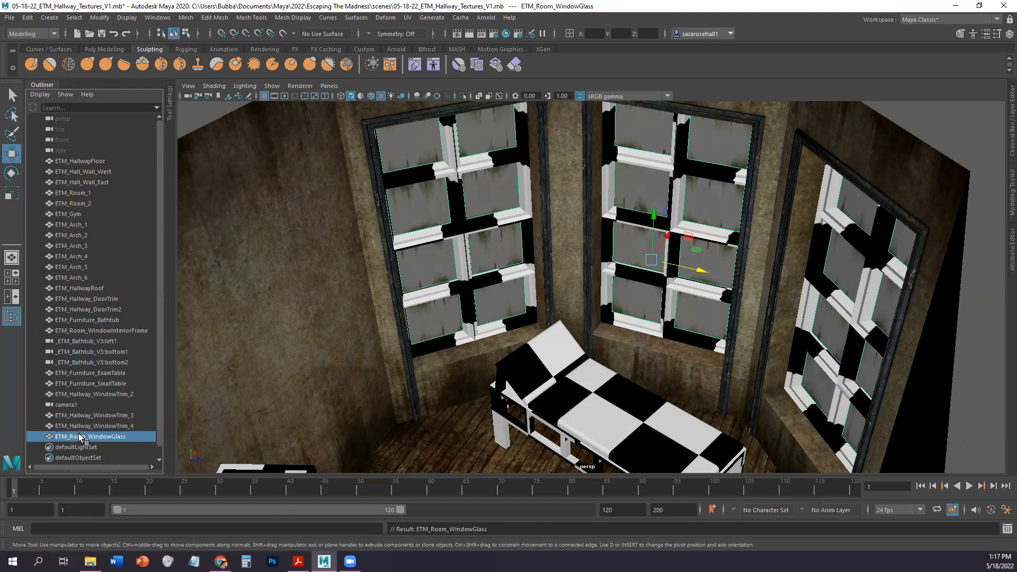
Save the scene as a new version named 05-18-22_ETM_Hallway_Textures_V2.mb
{"action": "left_click_drag", "start_coordinate": [508, 349], "coordinate": [525, 340], "text": "alt"}
{"action": "key", "text": "q"}
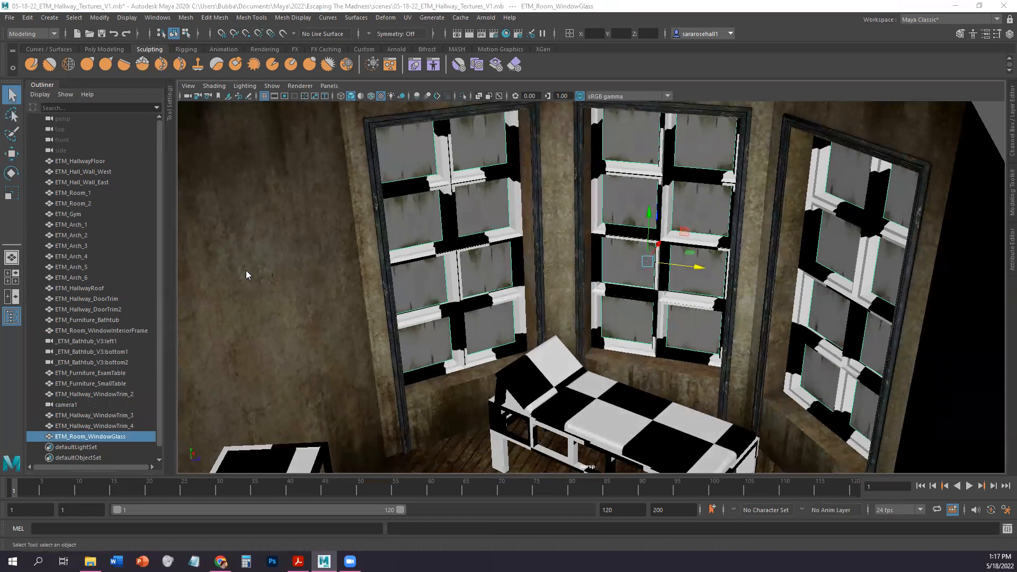
{"action": "key", "text": "ctrl+shift+s"}
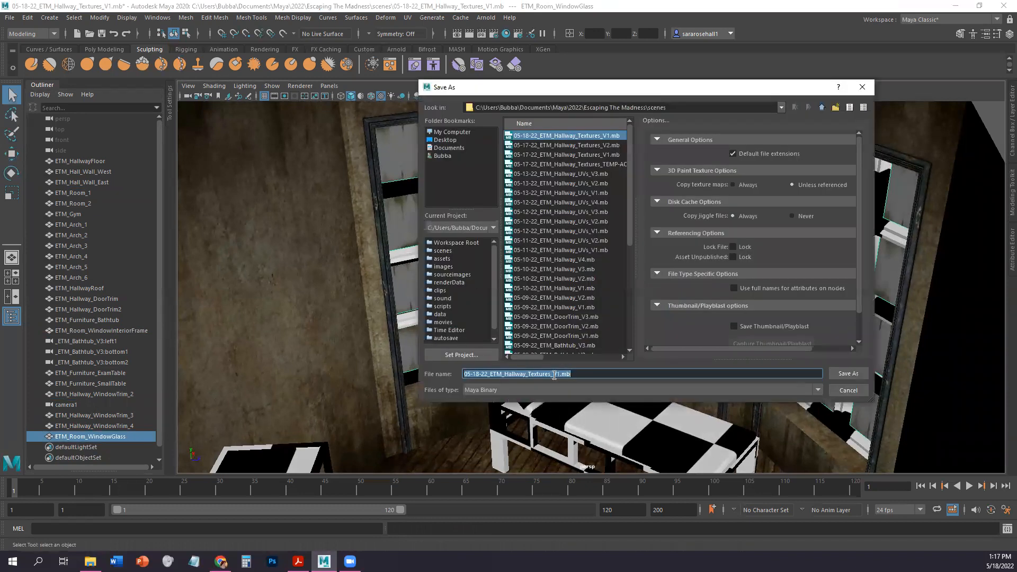
{"action": "left_click", "coordinate": [559, 375]}
{"action": "key", "text": "BackSpace"}
{"action": "type", "text": "2"}
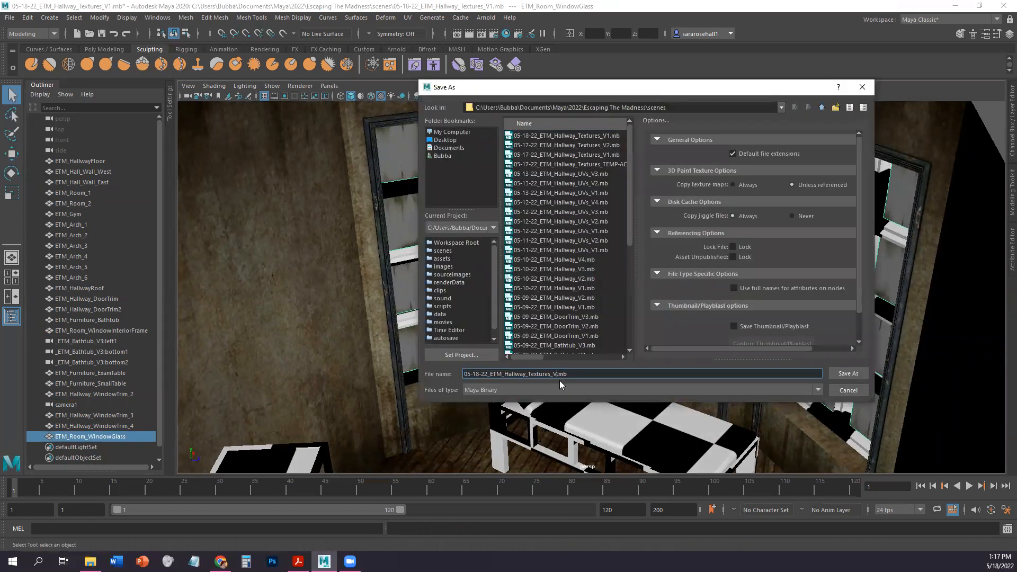
{"action": "key", "text": "Return"}
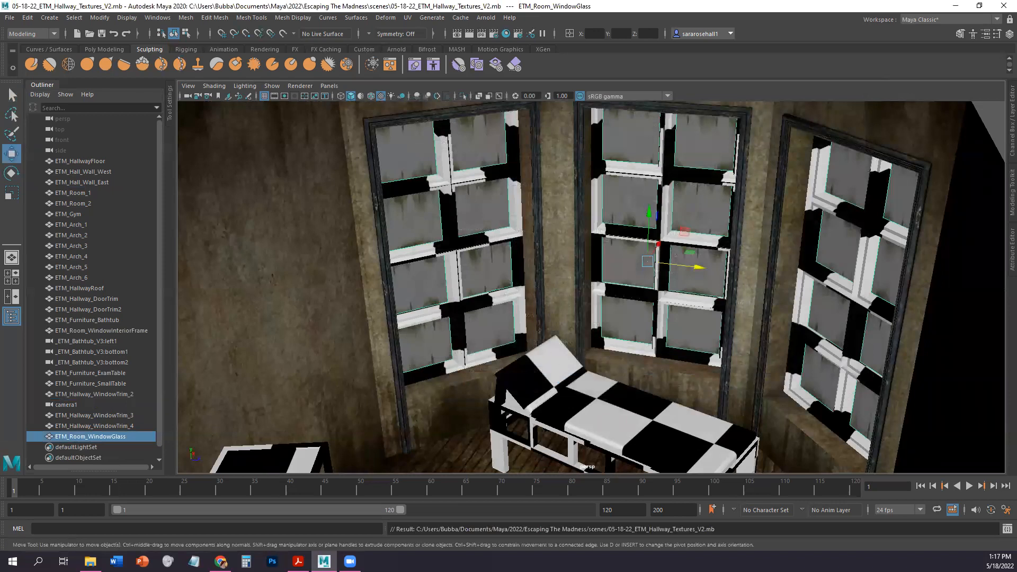
{"action": "left_click_drag", "start_coordinate": [543, 273], "coordinate": [503, 223]}
{"action": "left_click", "coordinate": [503, 224]}
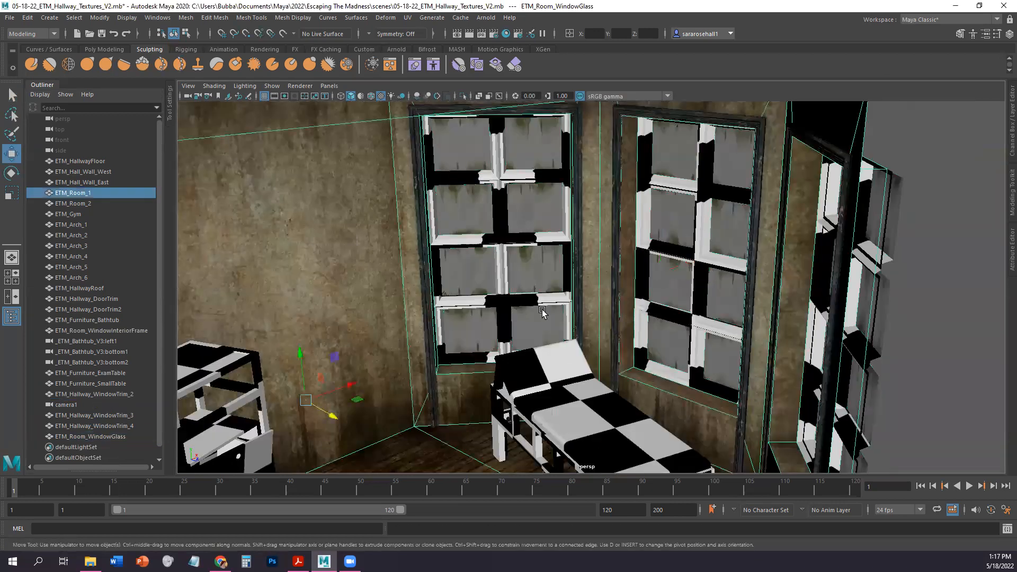